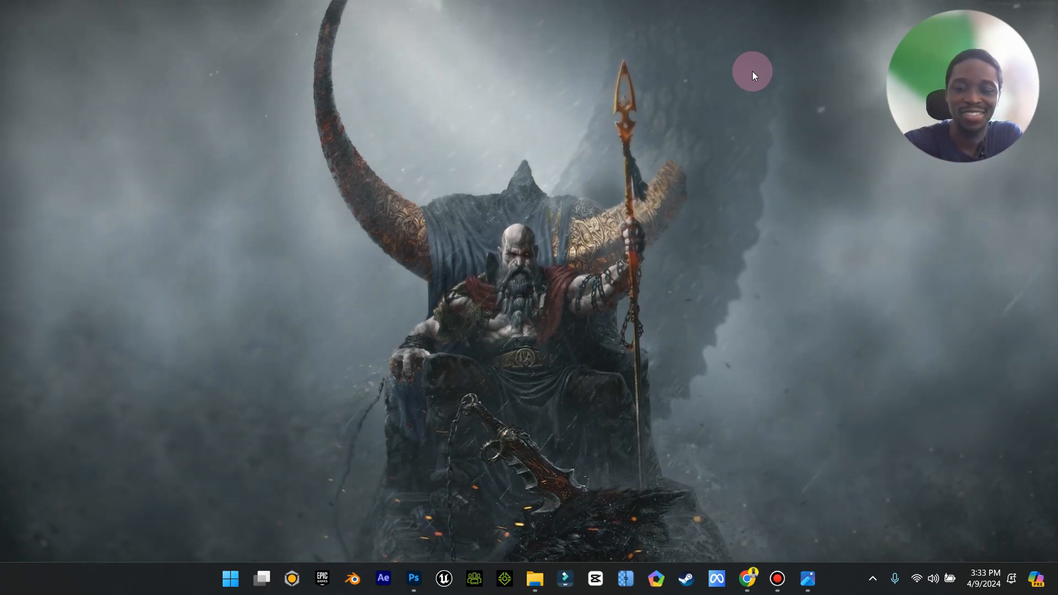
# - Look at the coffee boba reference poster and open the Downloads folder in File Explorer
pyautogui.click(808, 578)
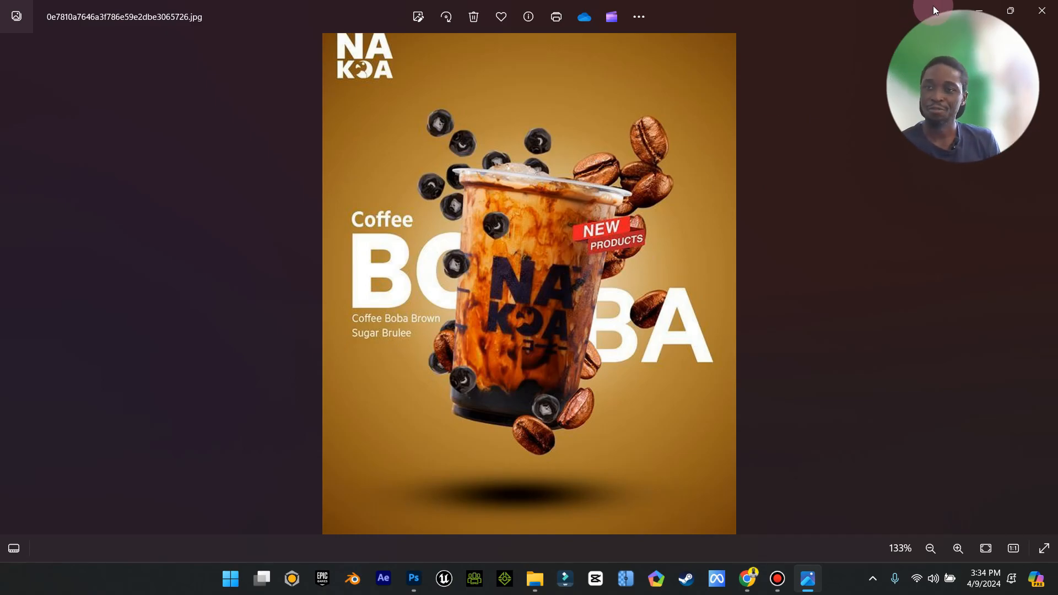
pyautogui.click(983, 8)
pyautogui.click(537, 578)
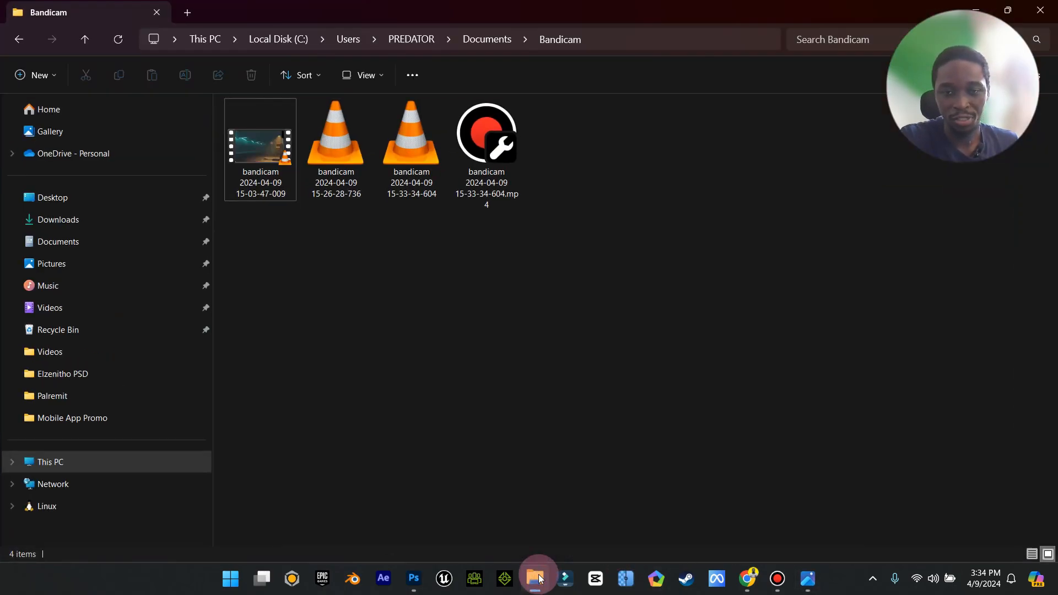
pyautogui.click(109, 225)
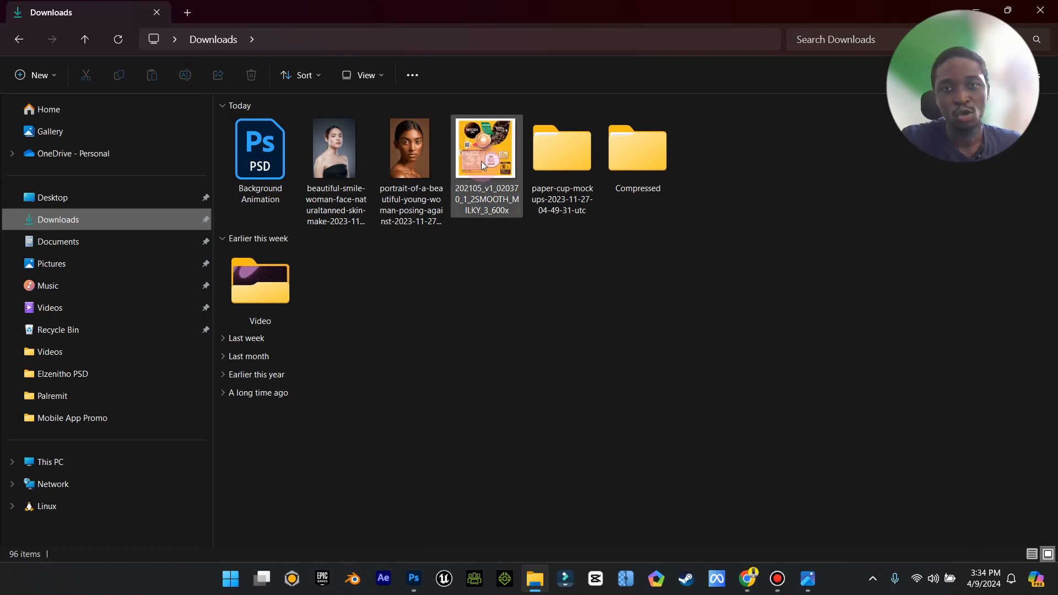
# - Preview the Nescafé packaging image from Downloads in Photos, and return to the Downloads folder
pyautogui.doubleClick(481, 161)
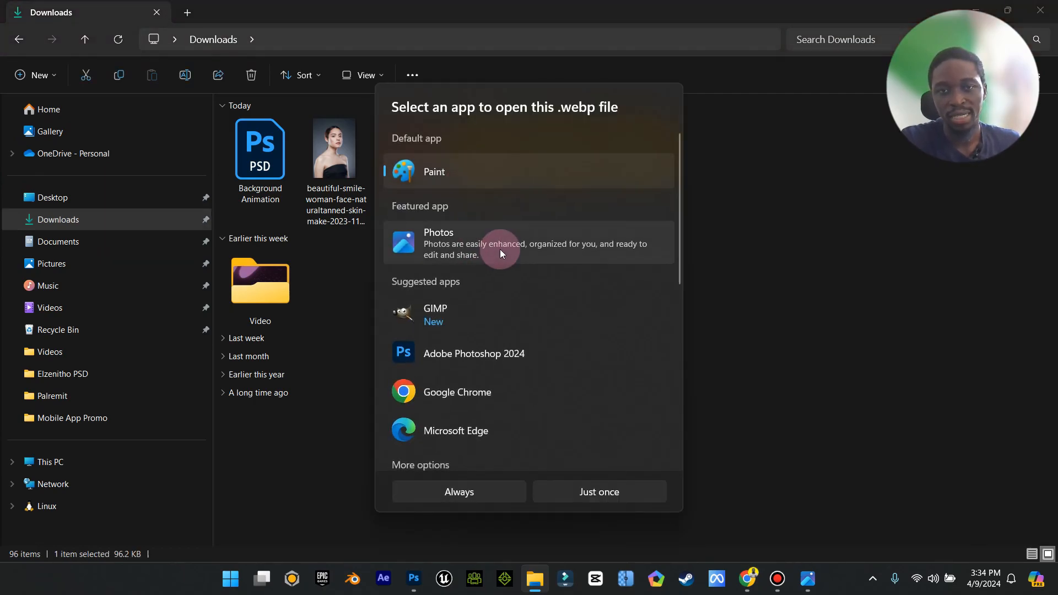
pyautogui.click(500, 249)
pyautogui.click(552, 494)
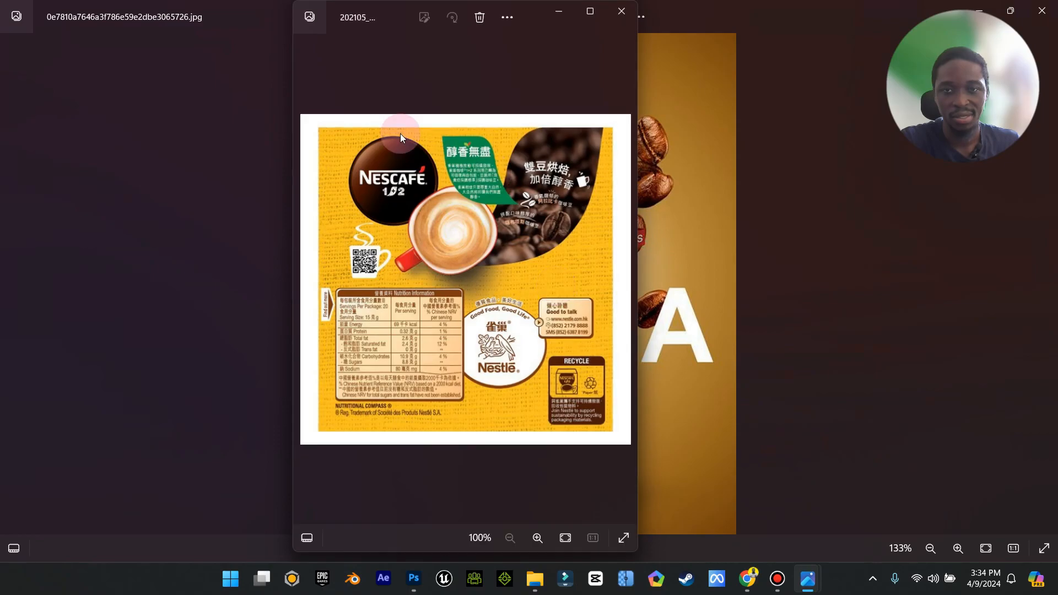
pyautogui.scroll(4, 418, 280)
pyautogui.scroll(-3, 419, 283)
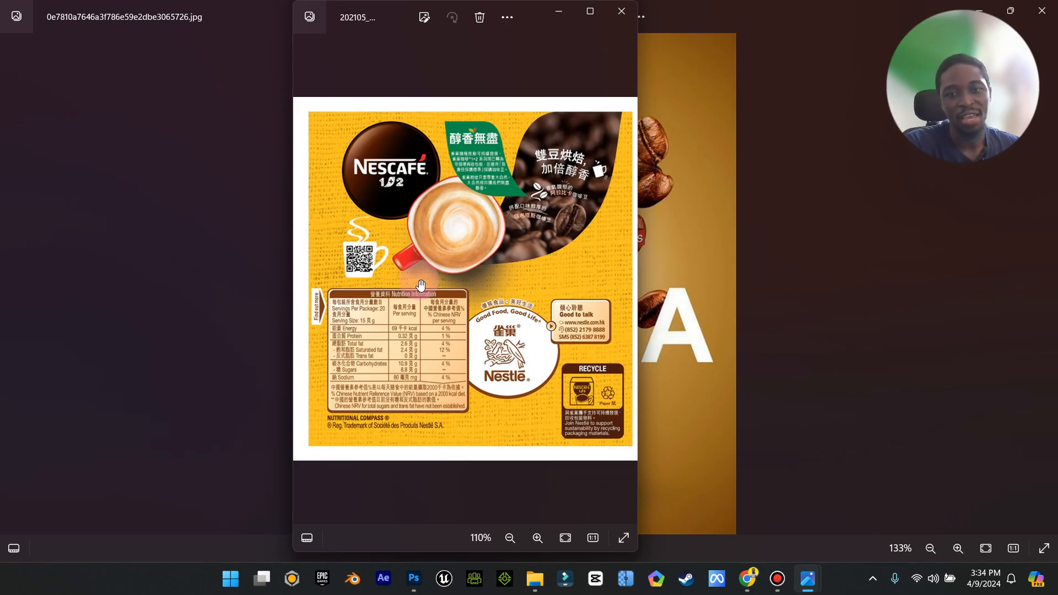
pyautogui.click(621, 11)
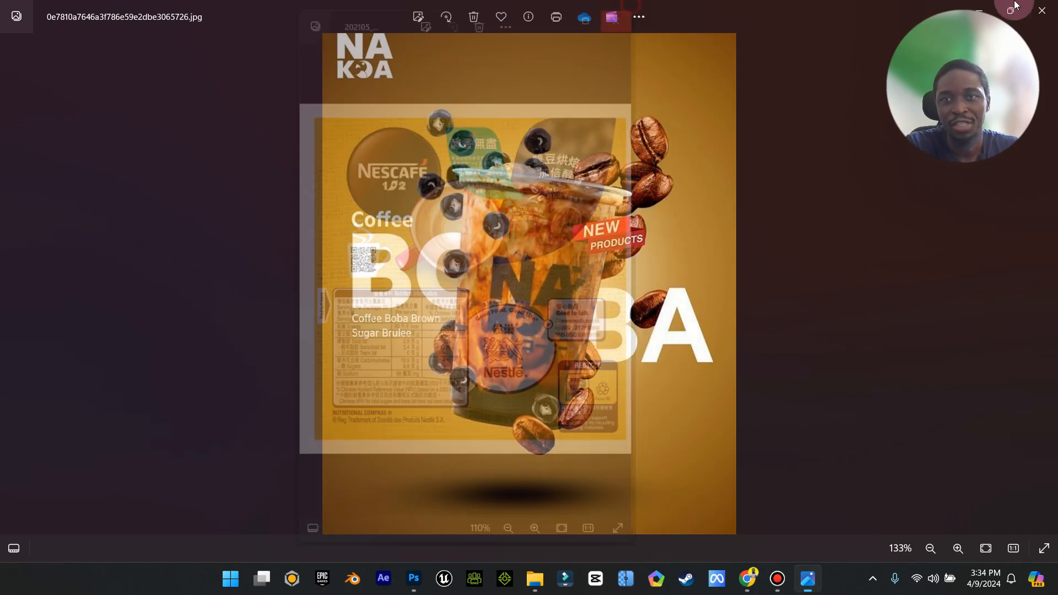
pyautogui.click(985, 7)
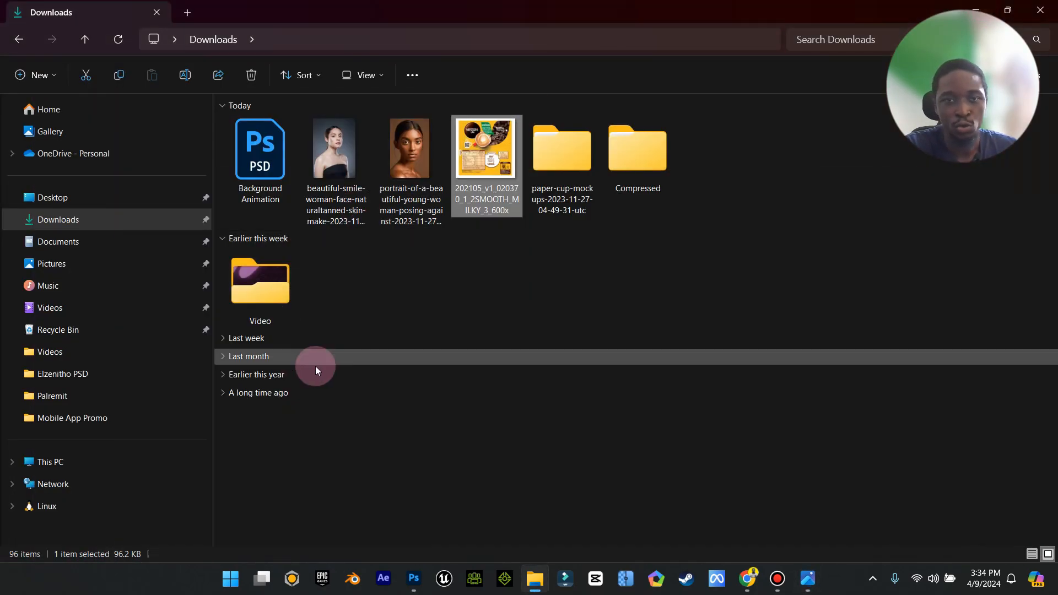
# - Open the Fly mockup from the Plastic folder inside Paper Cup Mockups in Photoshop
pyautogui.doubleClick(580, 170)
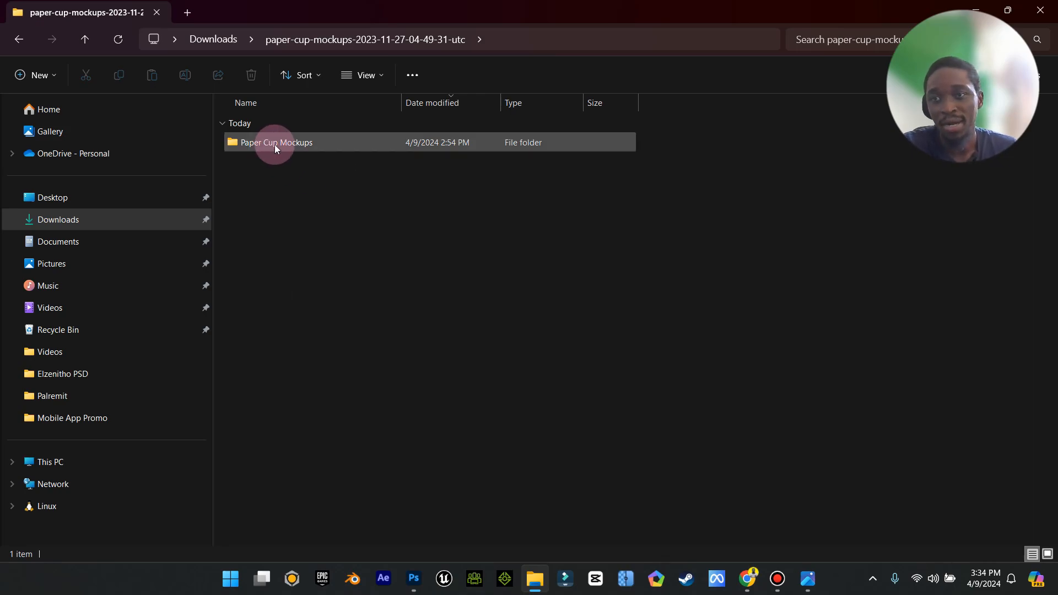
pyautogui.doubleClick(274, 145)
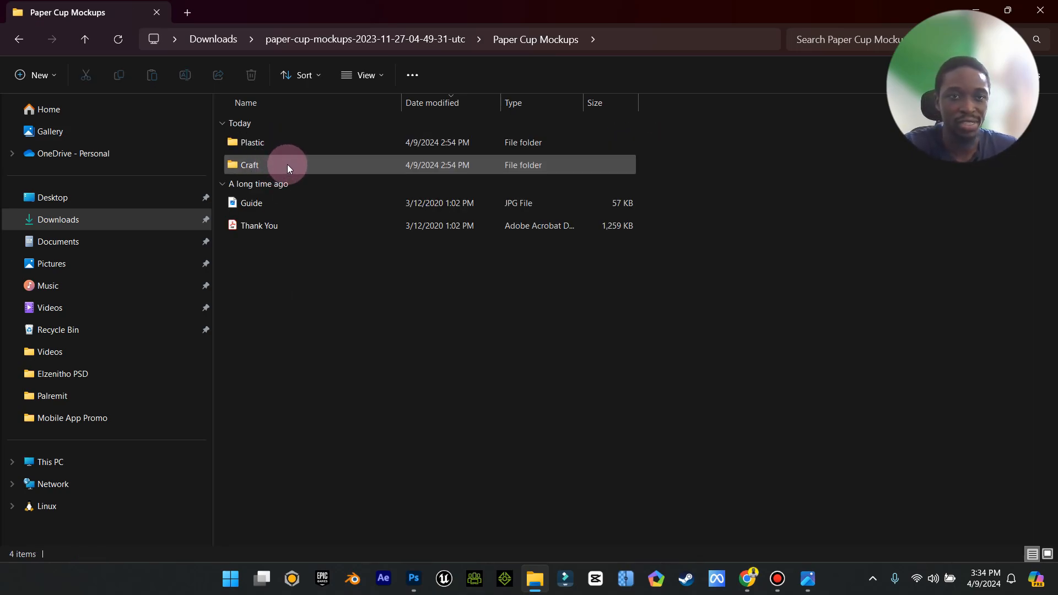
pyautogui.doubleClick(284, 149)
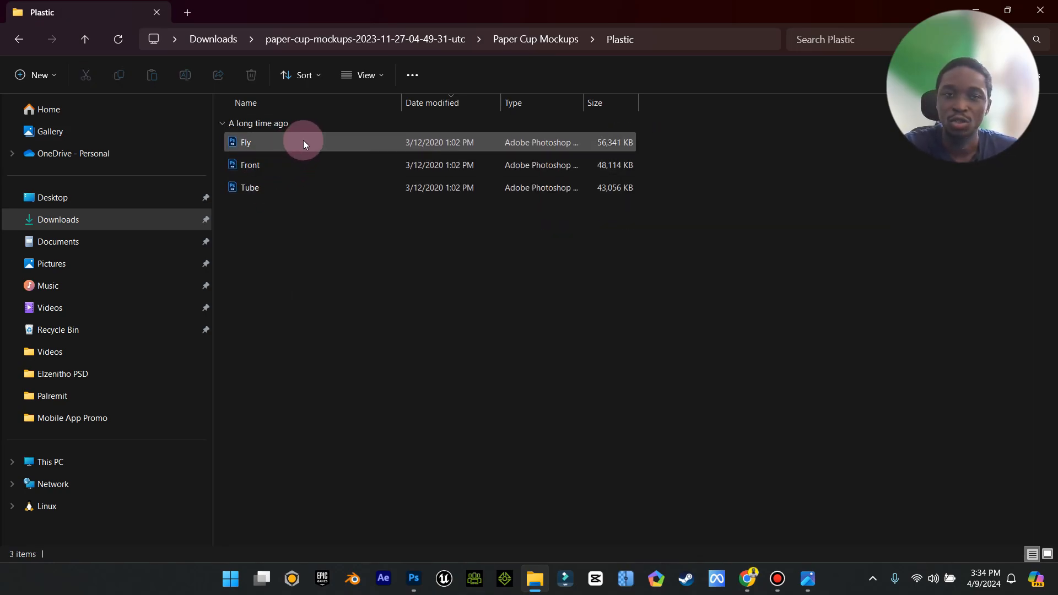
pyautogui.doubleClick(303, 142)
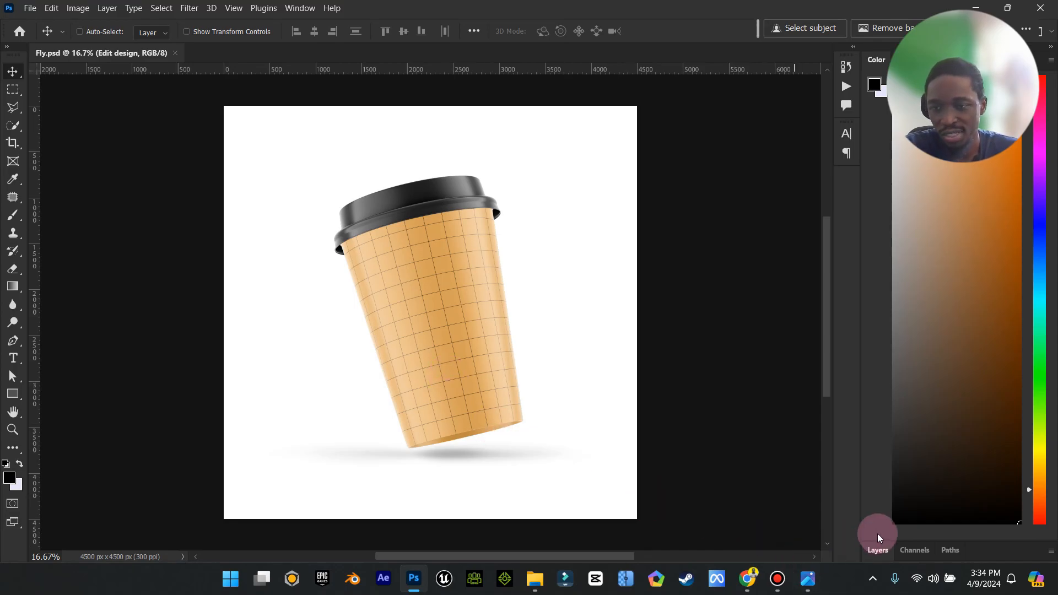
# - Enlarge the layer list and open the contents of the Edit design smart object
pyautogui.click(915, 550)
pyautogui.click(892, 415)
pyautogui.moveTo(928, 404); pyautogui.dragTo(934, 218)
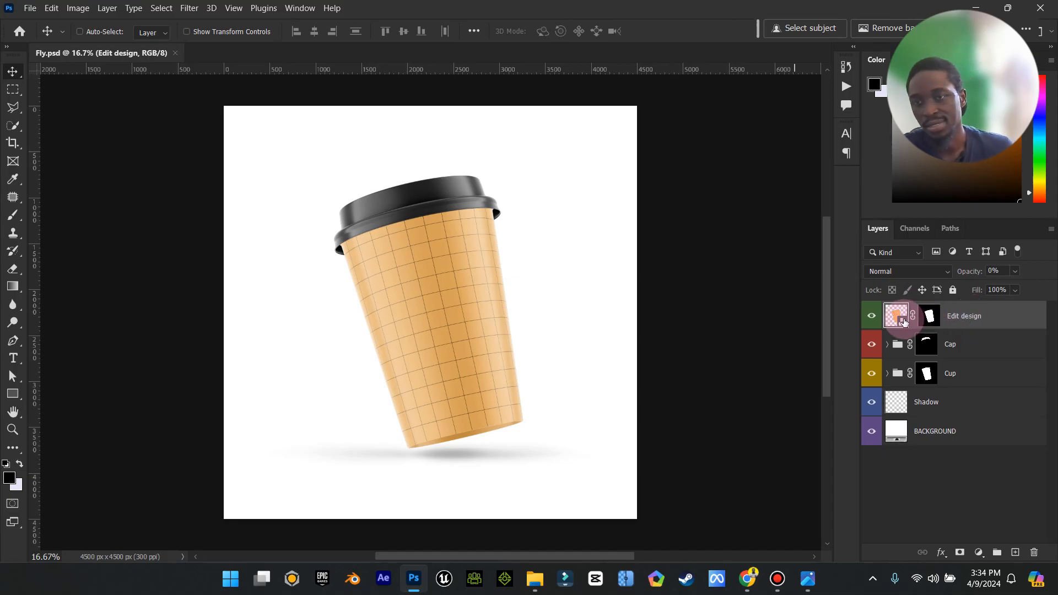
pyautogui.doubleClick(898, 317)
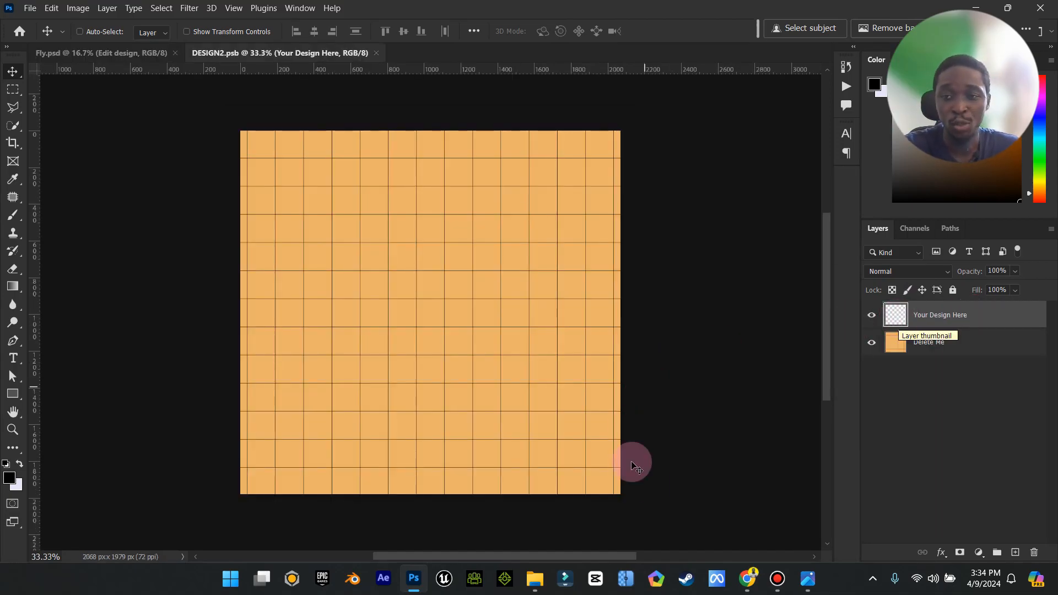
# - Place the Nescafé packaging image from the Downloads folder into the DESIGN2.psb document
pyautogui.click(534, 579)
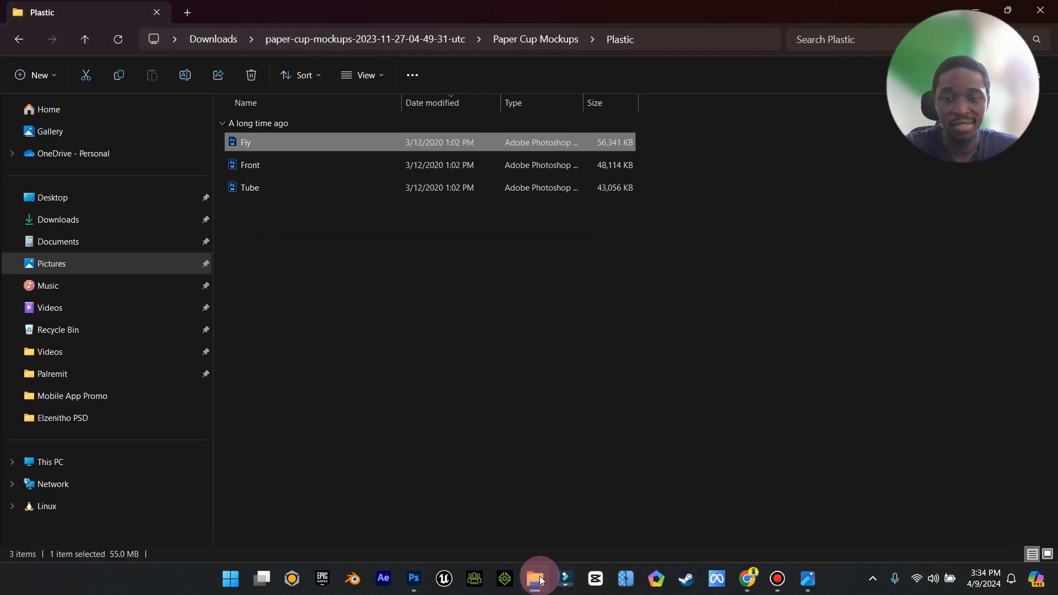
pyautogui.click(97, 243)
pyautogui.click(99, 220)
pyautogui.moveTo(488, 166); pyautogui.dragTo(437, 433)
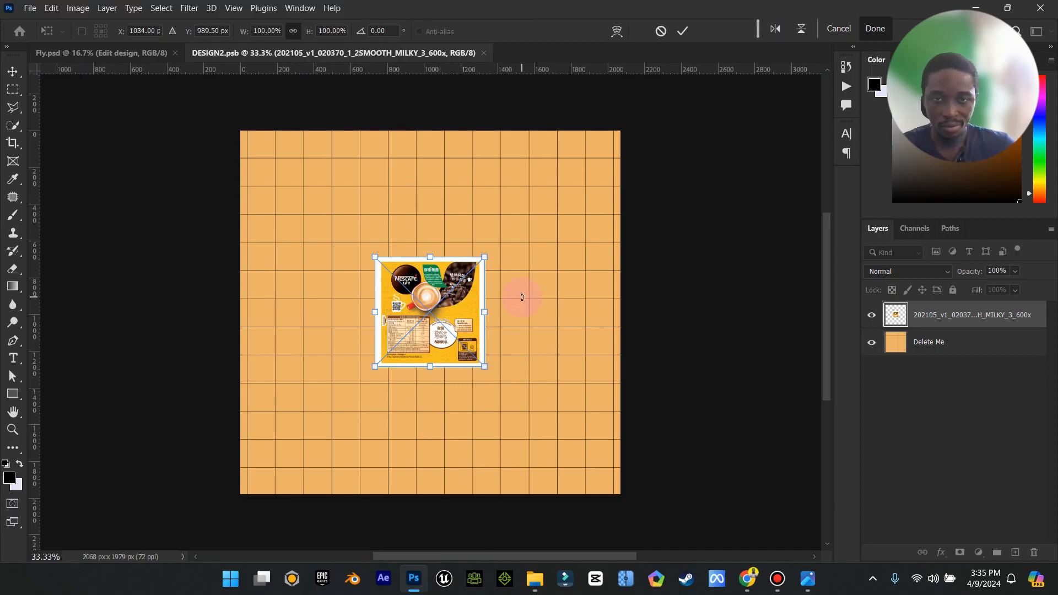
# - Scale the placed packaging image to about 703% and position its upper part over the whole canvas
pyautogui.moveTo(484, 258); pyautogui.dragTo(769, 90)
pyautogui.moveTo(575, 185); pyautogui.dragTo(577, 204)
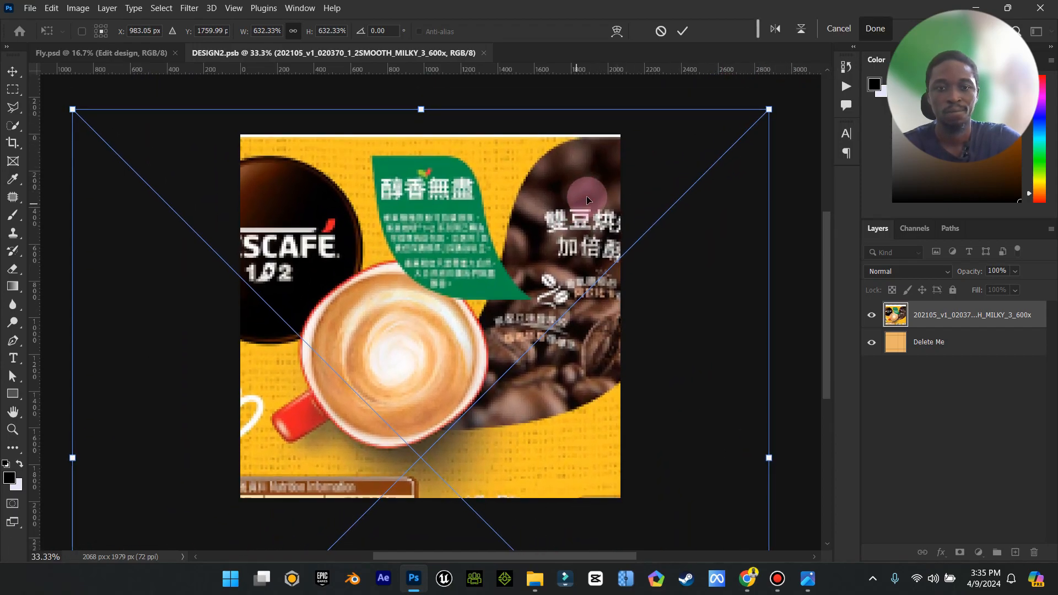
pyautogui.moveTo(772, 104); pyautogui.dragTo(815, 77)
pyautogui.moveTo(624, 146); pyautogui.dragTo(623, 174)
pyautogui.click(682, 31)
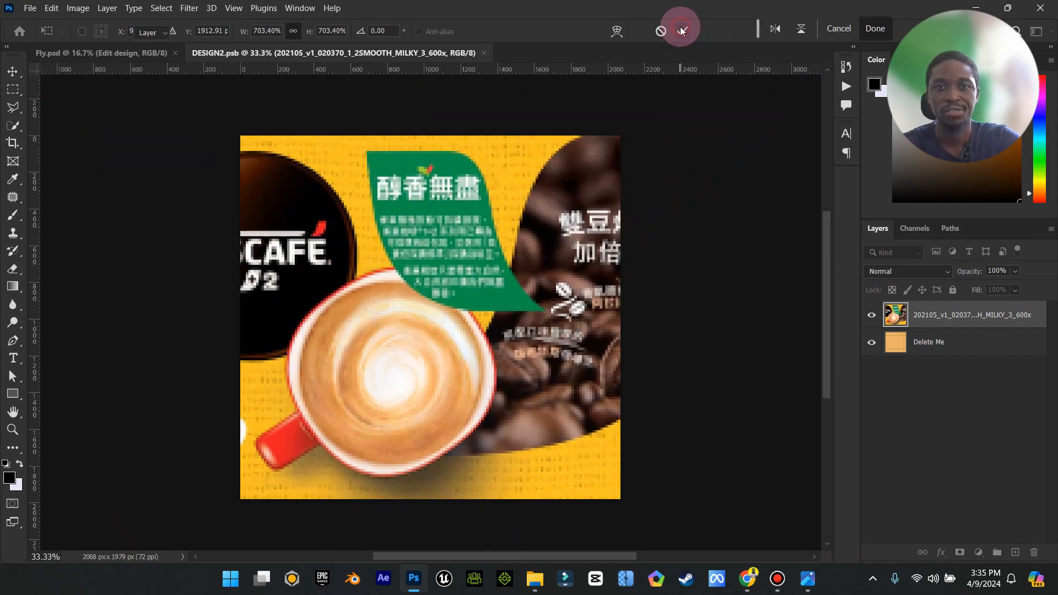
# - Shift the packaging image sideways so the full Nescafé logo is on the canvas, and save and close DESIGN2.psb
pyautogui.moveTo(314, 231); pyautogui.dragTo(431, 231)
pyautogui.click(477, 168)
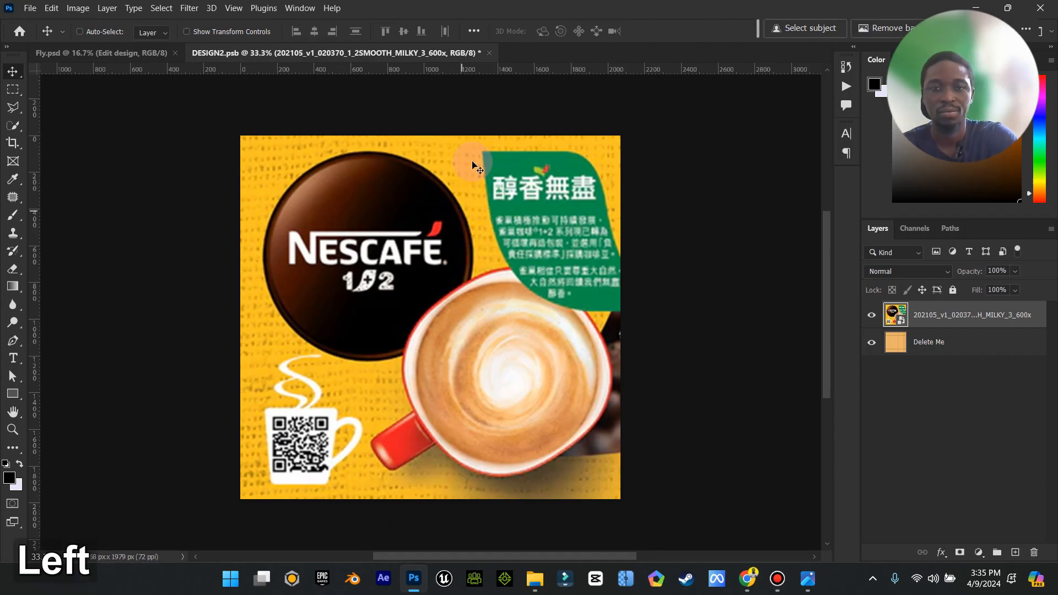
pyautogui.click(488, 52)
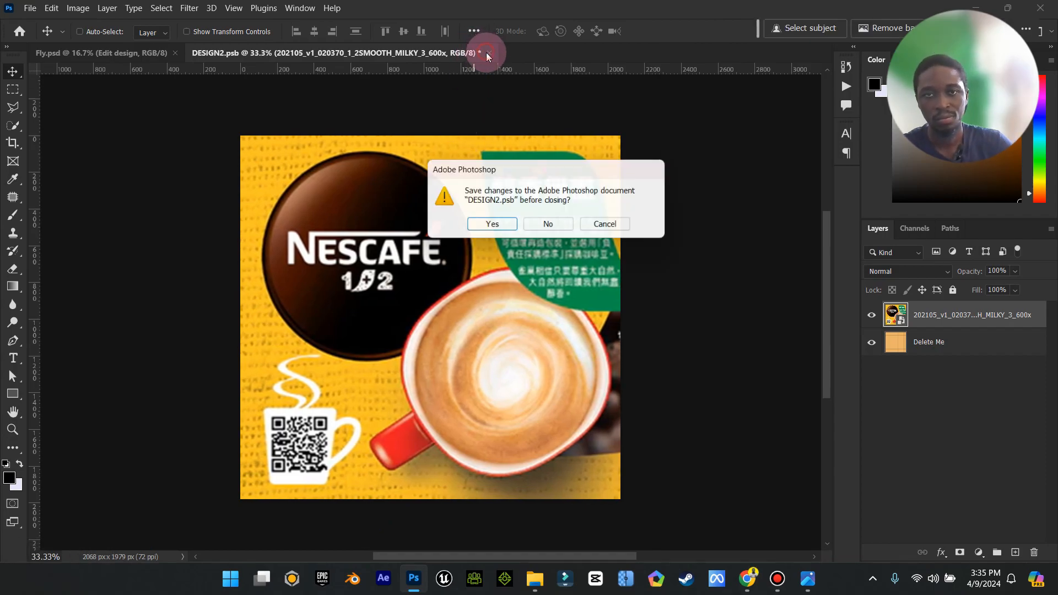
pyautogui.click(492, 225)
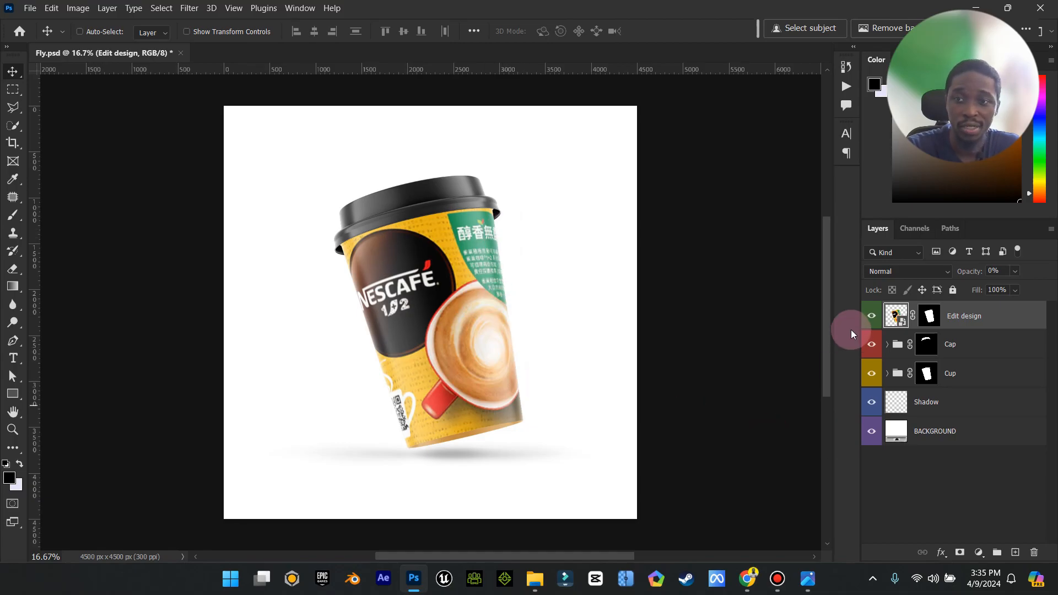
# - Reopen the contents of the Edit design smart object
pyautogui.doubleClick(894, 313)
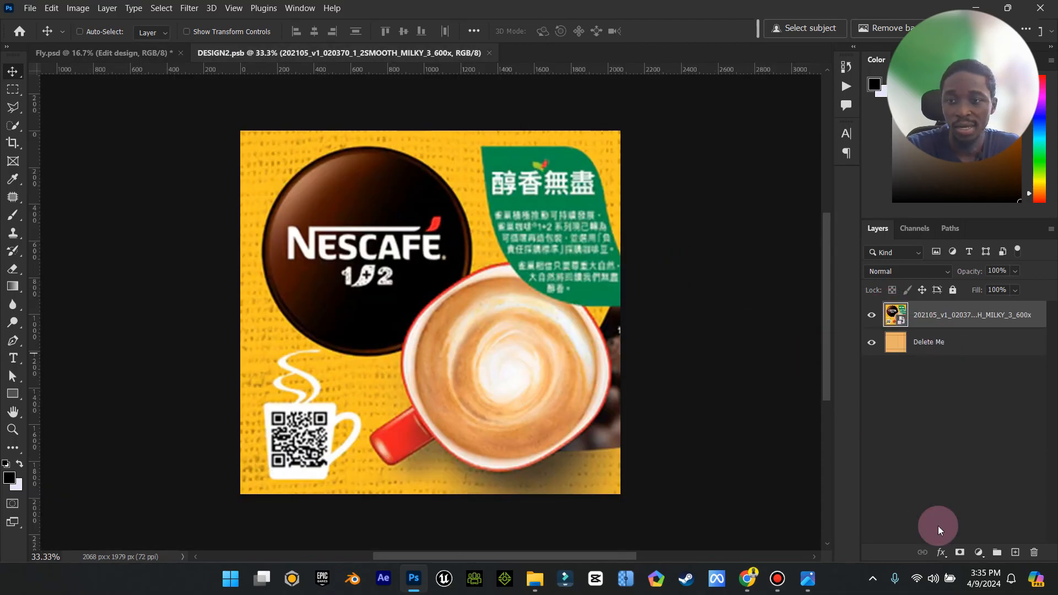
# - Try shifting the label artwork's hue to -28 with a Hue/Saturation adjustment layer, and delete that layer
pyautogui.click(985, 550)
pyautogui.click(959, 415)
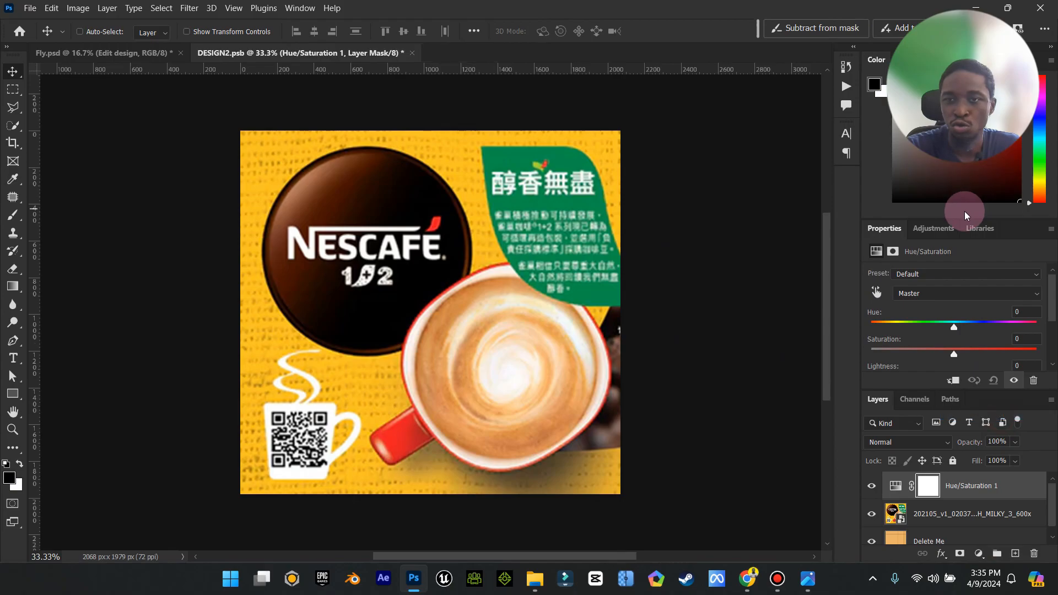
pyautogui.moveTo(953, 329)
pyautogui.mouseDown()
pyautogui.moveTo(987, 329)
pyautogui.moveTo(933, 331)
pyautogui.mouseUp()
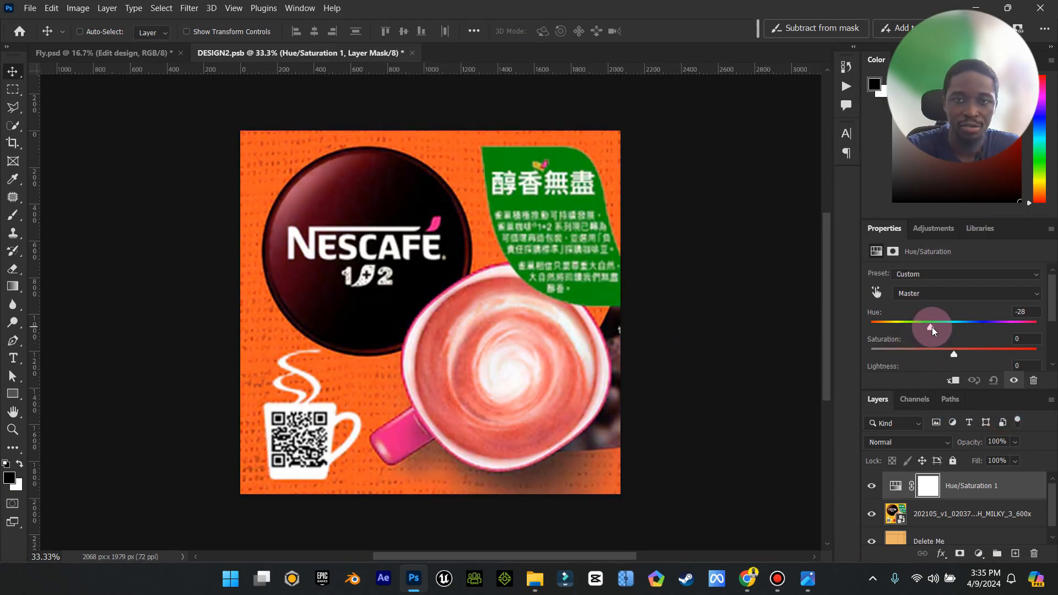
pyautogui.hotkey('ctrl', 'z')
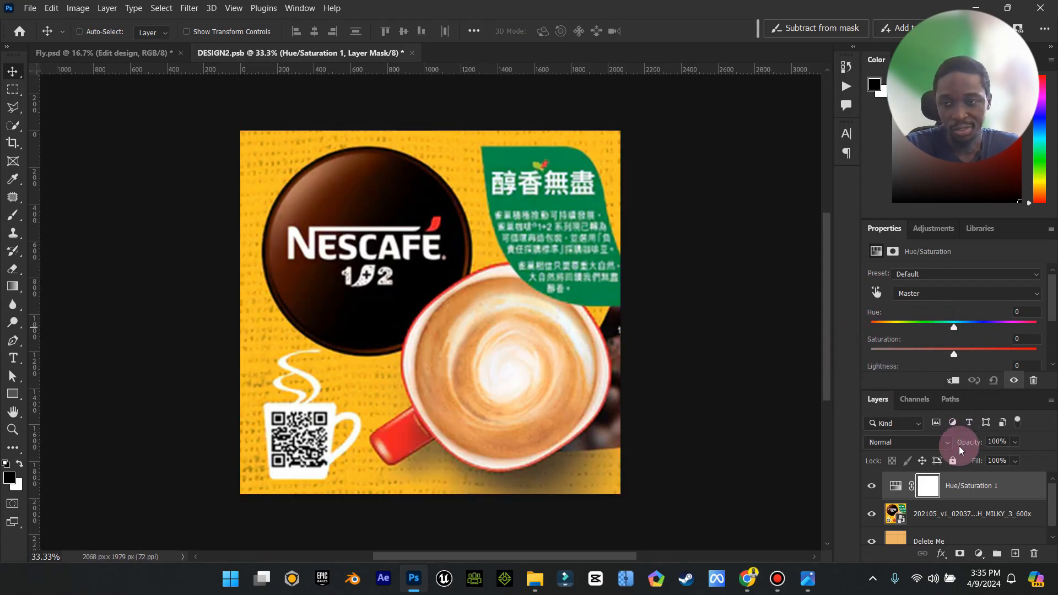
pyautogui.press('Delete')
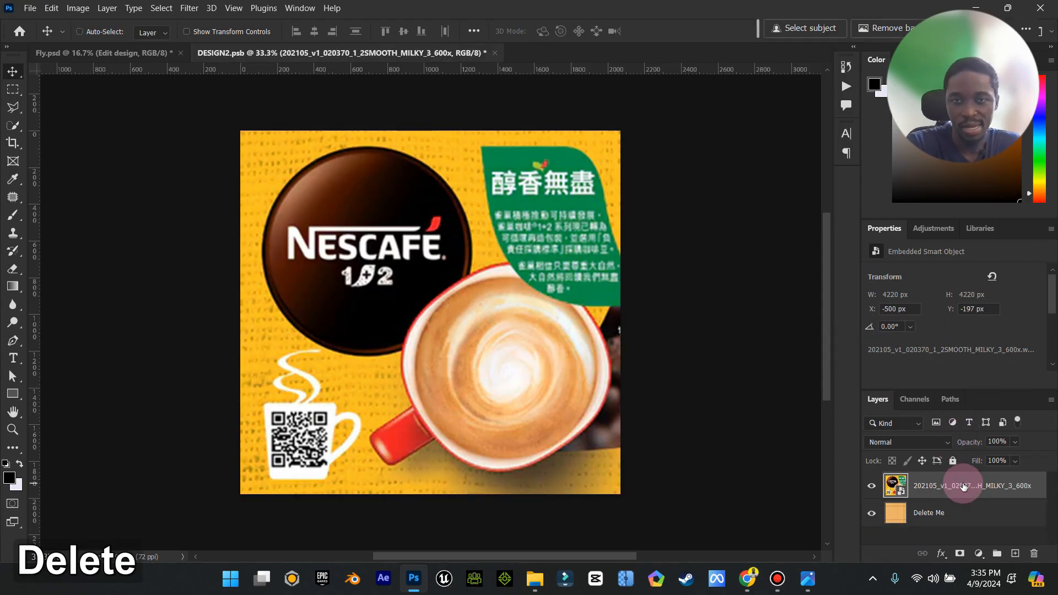
# - Add a Curves adjustment layer with a gentle S-curve above the label artwork, and save and close DESIGN2.psb
pyautogui.click(978, 553)
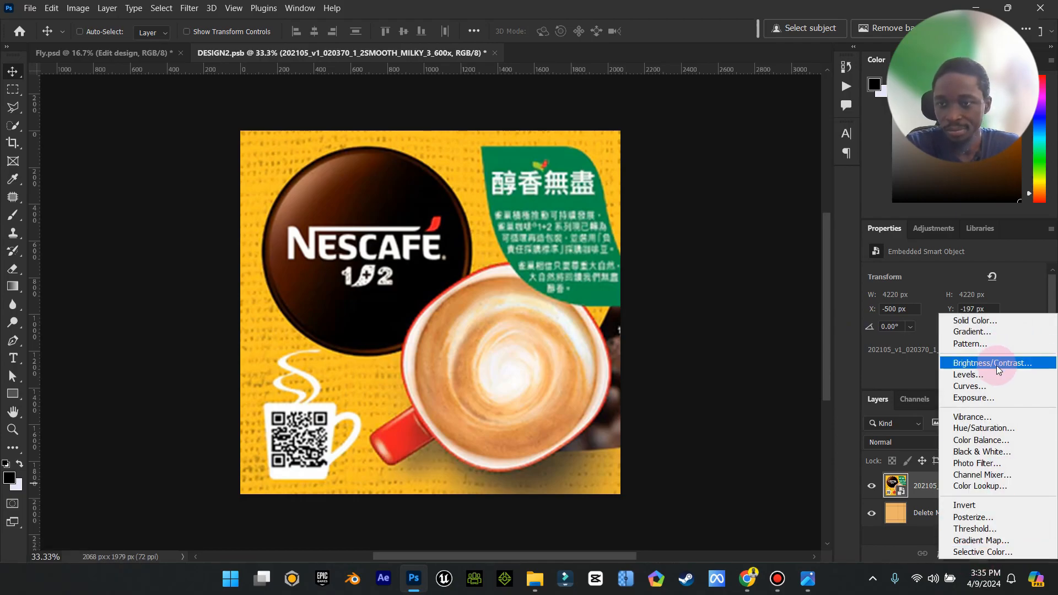
pyautogui.click(991, 386)
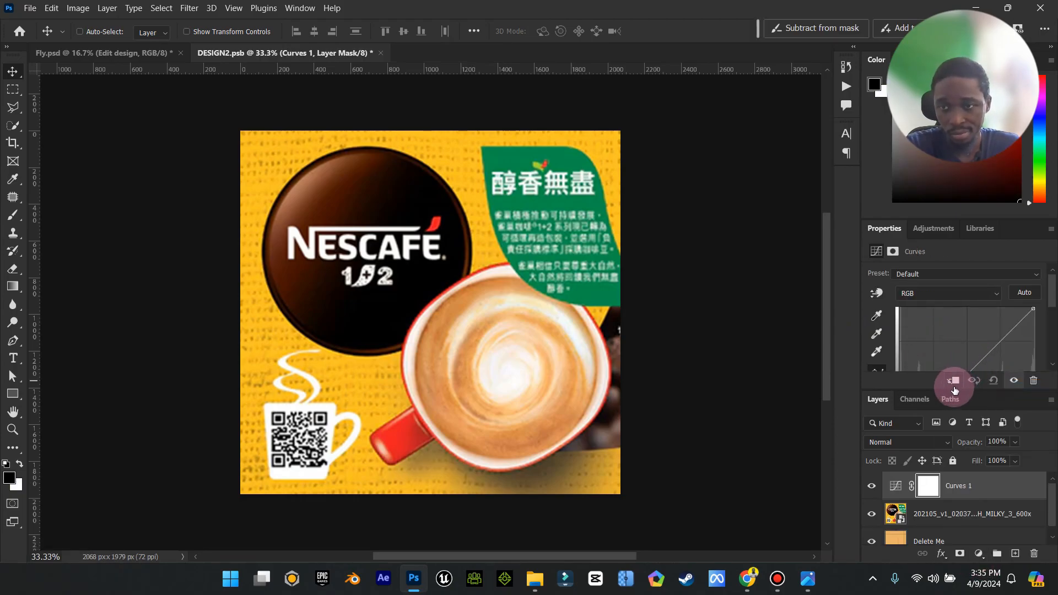
pyautogui.moveTo(951, 389); pyautogui.dragTo(948, 463)
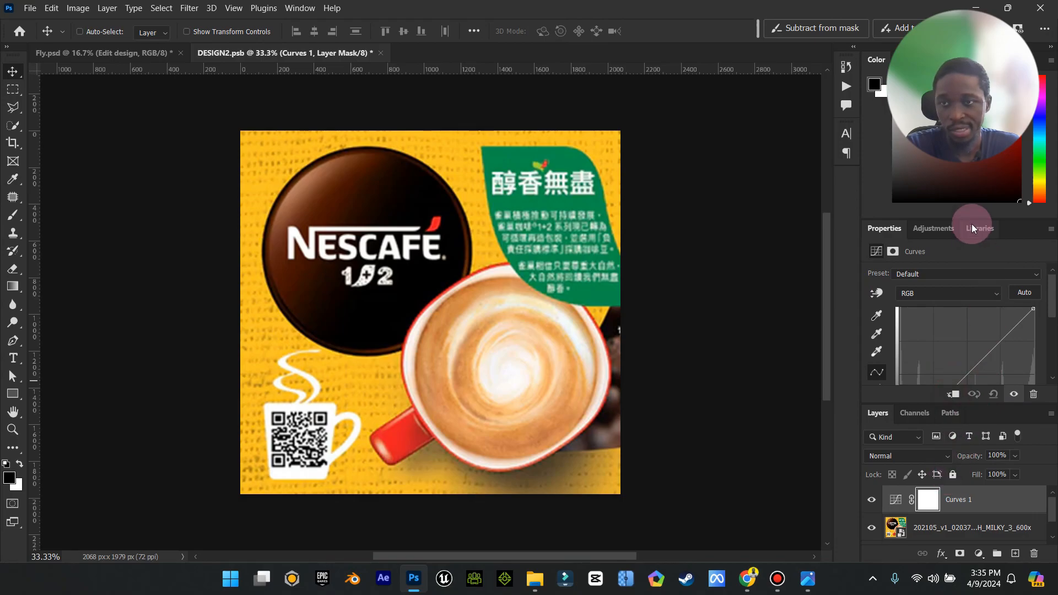
pyautogui.moveTo(974, 222); pyautogui.dragTo(973, 152)
pyautogui.click(966, 304)
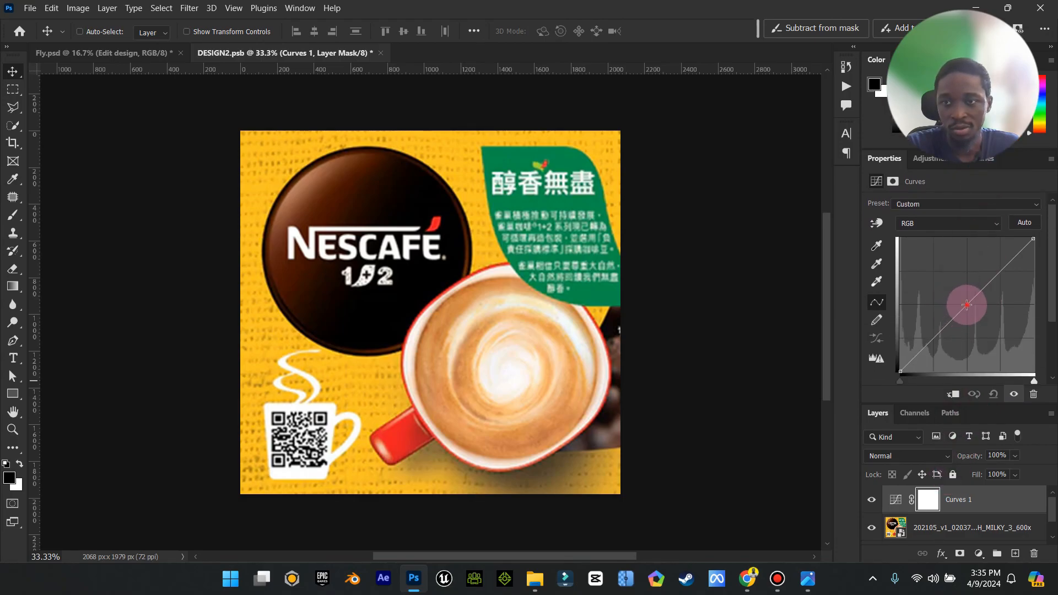
pyautogui.moveTo(933, 342); pyautogui.dragTo(934, 345)
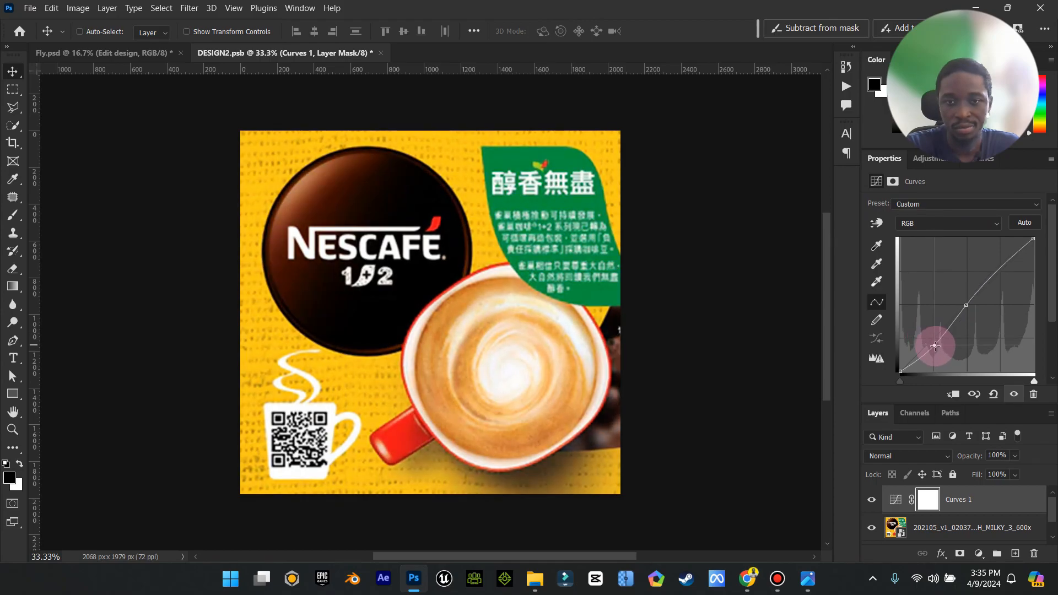
pyautogui.click(380, 52)
pyautogui.click(485, 231)
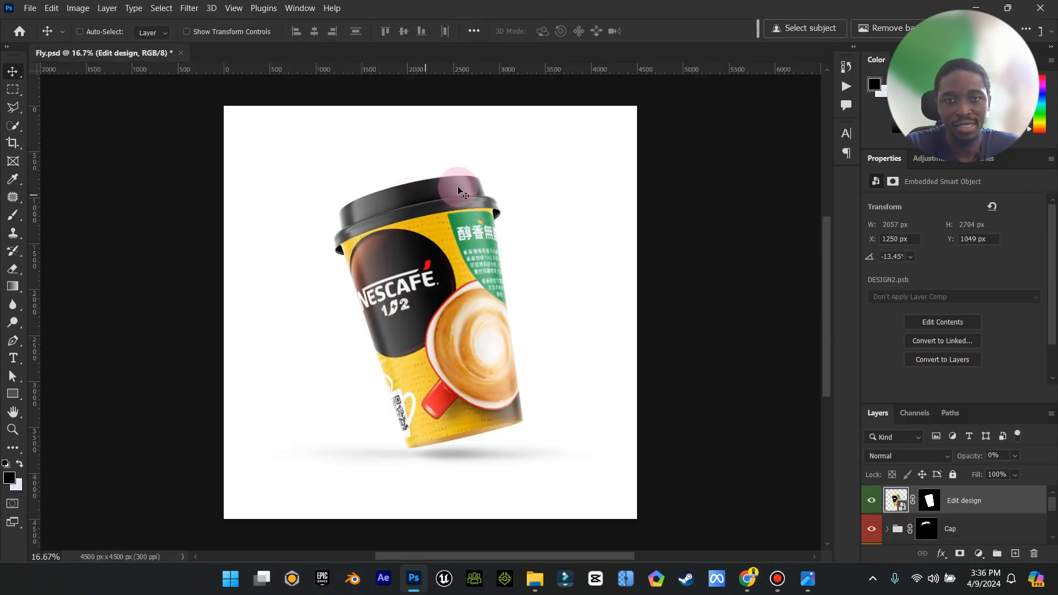
# - Change the Cap group's Color fill layer to dark red 980b0d and collapse the group
pyautogui.click(1049, 160)
pyautogui.click(1022, 175)
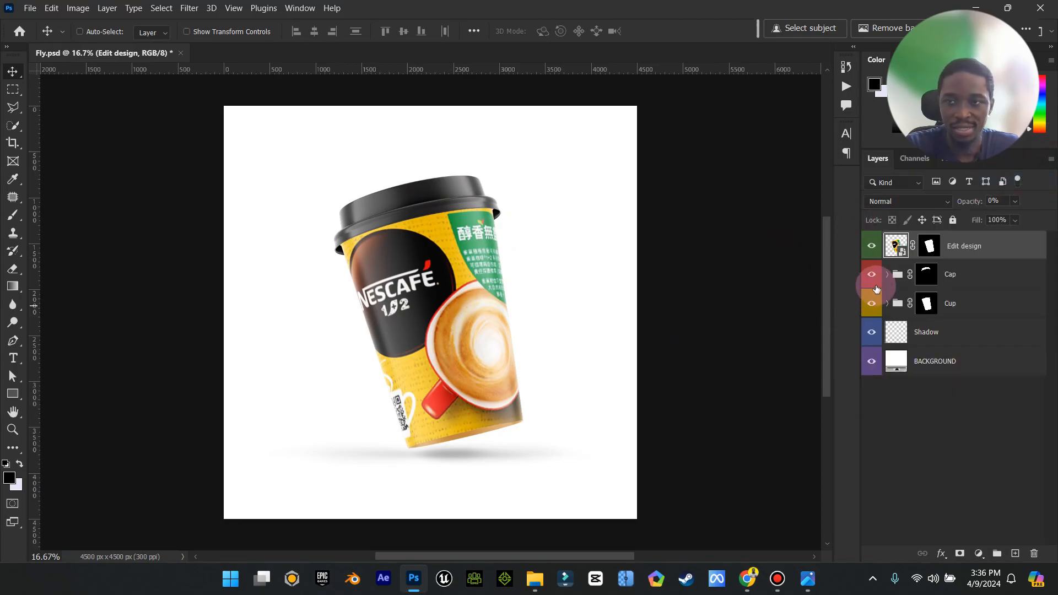
pyautogui.click(886, 275)
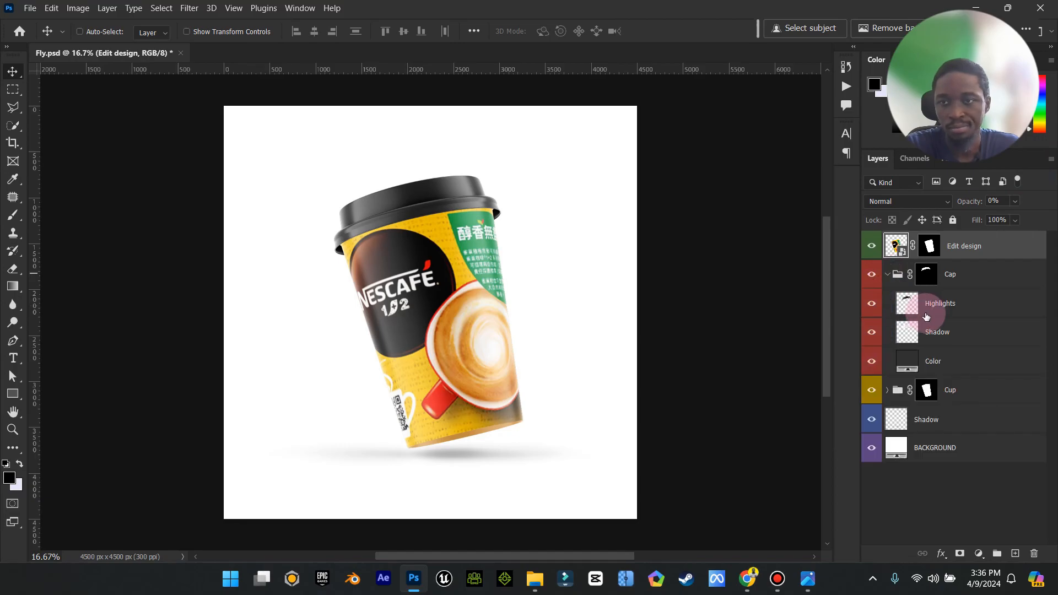
pyautogui.doubleClick(909, 361)
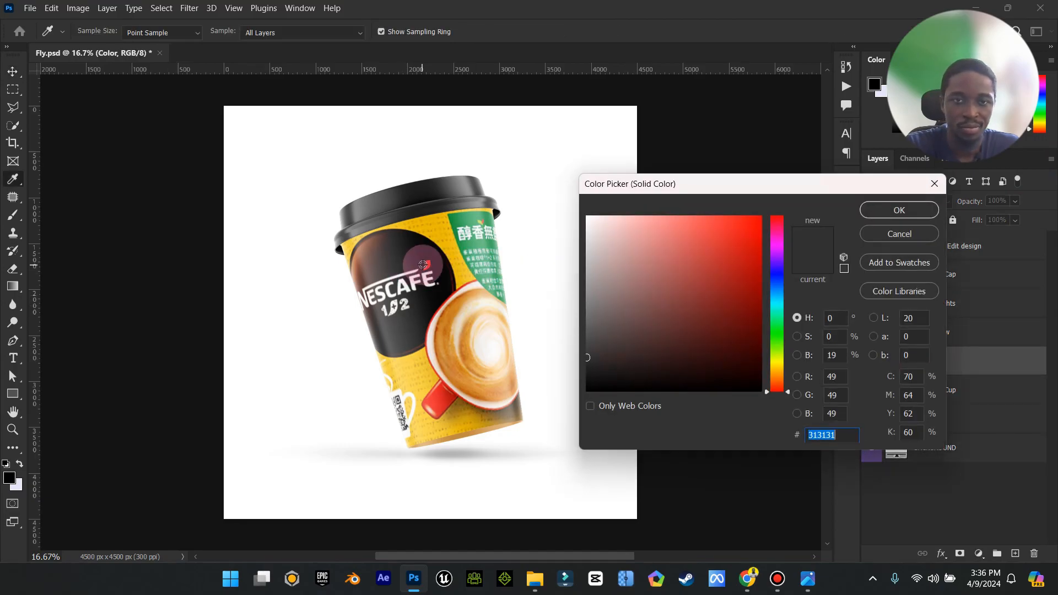
pyautogui.click(447, 293)
pyautogui.click(440, 392)
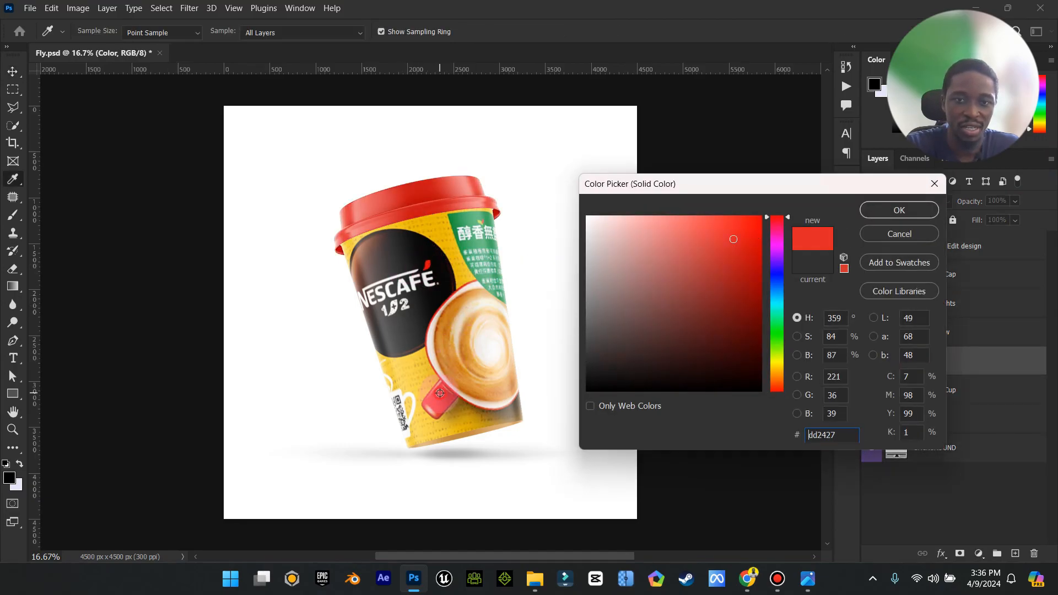
pyautogui.moveTo(746, 249); pyautogui.dragTo(749, 287)
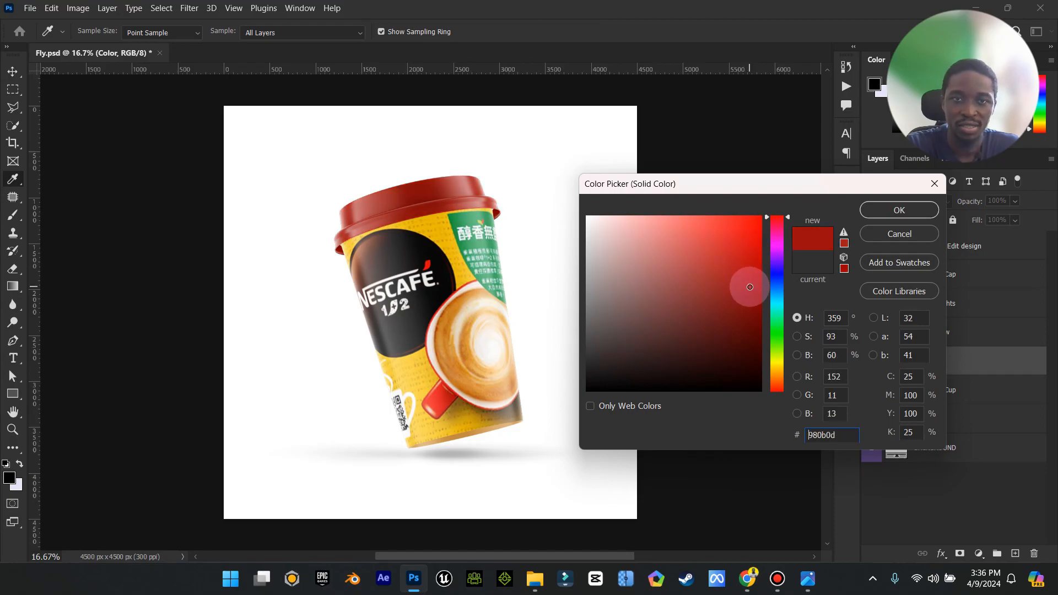
pyautogui.click(911, 210)
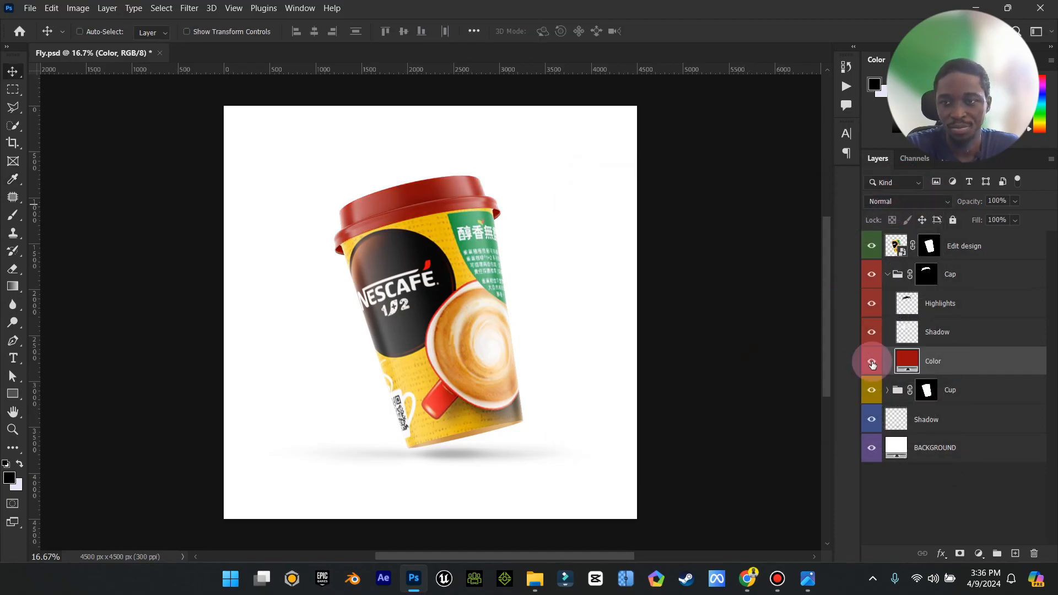
pyautogui.click(888, 277)
pyautogui.click(888, 274)
pyautogui.click(871, 303)
pyautogui.click(871, 304)
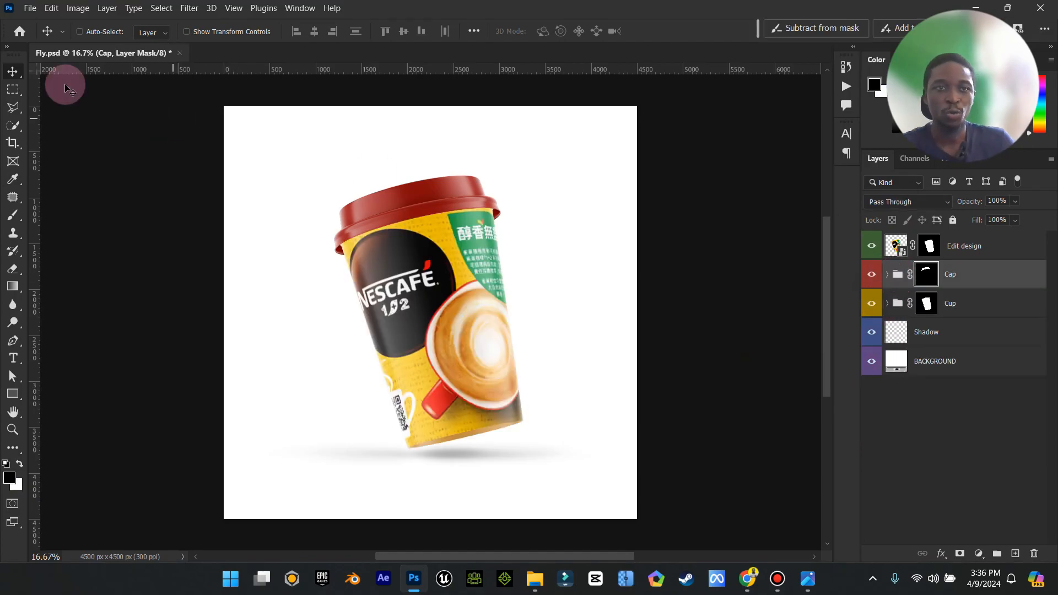
# - Set up a new 4000 x 5000 px document at 300 ppi with a custom white background
pyautogui.click(29, 8)
pyautogui.click(44, 20)
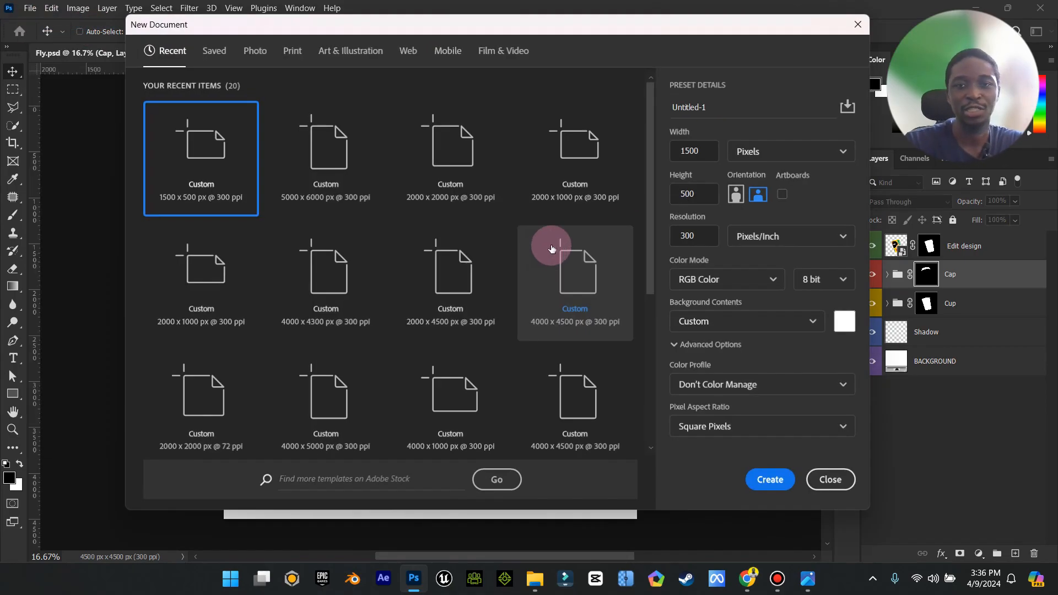
pyautogui.click(705, 149)
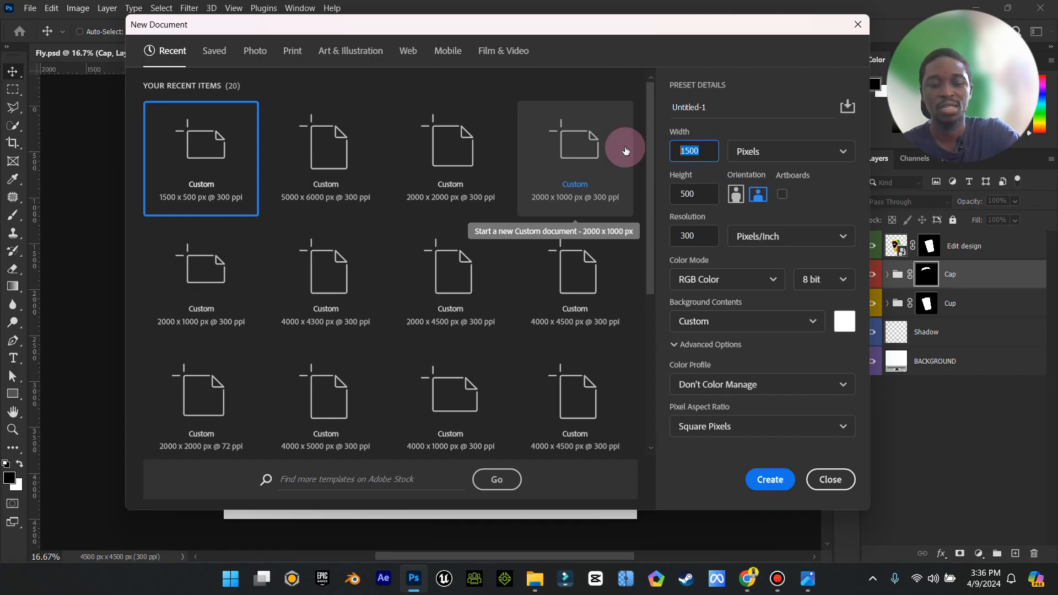
pyautogui.write('4000')
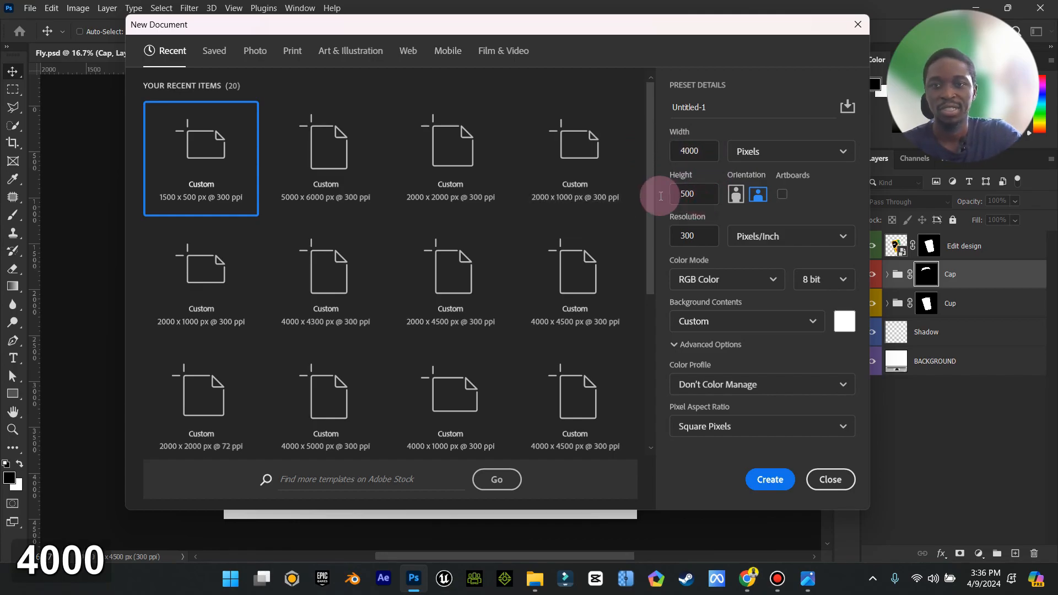
pyautogui.click(661, 196)
pyautogui.write('50')
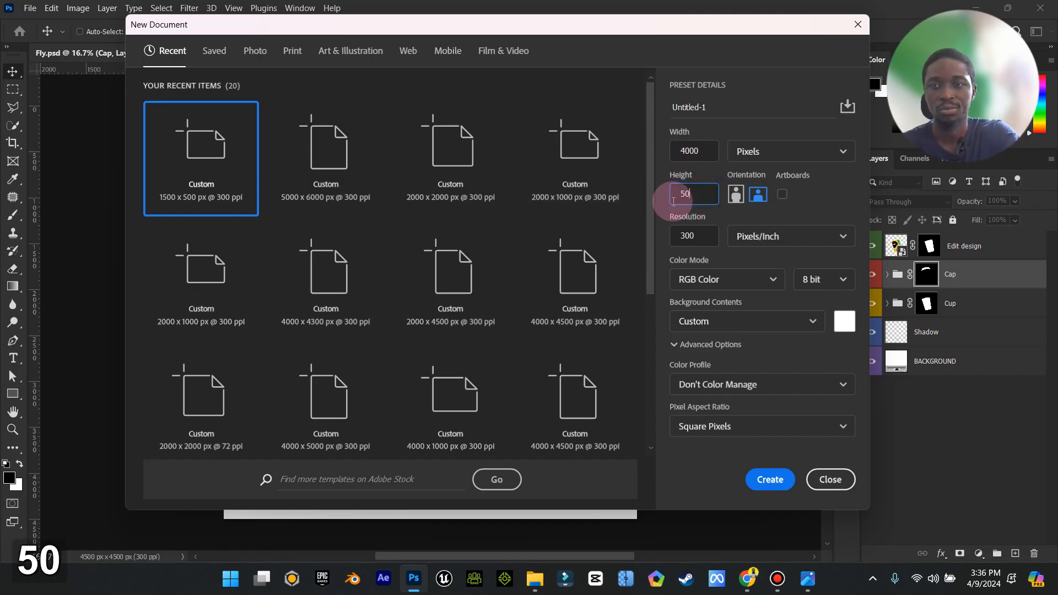
pyautogui.write('00')
pyautogui.click(844, 323)
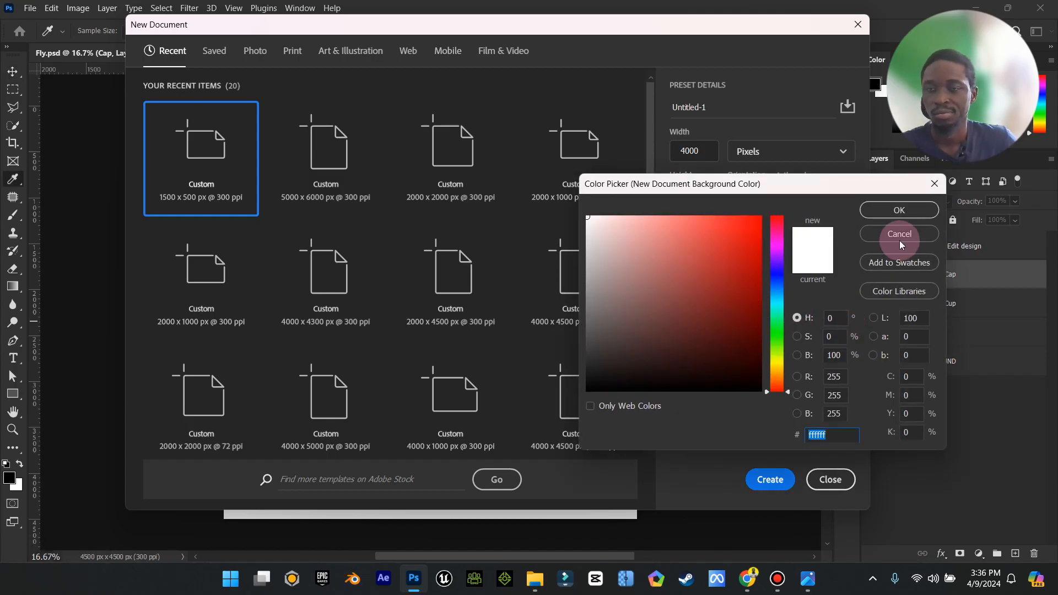
pyautogui.click(904, 210)
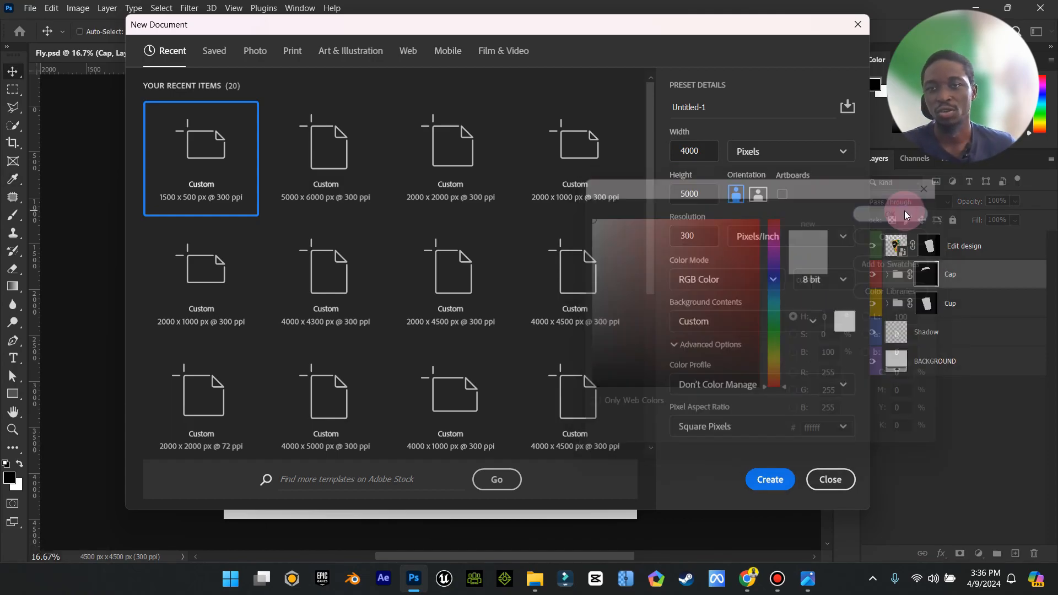
# - Name the new document Nescafe Poster and create it
pyautogui.click(729, 108)
pyautogui.press('capslock')
pyautogui.write('N')
pyautogui.press('capslock')
pyautogui.write('e')
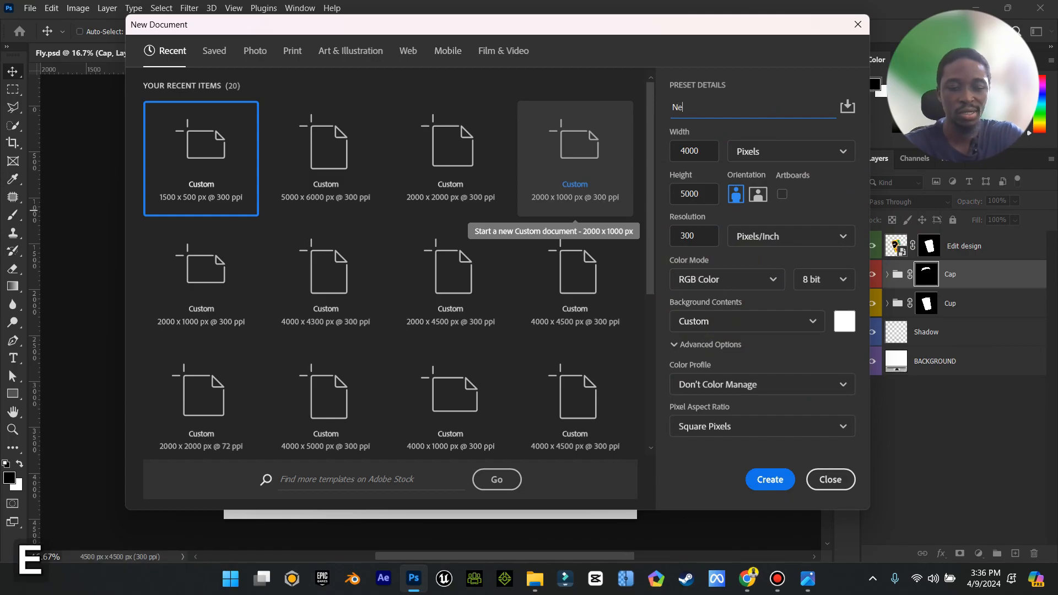
pyautogui.write('scafe')
pyautogui.press('capslock')
pyautogui.write('P')
pyautogui.press('capslock')
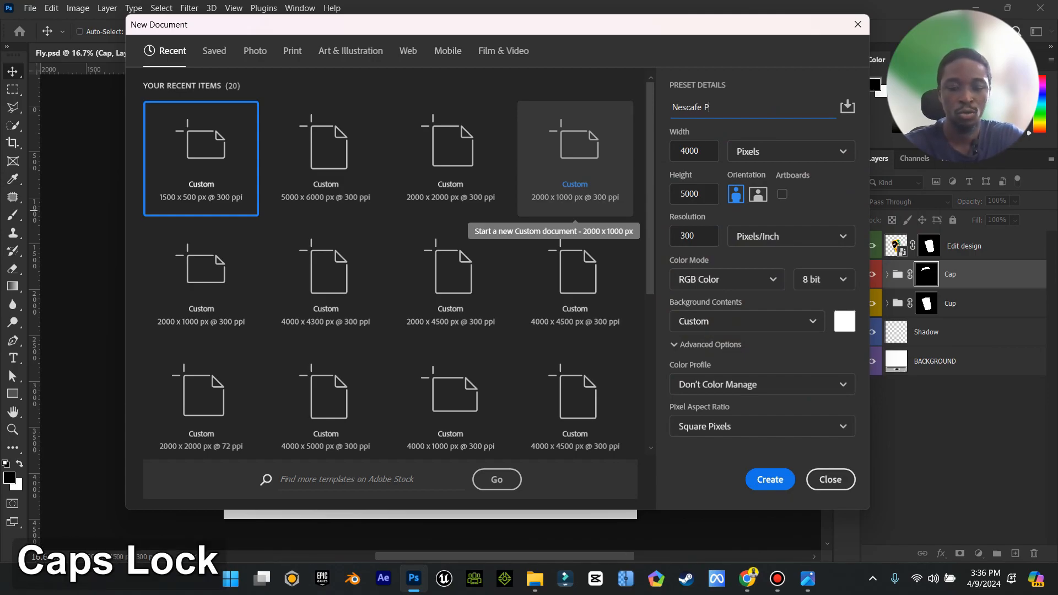
pyautogui.write('oster')
pyautogui.press('Return')
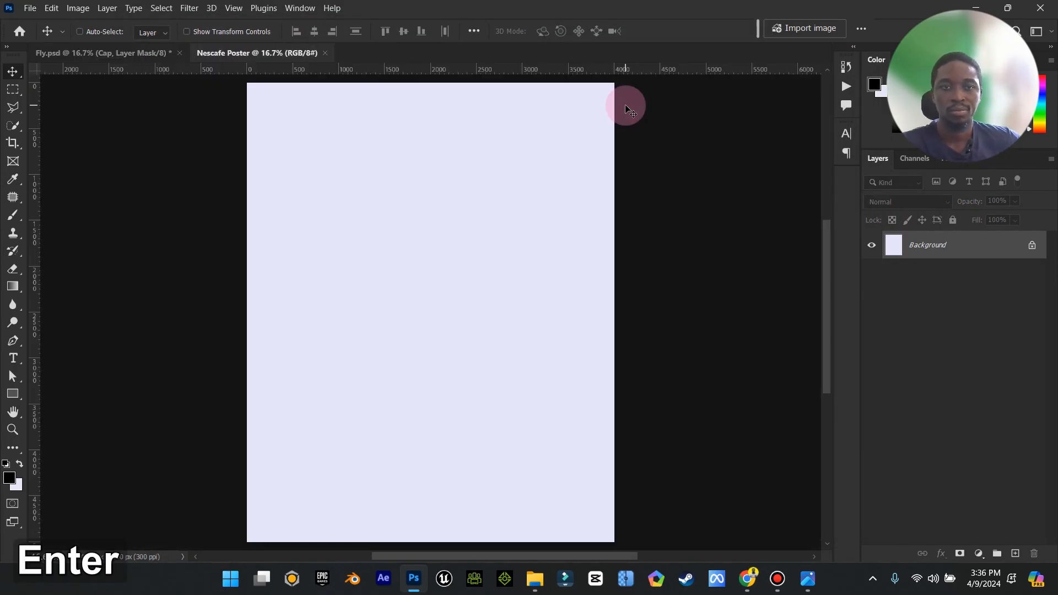
# - Return to the Fly.psd cup mockup document
pyautogui.click(12, 429)
pyautogui.moveTo(468, 309); pyautogui.dragTo(444, 311)
pyautogui.click(12, 71)
pyautogui.click(45, 53)
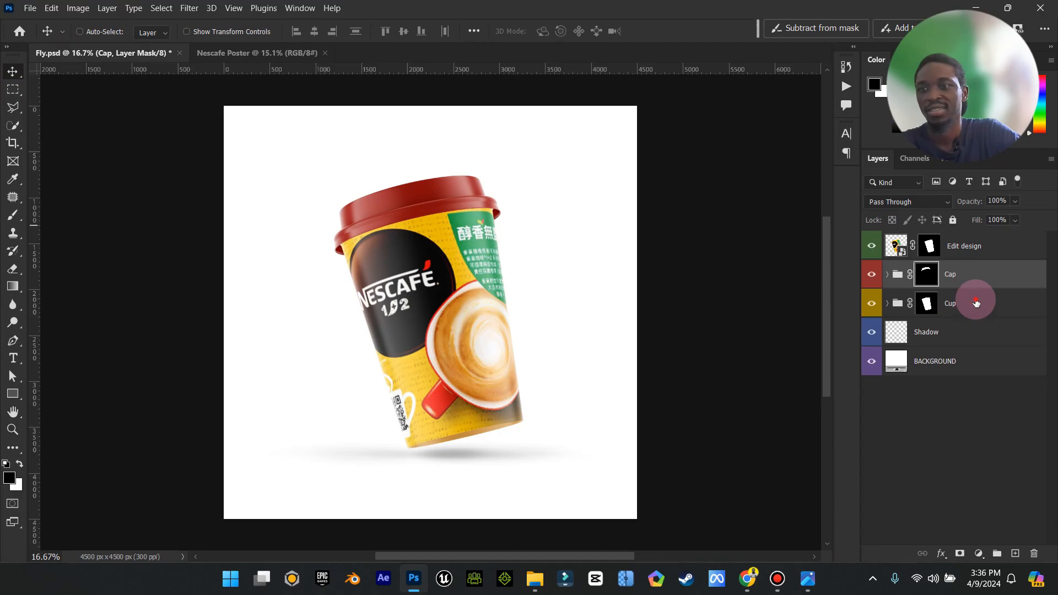
# - Try stamping the visible layers into one merged layer and moving it up with the originals hidden, and undo all of it
pyautogui.click(974, 303)
pyautogui.keyDown('shift'); pyautogui.click(980, 256); pyautogui.keyUp('shift')
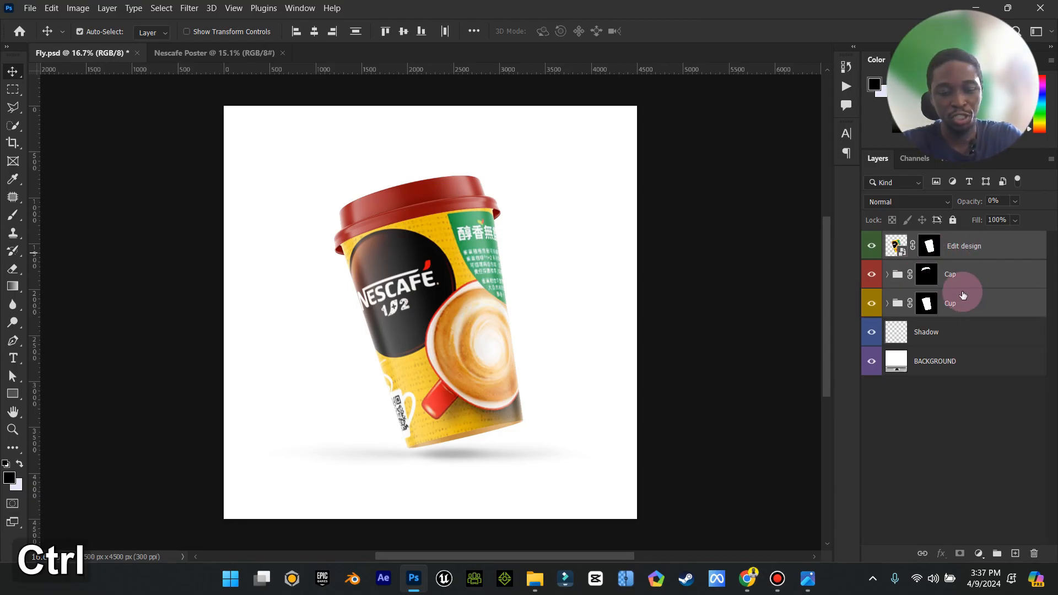
pyautogui.hotkey('ctrl', 'shift', 'alt', 'e')
pyautogui.moveTo(872, 275); pyautogui.dragTo(850, 398)
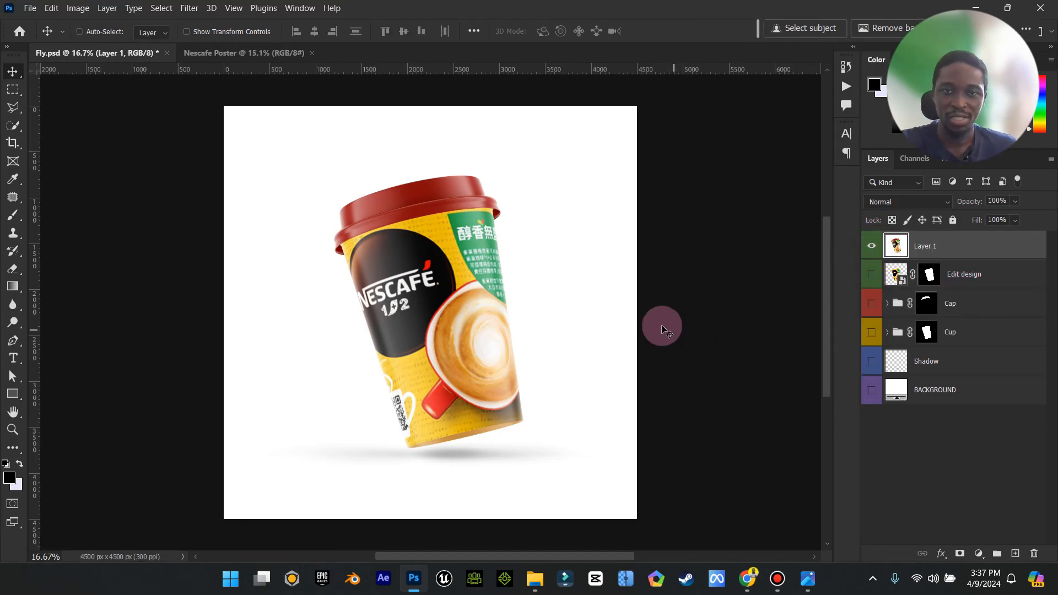
pyautogui.moveTo(441, 271)
pyautogui.mouseDown()
pyautogui.moveTo(491, 231)
pyautogui.moveTo(463, 267)
pyautogui.moveTo(444, 257)
pyautogui.mouseUp()
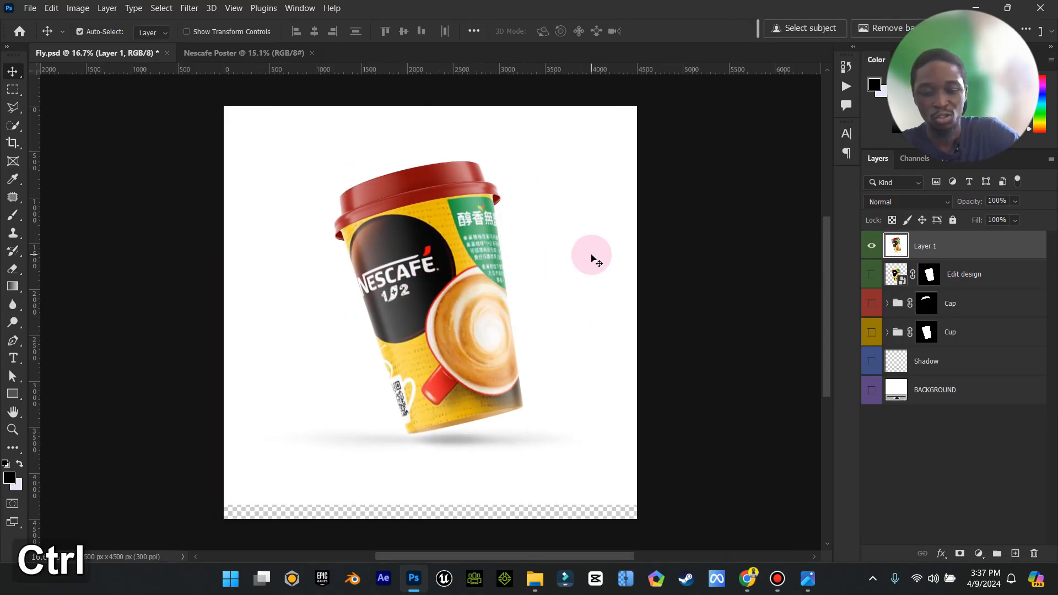
pyautogui.hotkey('ctrl', 'z')
pyautogui.hotkey('ctrl', 'z')
pyautogui.hotkey('ctrl', 'z')
pyautogui.hotkey('ctrl', 'z')
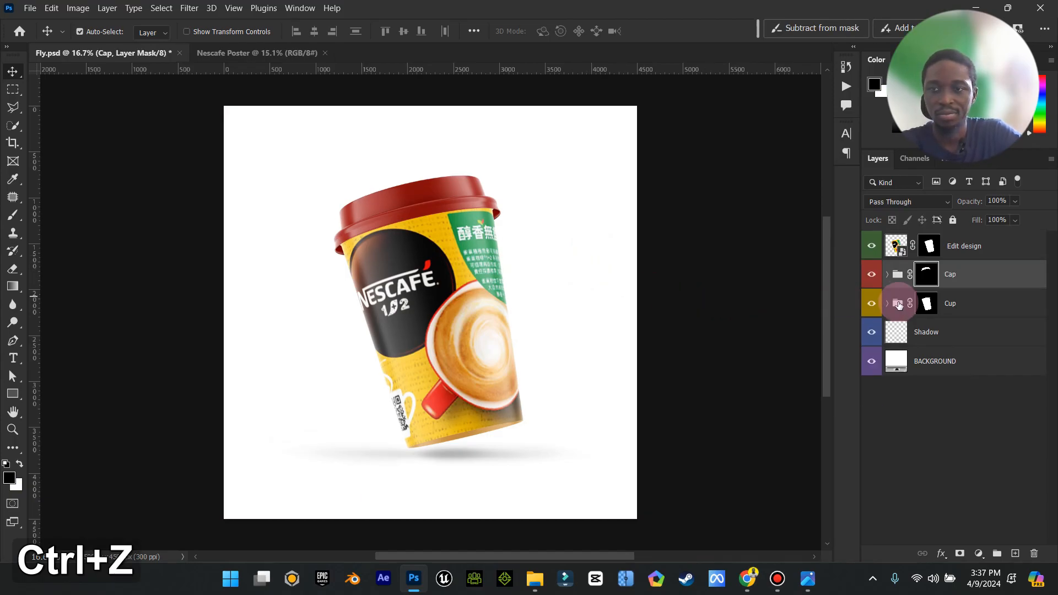
# - Hide the BACKGROUND layer and group the Edit design, Cap and Cup layers
pyautogui.click(872, 361)
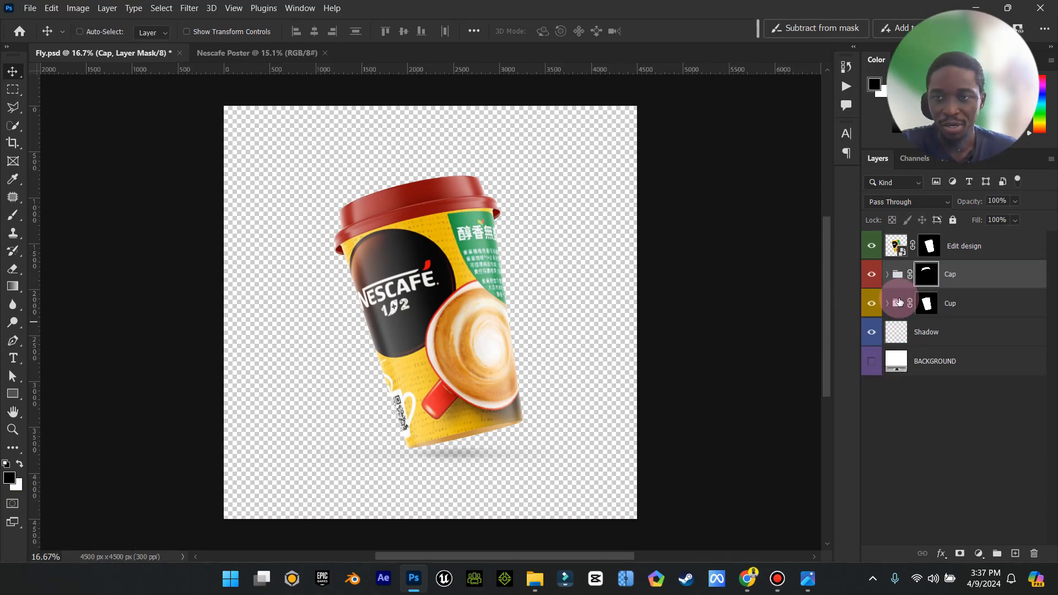
pyautogui.click(961, 302)
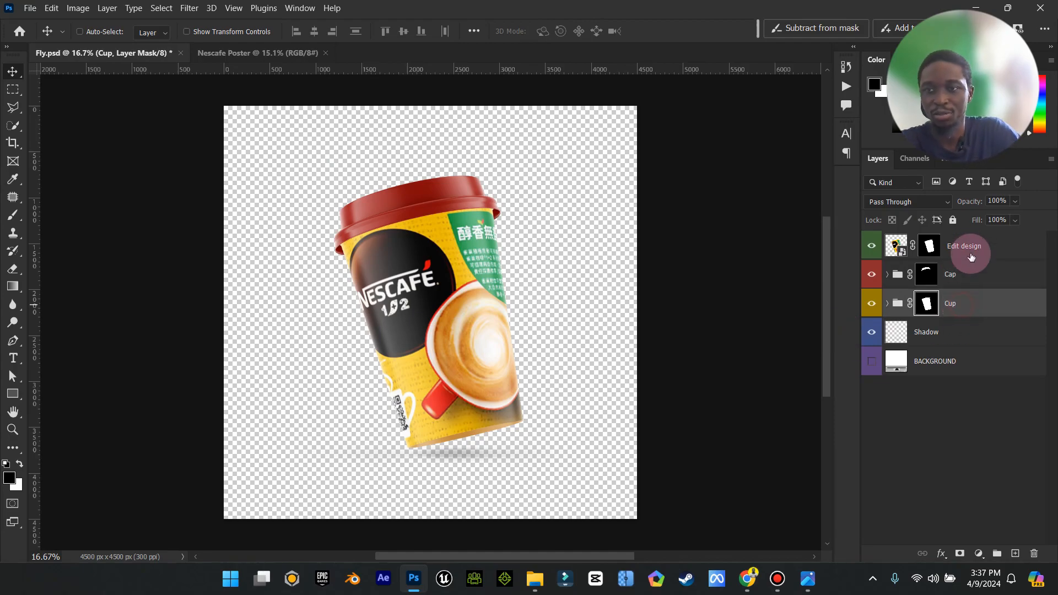
pyautogui.keyDown('shift'); pyautogui.click(969, 246); pyautogui.keyUp('shift')
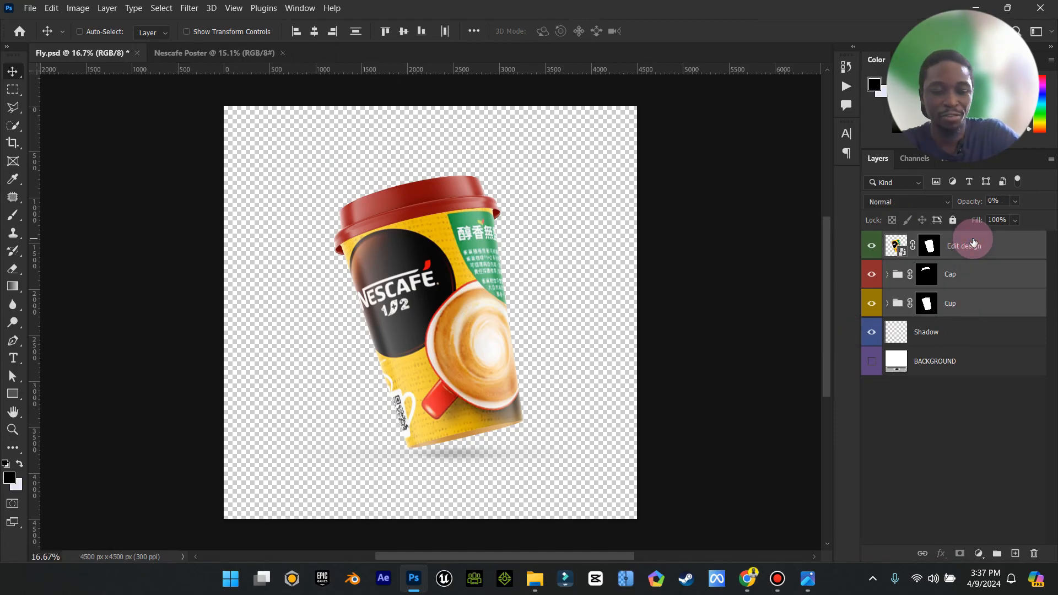
pyautogui.hotkey('ctrl', 'g')
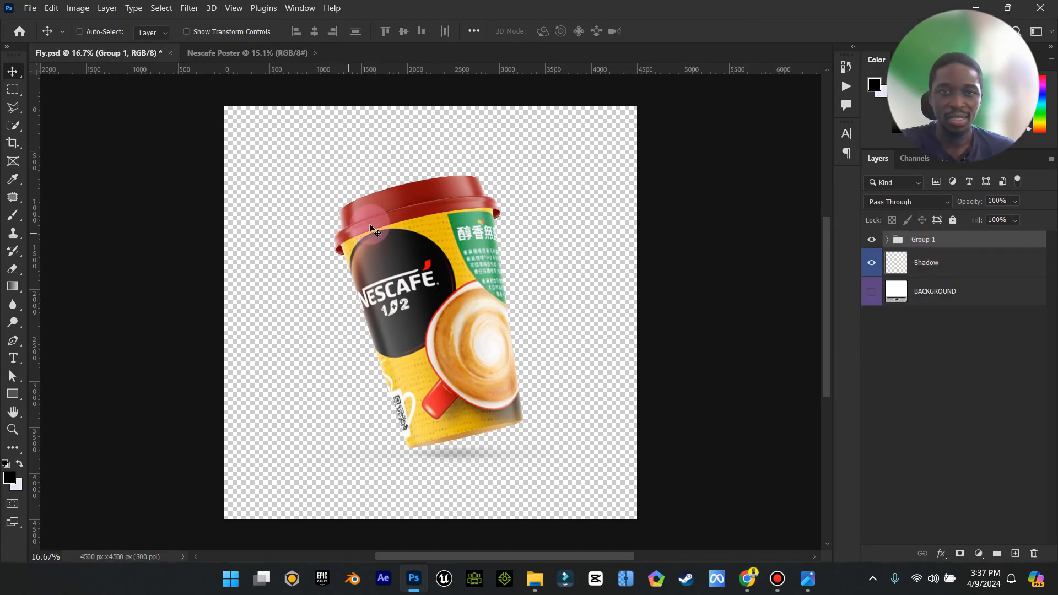
# - Duplicate the cup group and merge the copy into a single layer, with the original group hidden
pyautogui.hotkey('ctrl', 'j')
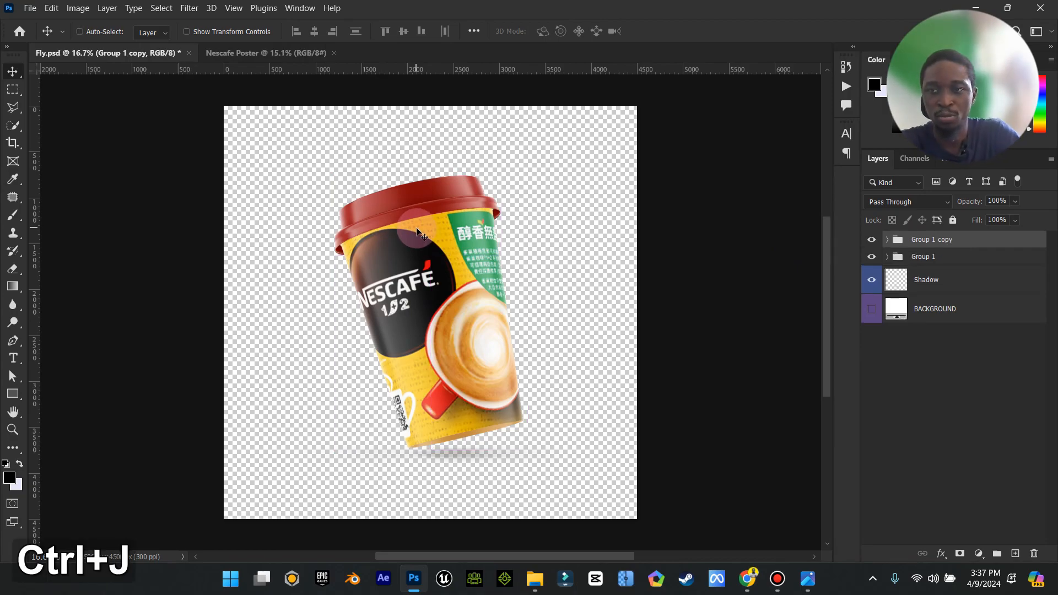
pyautogui.rightClick(962, 241)
pyautogui.click(875, 456)
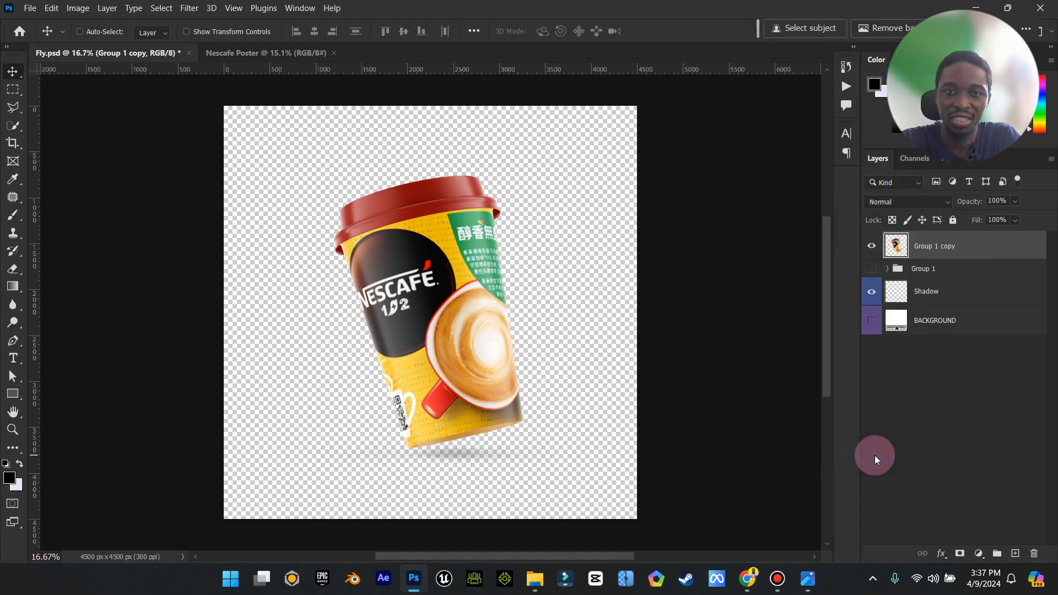
pyautogui.moveTo(453, 211); pyautogui.dragTo(468, 214)
pyautogui.hotkey('ctrl', 'z')
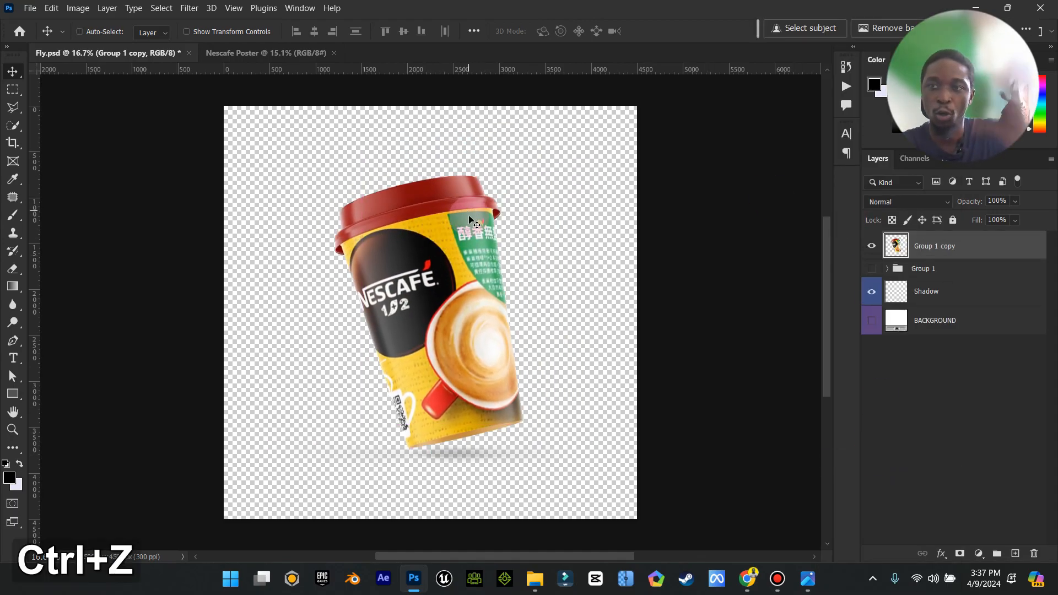
# - Place the Shadow layer directly beneath the merged cup layer and link the two layers
pyautogui.click(932, 286)
pyautogui.moveTo(931, 286); pyautogui.dragTo(944, 261)
pyautogui.press('ctrl')
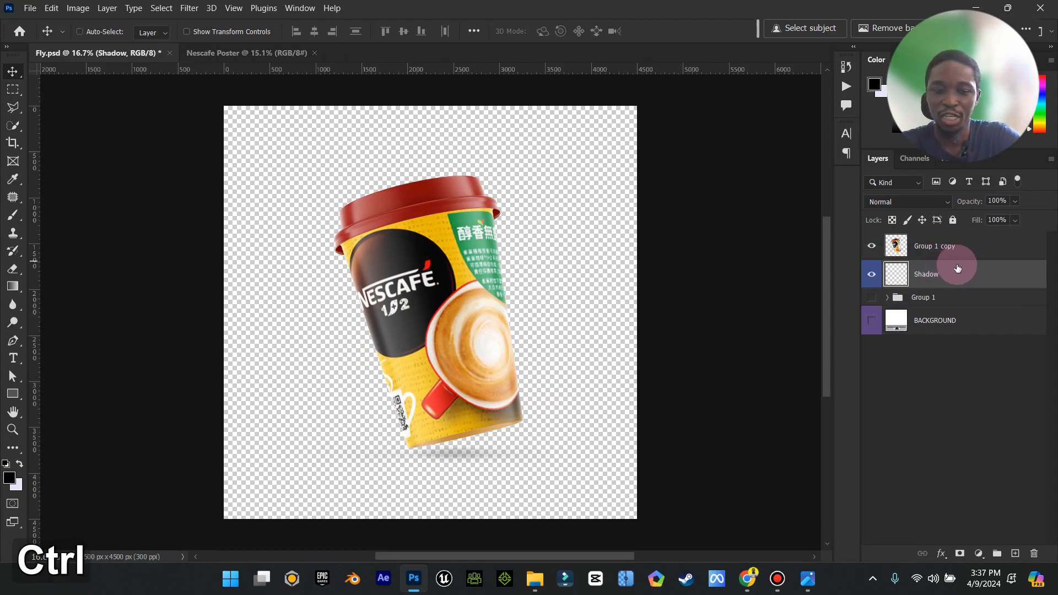
pyautogui.keyDown('ctrl'); pyautogui.click(961, 254); pyautogui.keyUp('ctrl')
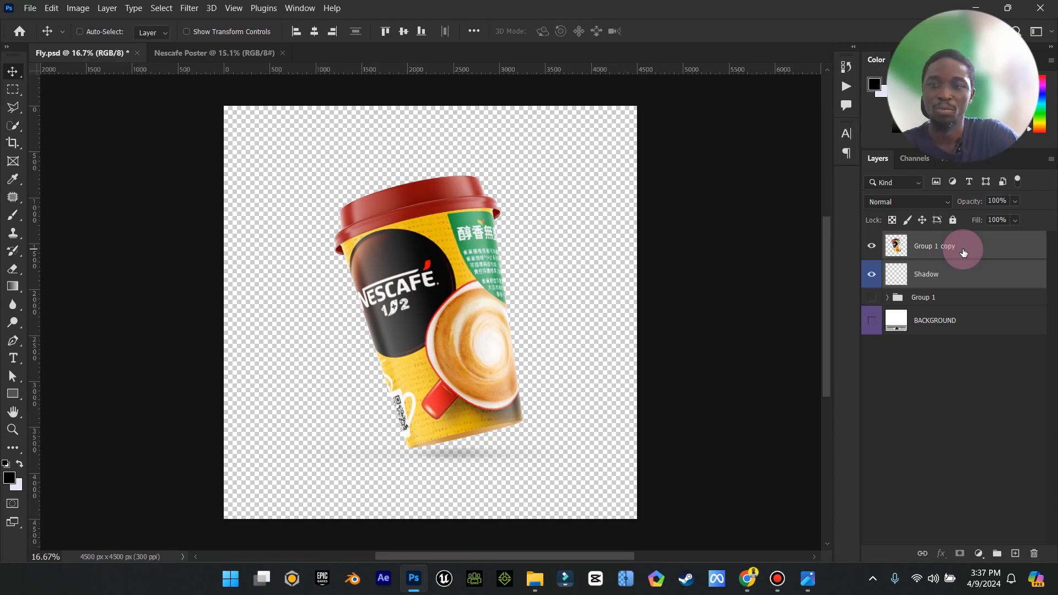
pyautogui.rightClick(962, 252)
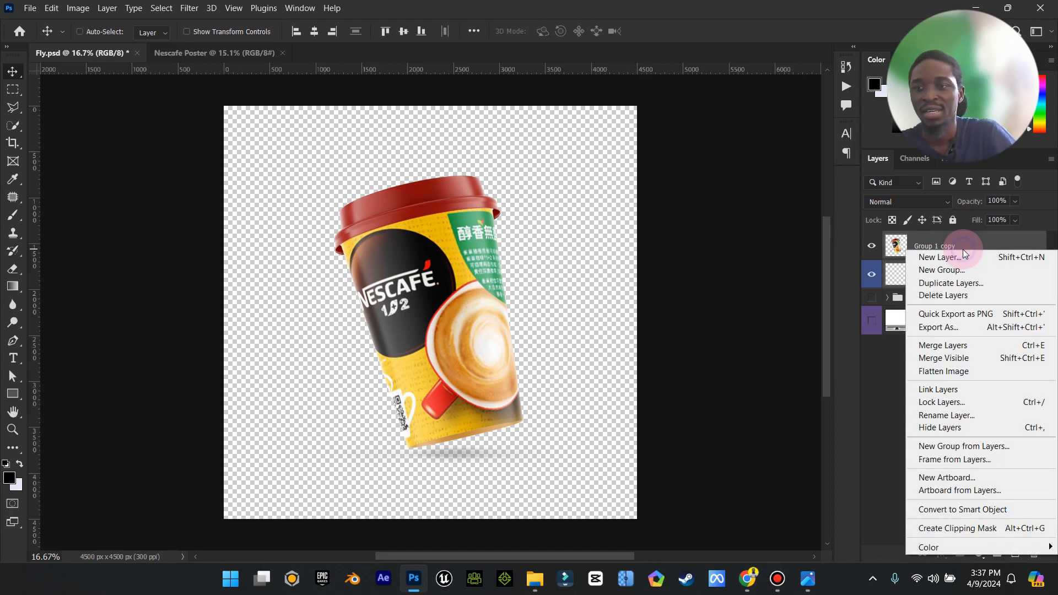
pyautogui.click(973, 390)
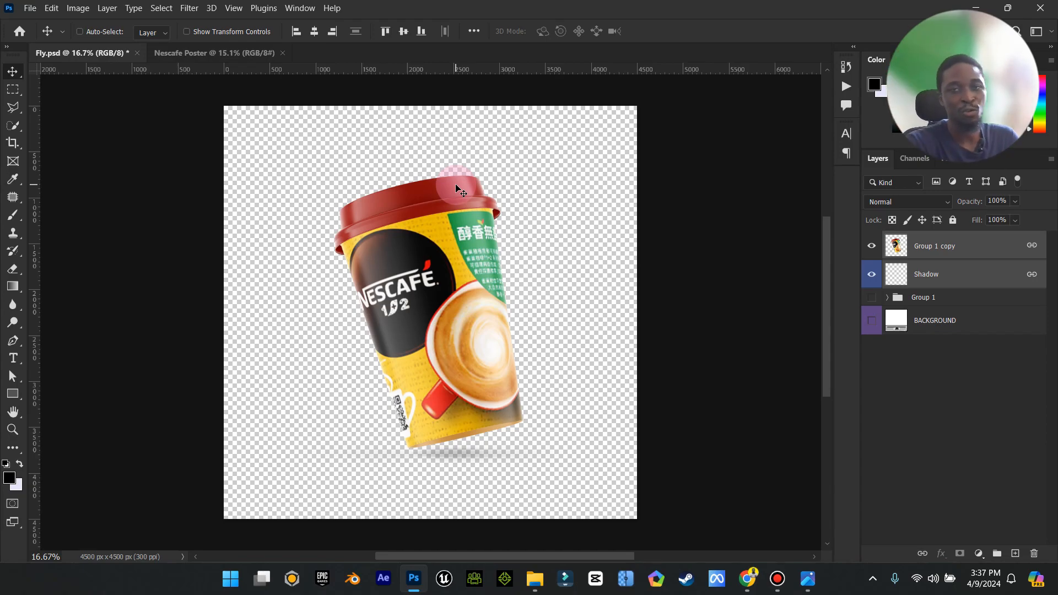
# - Copy the linked cup and shadow into the Nescafe Poster document and scale them down slightly near the canvas centre
pyautogui.moveTo(459, 190); pyautogui.dragTo(468, 280)
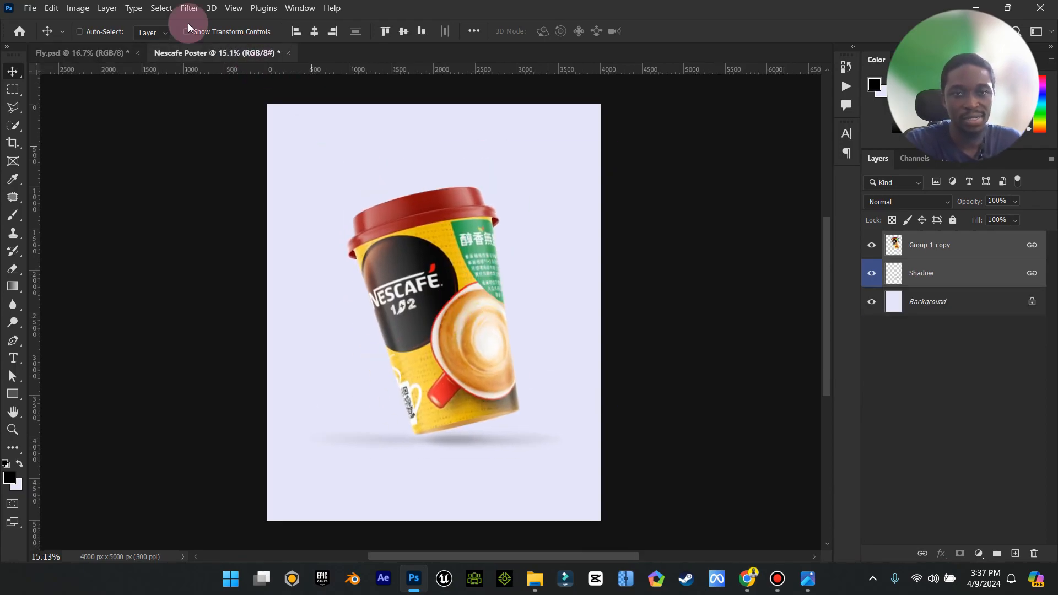
pyautogui.click(236, 34)
pyautogui.moveTo(574, 182); pyautogui.dragTo(555, 213)
pyautogui.click(682, 32)
pyautogui.click(226, 31)
# - Examine the coffee boba reference poster in the image viewer and return to the Nescafe Poster document
pyautogui.click(807, 578)
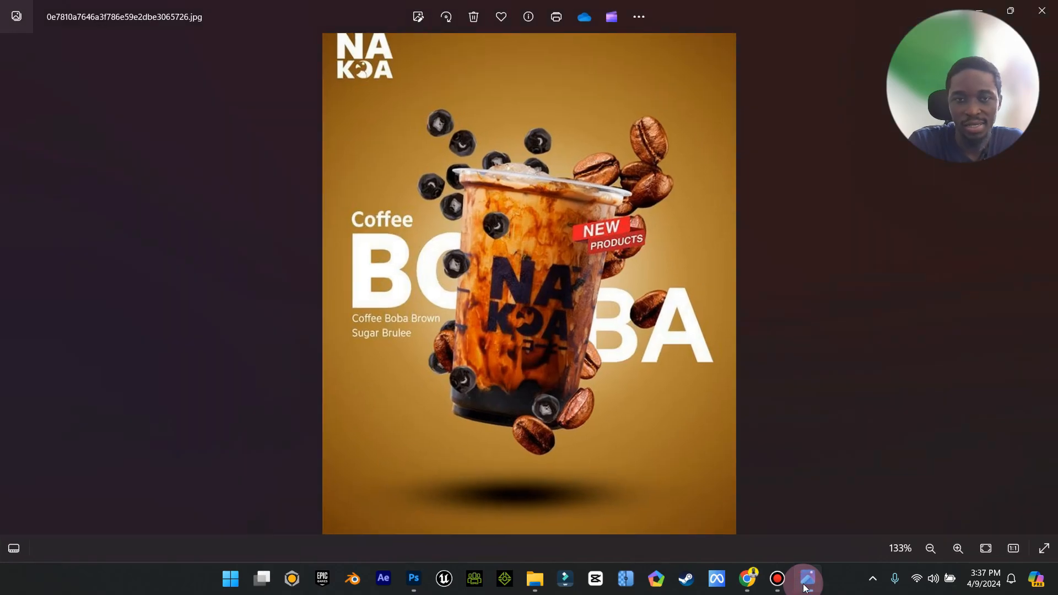
pyautogui.click(805, 579)
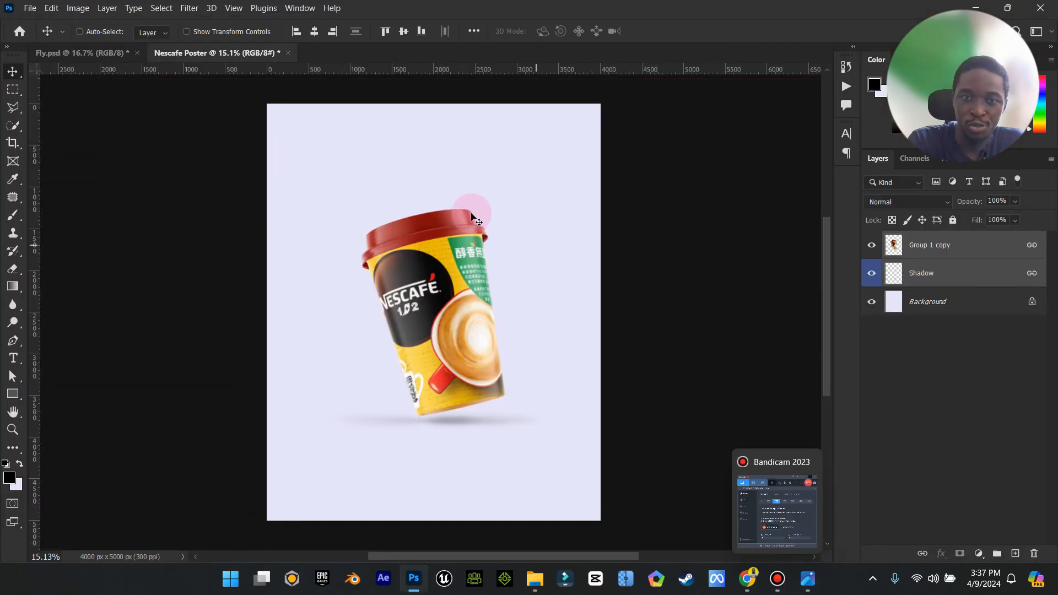
# - Review the bean and text arrangement of the coffee boba reference poster in the image viewer, and return to Photoshop
pyautogui.click(778, 578)
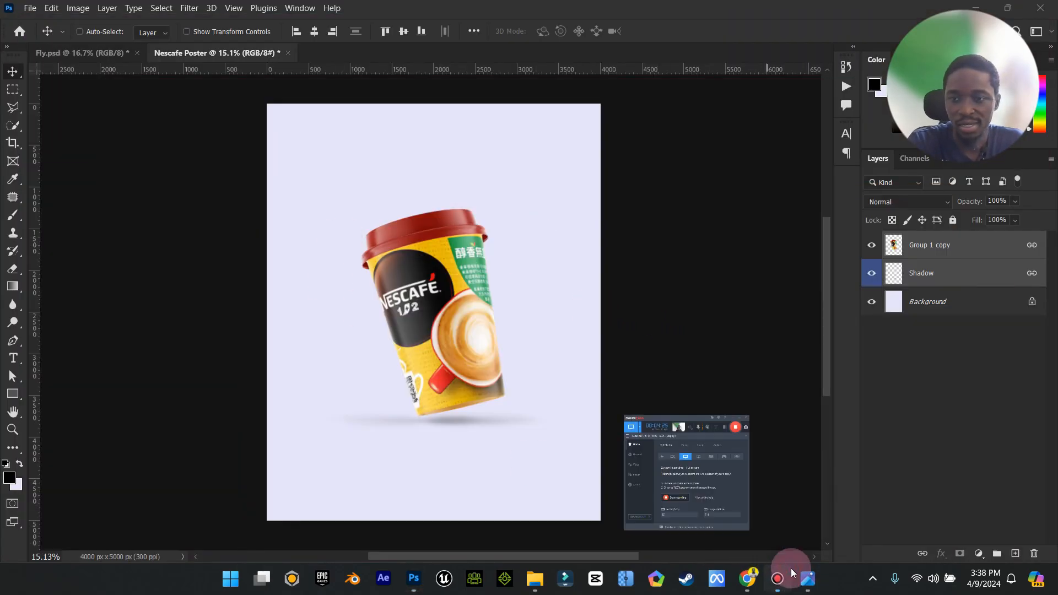
pyautogui.click(805, 579)
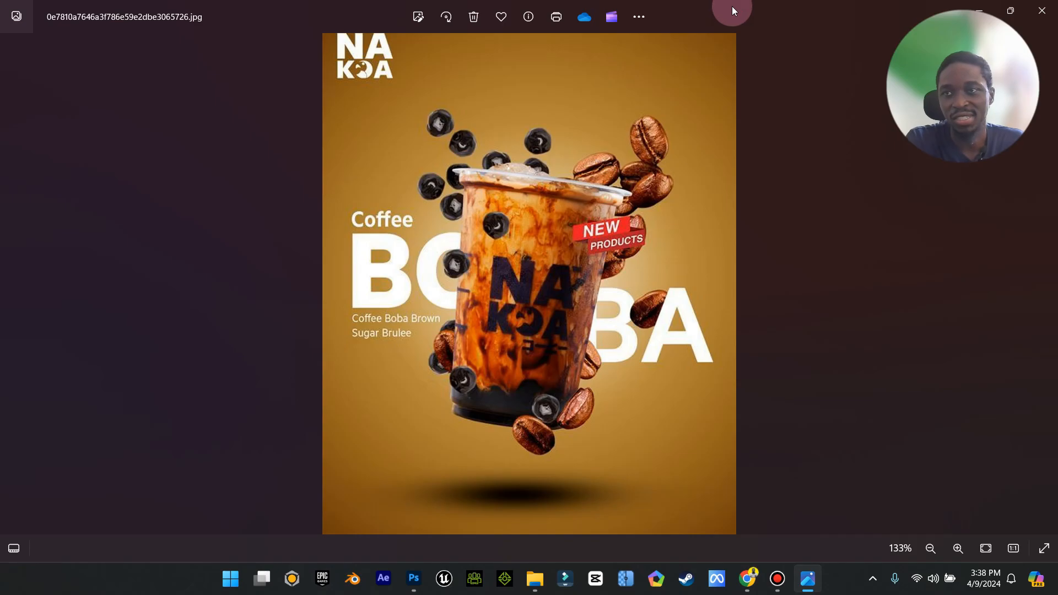
pyautogui.click(977, 7)
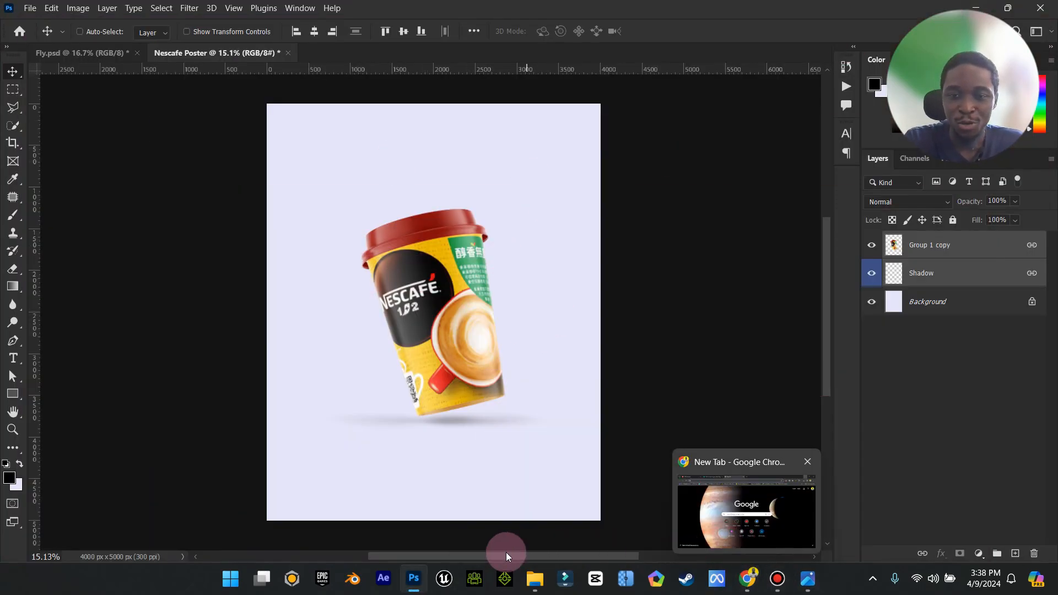
# - Switch to Chrome and browse the PNGWing results for COFFEE for images suited to the poster
pyautogui.click(748, 574)
pyautogui.click(307, 5)
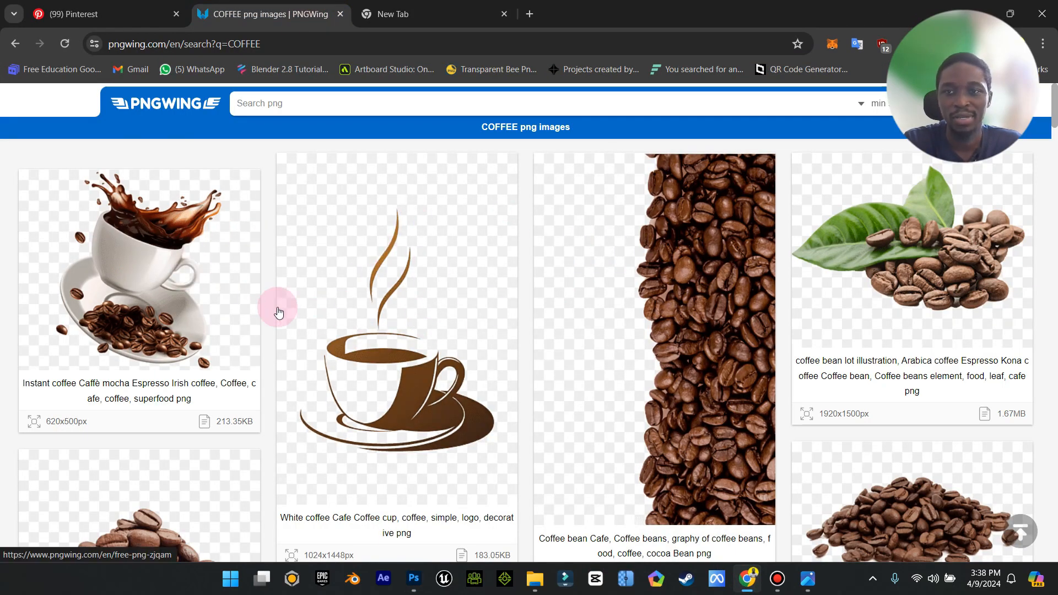
pyautogui.scroll(-1, 411, 356)
pyautogui.scroll(-4, 411, 355)
pyautogui.scroll(5, 427, 394)
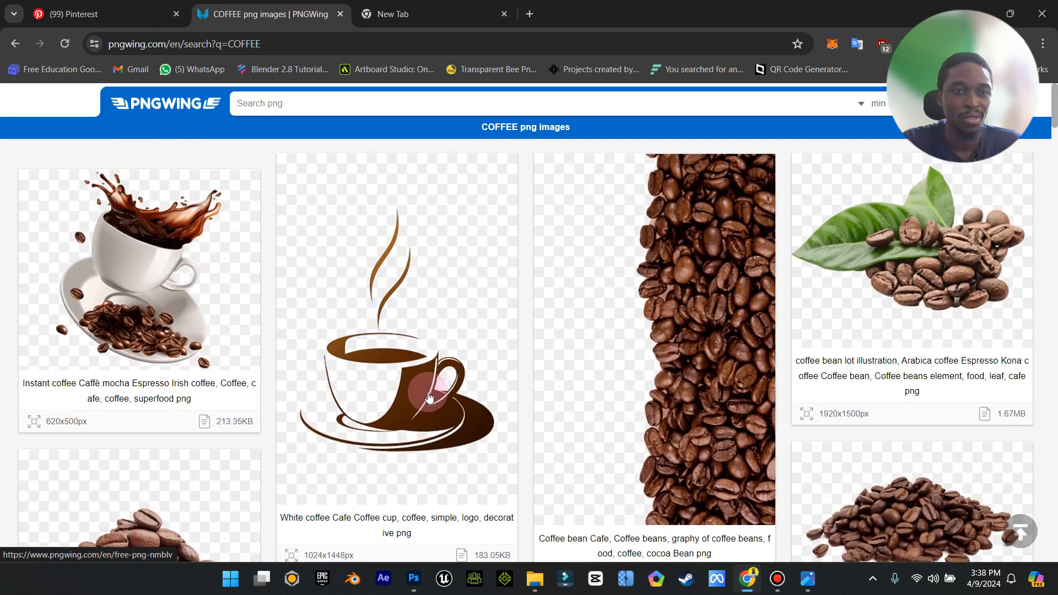
pyautogui.click(414, 576)
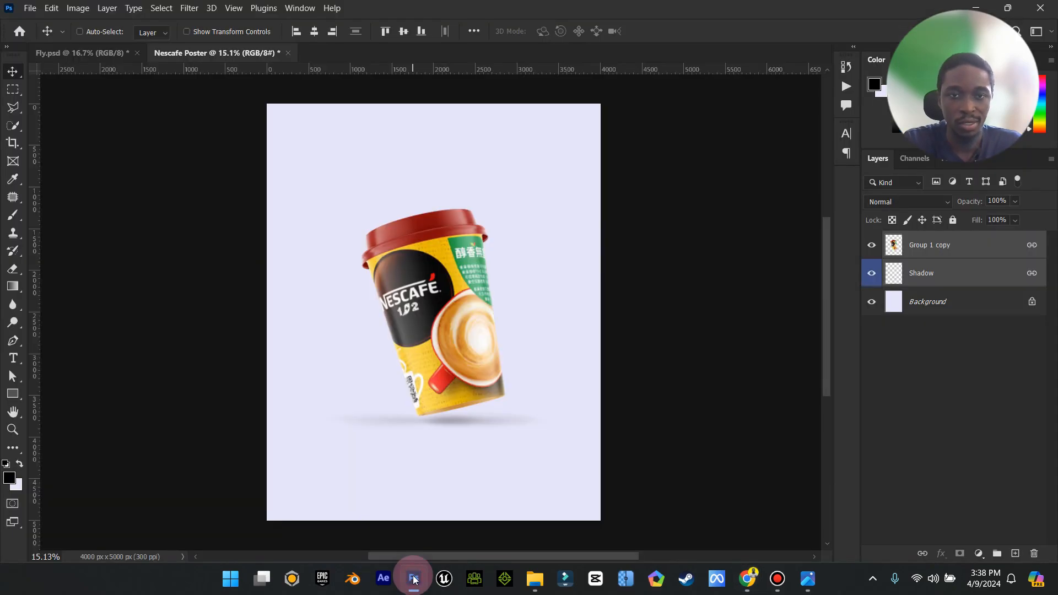
pyautogui.click(414, 576)
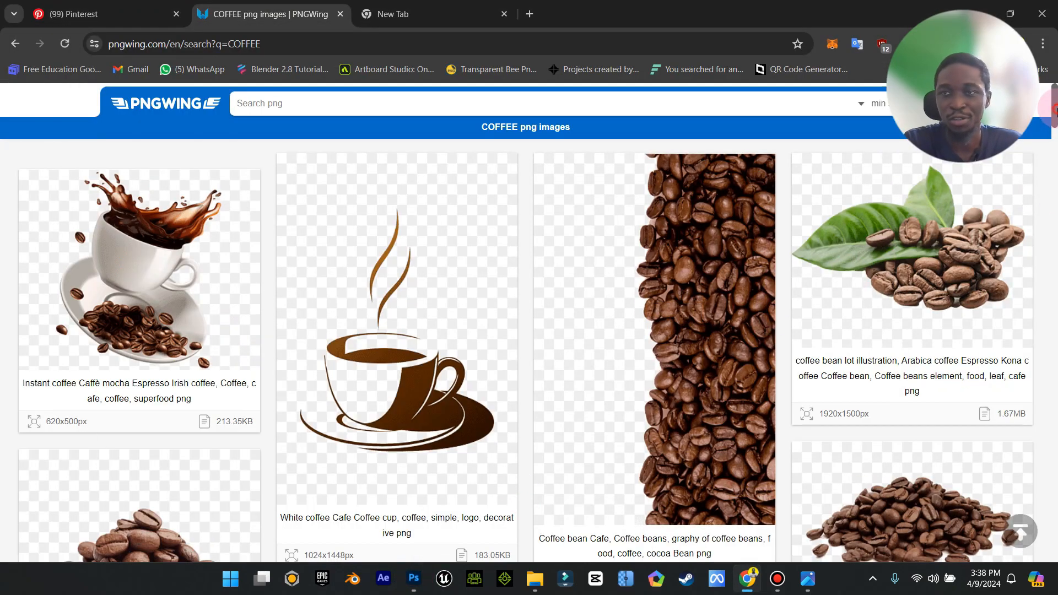
pyautogui.moveTo(1056, 116); pyautogui.dragTo(1029, 215)
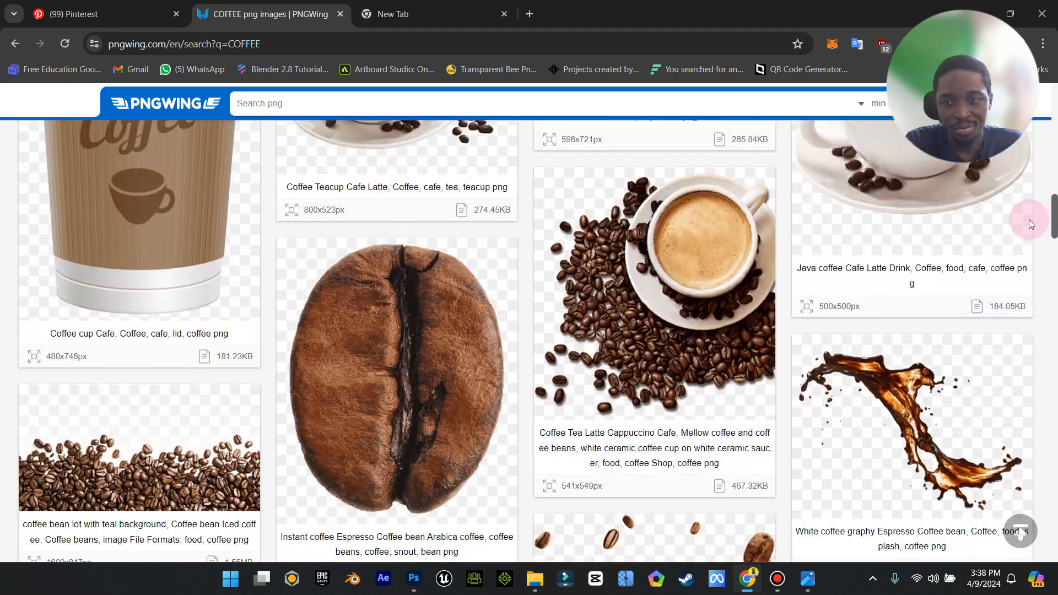
# - Check the reference poster in the image viewer, and look through the PNGWing COFFEE results for scattered coffee beans
pyautogui.click(803, 582)
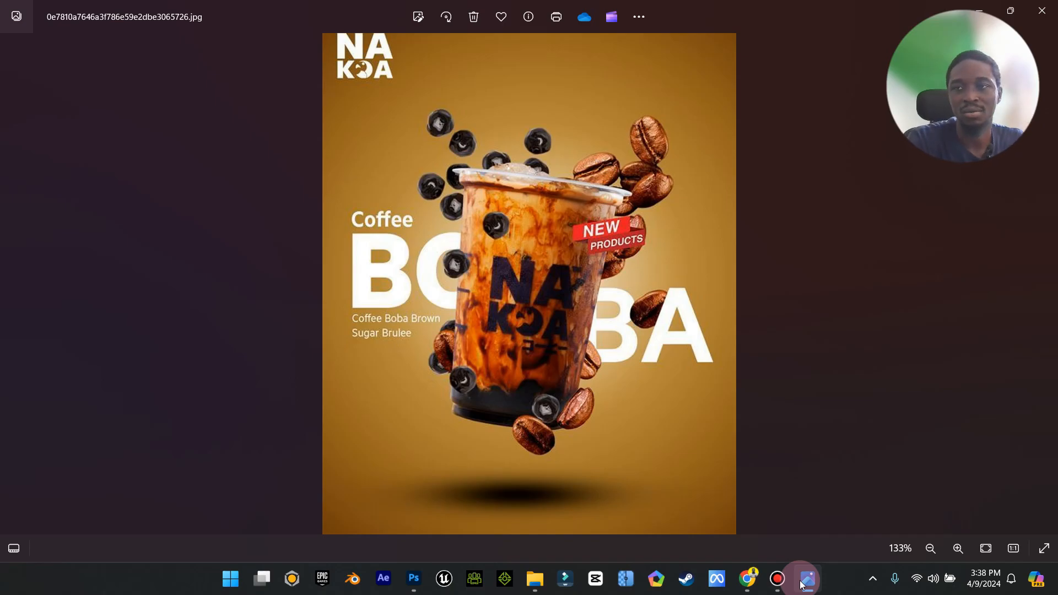
pyautogui.click(980, 8)
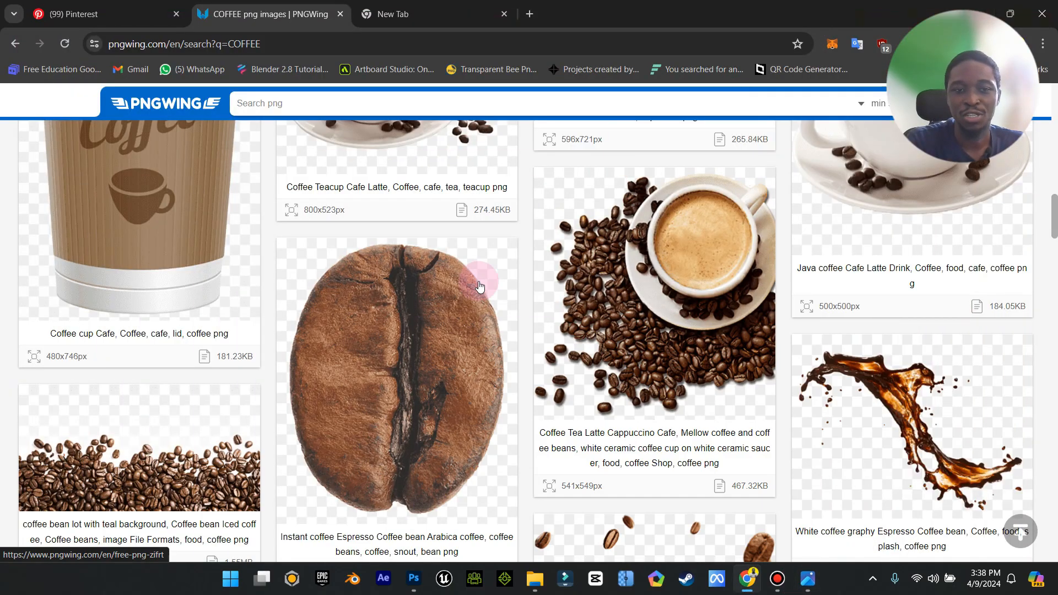
pyautogui.scroll(-6, 480, 282)
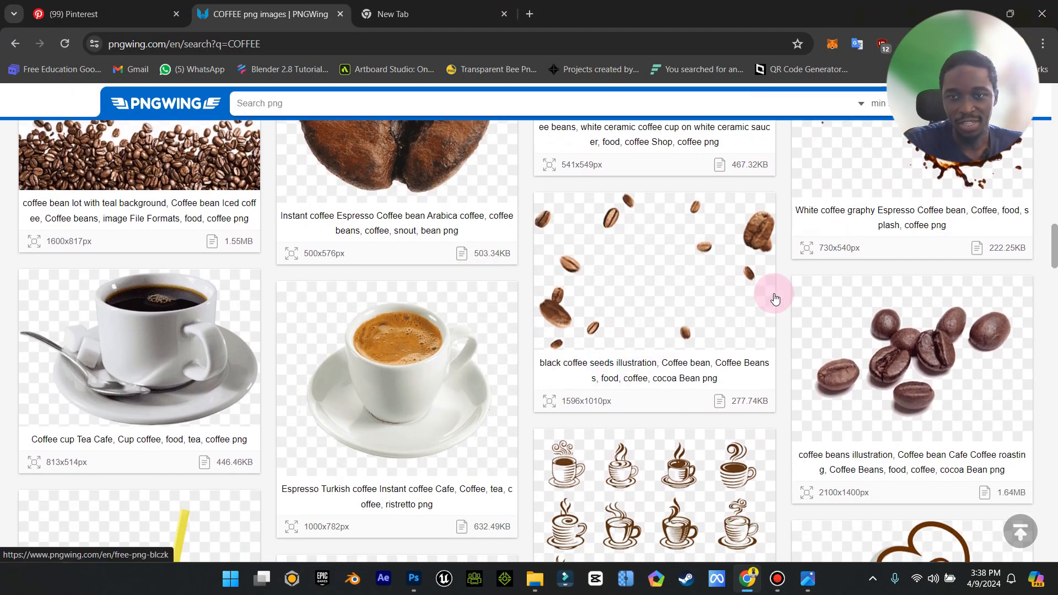
pyautogui.moveTo(1053, 251); pyautogui.dragTo(1043, 453)
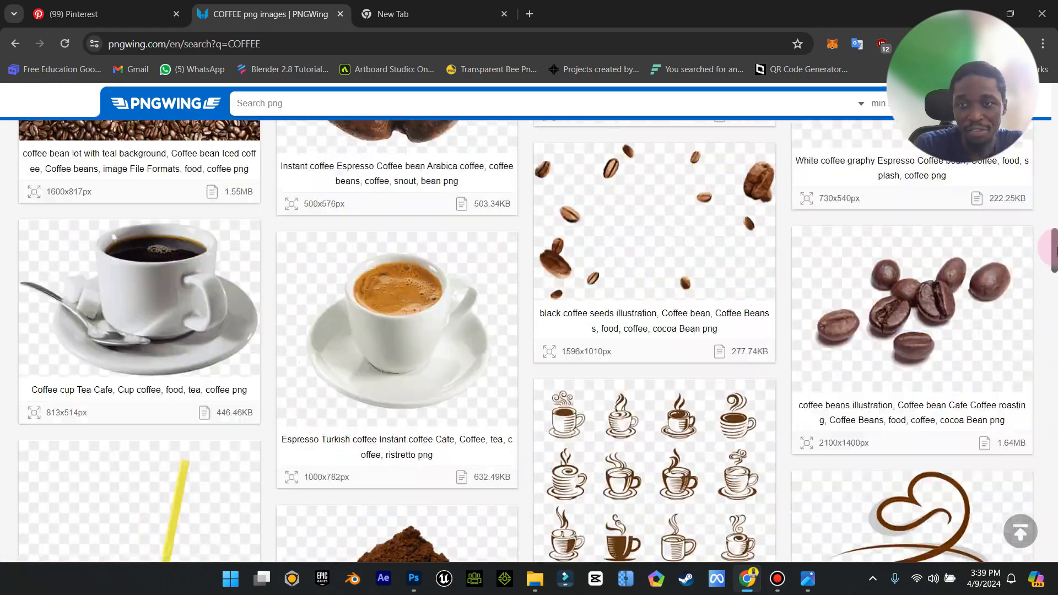
pyautogui.moveTo(1056, 247); pyautogui.dragTo(994, 193)
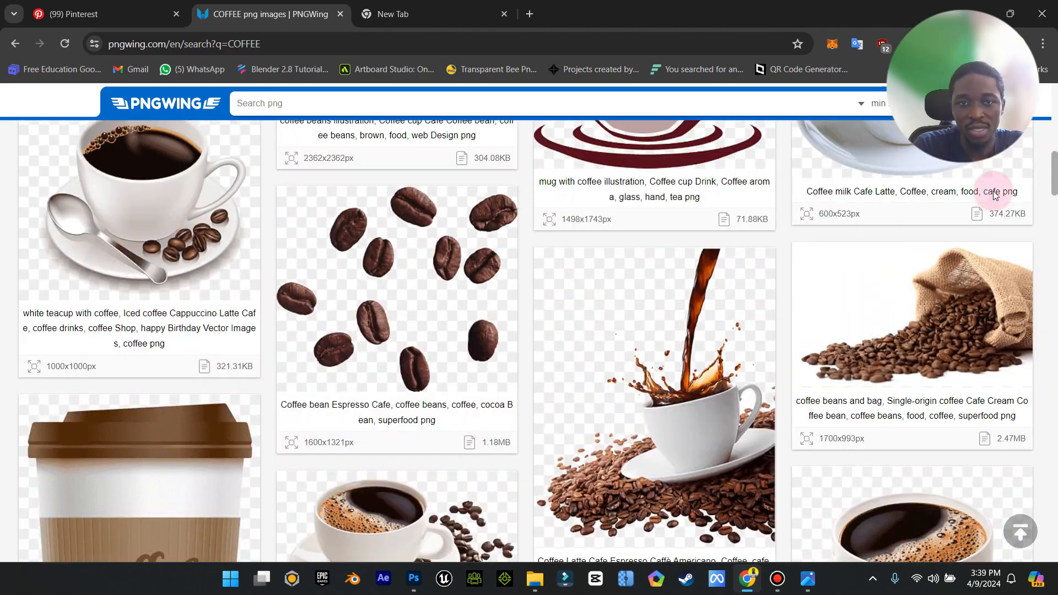
pyautogui.scroll(-3, 662, 292)
pyautogui.scroll(2, 669, 299)
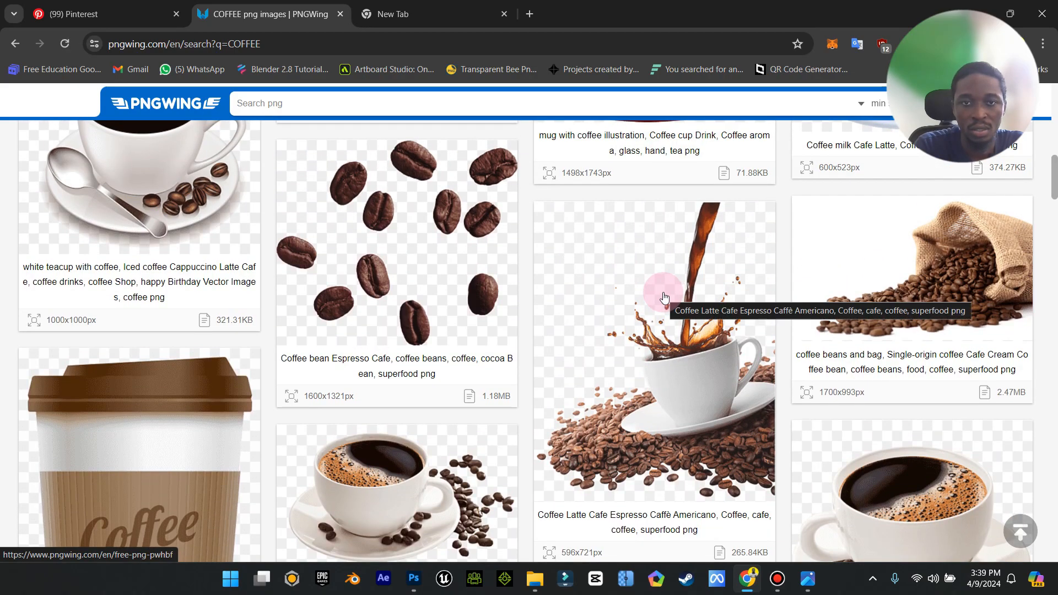
pyautogui.scroll(-5, 664, 298)
pyautogui.scroll(3, 664, 297)
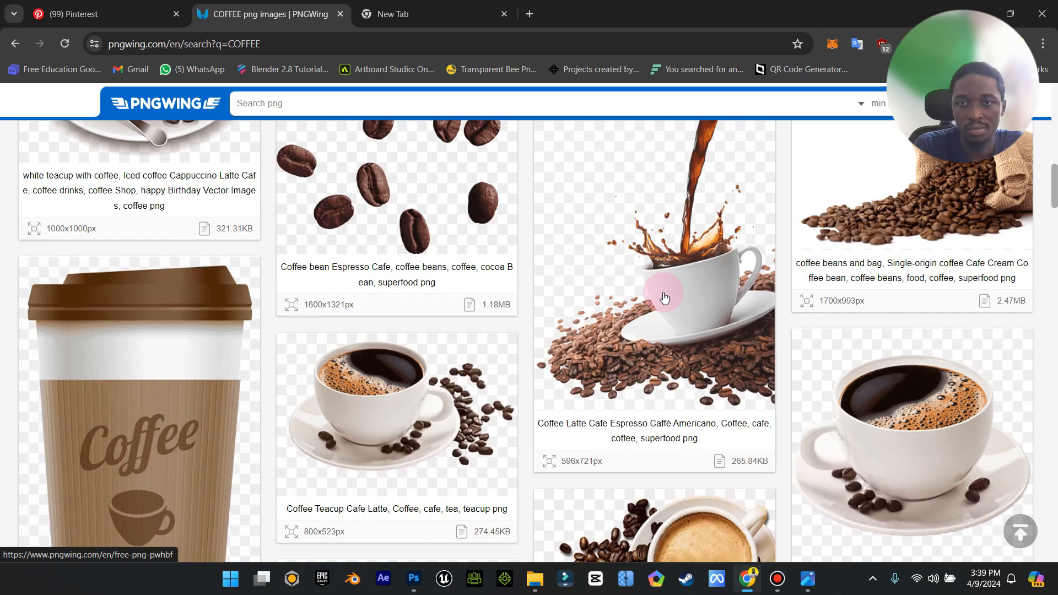
pyautogui.scroll(-12, 664, 297)
pyautogui.scroll(5, 664, 292)
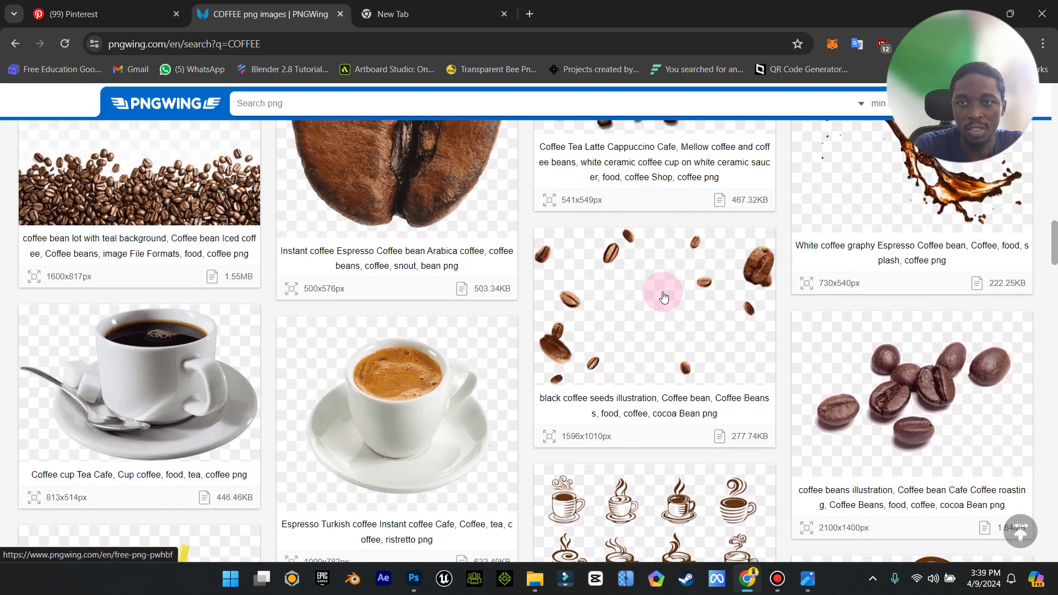
# - Open the black coffee seeds illustration on PNGWing and download its PNG, completing the character-order check
pyautogui.click(628, 259)
pyautogui.scroll(-12, 454, 232)
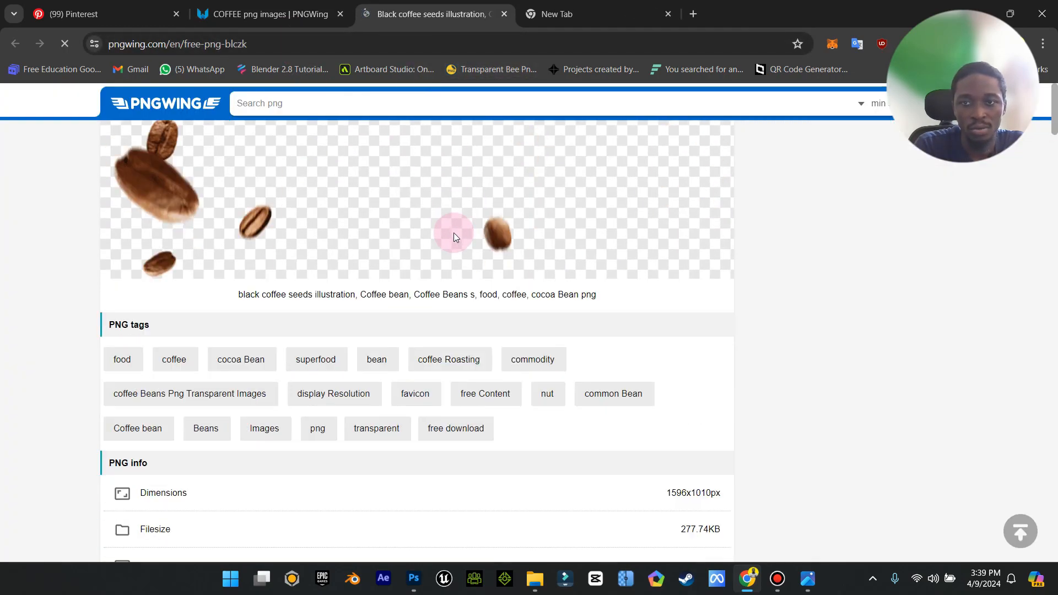
pyautogui.scroll(-4, 512, 298)
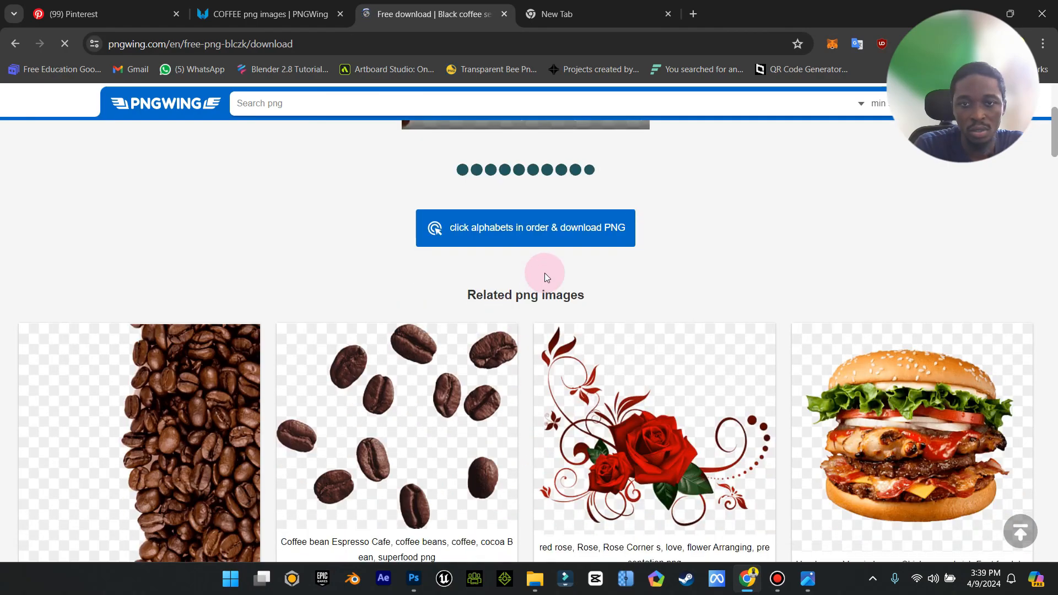
pyautogui.click(564, 225)
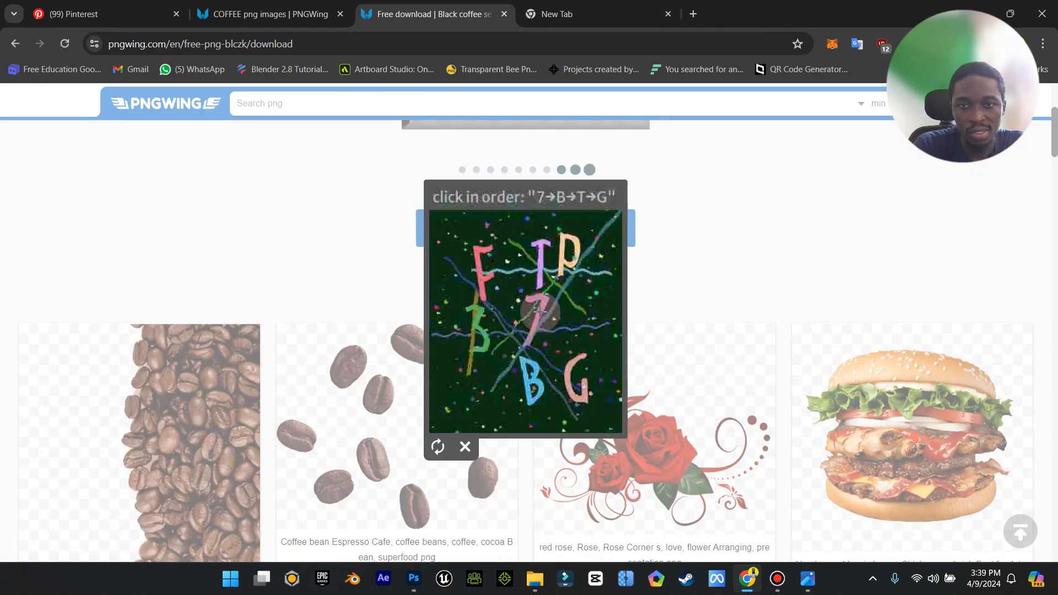
pyautogui.click(543, 303)
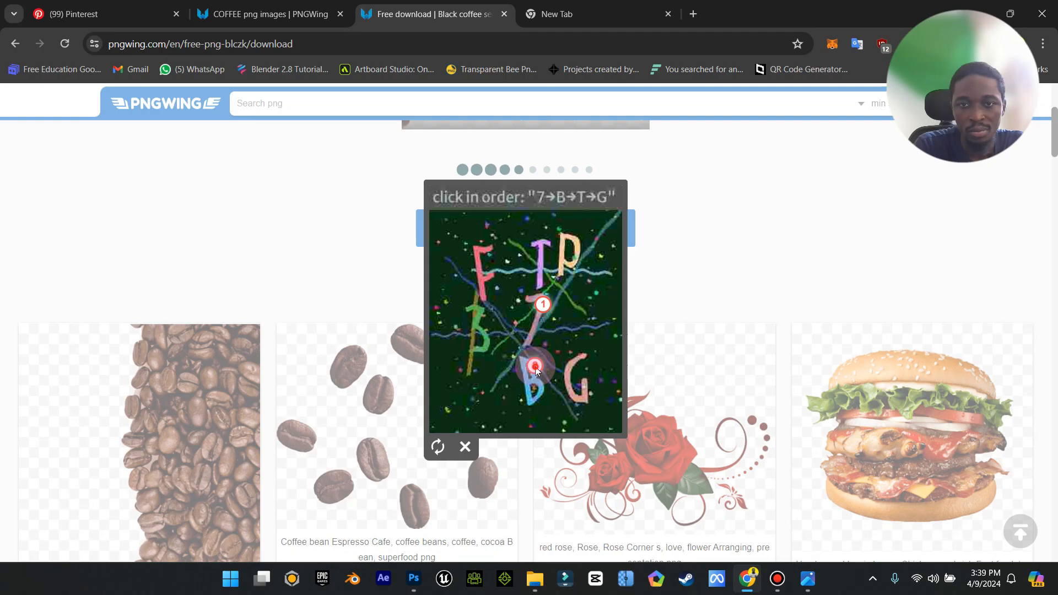
pyautogui.click(544, 263)
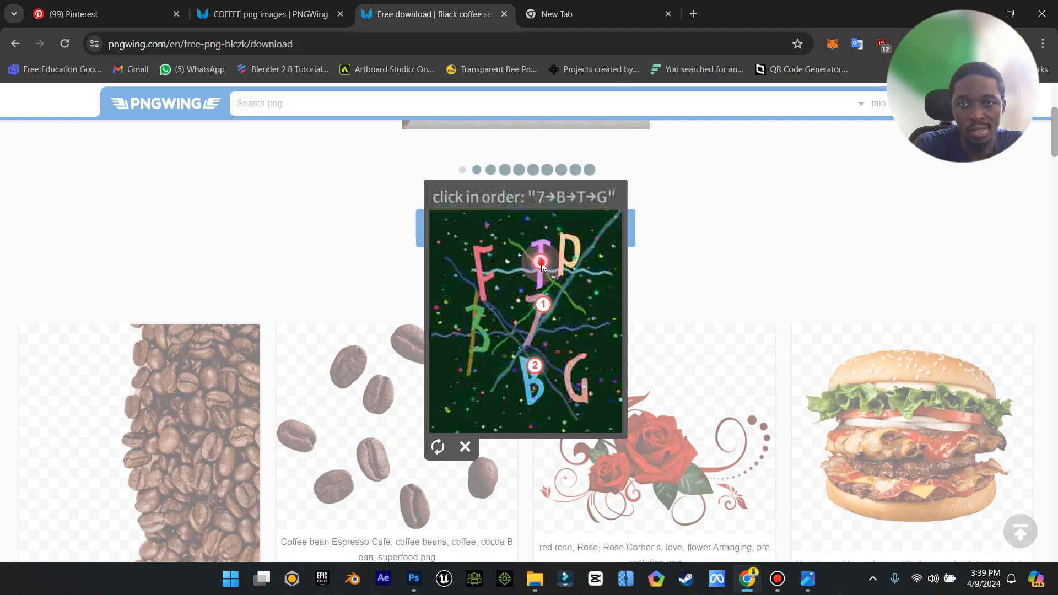
pyautogui.click(567, 378)
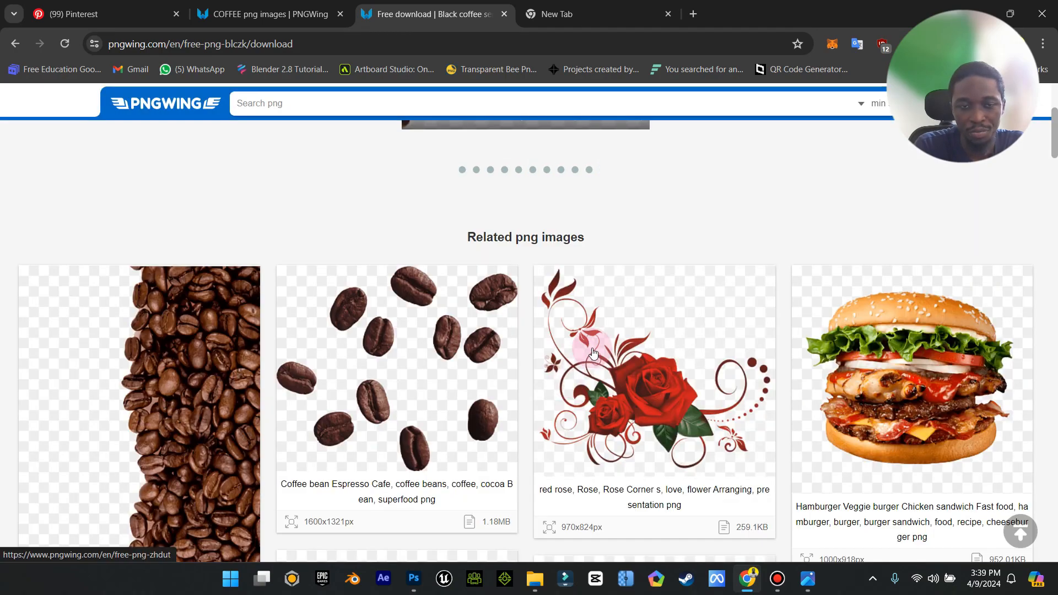
# - Browse the related PNG images on the coffee seeds download page for further coffee elements
pyautogui.scroll(-7, 593, 353)
pyautogui.scroll(-15, 593, 353)
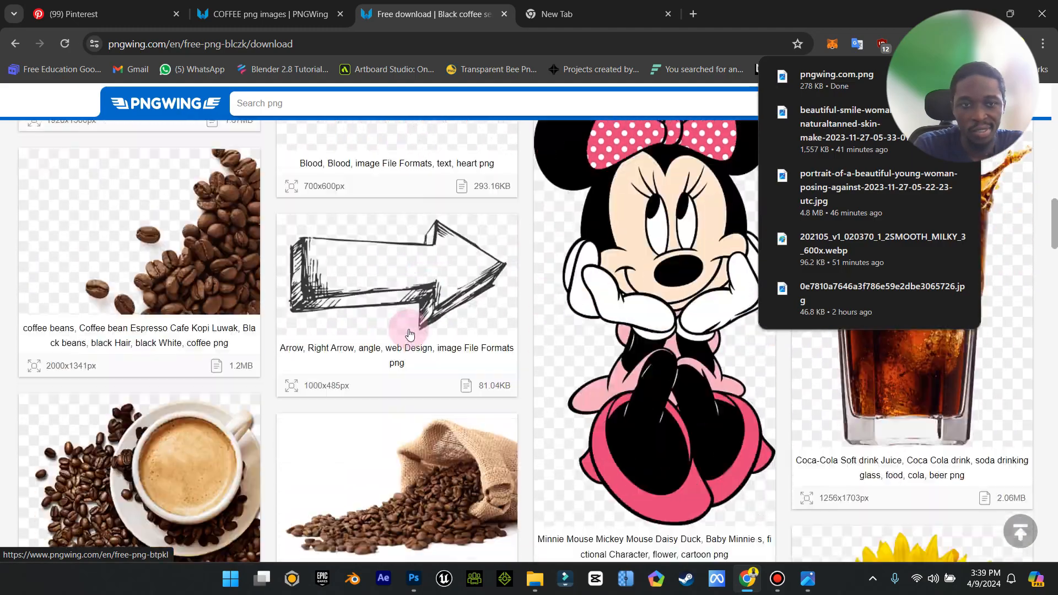
pyautogui.scroll(-7, 459, 334)
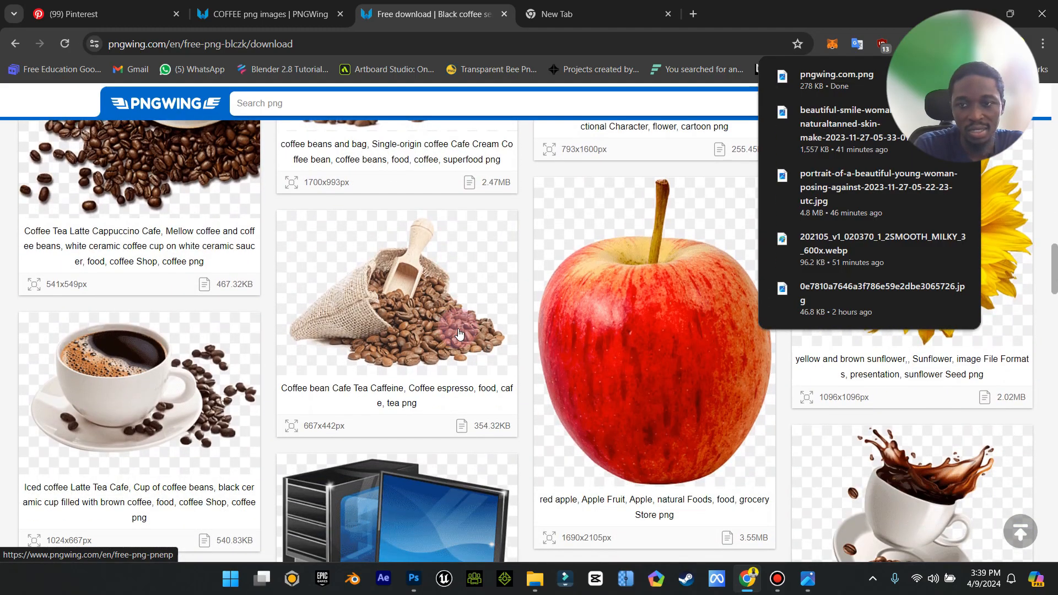
pyautogui.scroll(-6, 459, 333)
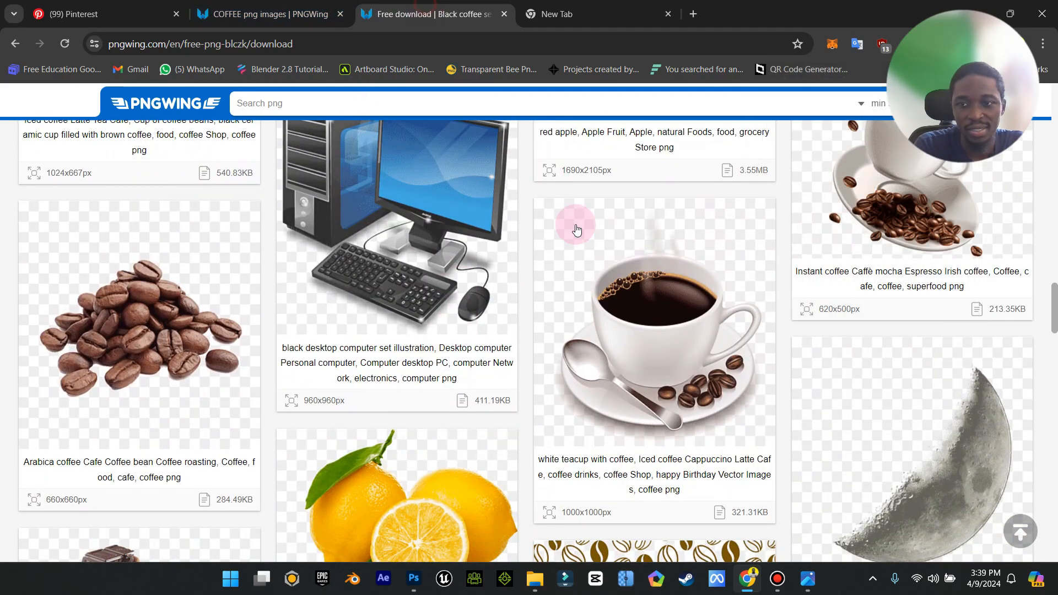
pyautogui.scroll(-7, 654, 319)
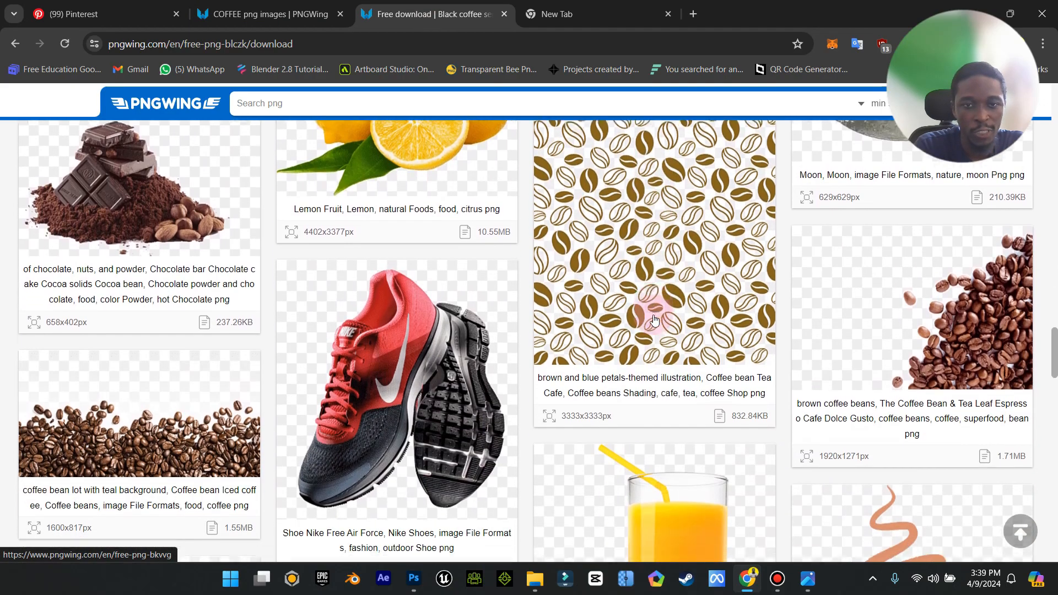
pyautogui.scroll(-3, 654, 319)
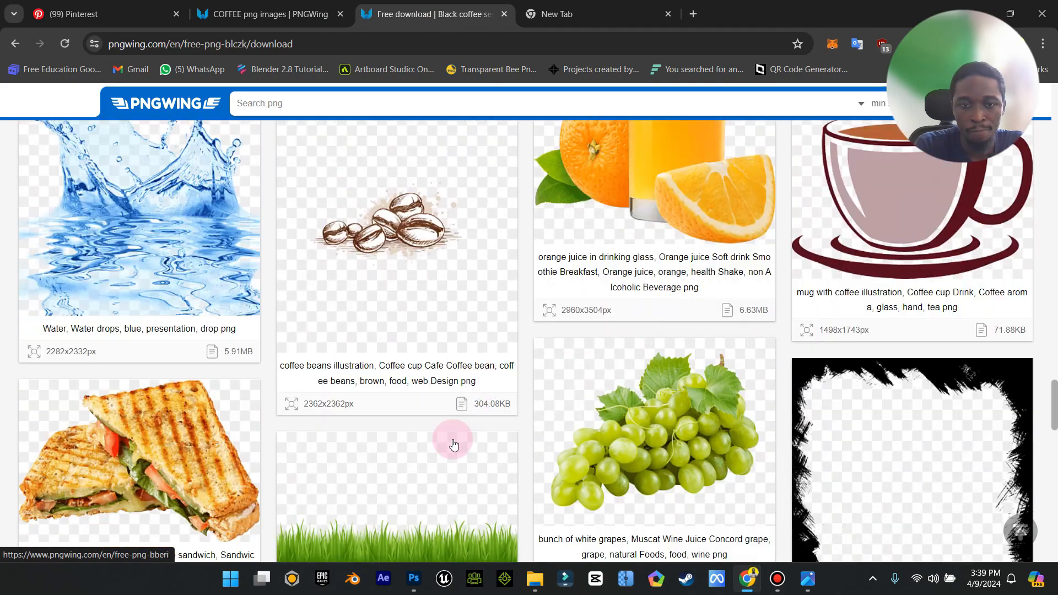
# - Switch to Photoshop to look over the cup on the Nescafe Poster canvas, and return to the browser
pyautogui.click(413, 579)
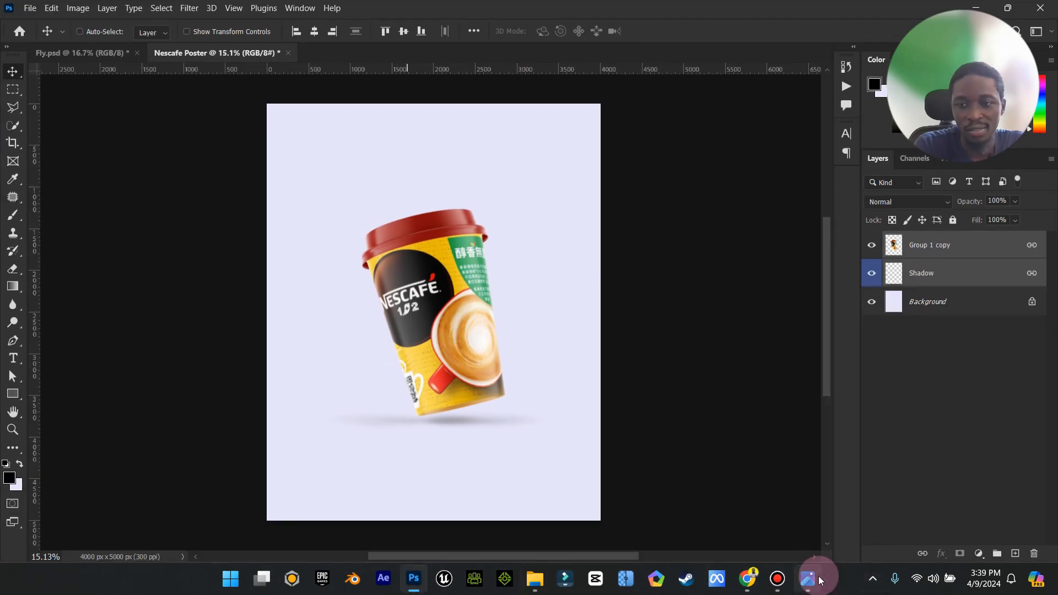
pyautogui.click(815, 577)
pyautogui.click(818, 577)
pyautogui.click(503, 306)
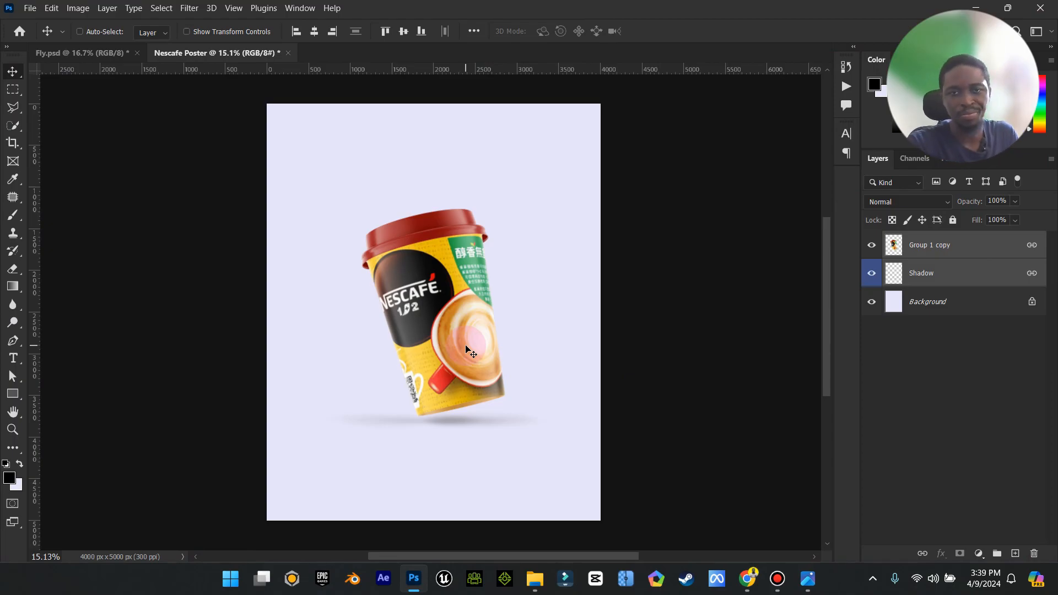
pyautogui.click(908, 34)
pyautogui.hotkey('alt', 'Tab')
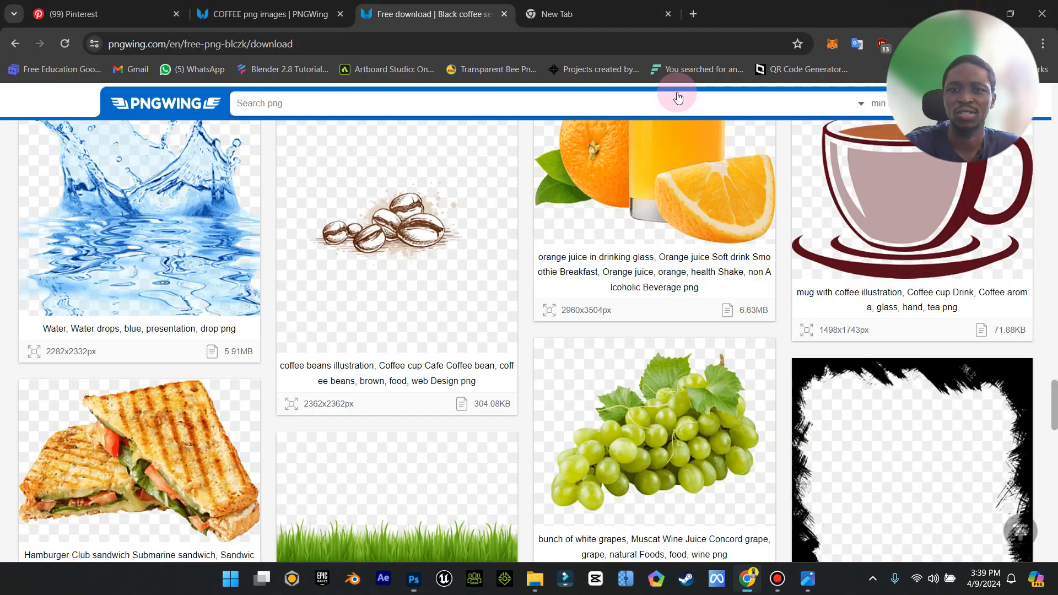
# - Browse further through the PNGWing COFFEE results, and search the site for "coffee splash"
pyautogui.moveTo(1053, 405); pyautogui.dragTo(1047, 142)
pyautogui.scroll(5, 314, 210)
pyautogui.click(269, 14)
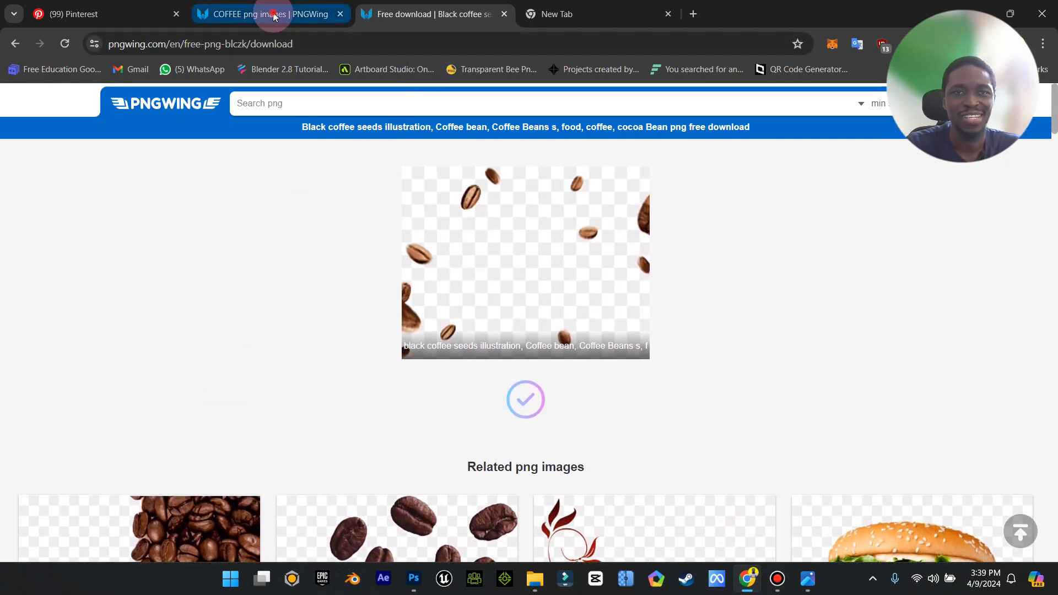
pyautogui.scroll(-5, 435, 267)
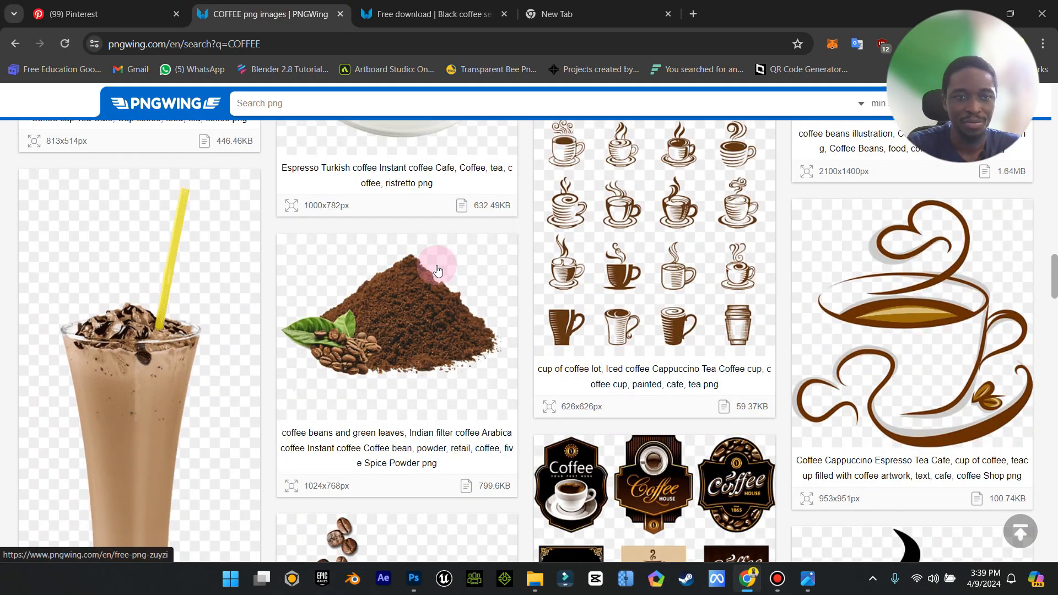
pyautogui.scroll(-6, 437, 269)
pyautogui.scroll(-10, 436, 269)
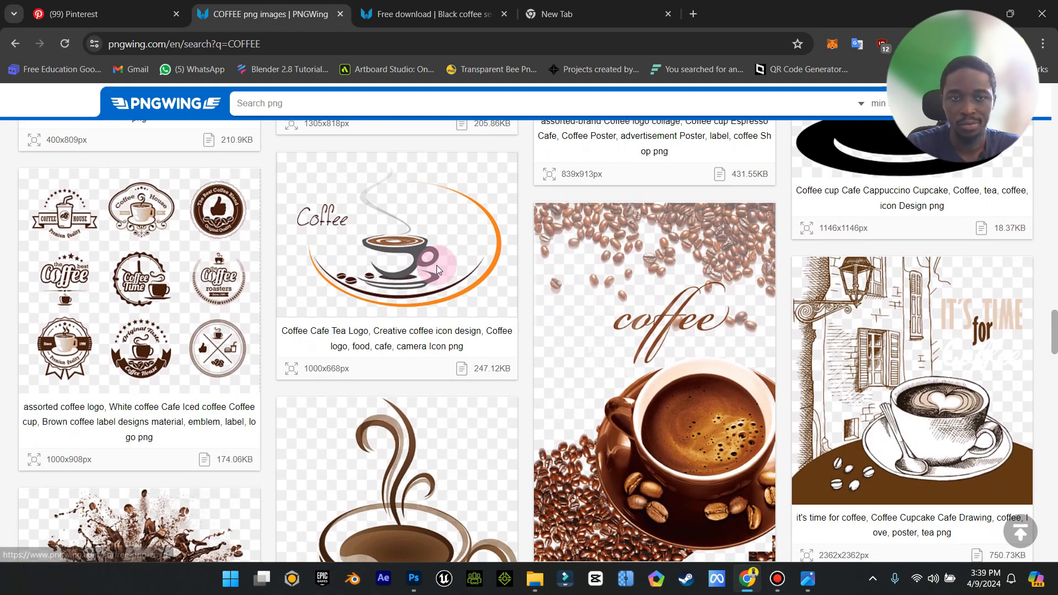
pyautogui.scroll(-15, 437, 270)
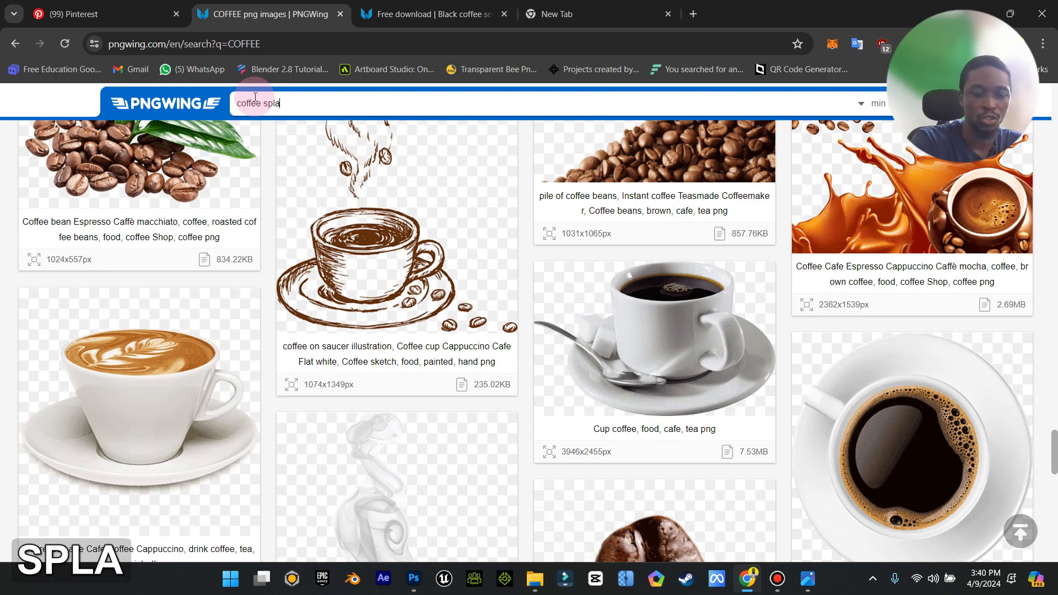
pyautogui.press('Return')
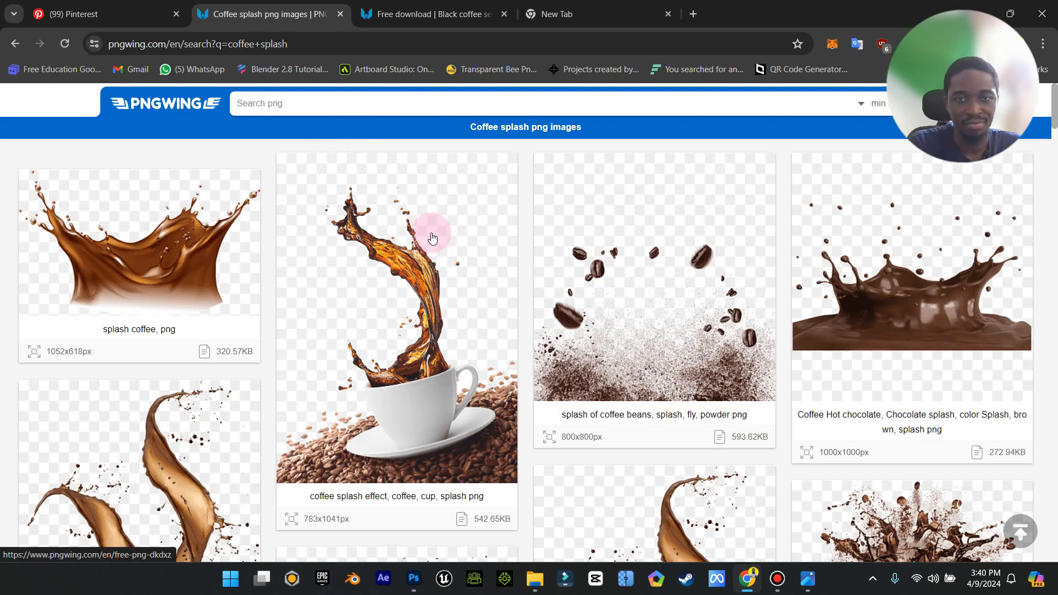
# - Open the 1500x1355px brown liquid splash image on PNGWing, download its PNG through the character-order check, and close its page
pyautogui.scroll(-2, 433, 229)
pyautogui.scroll(2, 555, 374)
pyautogui.scroll(-2, 122, 384)
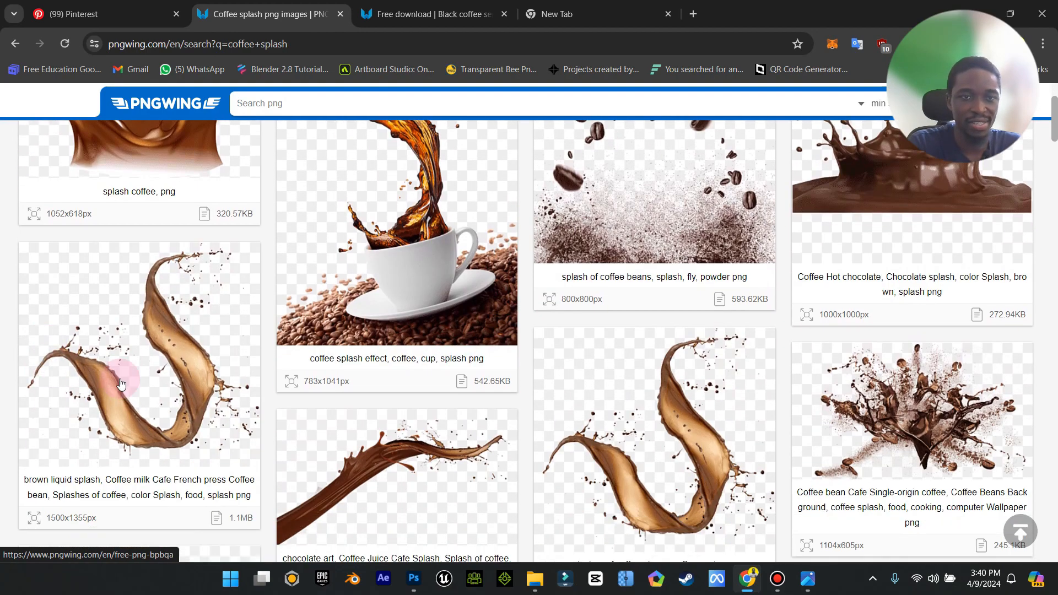
pyautogui.click(215, 417)
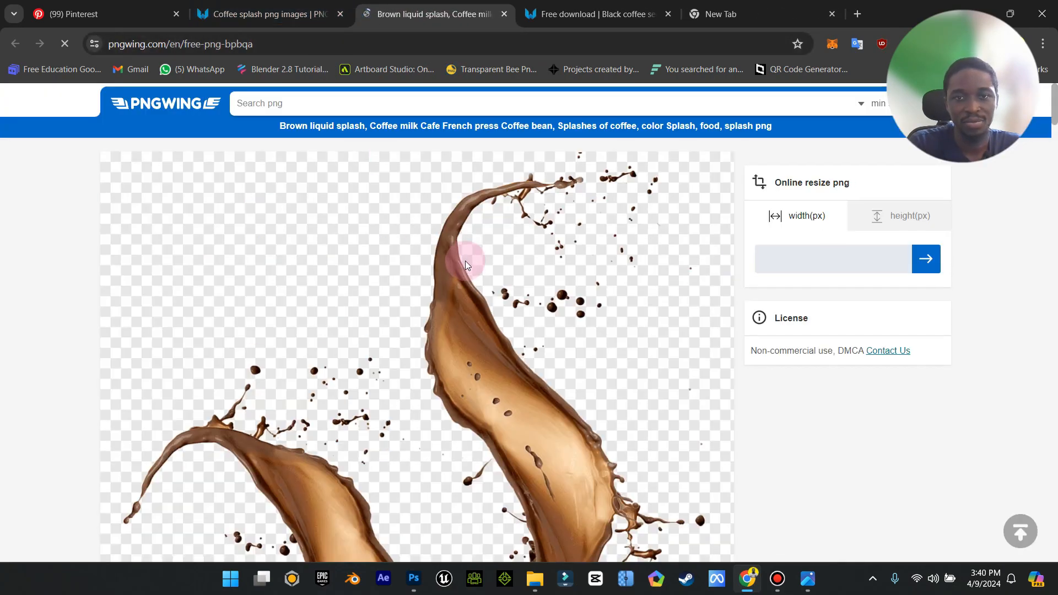
pyautogui.scroll(-8, 485, 287)
pyautogui.scroll(-6, 500, 315)
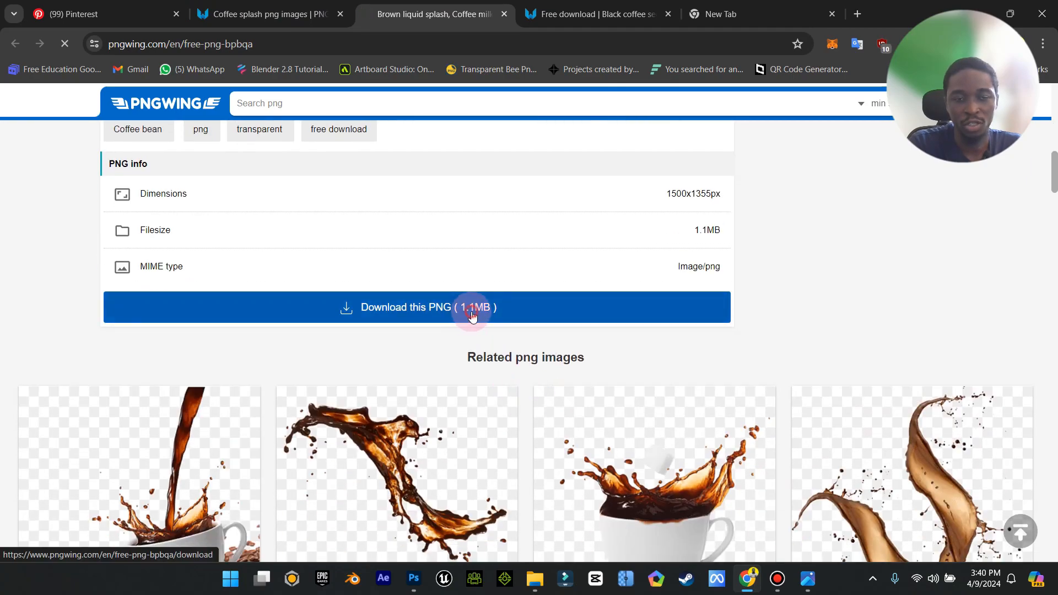
pyautogui.click(474, 307)
pyautogui.click(538, 465)
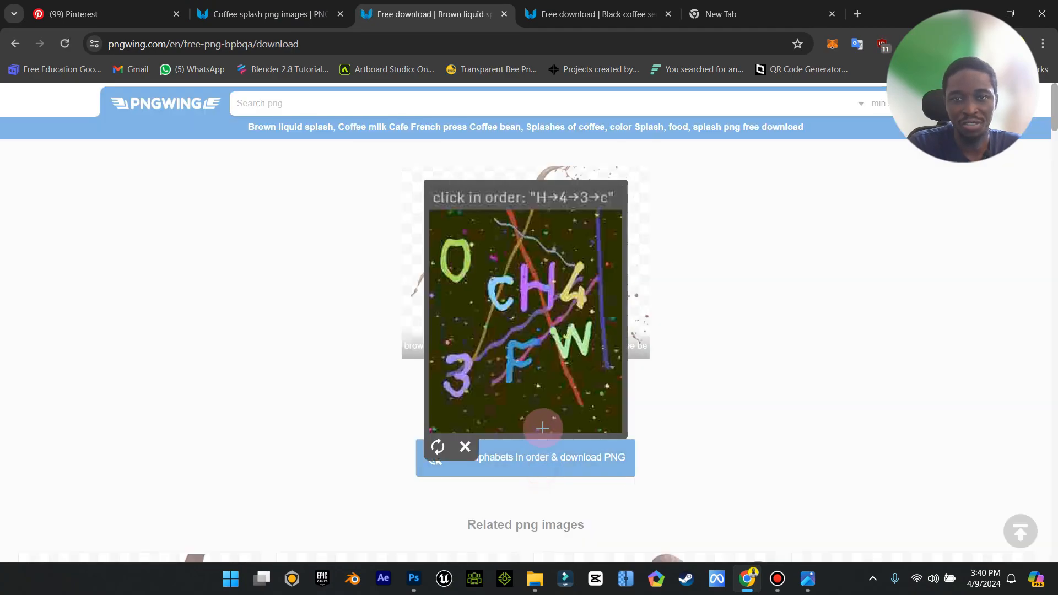
pyautogui.click(523, 285)
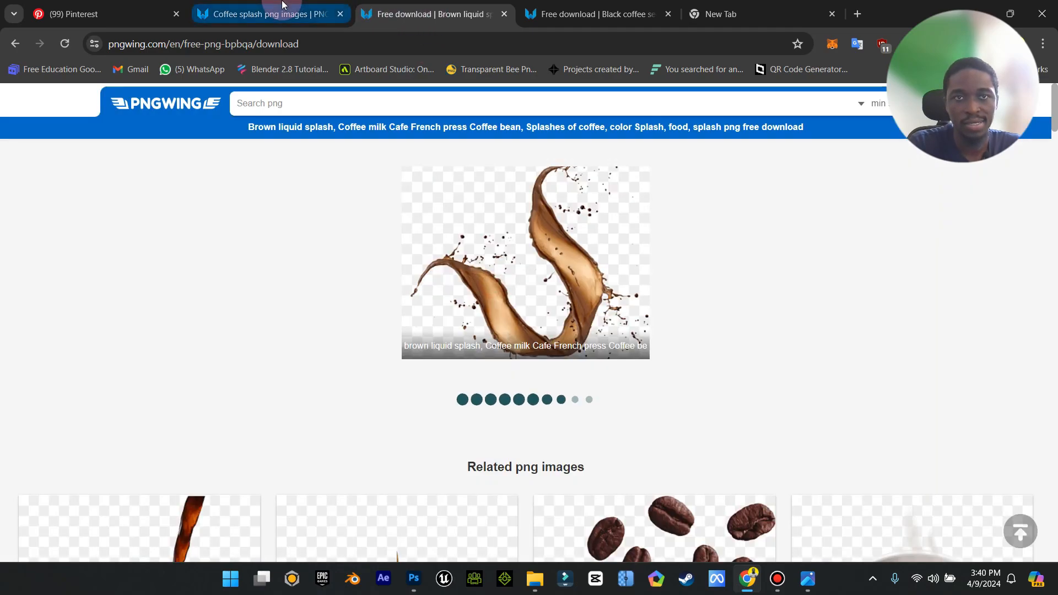
pyautogui.click(503, 15)
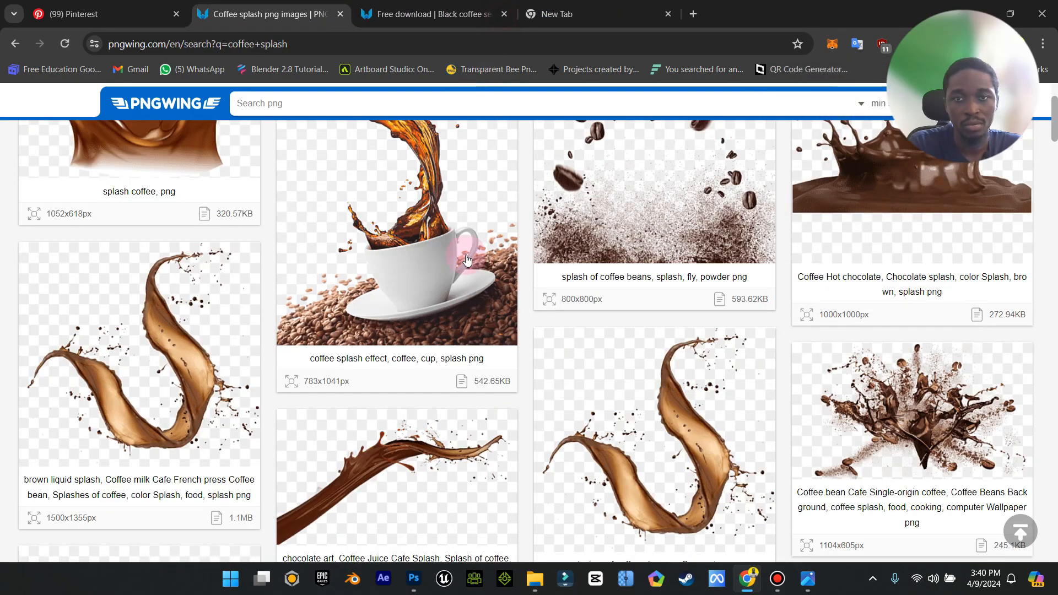
# - Browse the coffee splash results and open the 1360x1188px Milkshake Coffee Chocolate milk Splash image
pyautogui.scroll(-5, 483, 317)
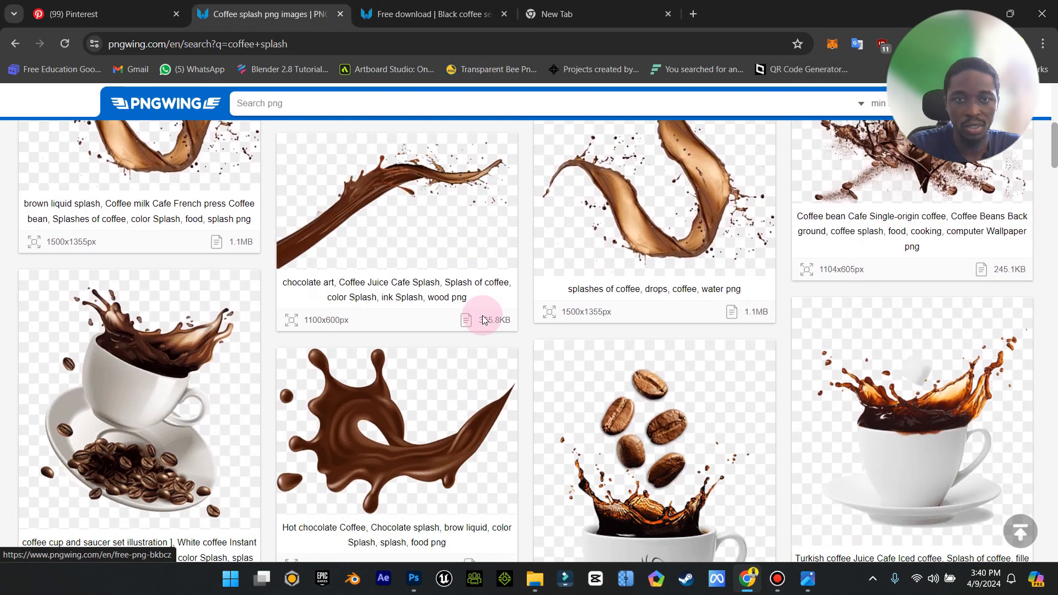
pyautogui.scroll(-3, 507, 354)
pyautogui.scroll(4, 507, 358)
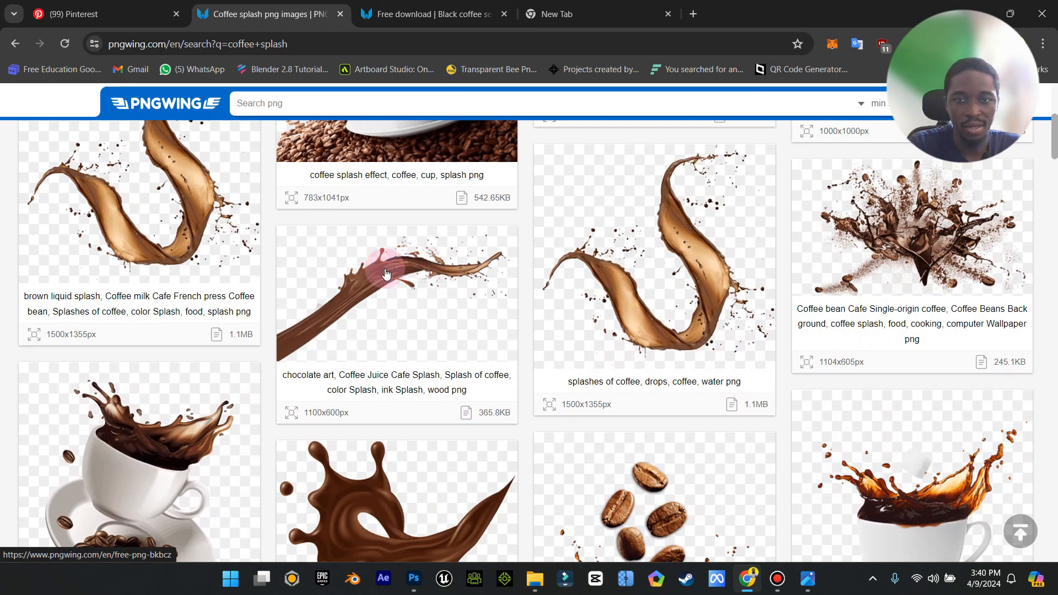
pyautogui.scroll(-1, 387, 304)
pyautogui.scroll(-5, 388, 304)
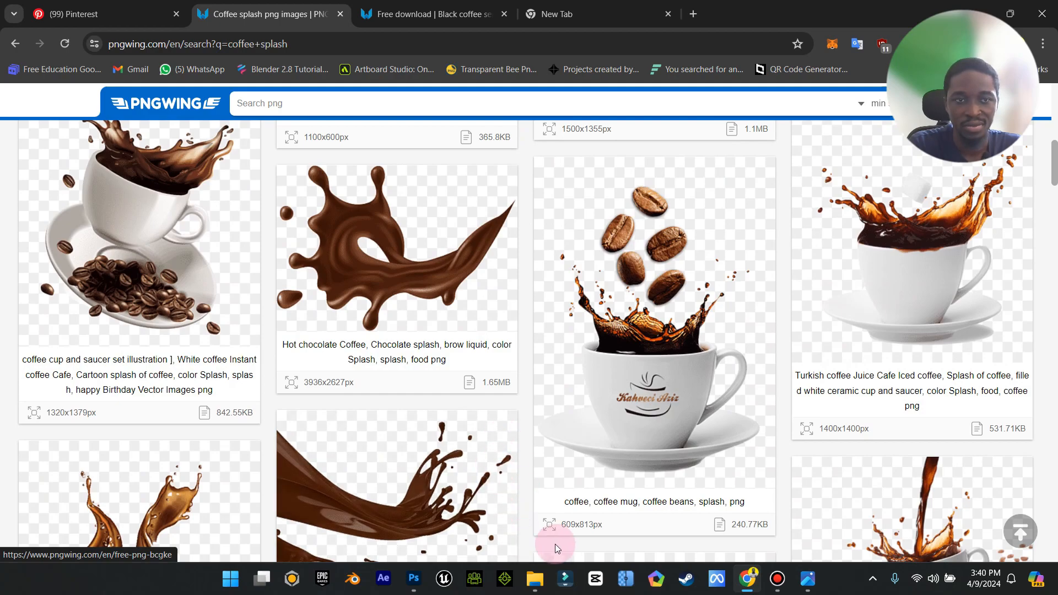
pyautogui.scroll(-5, 422, 290)
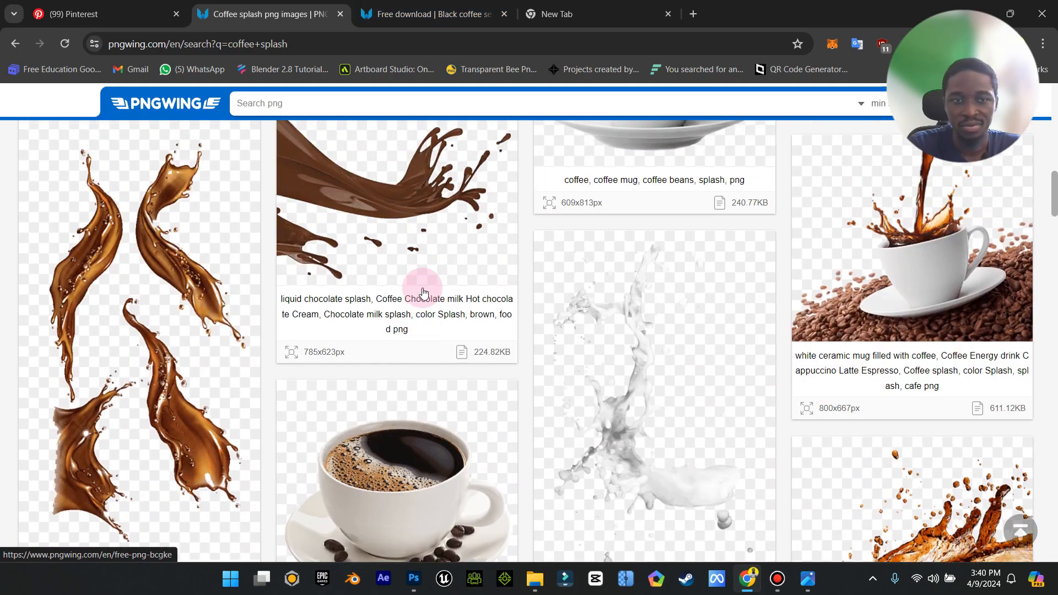
pyautogui.scroll(1, 422, 284)
pyautogui.scroll(-8, 598, 363)
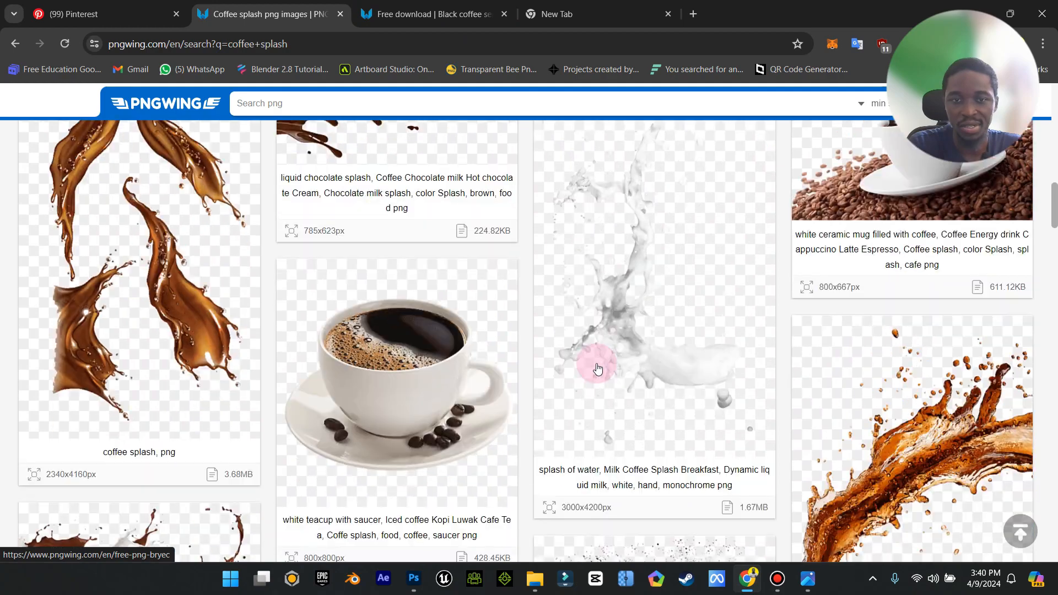
pyautogui.scroll(-5, 598, 363)
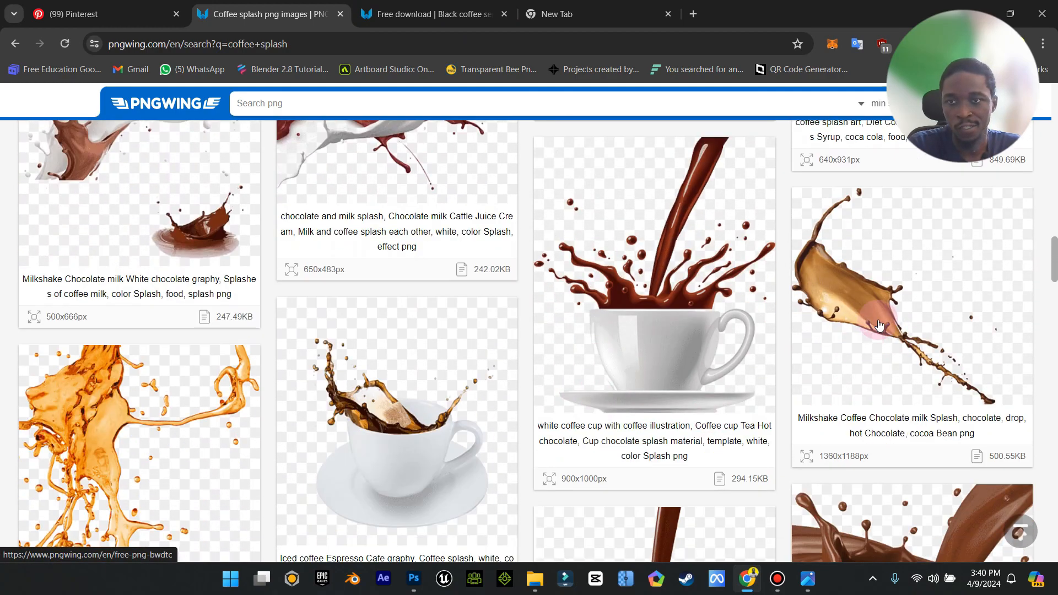
pyautogui.click(906, 313)
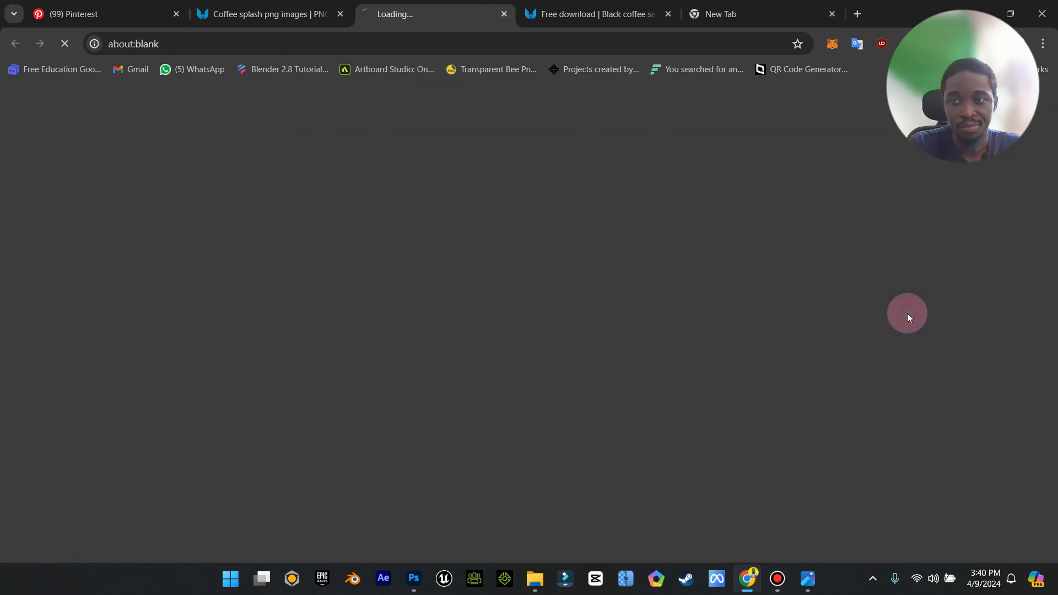
# - Look through further coffee splash results and compare them with the cup on the Nescafe Poster canvas in Photoshop
pyautogui.click(298, 6)
pyautogui.scroll(-6, 448, 235)
pyautogui.scroll(-12, 451, 266)
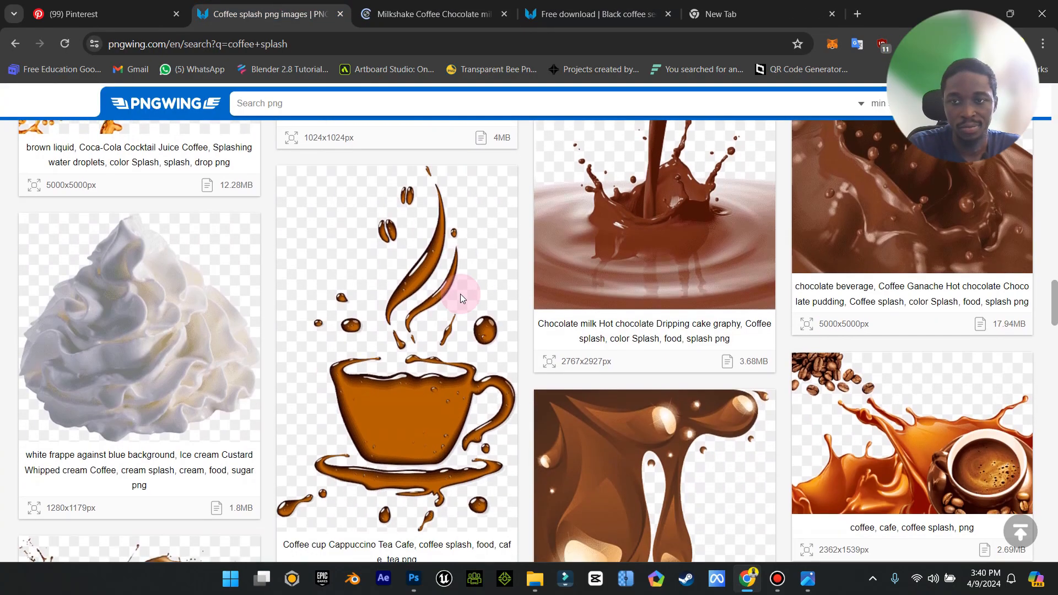
pyautogui.scroll(-3, 461, 313)
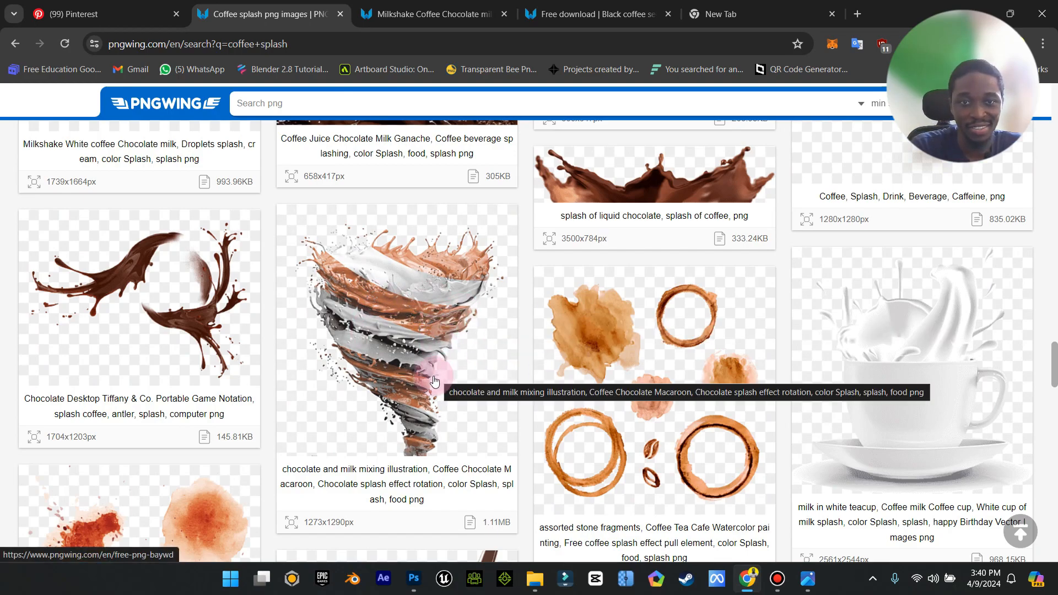
pyautogui.moveTo(546, 579)
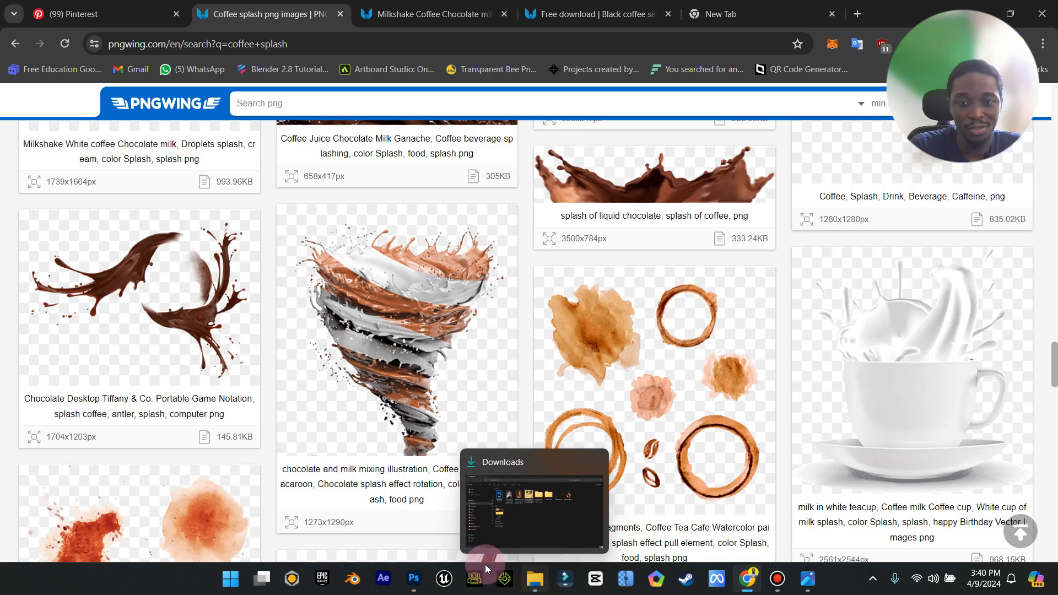
pyautogui.click(414, 578)
pyautogui.click(413, 577)
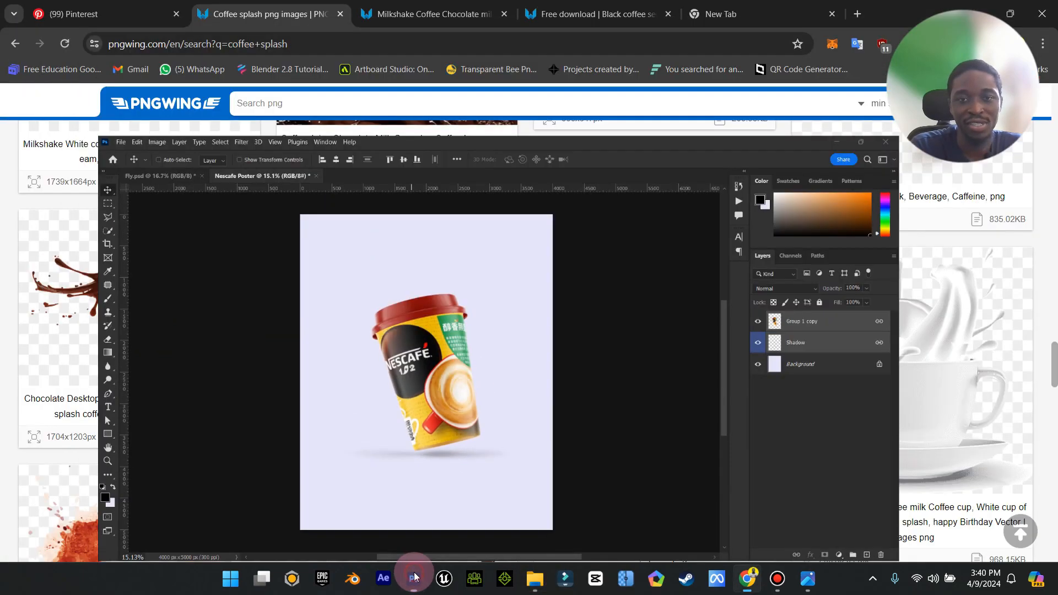
# - Download the Milkshake Coffee Chocolate milk Splash PNG from its PNGWing page and glance over the related images
pyautogui.click(391, 15)
pyautogui.scroll(-12, 441, 339)
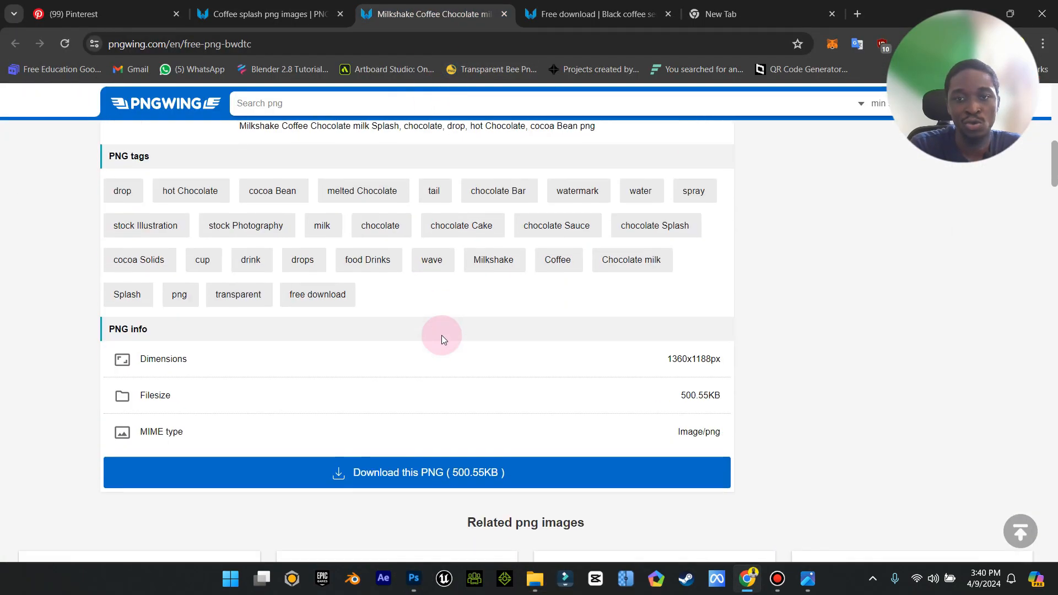
pyautogui.click(419, 261)
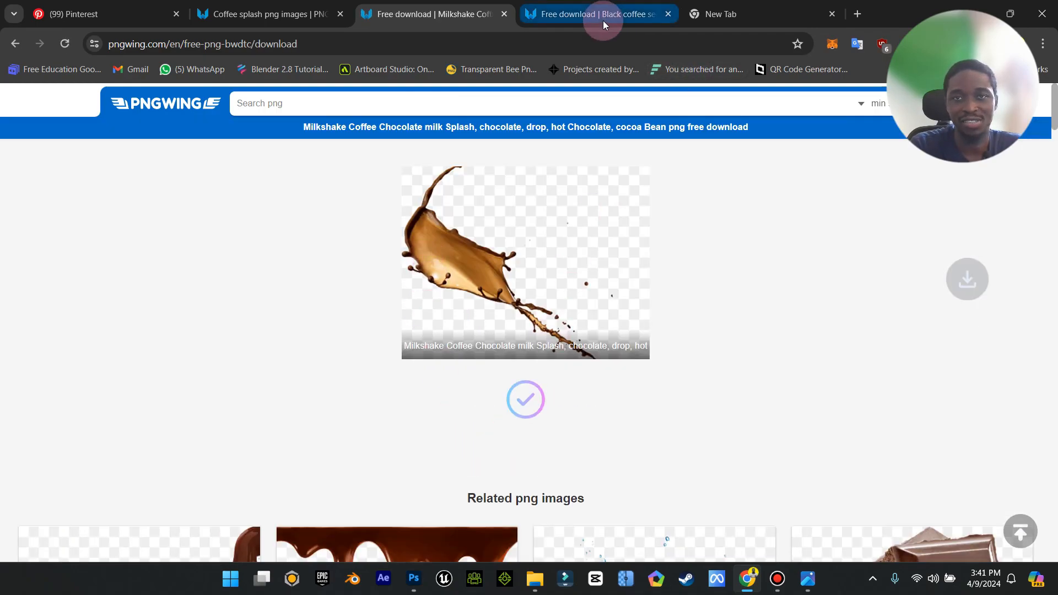
pyautogui.scroll(-6, 628, 254)
pyautogui.scroll(2, 619, 281)
pyautogui.scroll(2, 389, 349)
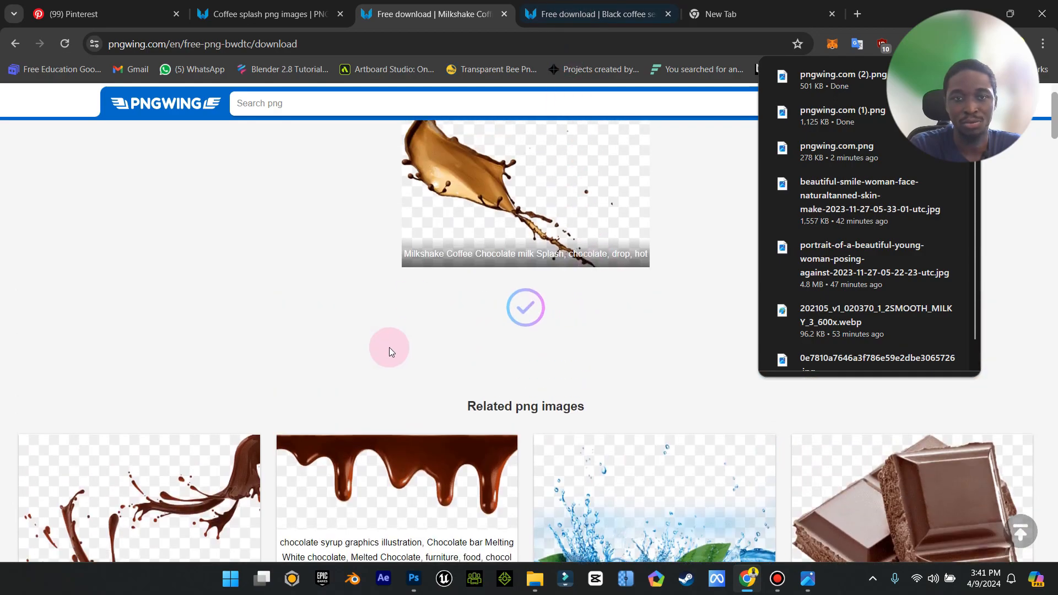
pyautogui.scroll(-3, 378, 349)
# - Close the black coffee seeds download page and leave the browser for the Downloads folder
pyautogui.click(634, 15)
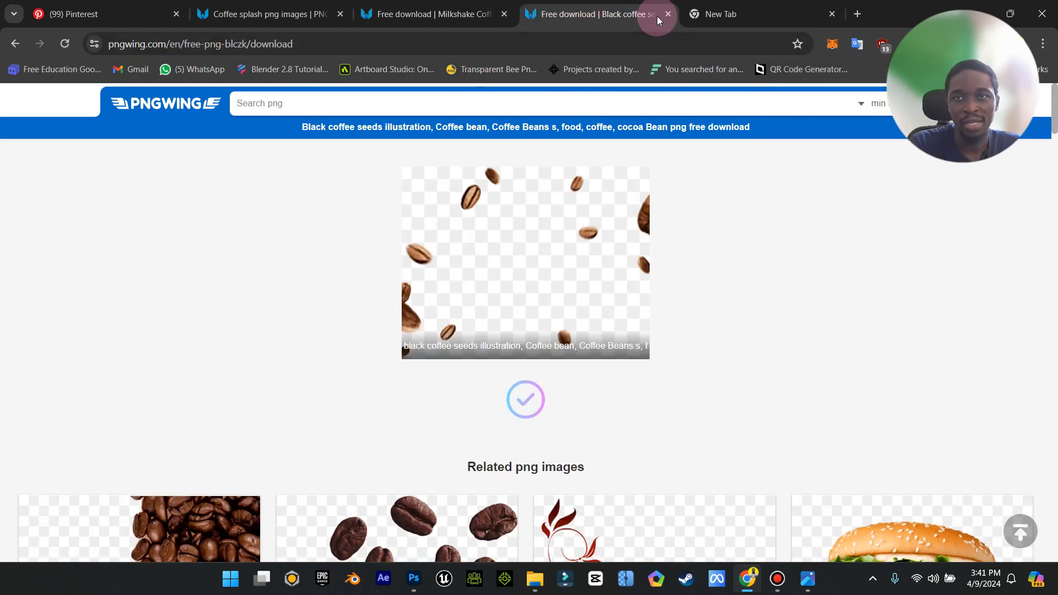
pyautogui.click(668, 14)
pyautogui.click(974, 9)
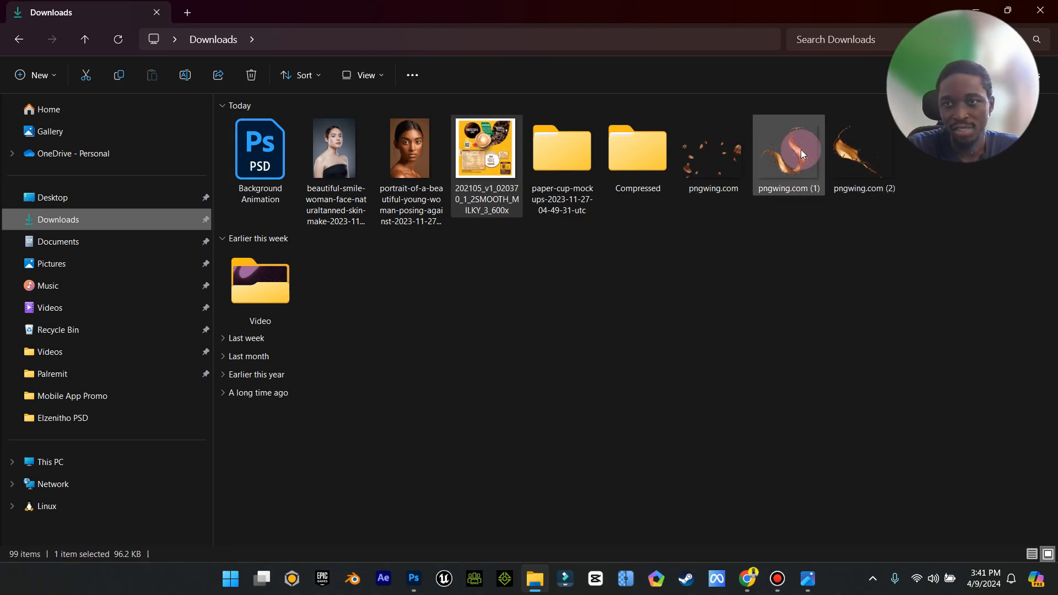
# - Place the coffee bean image pngwing.com from the Downloads folder into the Nescafe Poster document, over the cup
pyautogui.moveTo(735, 150); pyautogui.dragTo(470, 426)
pyautogui.moveTo(601, 207); pyautogui.dragTo(573, 182)
pyautogui.click(684, 31)
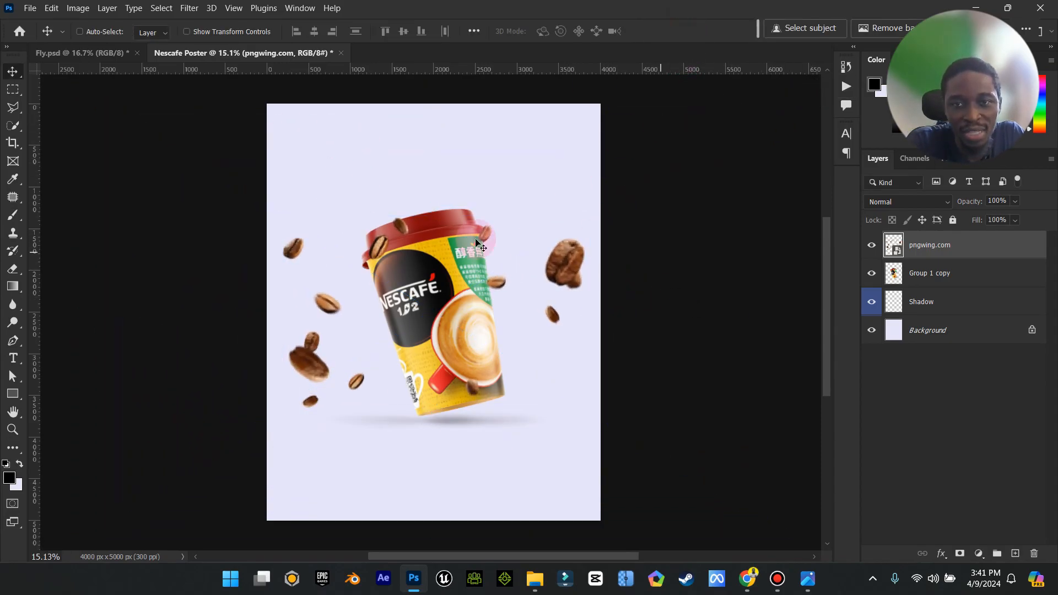
# - Unlock the Background layer and add a Solid Color fill layer above it in brown #a57657
pyautogui.click(1032, 330)
pyautogui.click(973, 553)
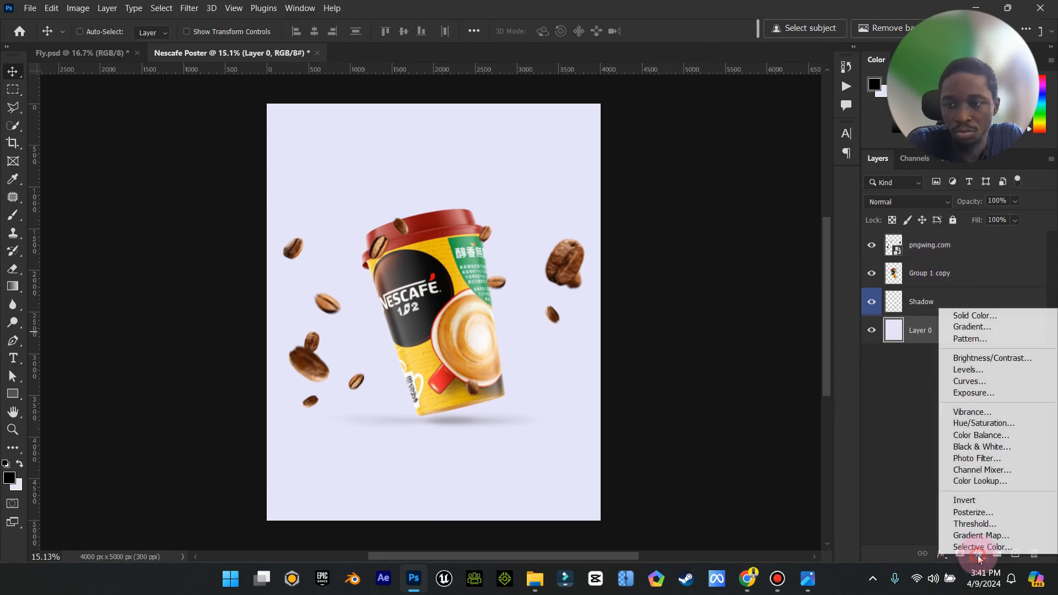
pyautogui.click(997, 318)
pyautogui.moveTo(526, 274)
pyautogui.mouseDown()
pyautogui.moveTo(307, 355)
pyautogui.moveTo(316, 354)
pyautogui.moveTo(308, 364)
pyautogui.moveTo(511, 269)
pyautogui.mouseUp()
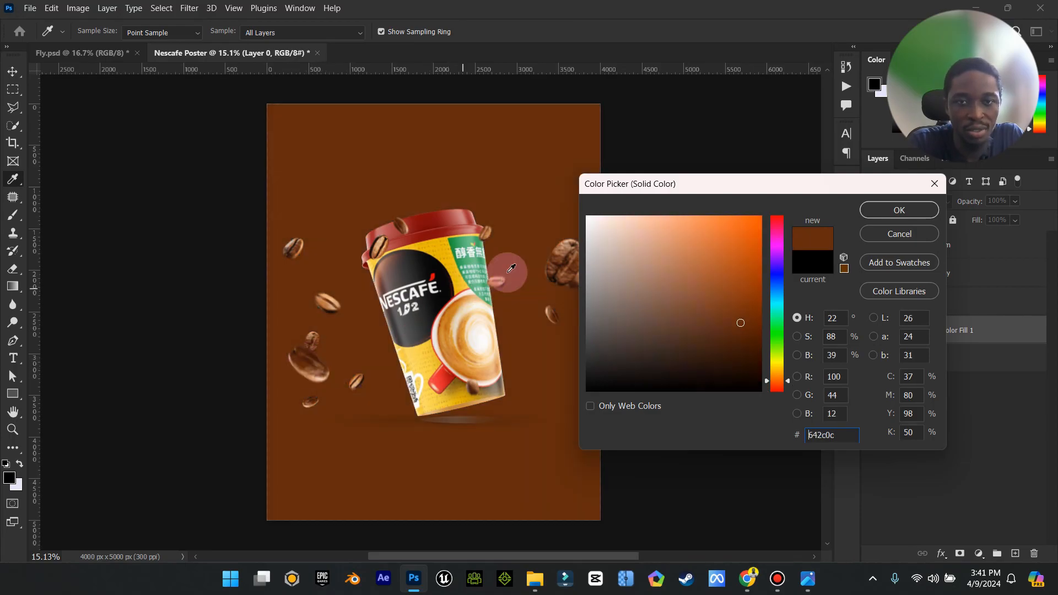
pyautogui.moveTo(583, 251); pyautogui.dragTo(564, 246)
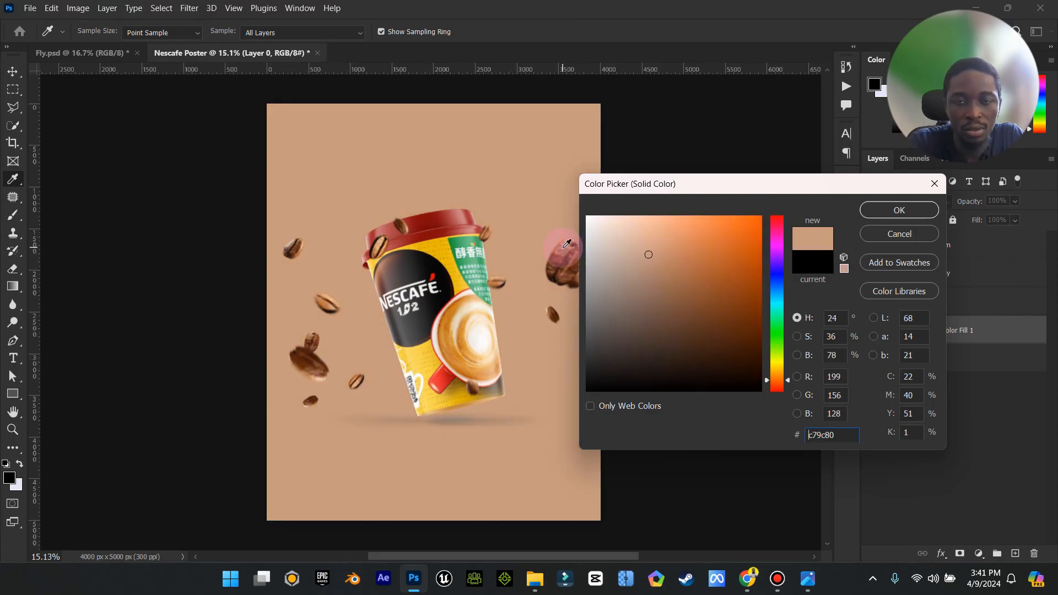
pyautogui.moveTo(660, 257); pyautogui.dragTo(671, 283)
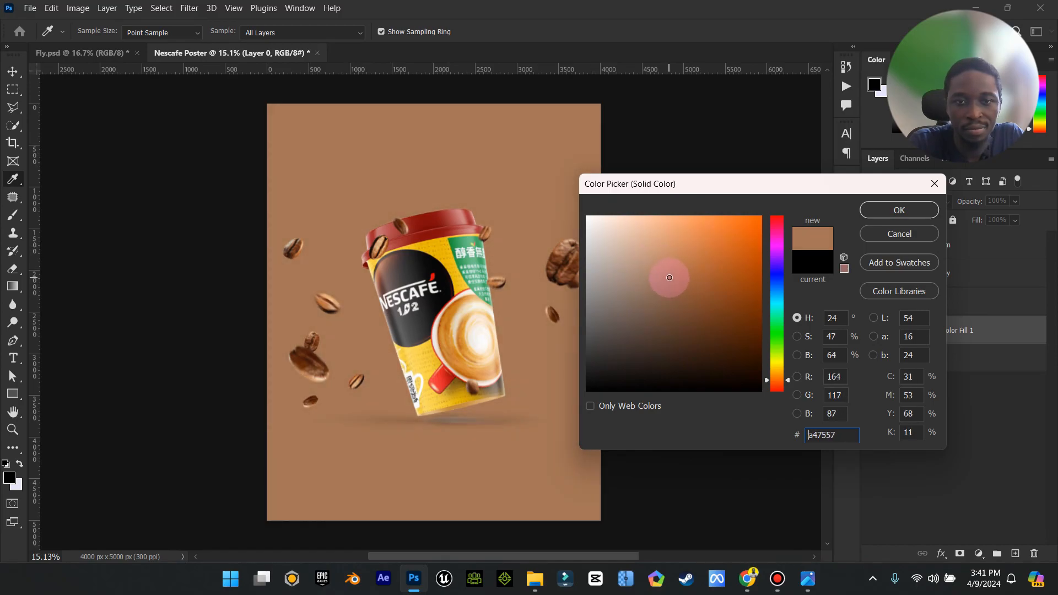
pyautogui.click(911, 209)
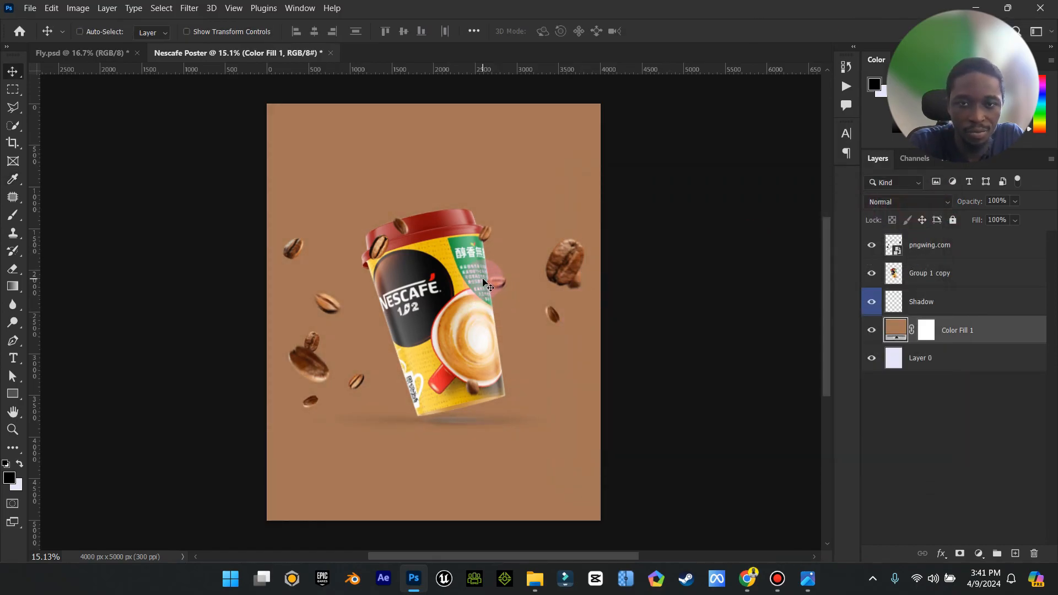
# - Check the NA KOA reference poster and recolor the solid fill to #ca8a47, sampled from the coffee on the cup
pyautogui.click(808, 579)
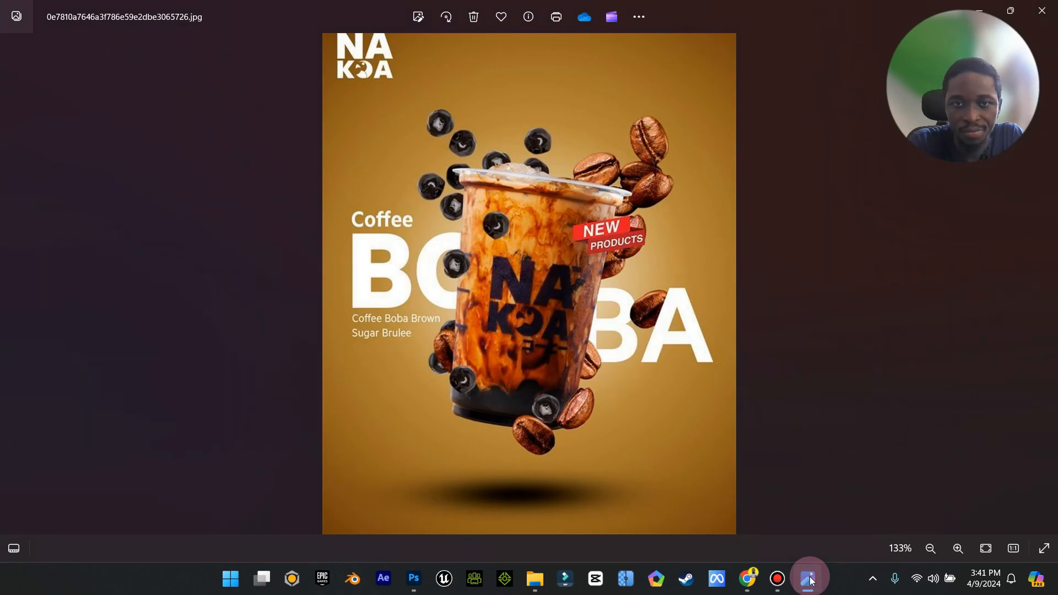
pyautogui.click(809, 578)
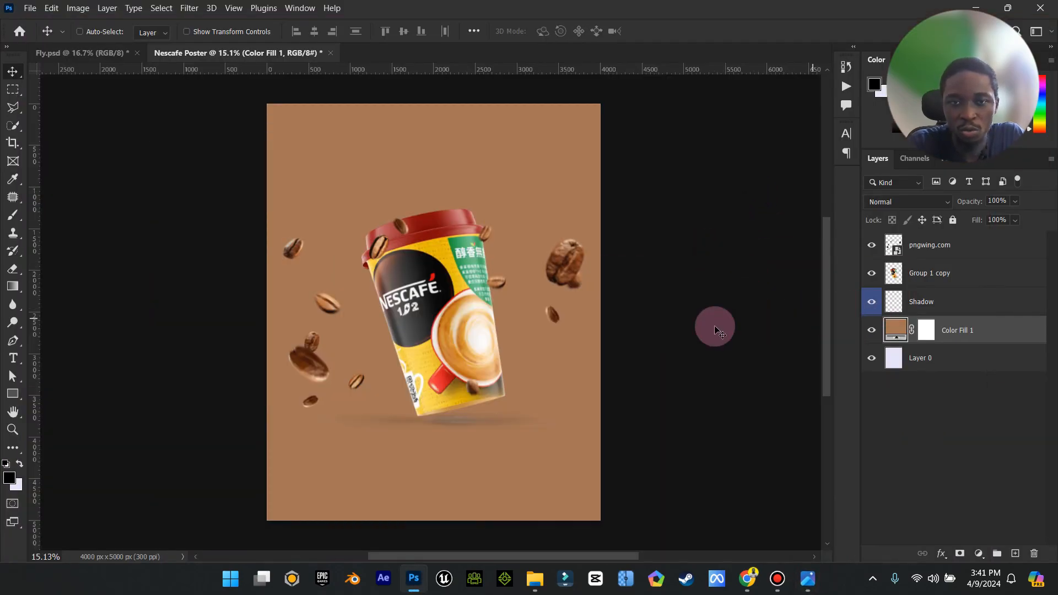
pyautogui.doubleClick(900, 329)
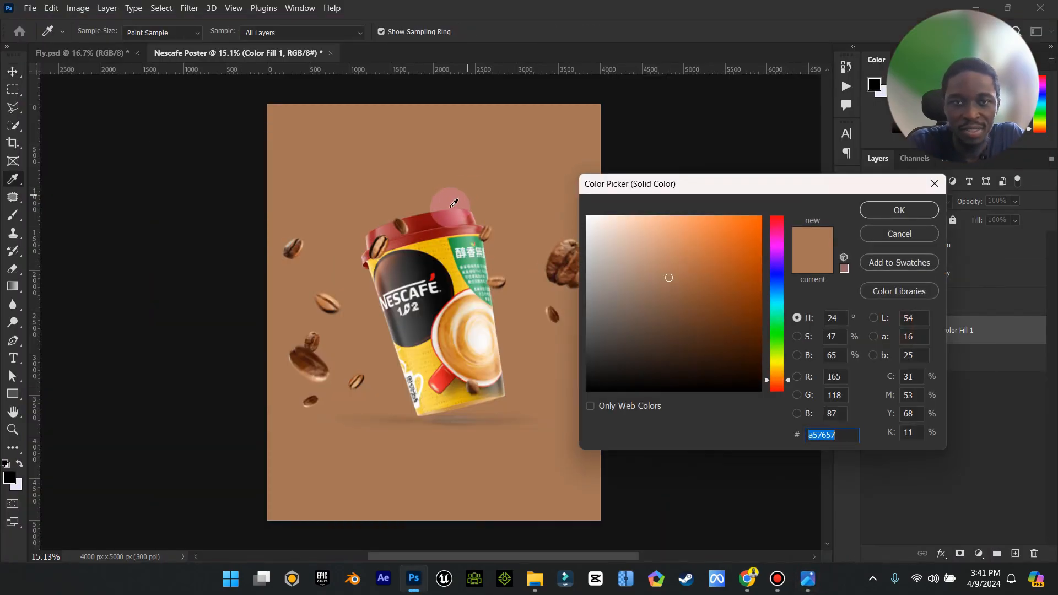
pyautogui.click(452, 210)
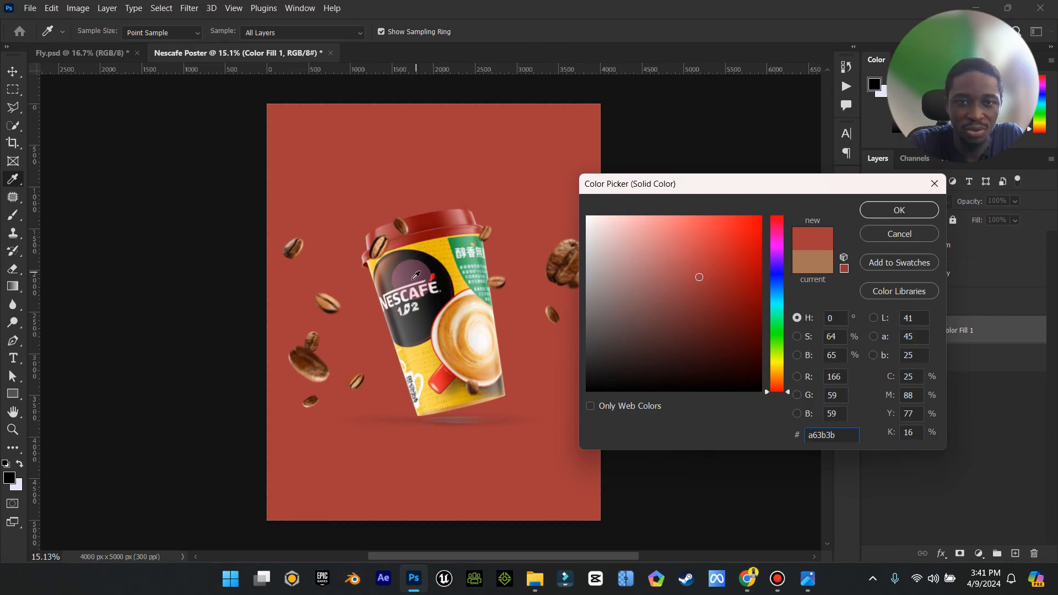
pyautogui.click(468, 330)
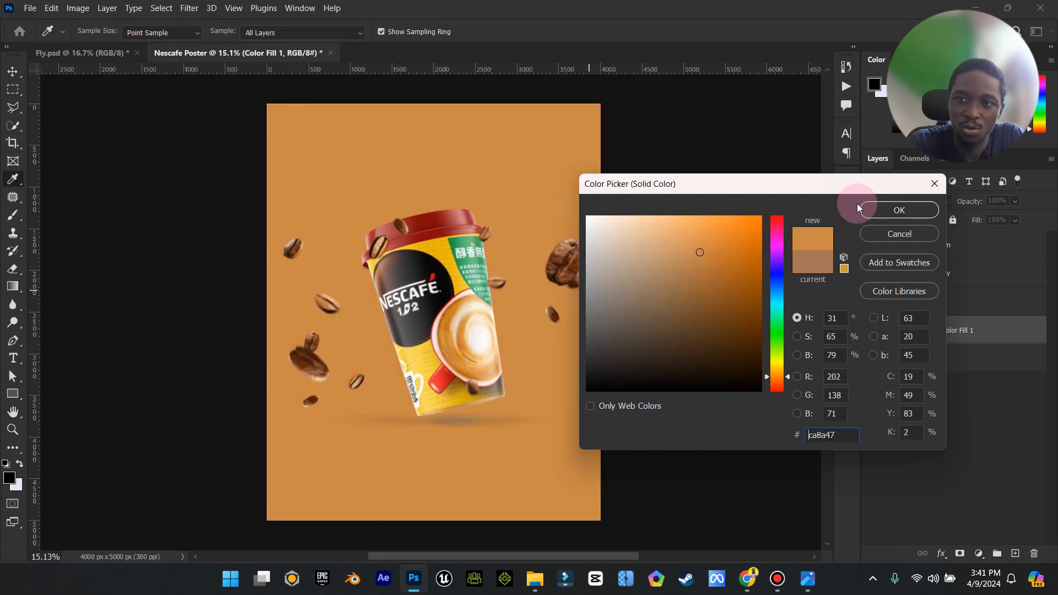
pyautogui.click(896, 210)
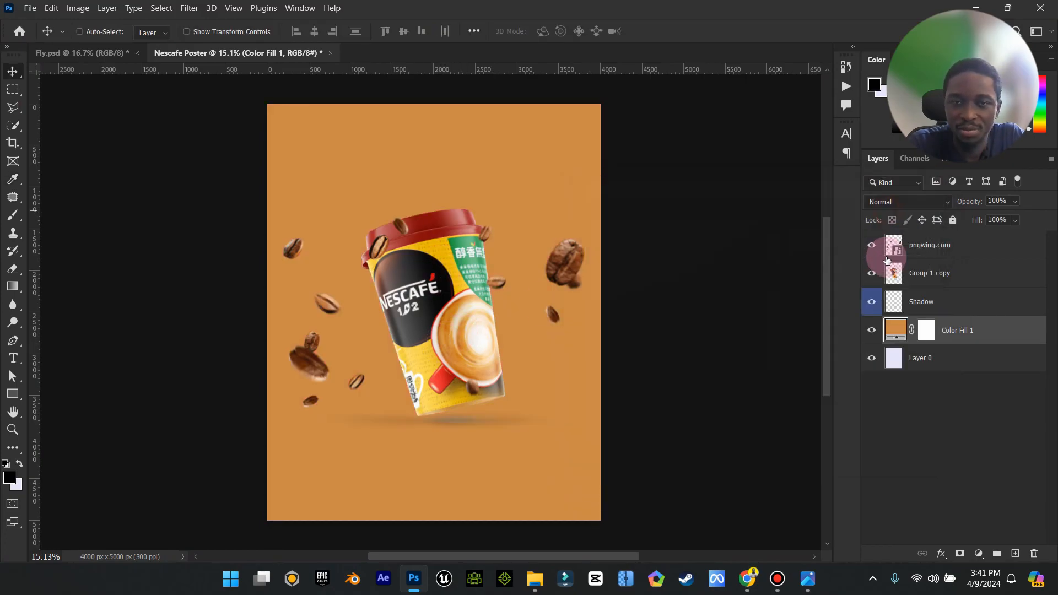
# - Unlink the Shadow layer from the Group 1 copy cup layer
pyautogui.click(949, 301)
pyautogui.rightClick(962, 294)
pyautogui.click(985, 273)
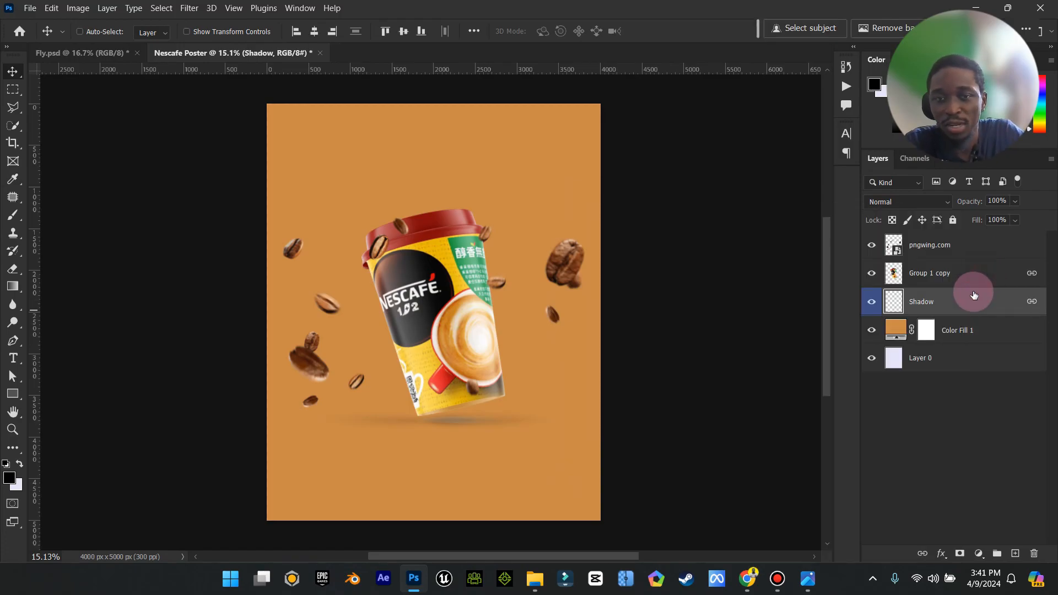
pyautogui.keyDown('shift'); pyautogui.click(986, 274); pyautogui.keyUp('shift')
pyautogui.rightClick(977, 296)
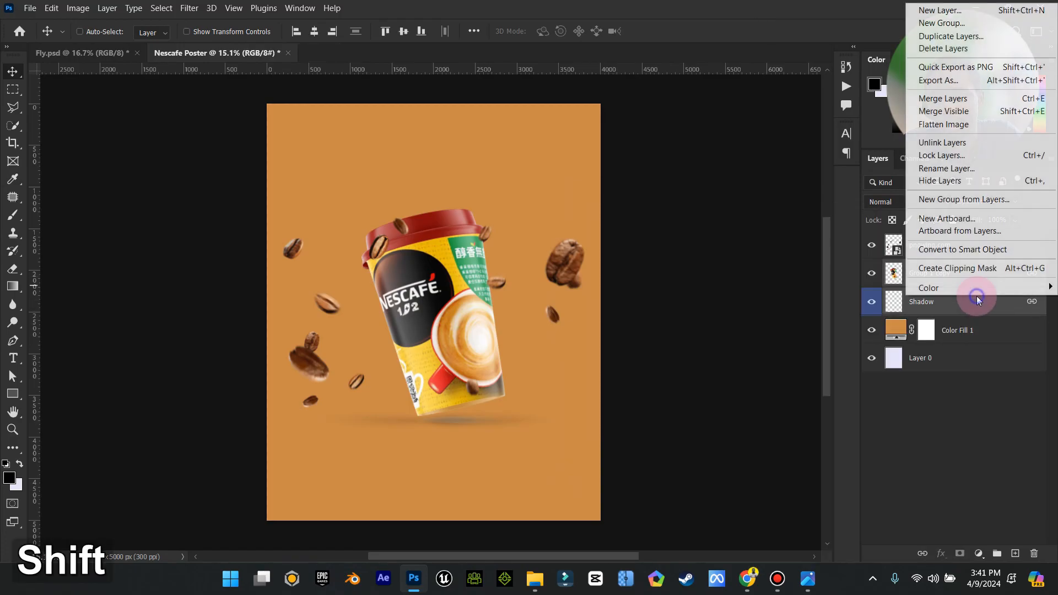
pyautogui.click(985, 142)
# - Move the cup up and its shadow slightly down, checking the spacing against the NA KOA reference poster
pyautogui.click(259, 33)
pyautogui.moveTo(434, 292); pyautogui.dragTo(439, 261)
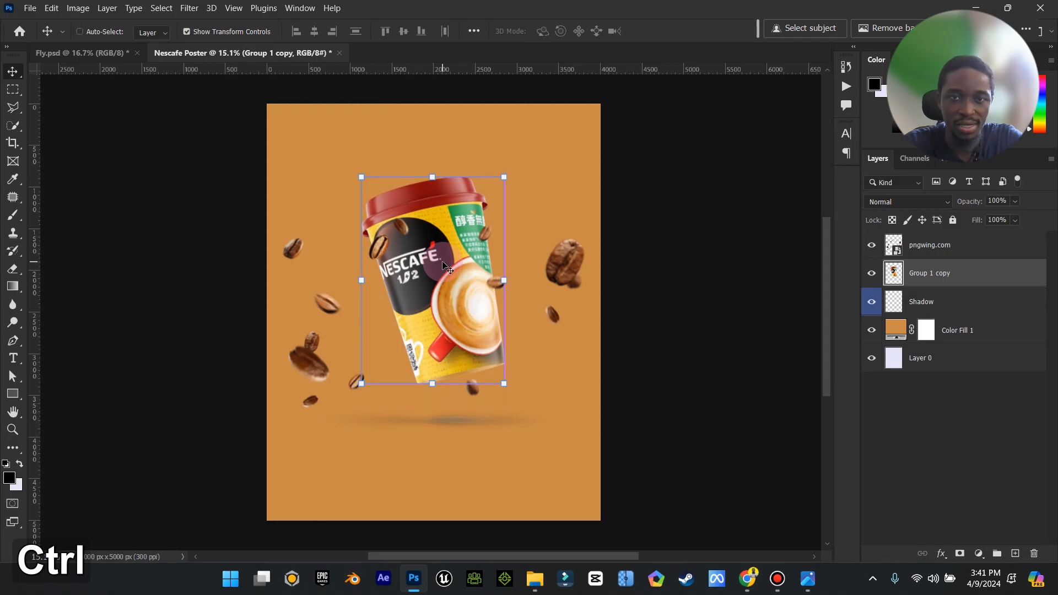
pyautogui.keyDown('ctrl'); pyautogui.click(461, 419); pyautogui.keyUp('ctrl')
pyautogui.moveTo(461, 419); pyautogui.dragTo(458, 427)
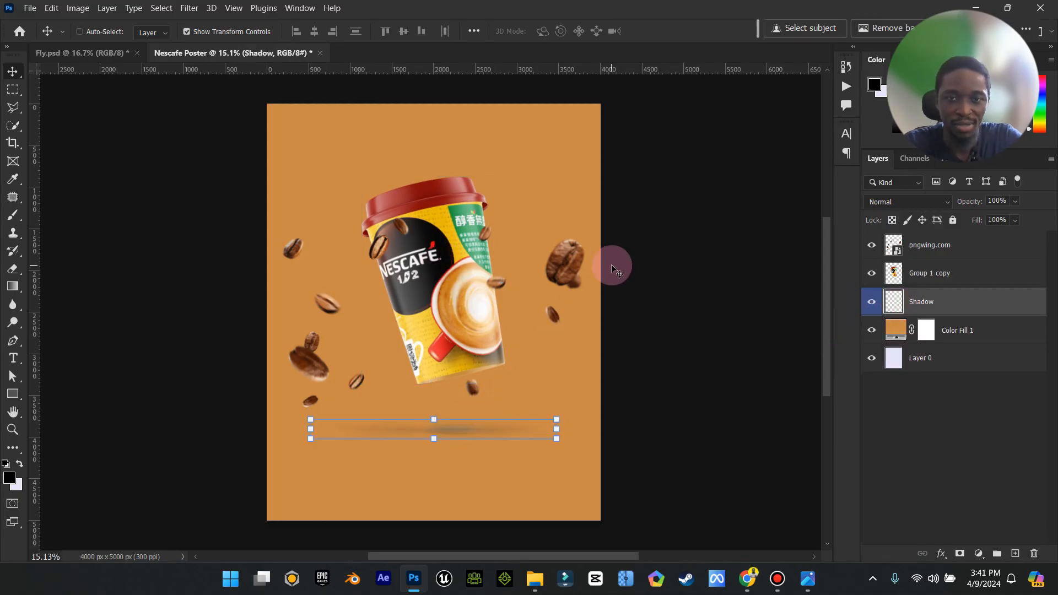
pyautogui.click(808, 578)
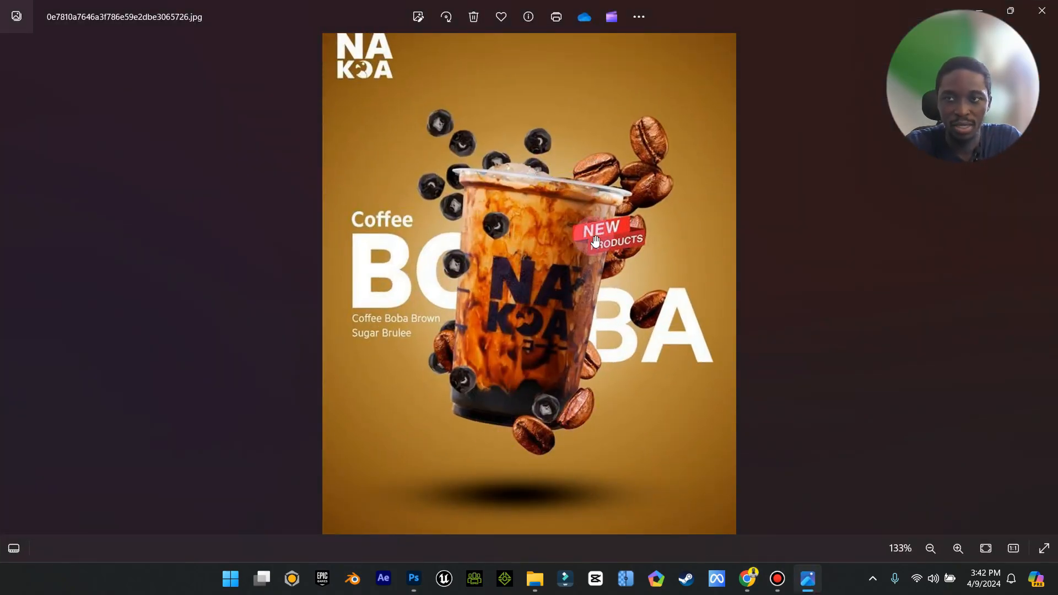
pyautogui.click(986, 6)
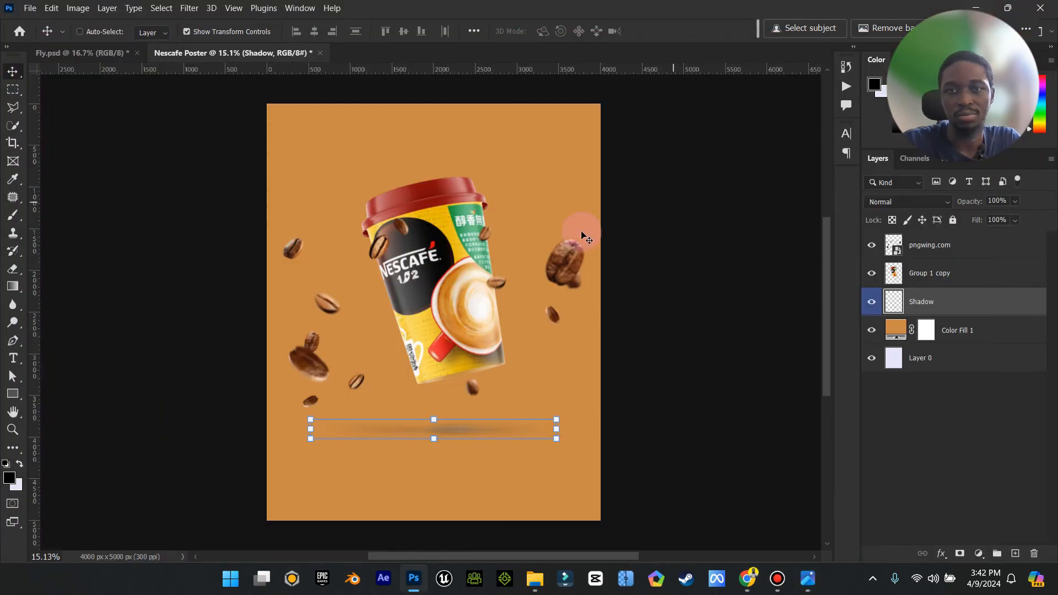
pyautogui.click(238, 33)
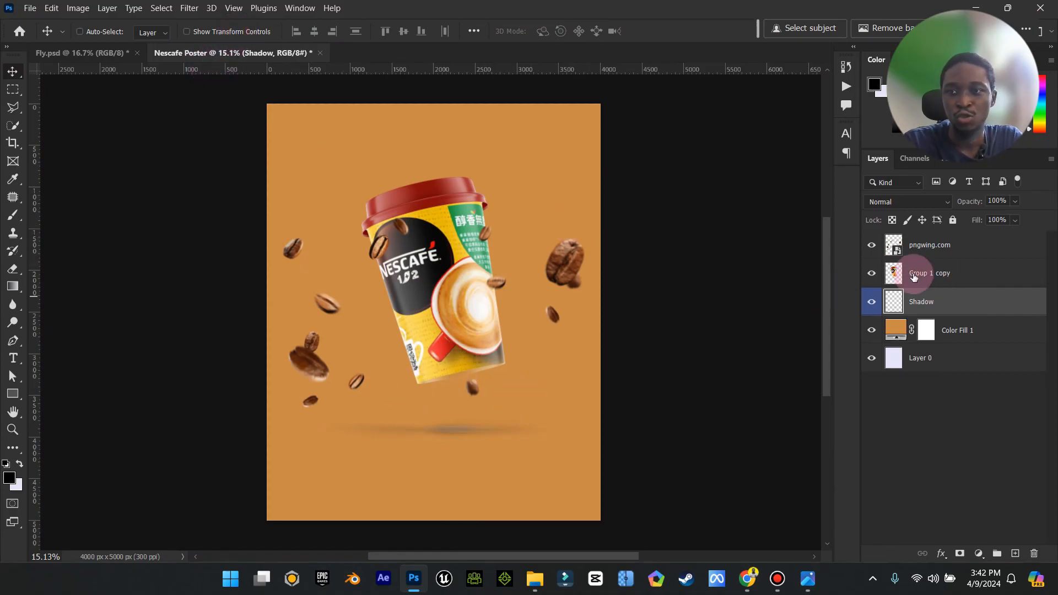
# - Set the Shadow layer's blend mode to Multiply and compare the canvas with the shadow hidden and shown
pyautogui.click(871, 309)
pyautogui.click(871, 309)
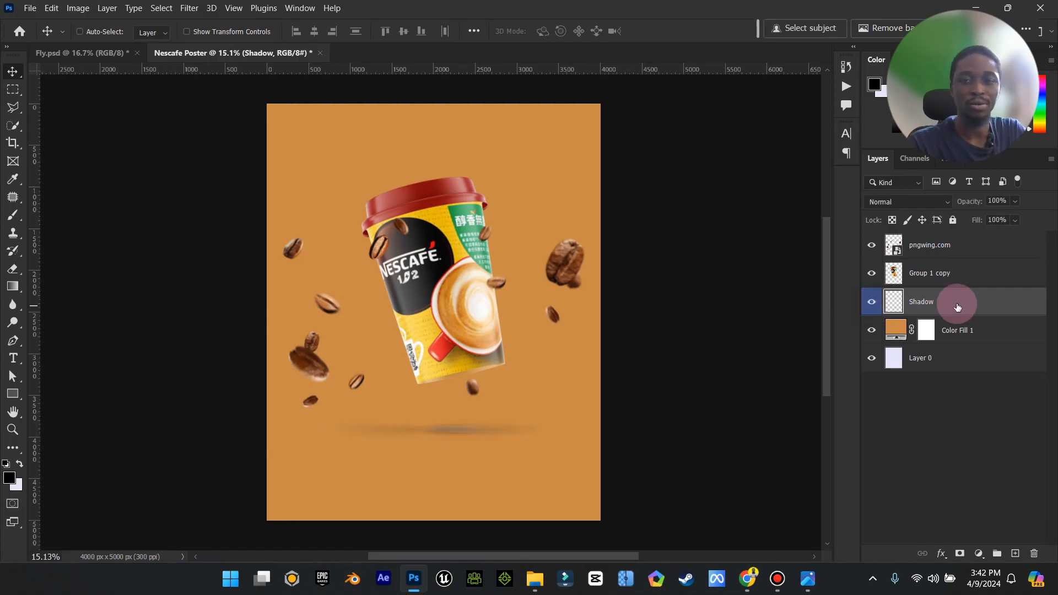
pyautogui.click(939, 205)
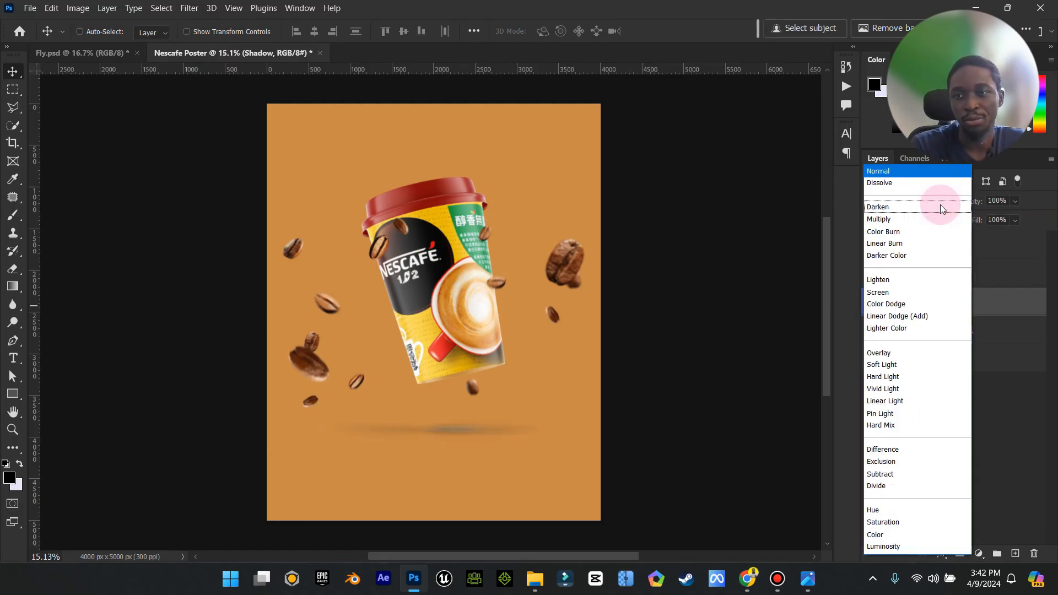
pyautogui.click(913, 222)
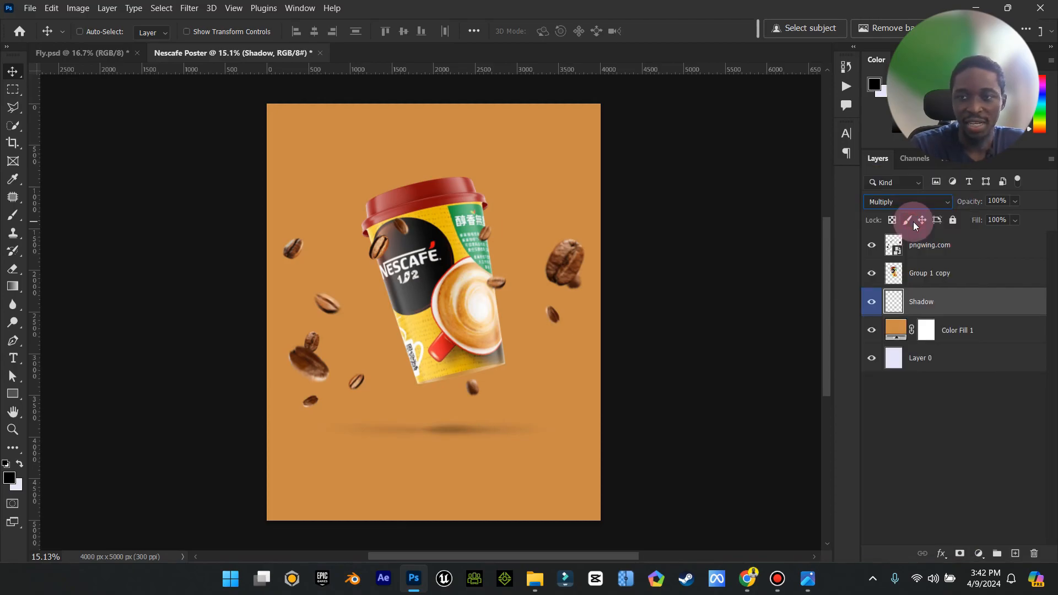
pyautogui.click(926, 204)
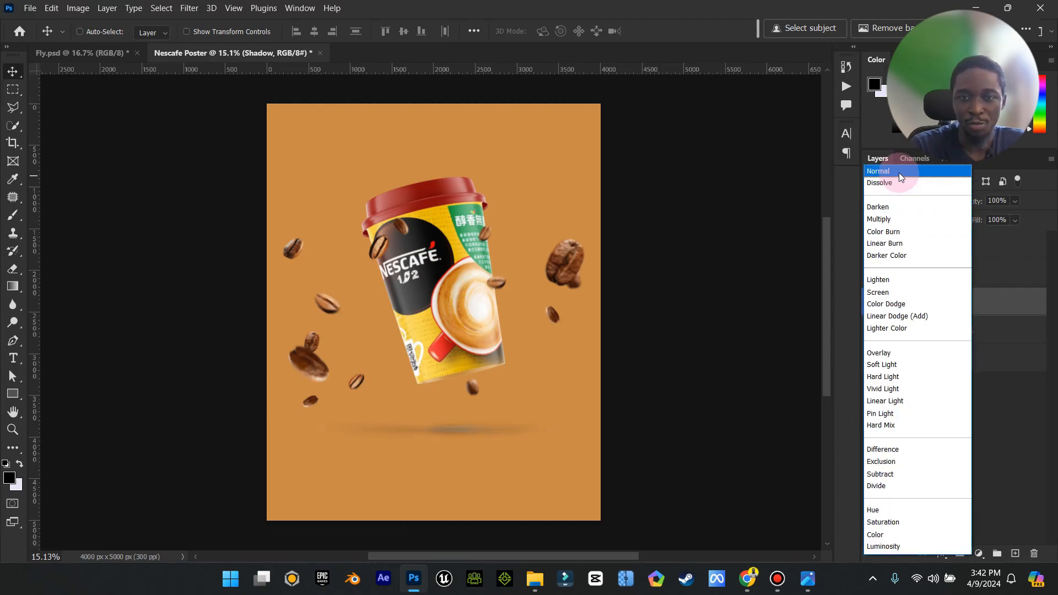
pyautogui.click(919, 227)
pyautogui.click(871, 302)
pyautogui.click(871, 302)
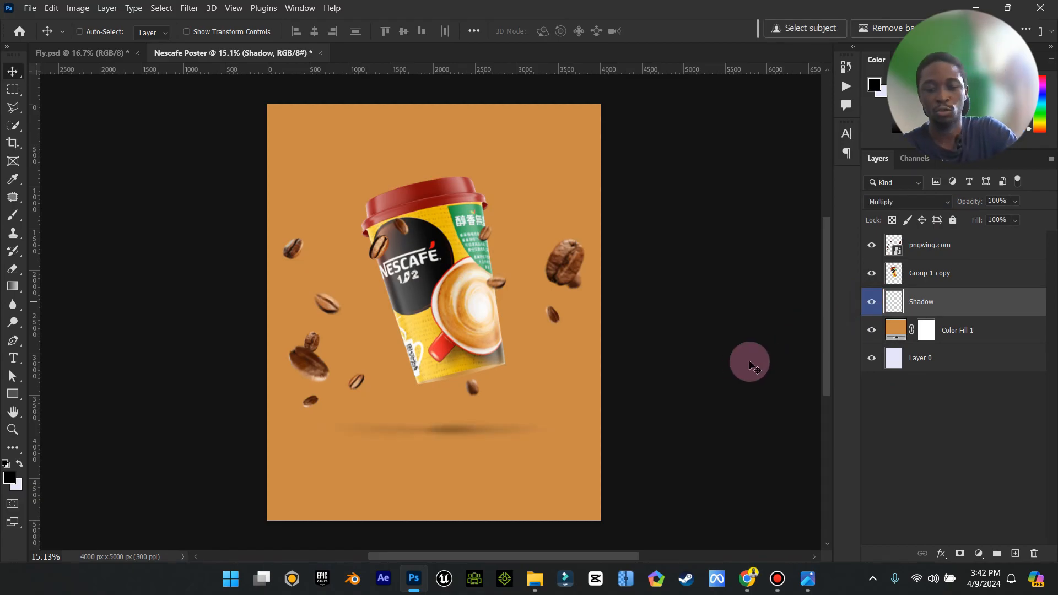
# - Duplicate the Shadow layer and set the copy's opacity to 50%
pyautogui.hotkey('ctrl', 'j')
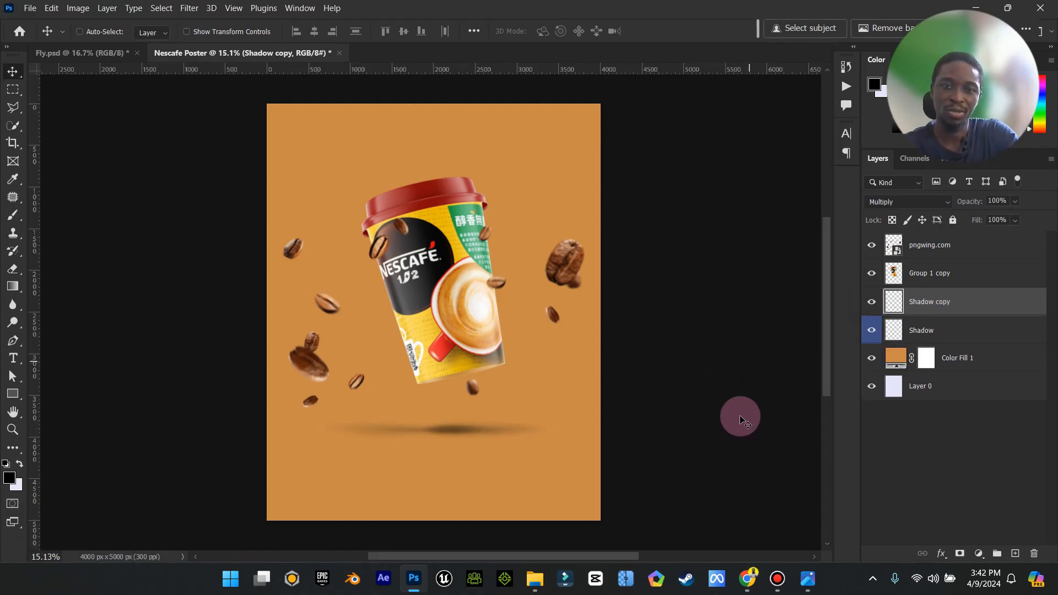
pyautogui.moveTo(1014, 200); pyautogui.dragTo(999, 217)
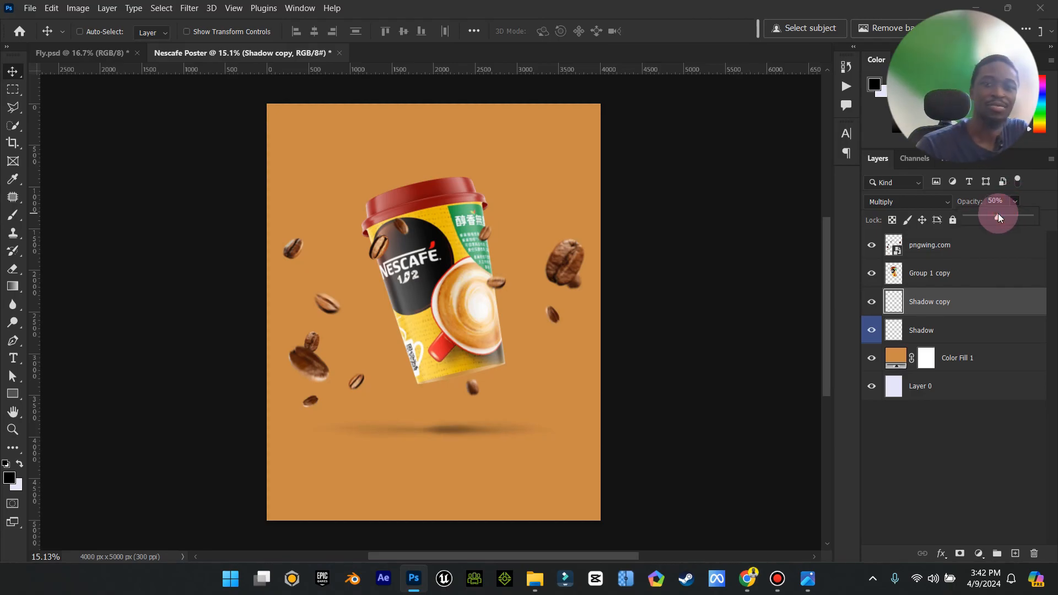
# - Rasterize the pngwing.com coffee bean layer
pyautogui.click(947, 246)
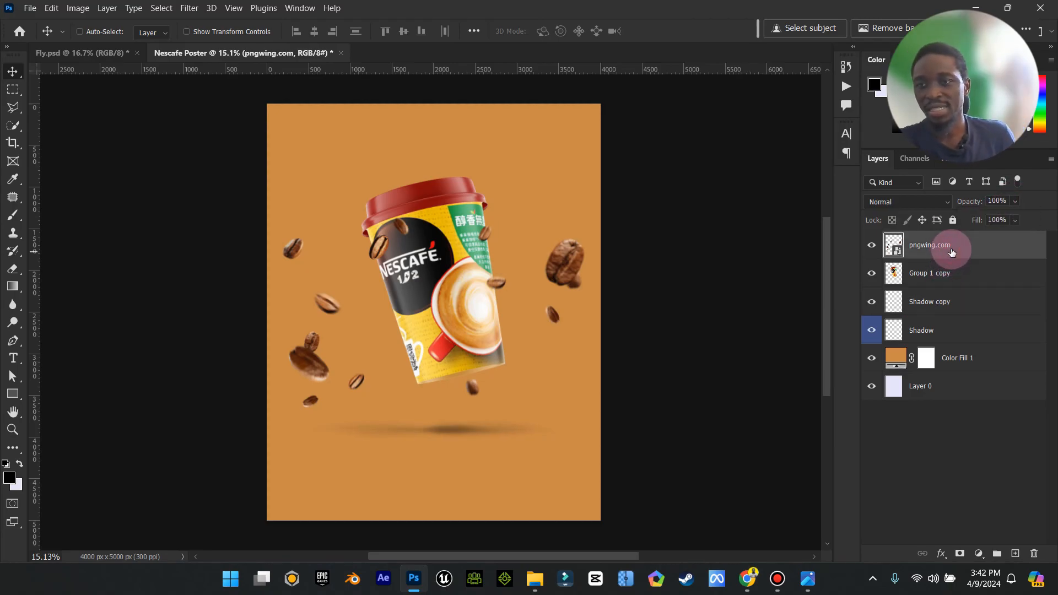
pyautogui.rightClick(951, 249)
pyautogui.click(887, 286)
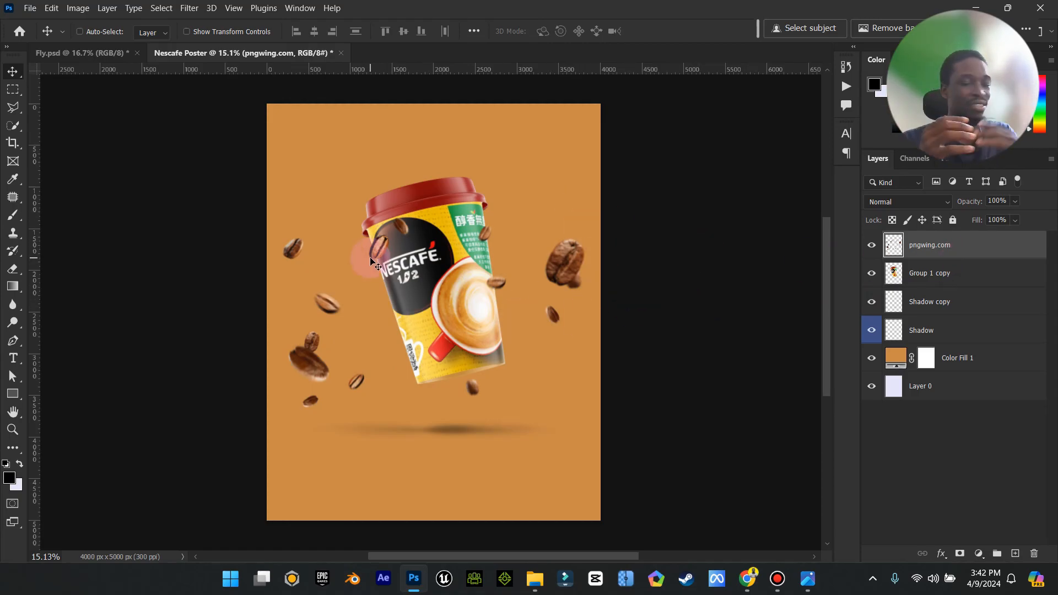
# - Outline the beans right of the cup with the Polygonal Lasso, copy them to a new layer and name it 1
pyautogui.click(21, 110)
pyautogui.click(529, 218)
pyautogui.click(541, 359)
pyautogui.click(593, 344)
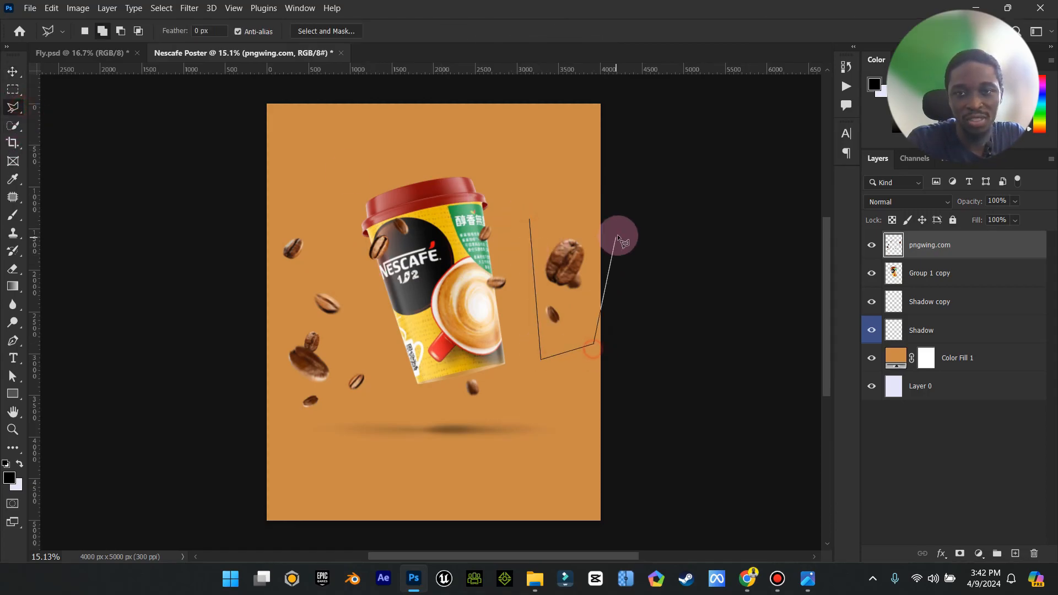
pyautogui.doubleClick(590, 189)
pyautogui.hotkey('ctrl', 'j')
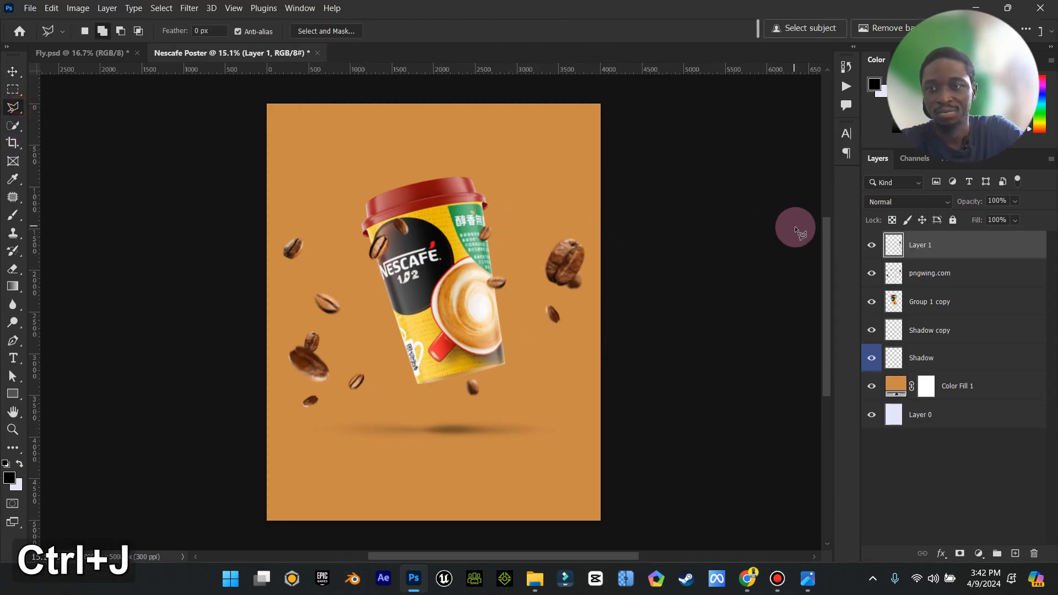
pyautogui.doubleClick(919, 246)
# - Lasso the beans left of the cup on the pngwing.com layer, copy them to a new layer and name it 2
pyautogui.click(904, 278)
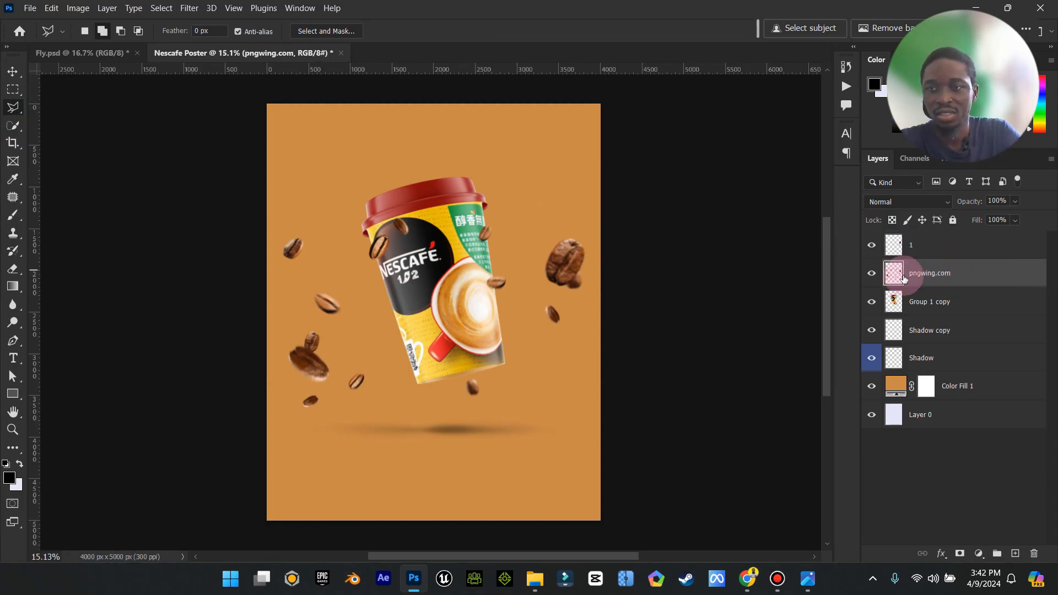
pyautogui.click(353, 333)
pyautogui.click(382, 384)
pyautogui.click(325, 442)
pyautogui.click(283, 429)
pyautogui.click(232, 315)
pyautogui.click(249, 220)
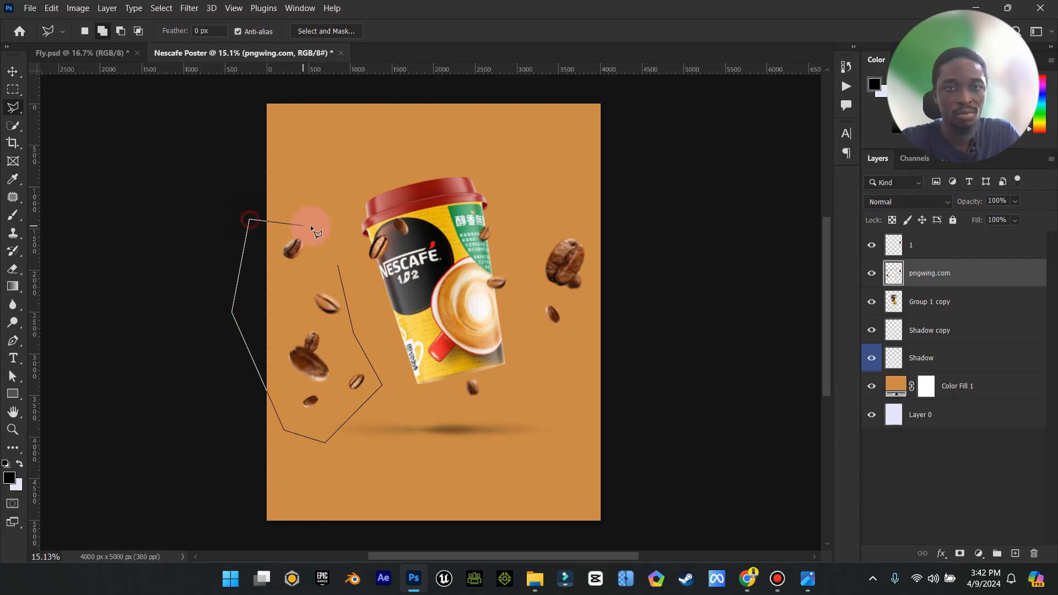
pyautogui.click(338, 232)
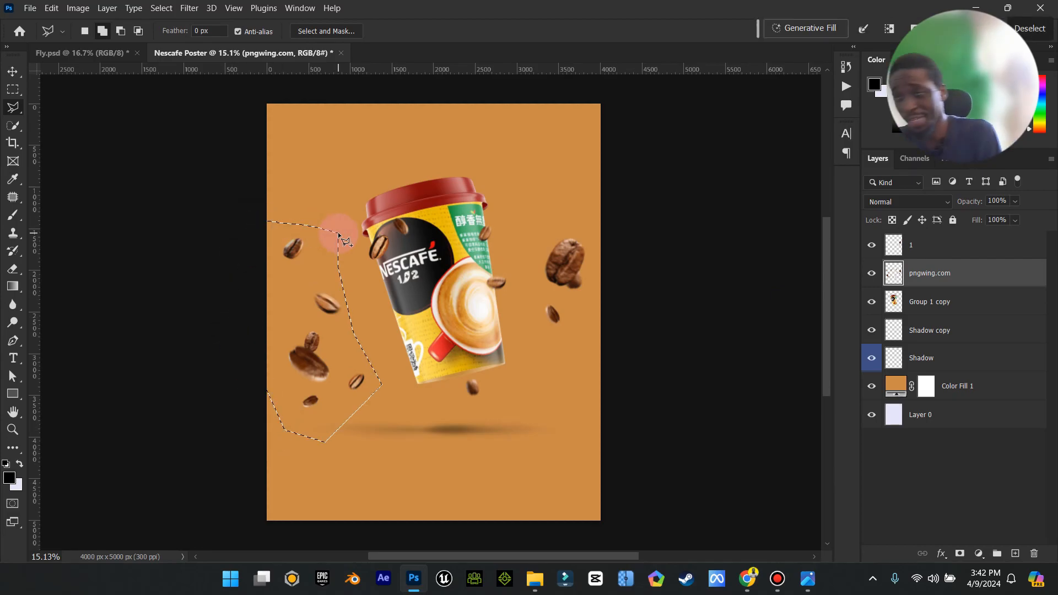
pyautogui.scroll(1, 339, 233)
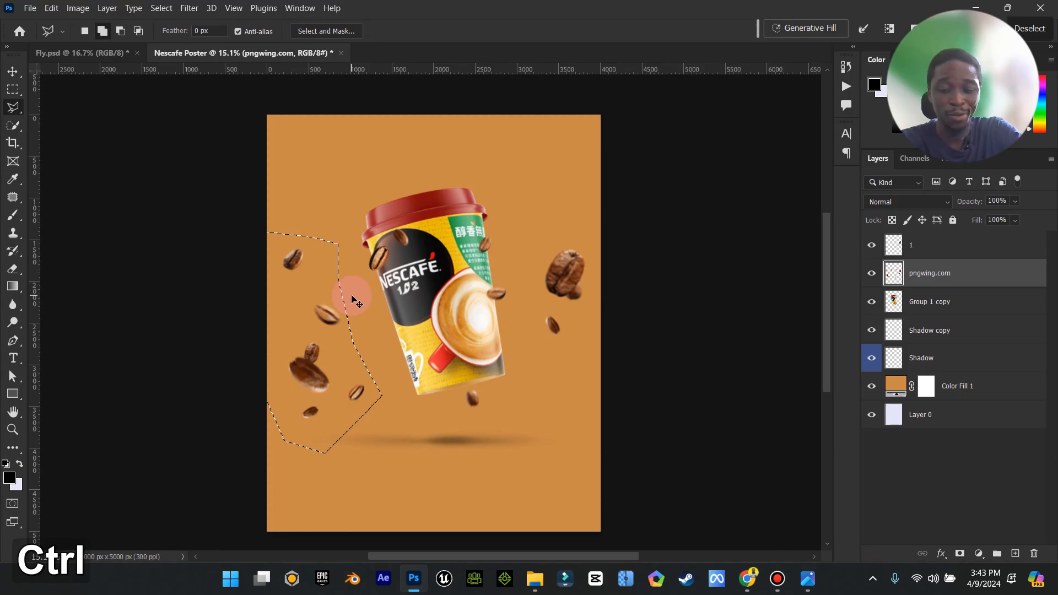
pyautogui.hotkey('ctrl', 'j')
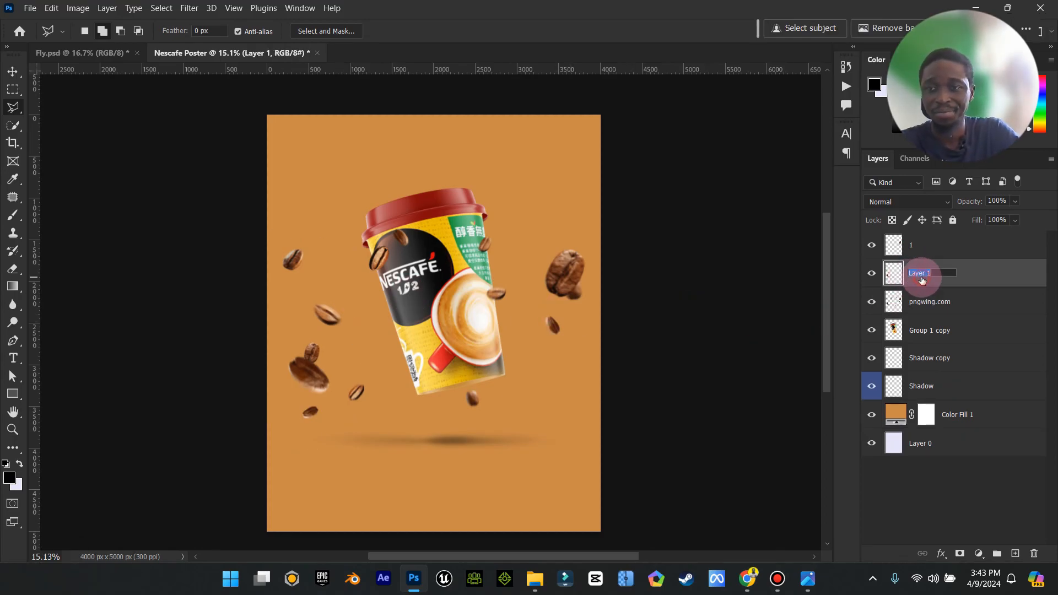
pyautogui.write('2')
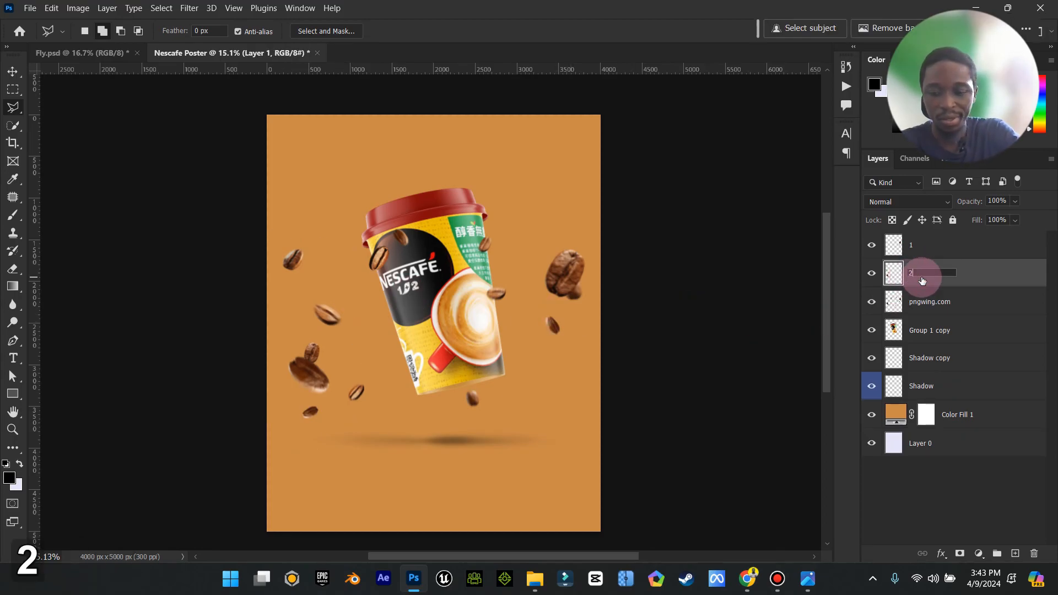
pyautogui.press('Return')
# - Lasso the beans over and just below the cup on the pngwing.com layer, copy them to a new layer and name it 3
pyautogui.click(929, 292)
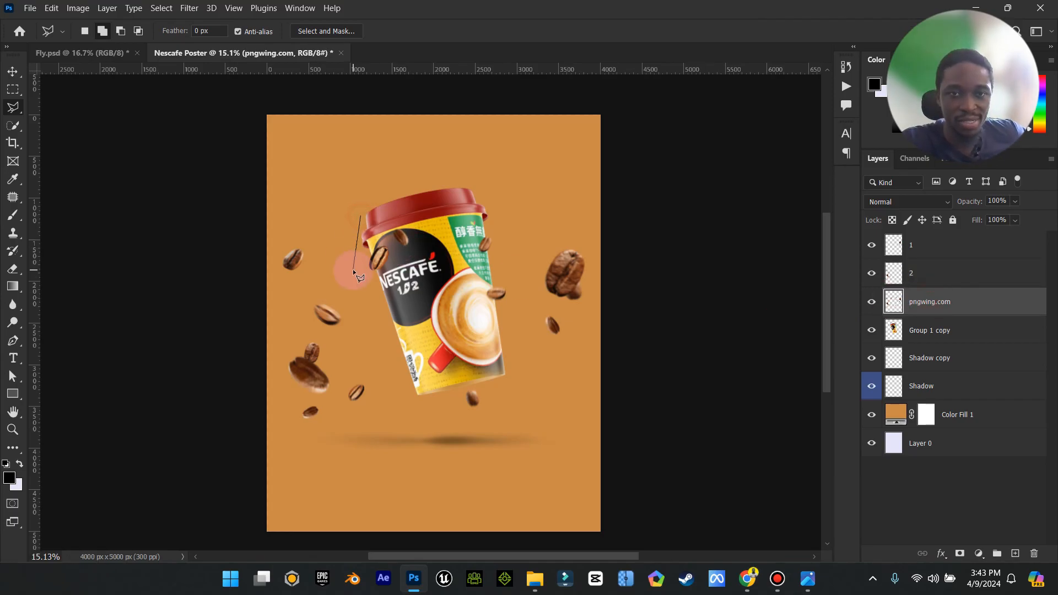
pyautogui.click(417, 379)
pyautogui.click(429, 405)
pyautogui.click(456, 434)
pyautogui.click(500, 420)
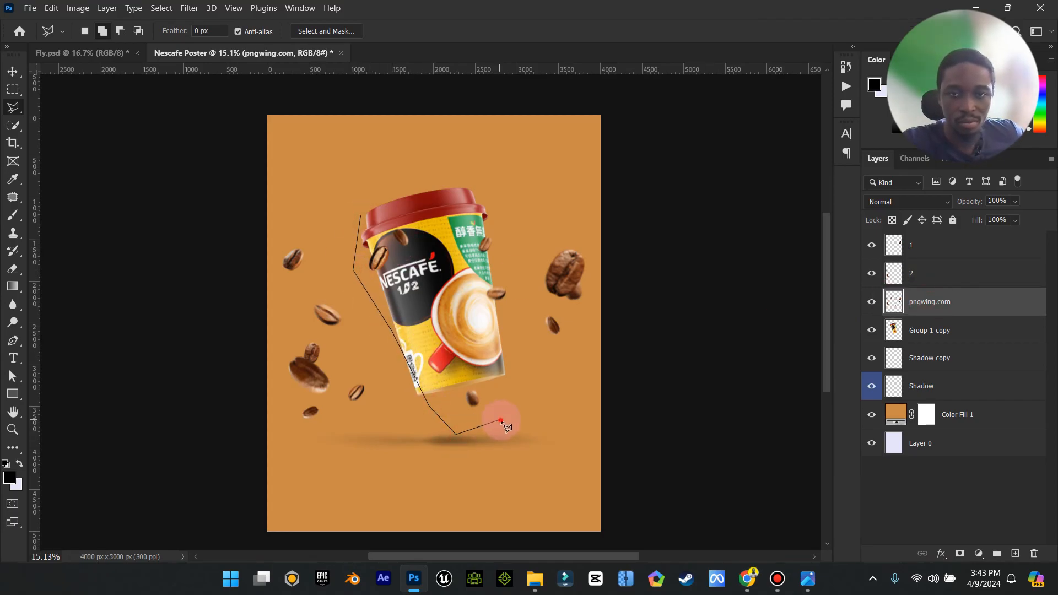
pyautogui.click(495, 172)
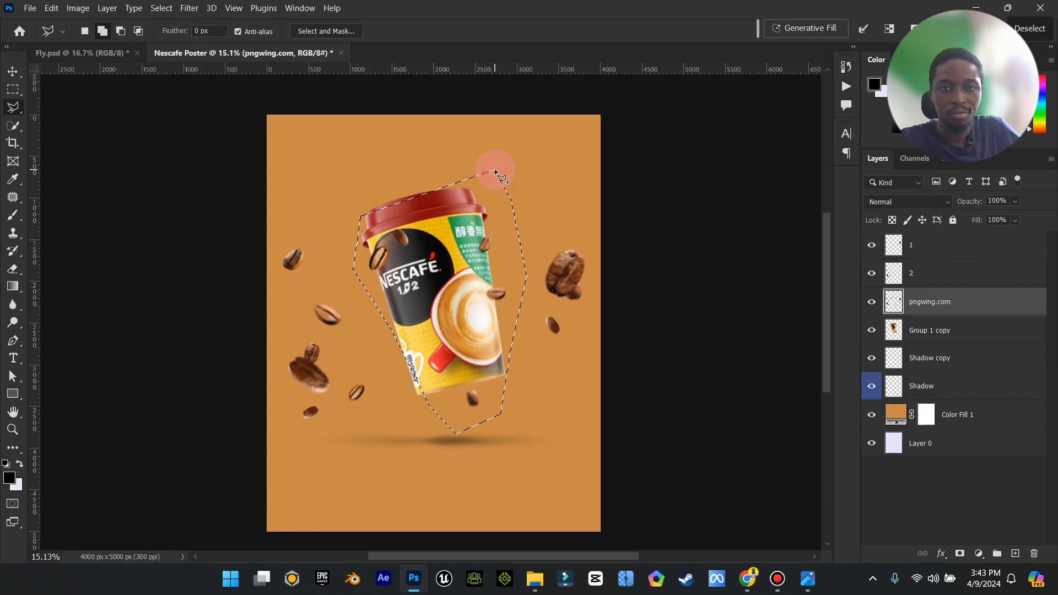
pyautogui.hotkey('ctrl', 'j')
pyautogui.click(929, 301)
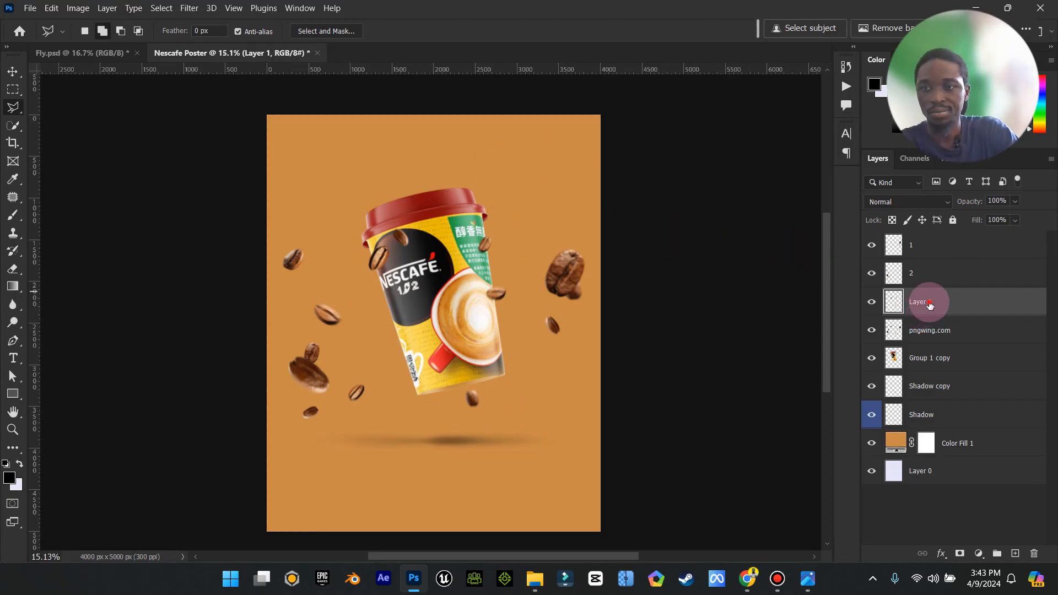
pyautogui.write('3')
pyautogui.press('Return')
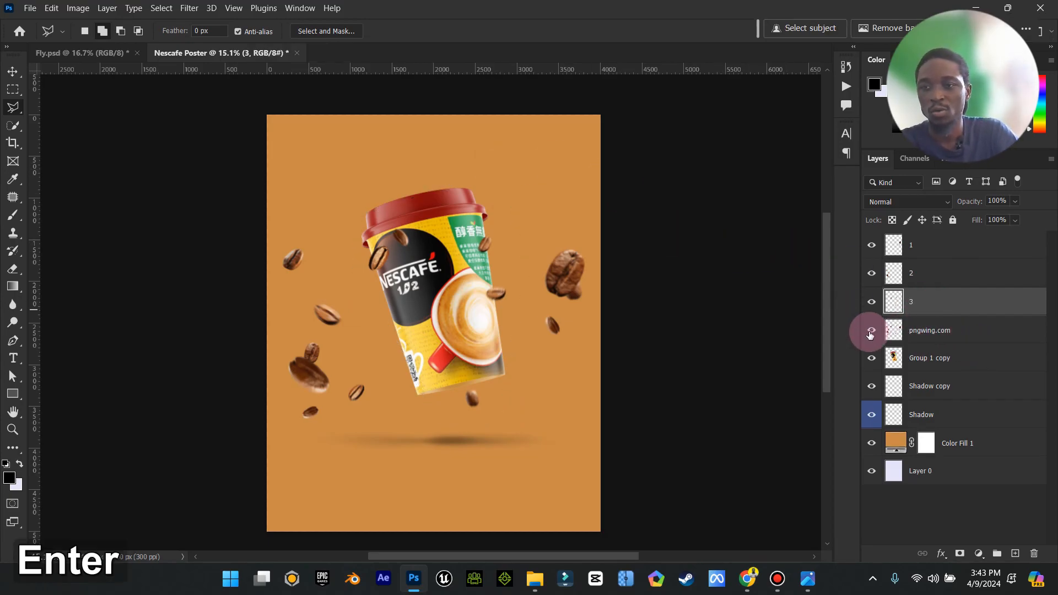
# - Hide and delete the original pngwing.com layer
pyautogui.click(871, 330)
pyautogui.click(967, 331)
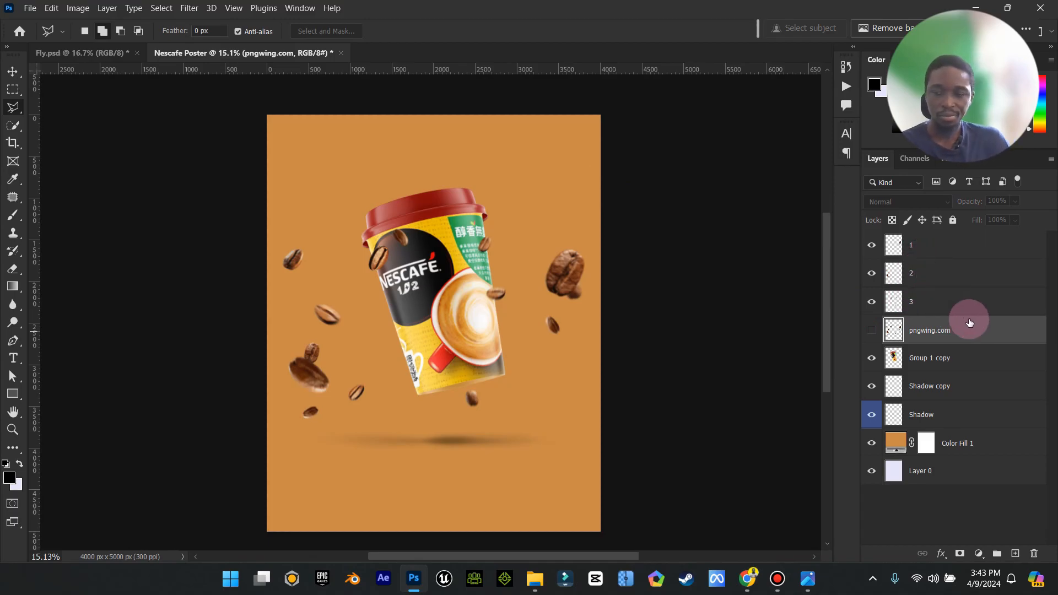
pyautogui.press('Delete')
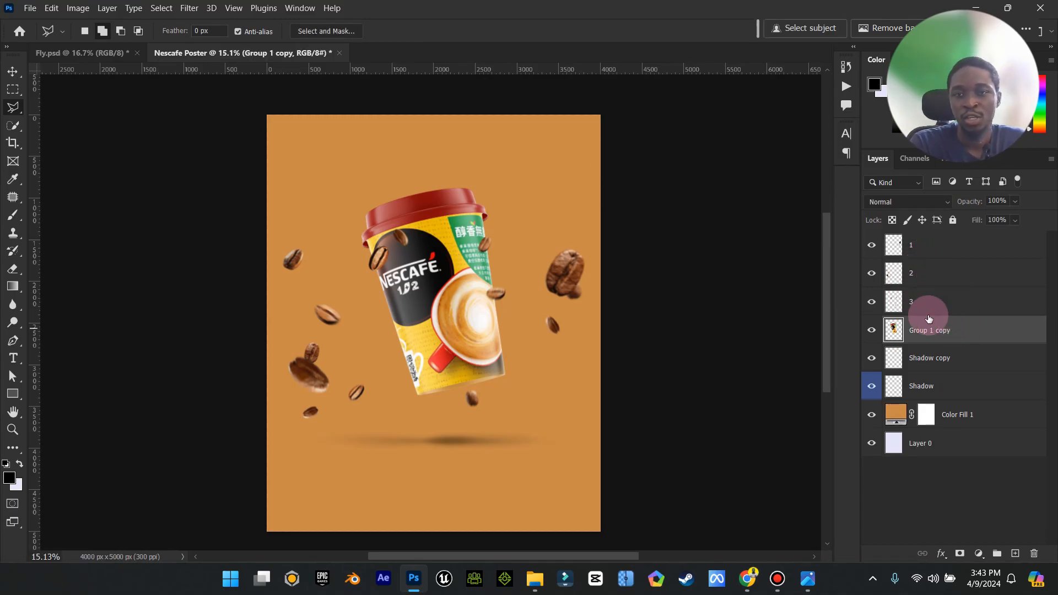
# - Enlarge the beans on layer 1 and position them so the big bean runs off the poster's upper-right corner
pyautogui.click(921, 246)
pyautogui.click(11, 72)
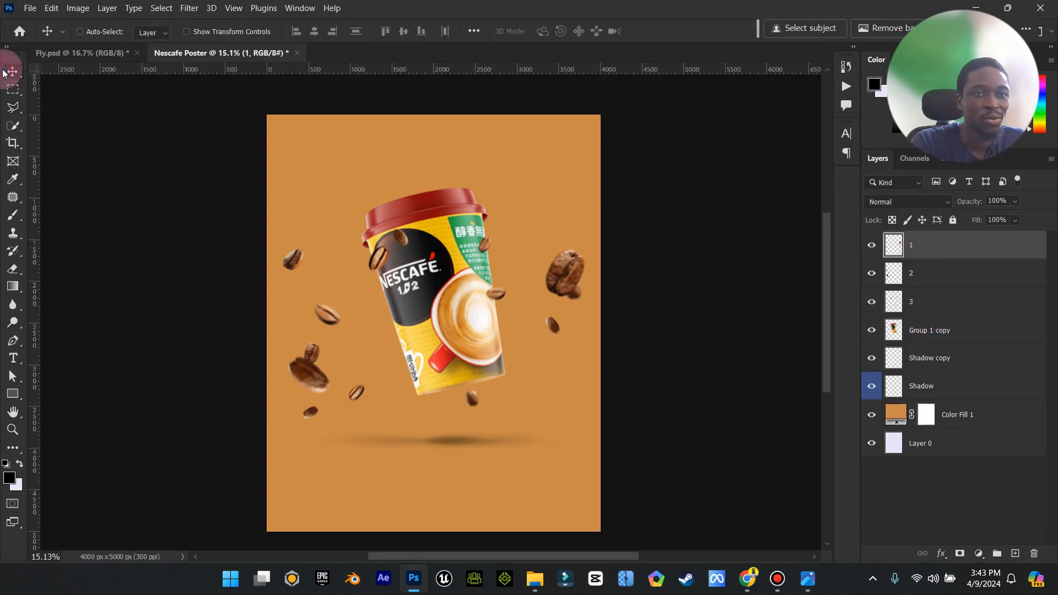
pyautogui.click(213, 33)
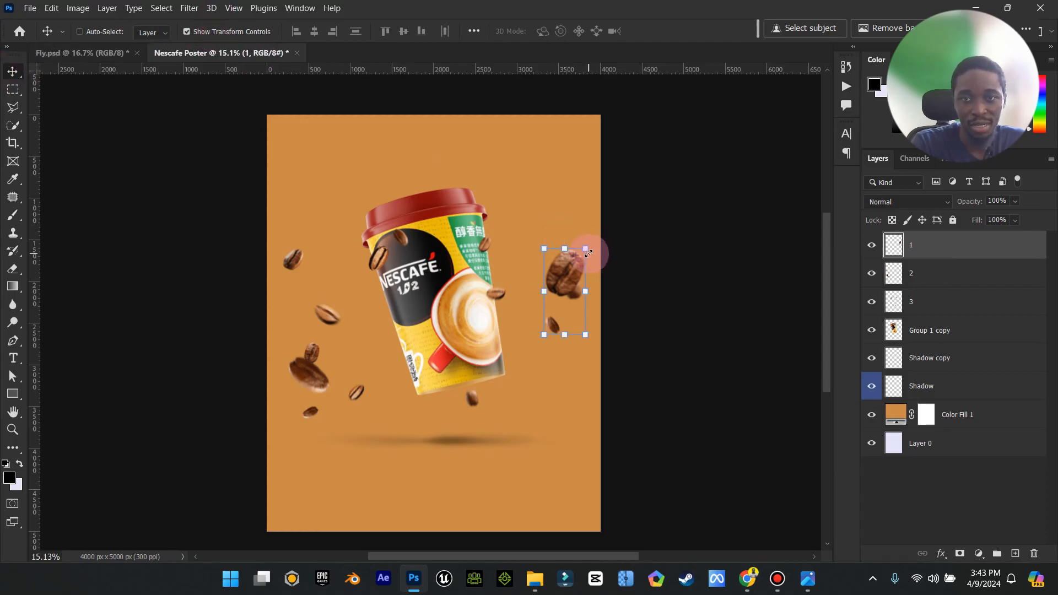
pyautogui.moveTo(588, 253); pyautogui.dragTo(688, 105)
pyautogui.moveTo(612, 220); pyautogui.dragTo(584, 229)
pyautogui.click(682, 30)
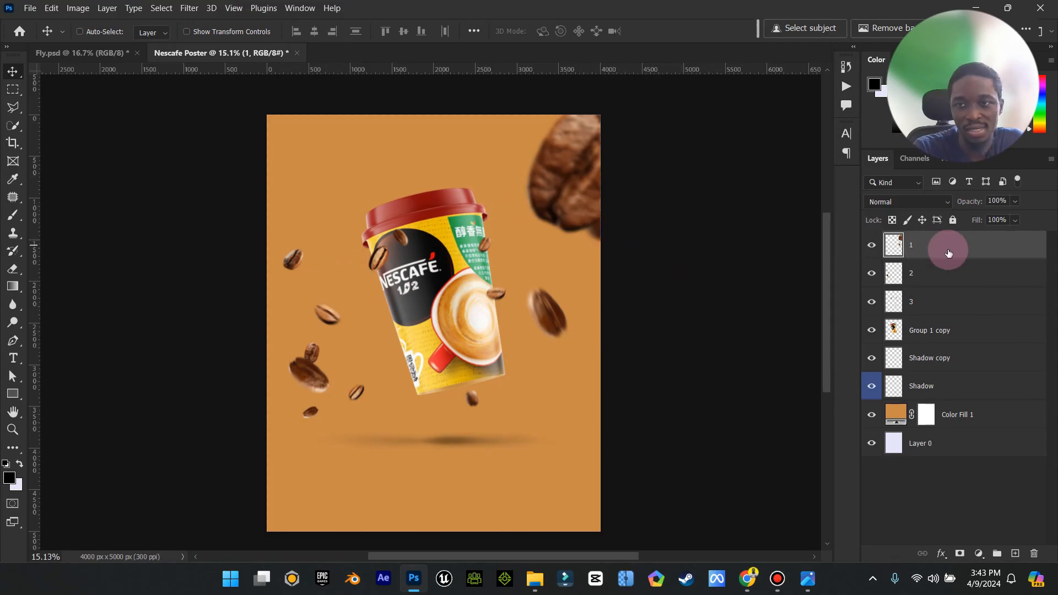
# - Enlarge the beans on layer 2 to about 240% and spread them along the poster's left side and bottom edge
pyautogui.click(917, 285)
pyautogui.click(223, 32)
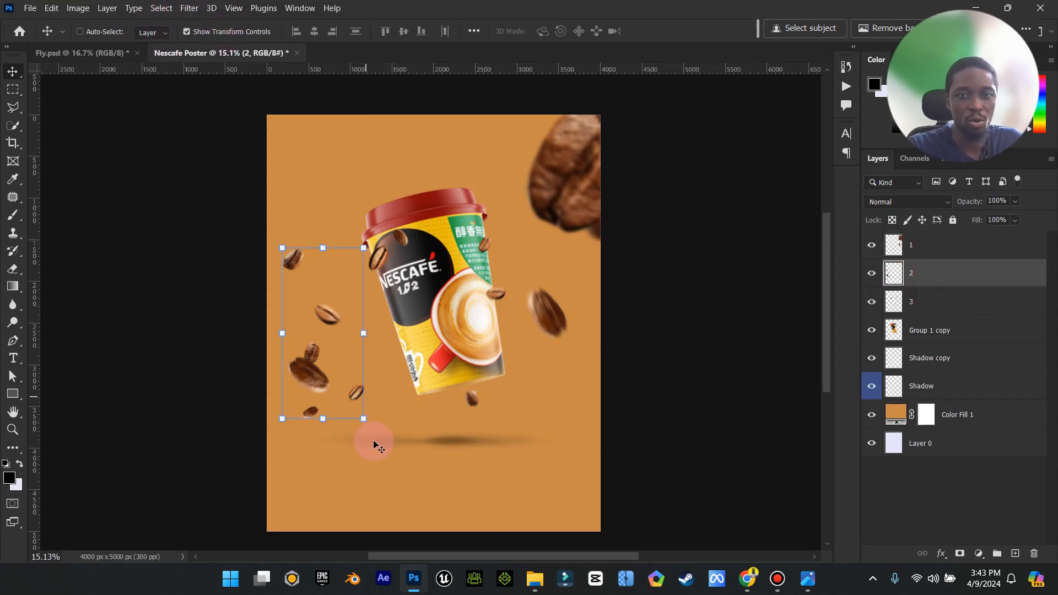
pyautogui.moveTo(365, 420); pyautogui.dragTo(434, 519)
pyautogui.moveTo(318, 415); pyautogui.dragTo(233, 409)
pyautogui.moveTo(275, 390); pyautogui.dragTo(273, 285)
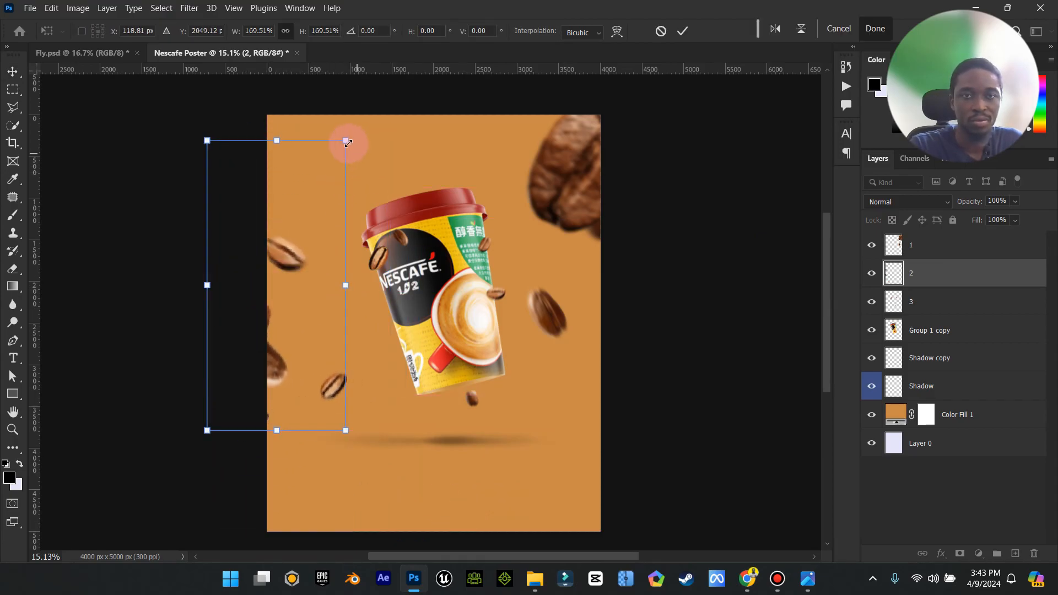
pyautogui.moveTo(347, 142); pyautogui.dragTo(380, 74)
pyautogui.moveTo(281, 264); pyautogui.dragTo(295, 381)
pyautogui.moveTo(346, 359); pyautogui.dragTo(357, 365)
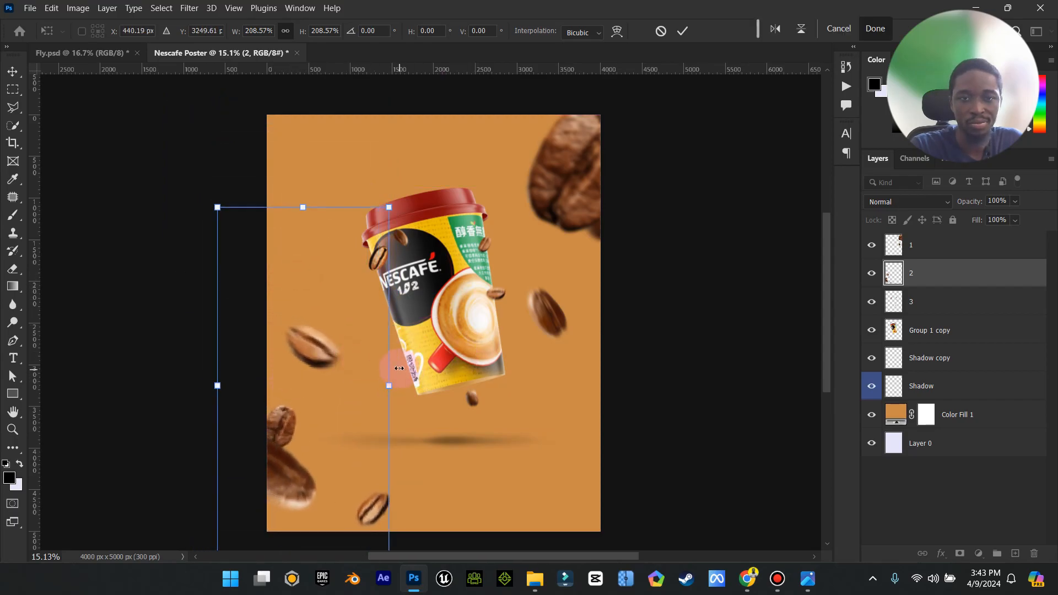
pyautogui.moveTo(396, 207); pyautogui.dragTo(416, 154)
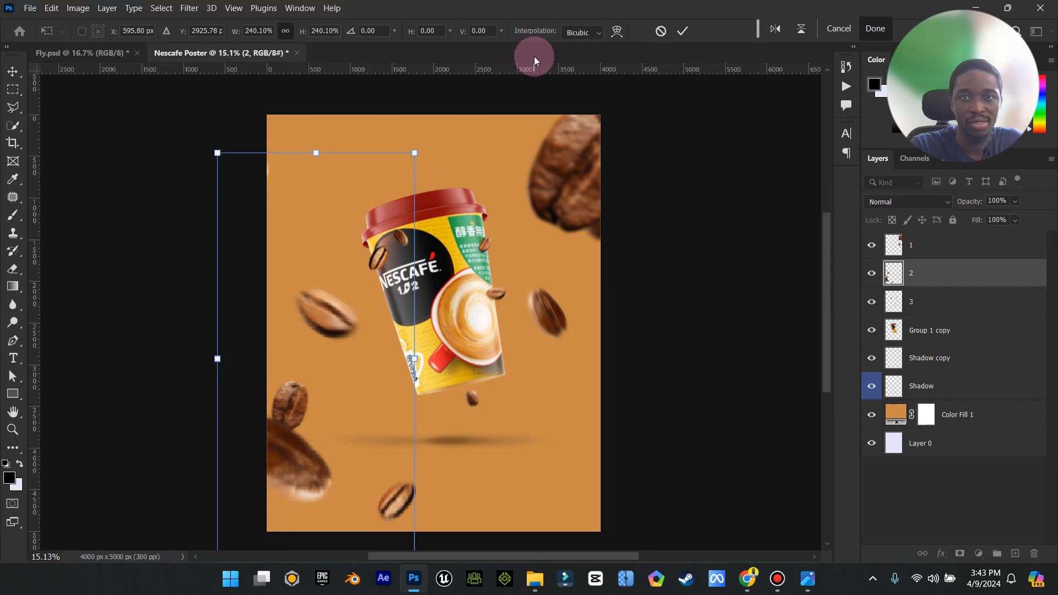
pyautogui.click(685, 28)
pyautogui.click(228, 34)
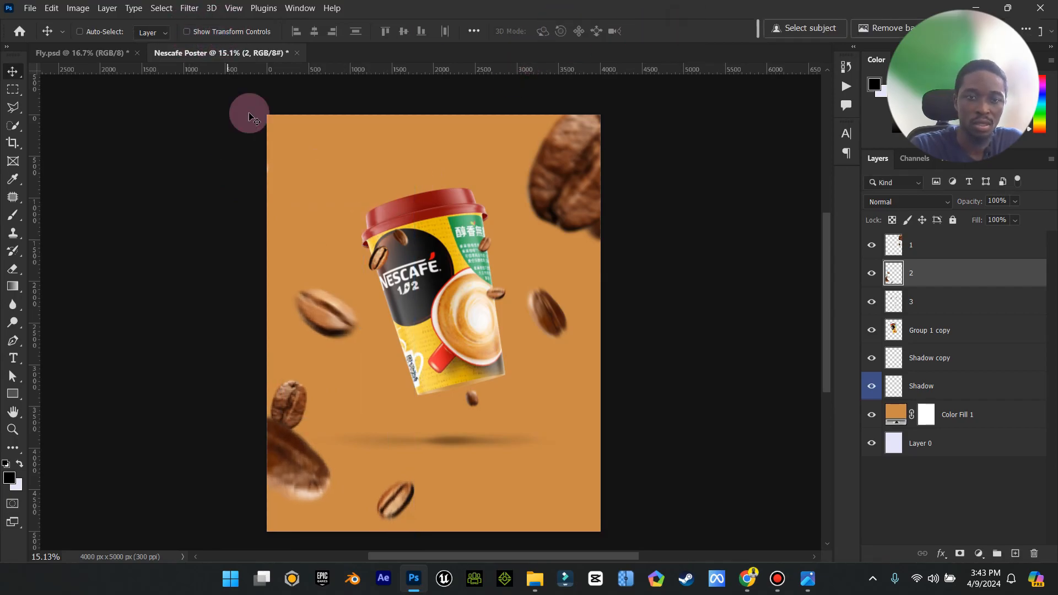
# - Lasso the two overlapping beans at the poster's lower-left edge on layer 2, delete them and clear the selection
pyautogui.click(12, 108)
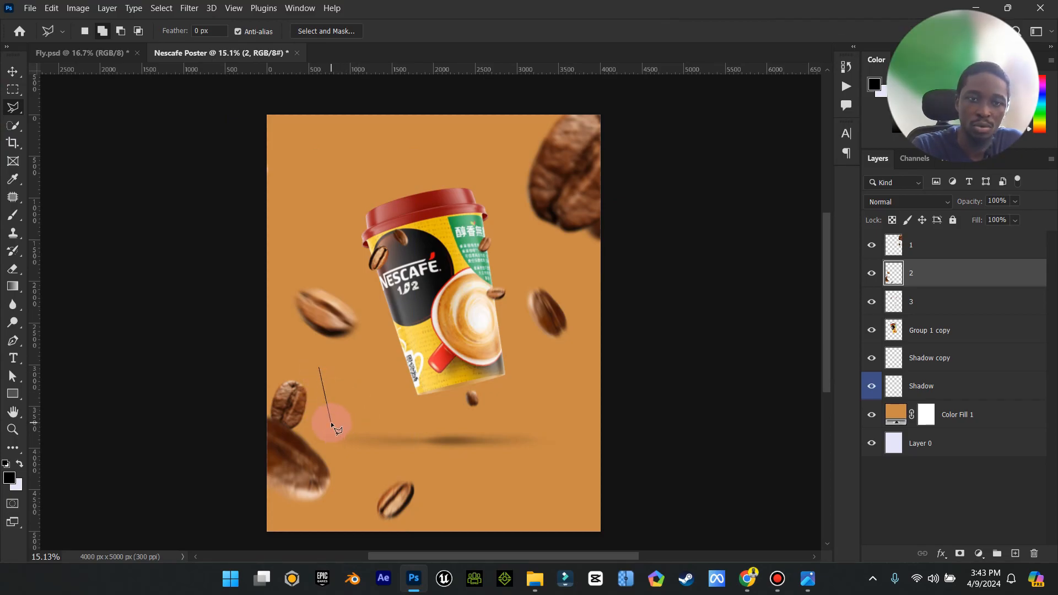
pyautogui.click(352, 498)
pyautogui.doubleClick(200, 339)
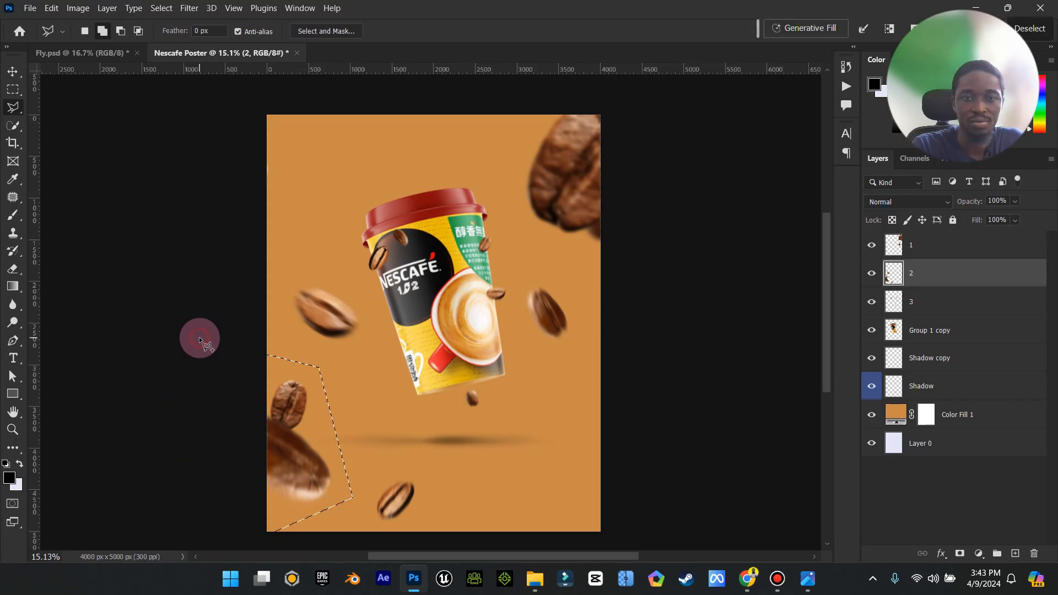
pyautogui.press('Delete')
pyautogui.rightClick(395, 275)
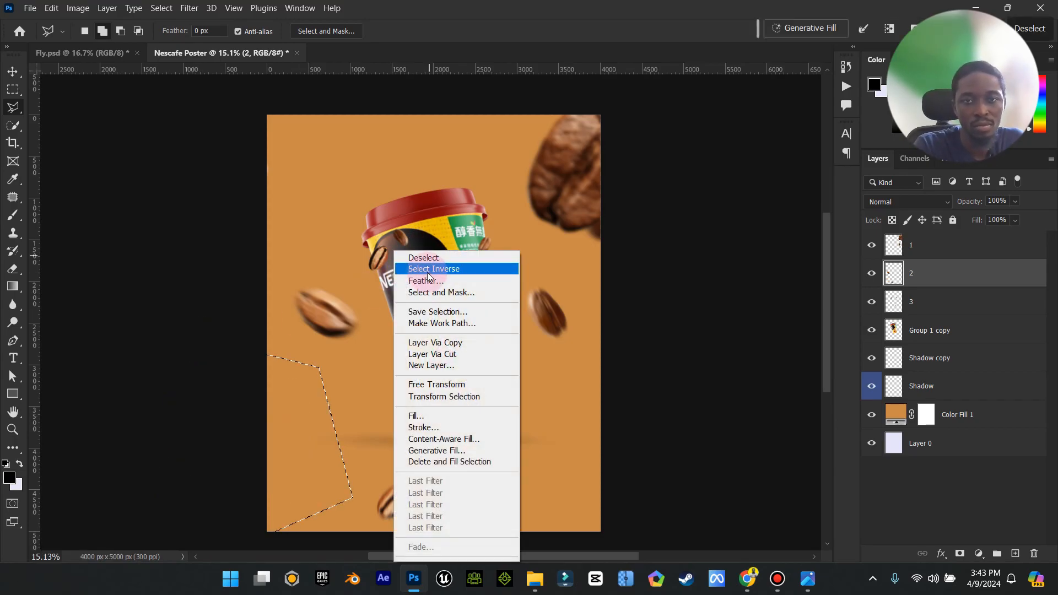
pyautogui.click(460, 259)
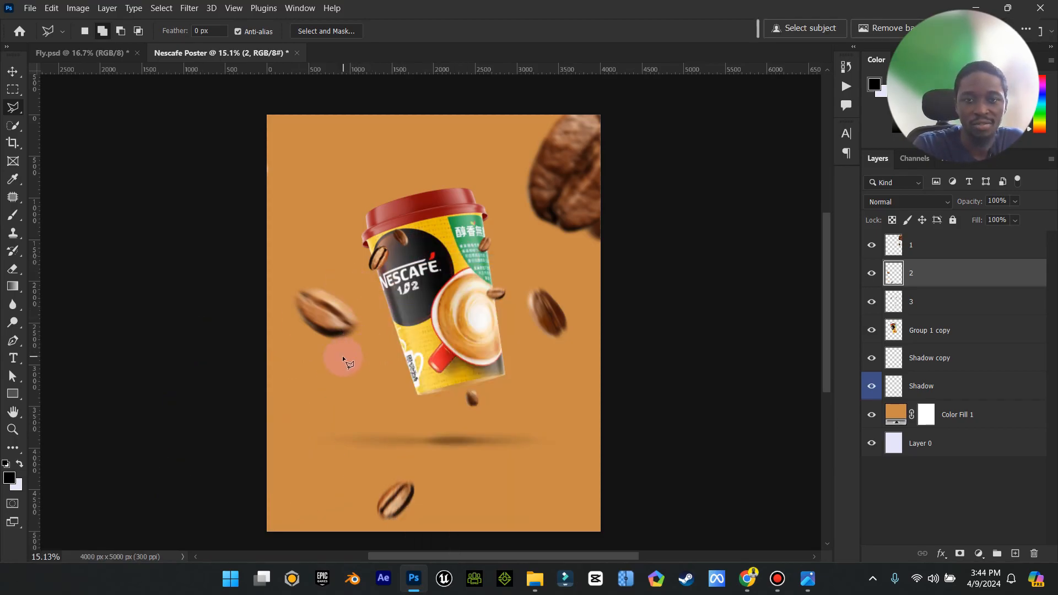
# - Lasso the bean left of the cup, copy it to a new layer and move the copy just below the original
pyautogui.doubleClick(375, 348)
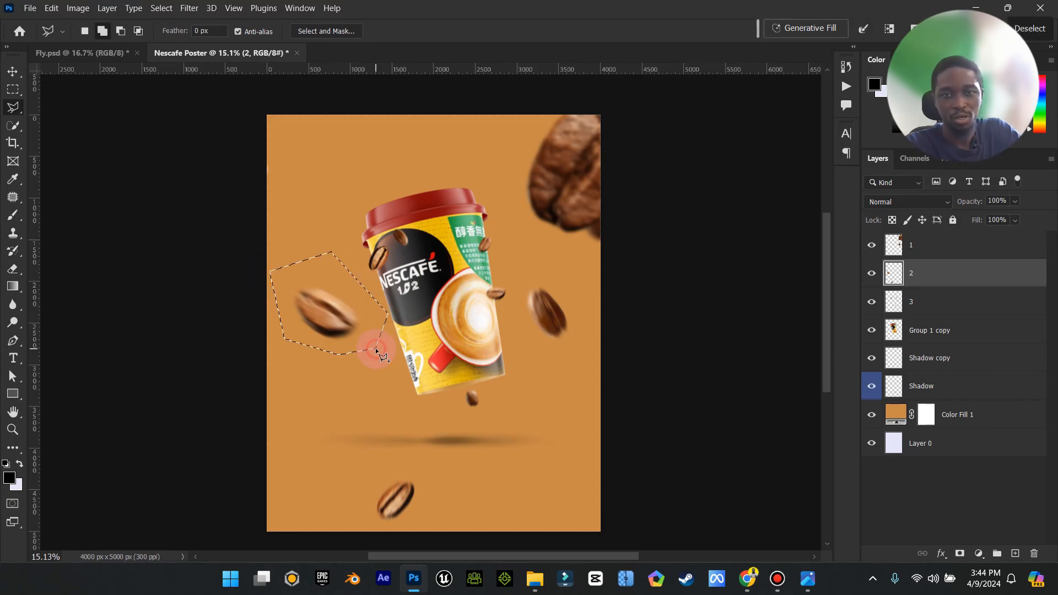
pyautogui.hotkey('ctrl', 'j')
pyautogui.click(13, 71)
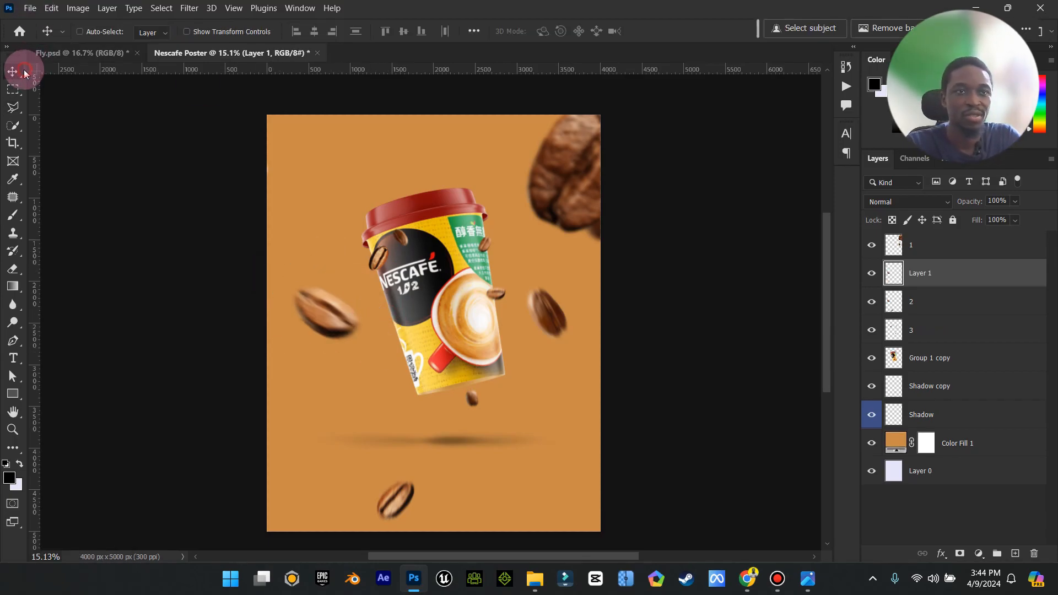
pyautogui.moveTo(325, 316); pyautogui.dragTo(325, 370)
# - Scale the copied bean to about 195%, rotate it about 92° and place it running off the poster's lower-left corner
pyautogui.click(229, 32)
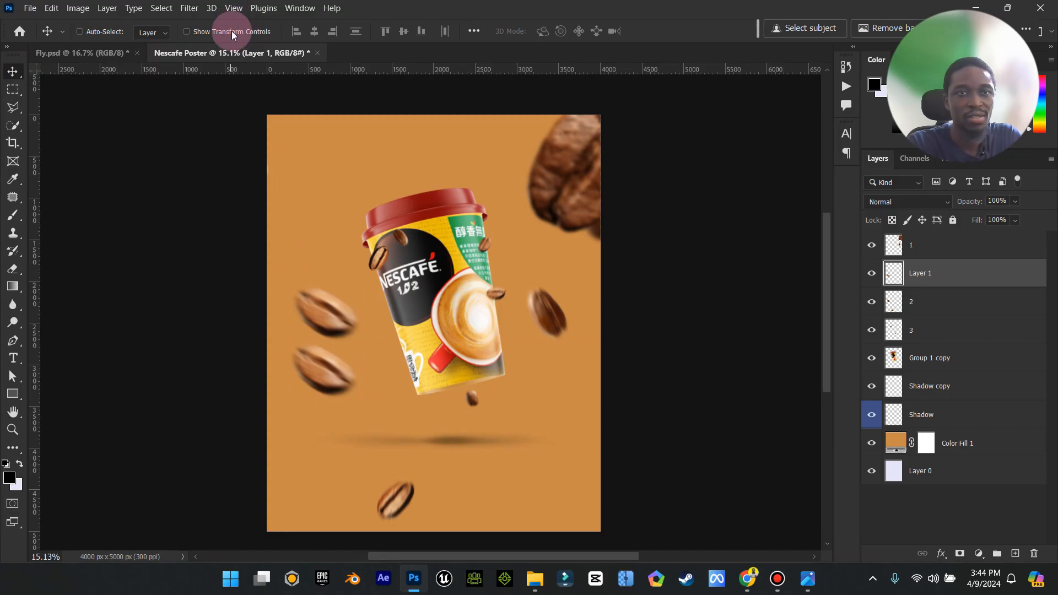
pyautogui.moveTo(373, 334); pyautogui.dragTo(413, 263)
pyautogui.moveTo(378, 303); pyautogui.dragTo(302, 444)
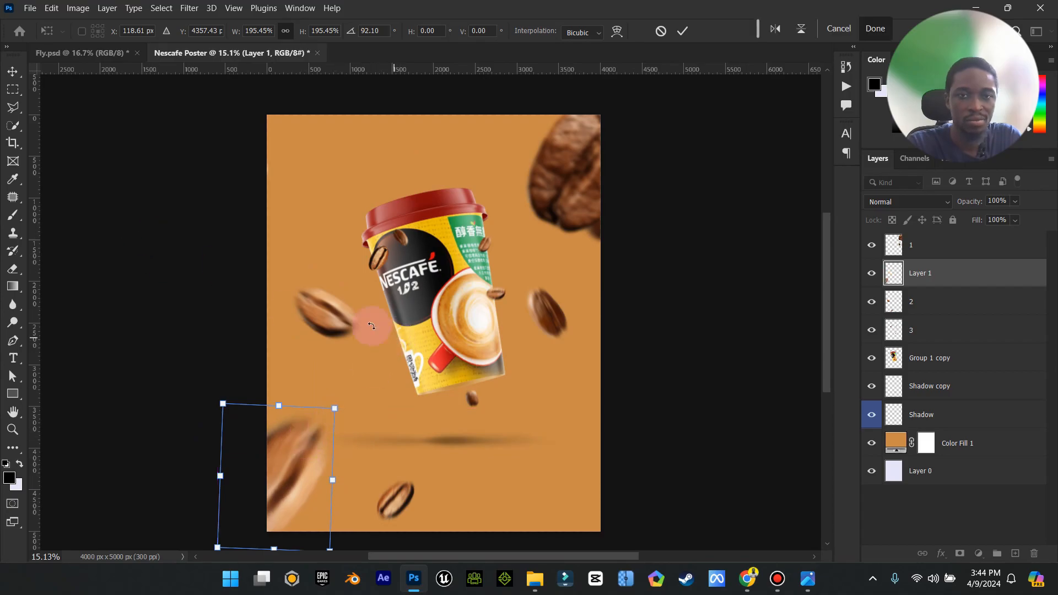
pyautogui.click(13, 71)
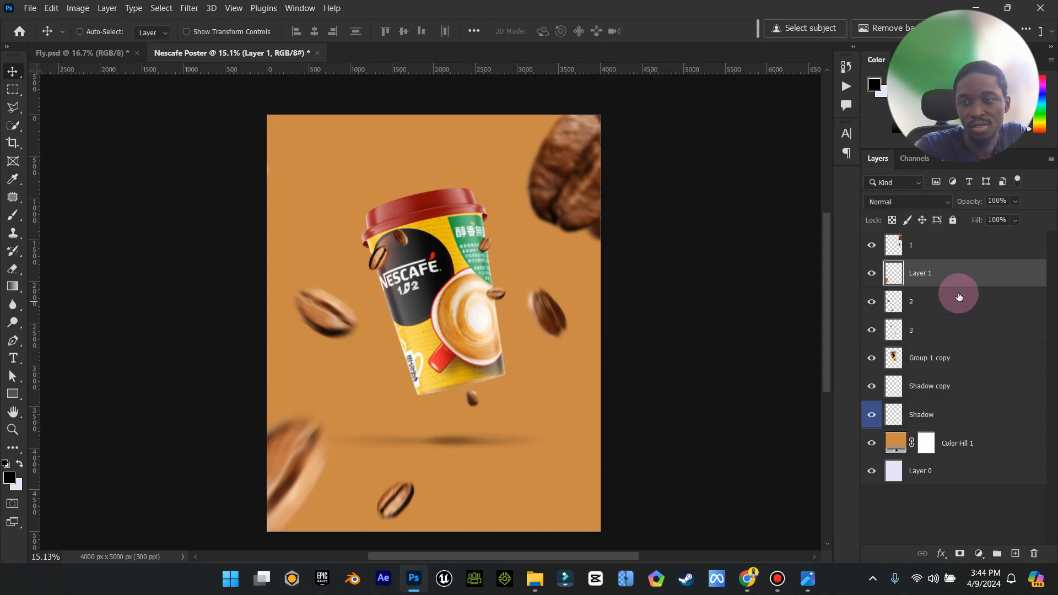
# - Enlarge the beans on layer 3 to about 111% around the cup and move that layer beneath Group 1 copy
pyautogui.click(942, 309)
pyautogui.click(942, 330)
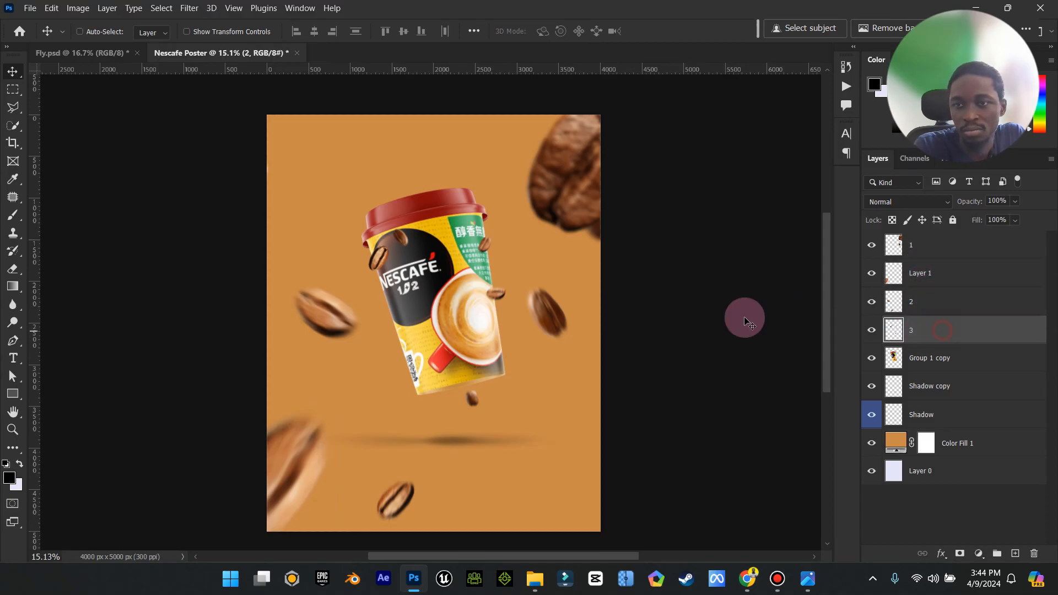
pyautogui.moveTo(456, 273)
pyautogui.mouseDown()
pyautogui.moveTo(455, 264)
pyautogui.moveTo(452, 273)
pyautogui.mouseUp()
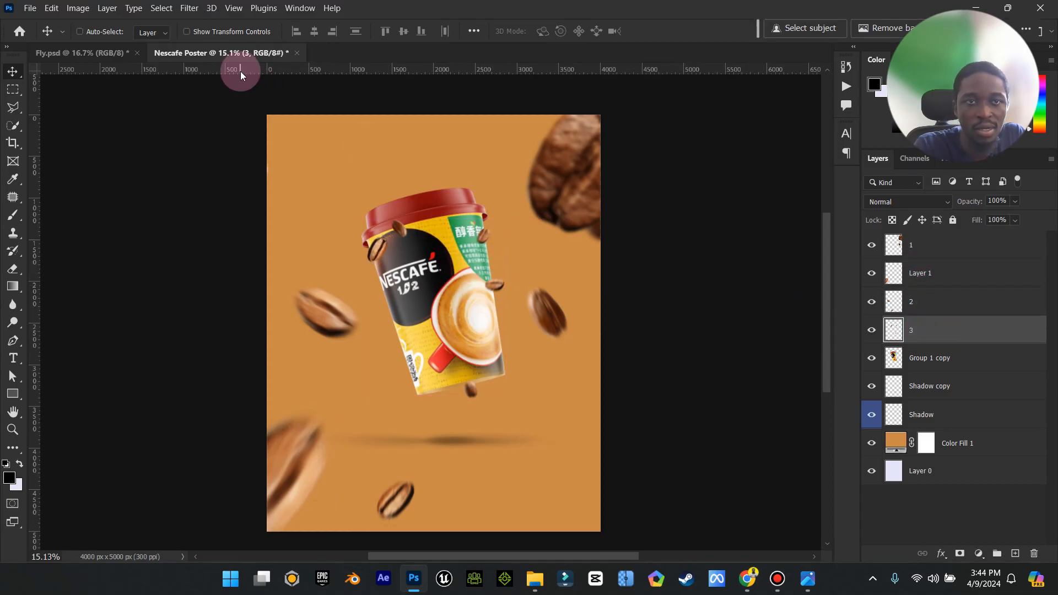
pyautogui.click(187, 31)
pyautogui.moveTo(504, 216); pyautogui.dragTo(509, 206)
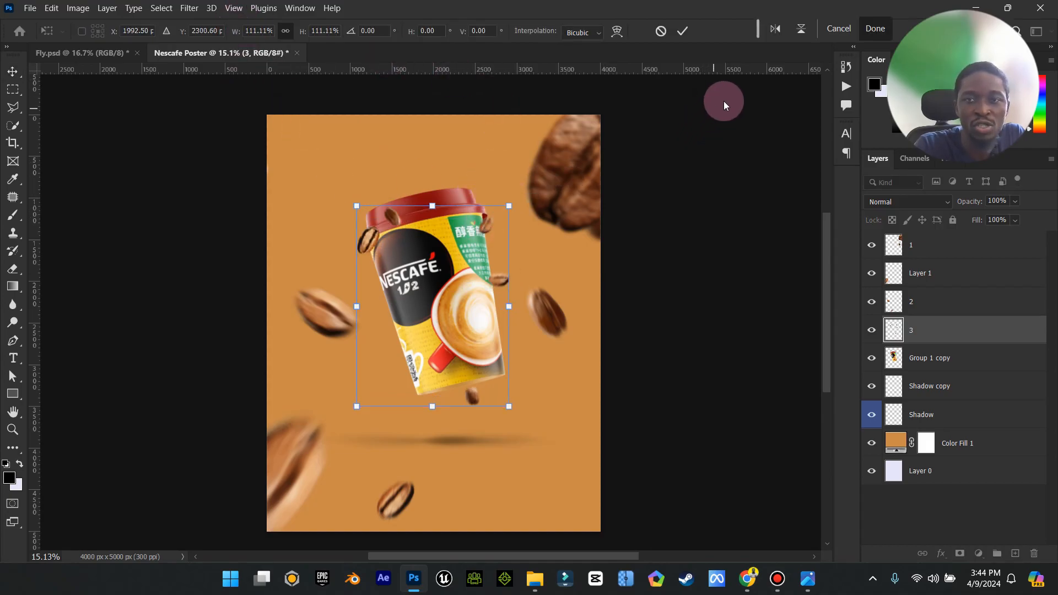
pyautogui.click(683, 31)
pyautogui.click(238, 32)
pyautogui.moveTo(962, 330); pyautogui.dragTo(949, 361)
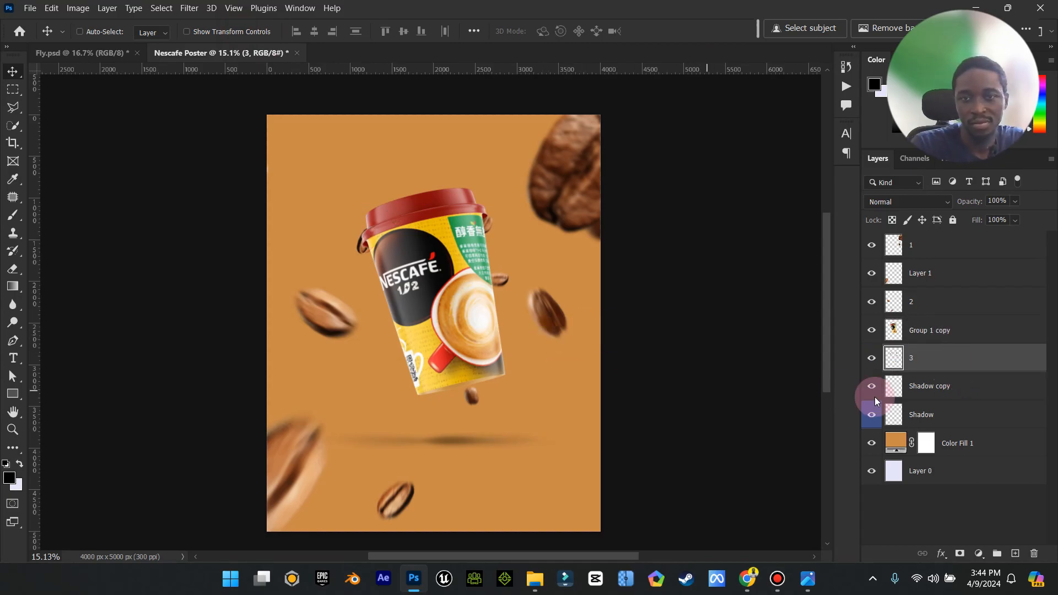
# - Shift the beans on layer 1 up and right, further off the poster's corner, and compare with the reference poster image
pyautogui.click(929, 248)
pyautogui.moveTo(576, 201); pyautogui.dragTo(583, 197)
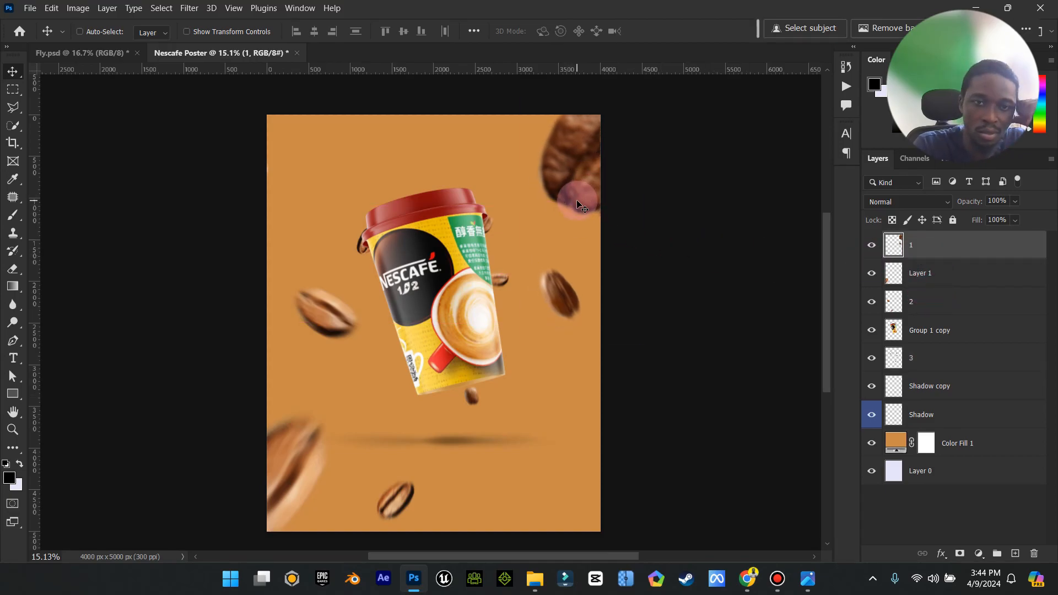
pyautogui.click(816, 578)
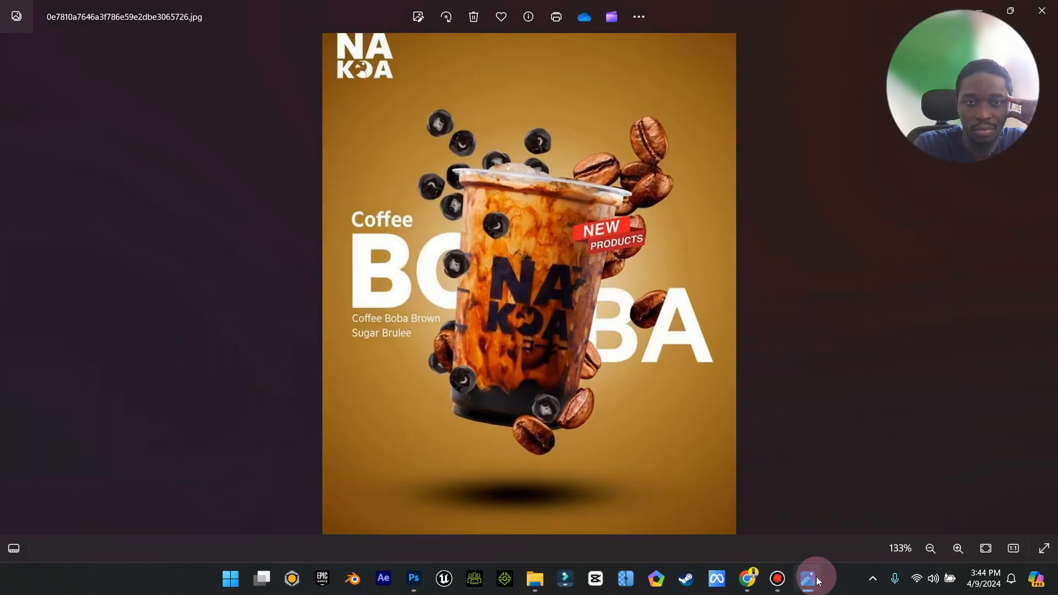
pyautogui.click(816, 578)
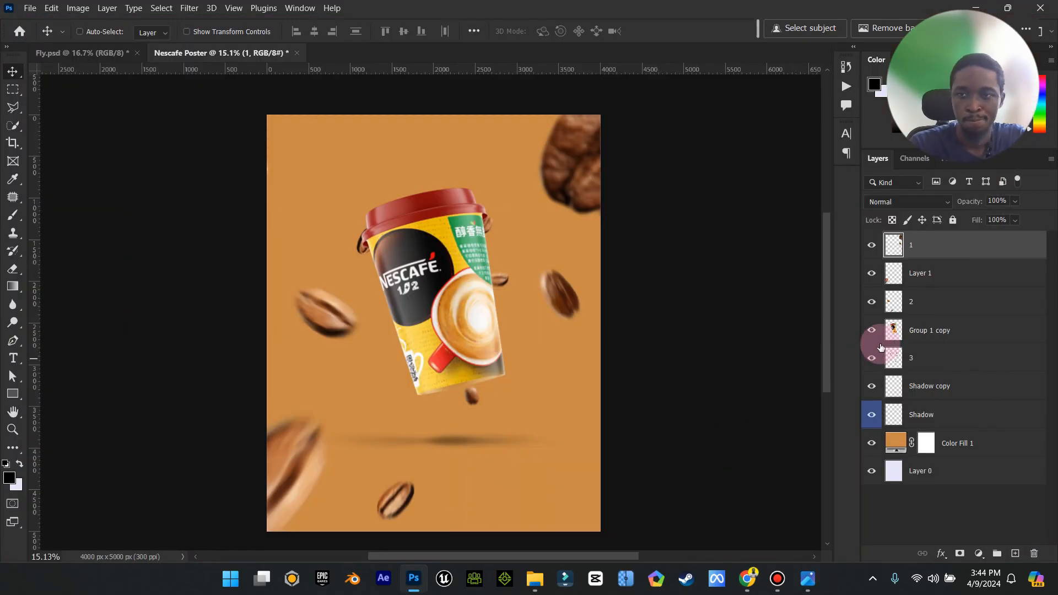
# - Move the Group 1 copy and Shadow copy layers together slightly down the poster
pyautogui.click(920, 331)
pyautogui.keyDown('ctrl'); pyautogui.click(943, 387); pyautogui.keyUp('ctrl')
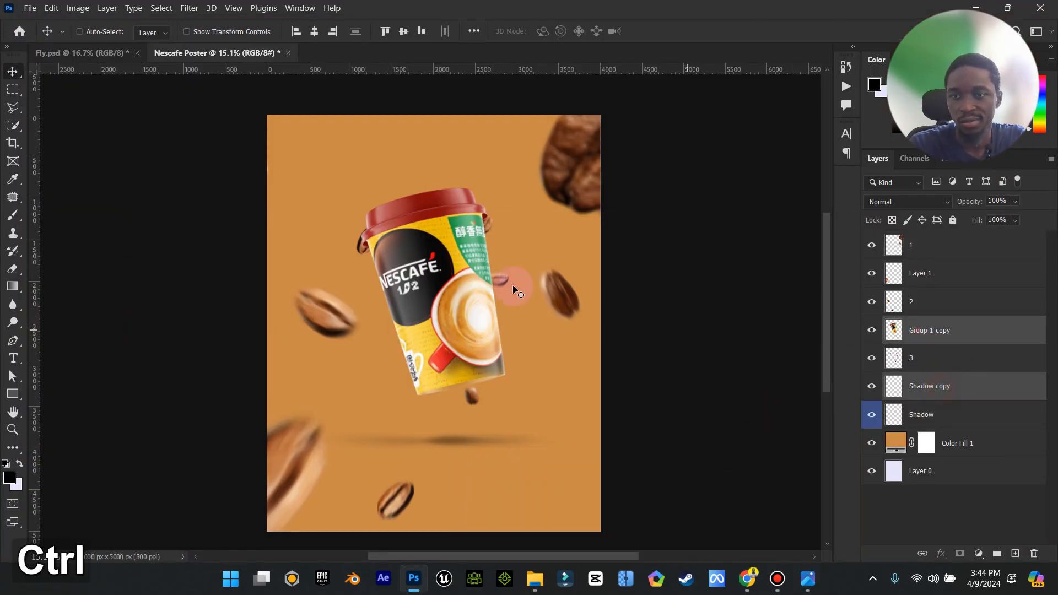
pyautogui.moveTo(444, 277); pyautogui.dragTo(448, 290)
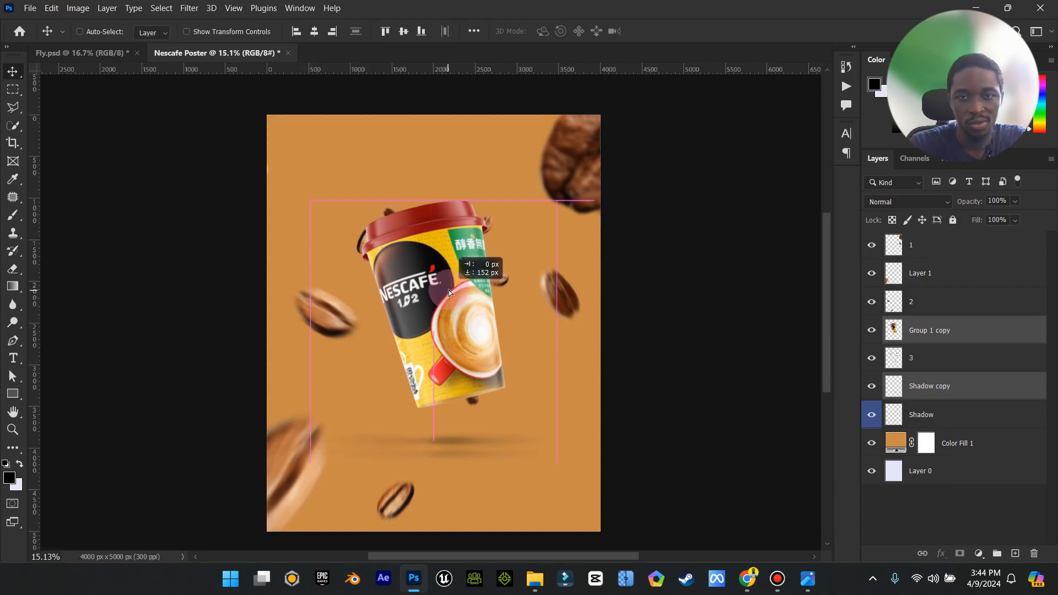
pyautogui.hotkey('ctrl', 'z')
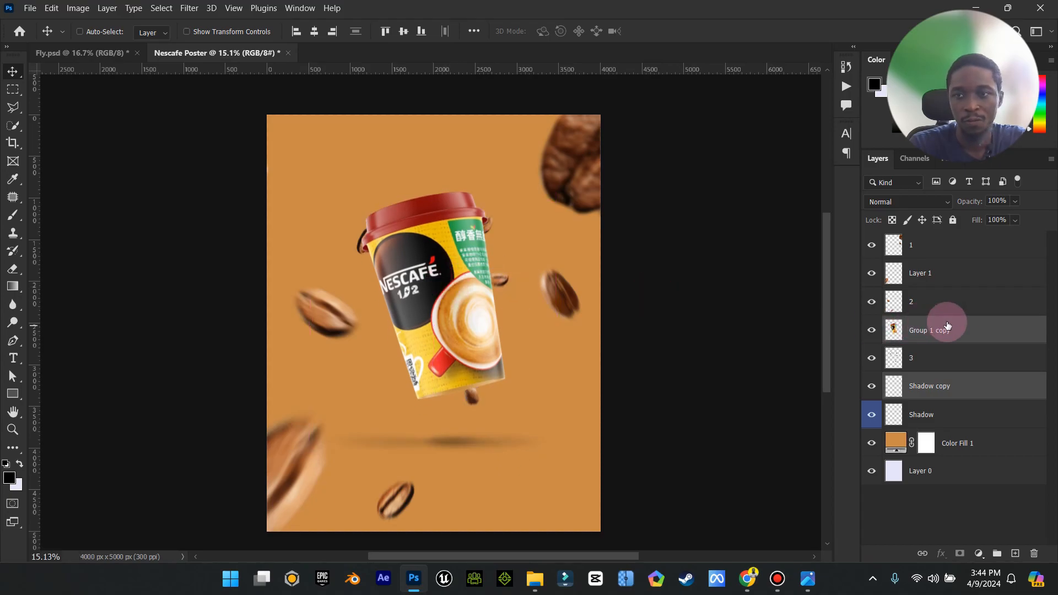
# - Move the beans on layer 2 and the beans on layer 3 slightly down to suit the cup's position
pyautogui.click(927, 303)
pyautogui.moveTo(572, 304); pyautogui.dragTo(570, 319)
pyautogui.click(931, 358)
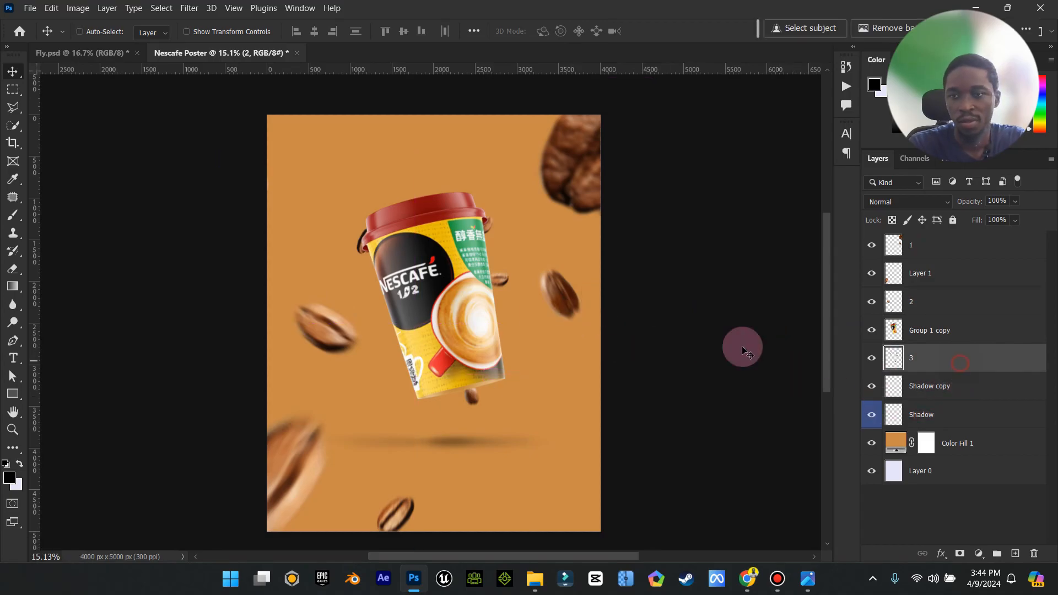
pyautogui.moveTo(499, 278); pyautogui.dragTo(504, 298)
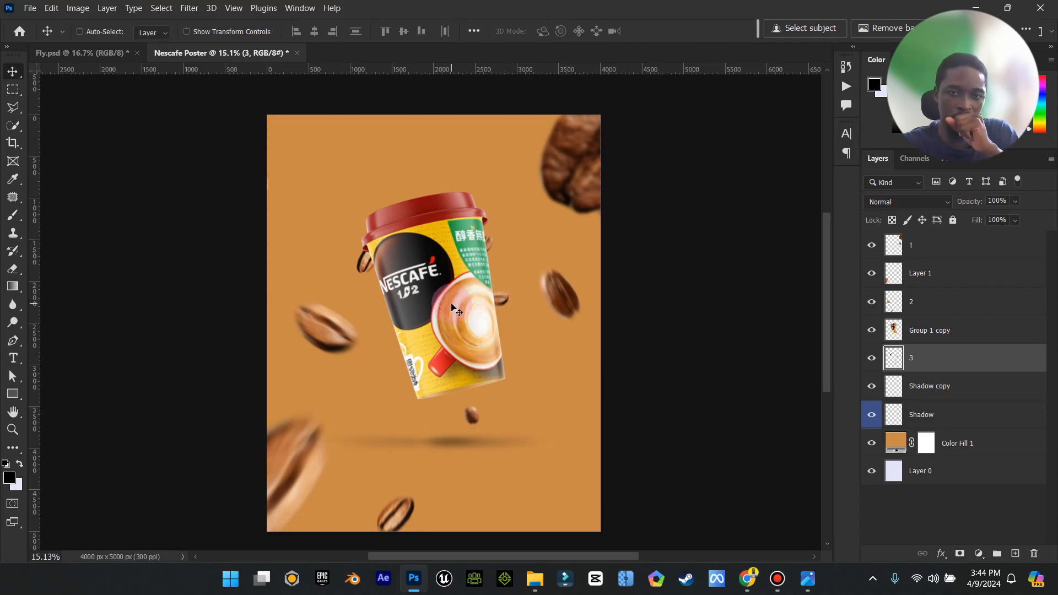
pyautogui.press('ctrl')
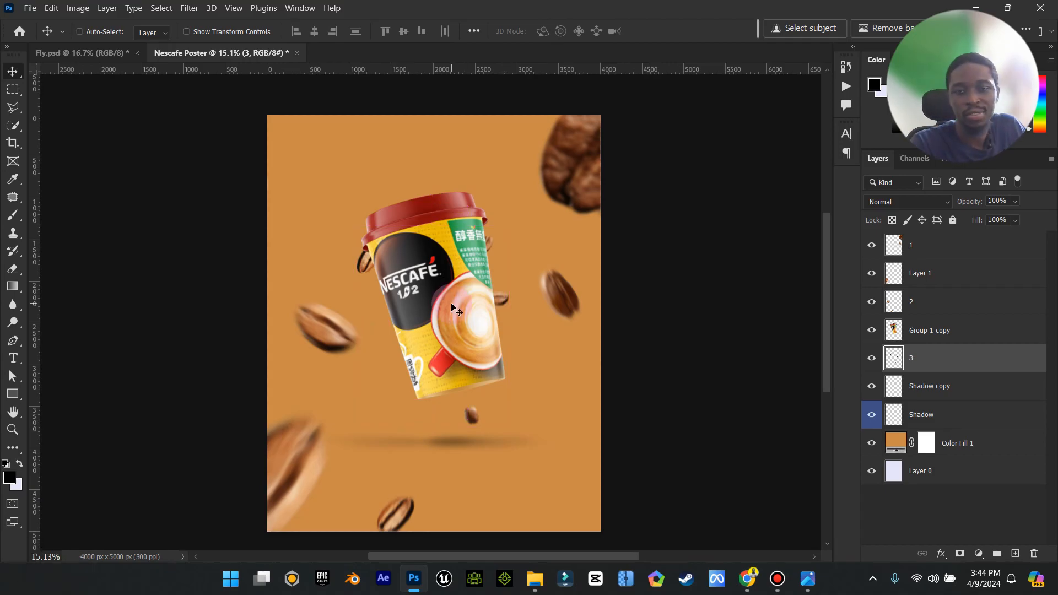
# - Add a new layer directly above Color Fill 1 and name it Light
pyautogui.click(965, 445)
pyautogui.click(895, 447)
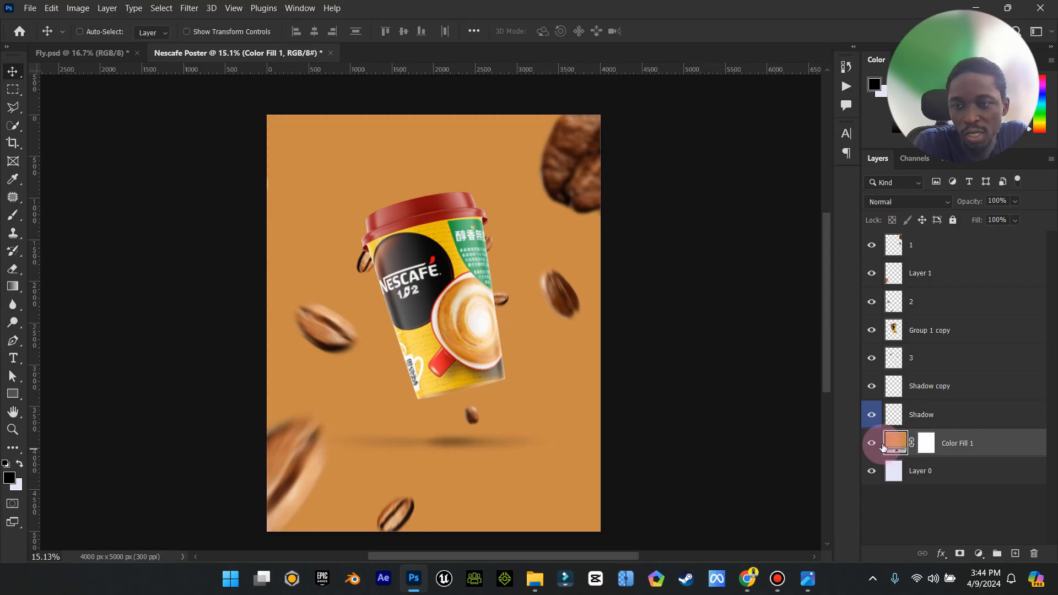
pyautogui.click(1015, 554)
pyautogui.press('capslock')
pyautogui.write('Ligh')
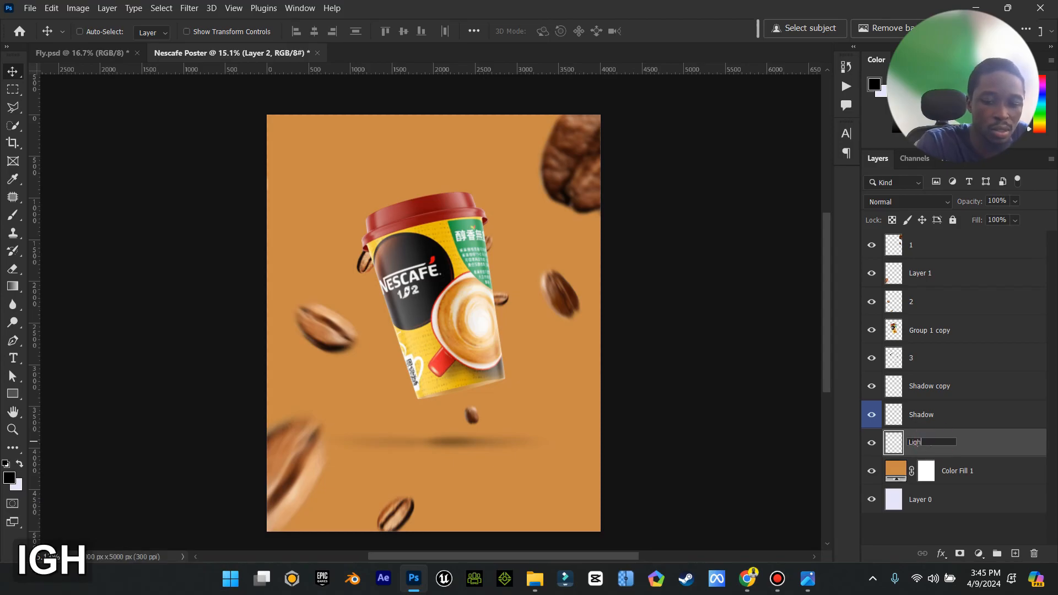
pyautogui.write('t')
pyautogui.press('Return')
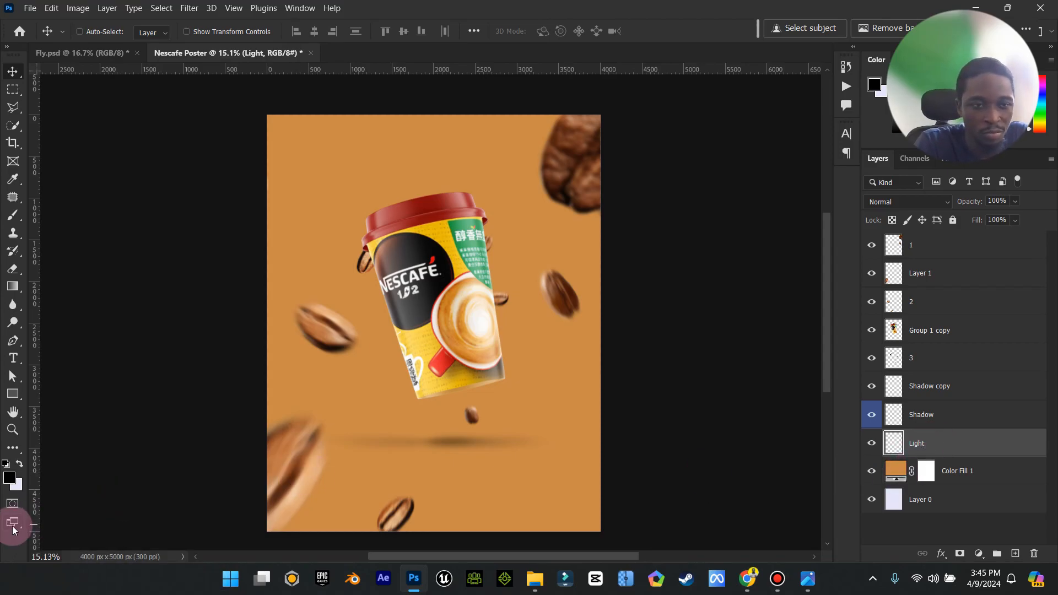
# - Sample the poster's background as the foreground color and lighten it to the pale orange fcc387
pyautogui.click(7, 478)
pyautogui.click(574, 305)
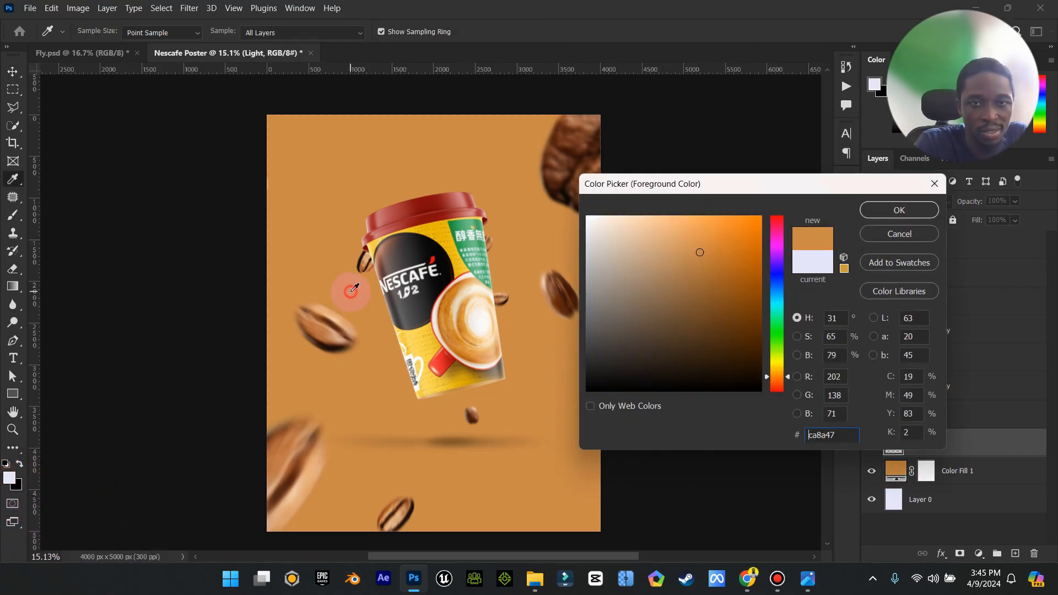
pyautogui.moveTo(700, 251)
pyautogui.mouseDown()
pyautogui.moveTo(680, 217)
pyautogui.moveTo(667, 216)
pyautogui.mouseUp()
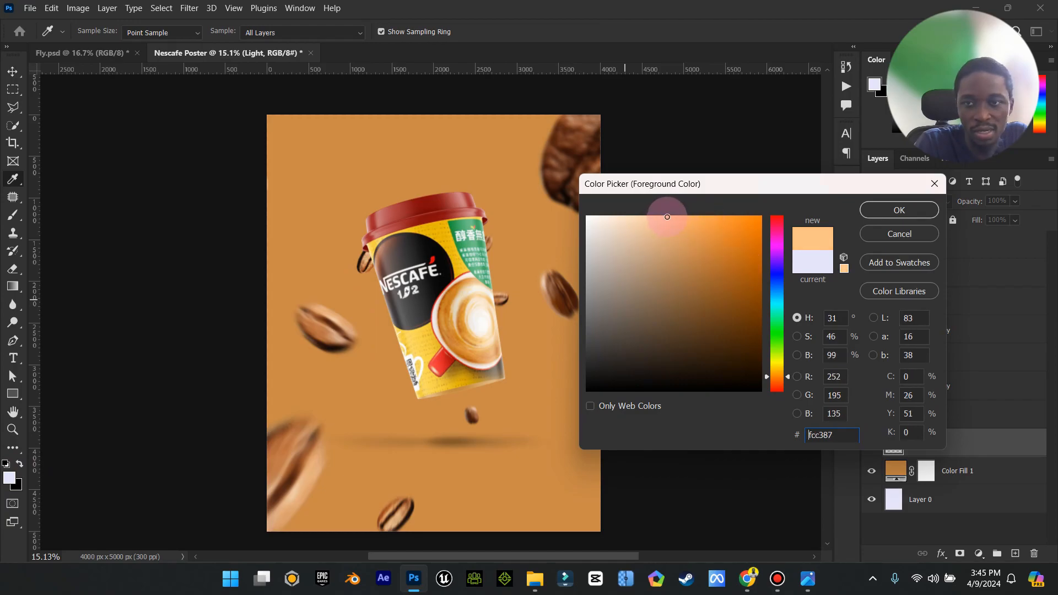
pyautogui.click(899, 210)
# - Paint a soft glow behind the cup on the Light layer with a 3800 px brush
pyautogui.click(12, 215)
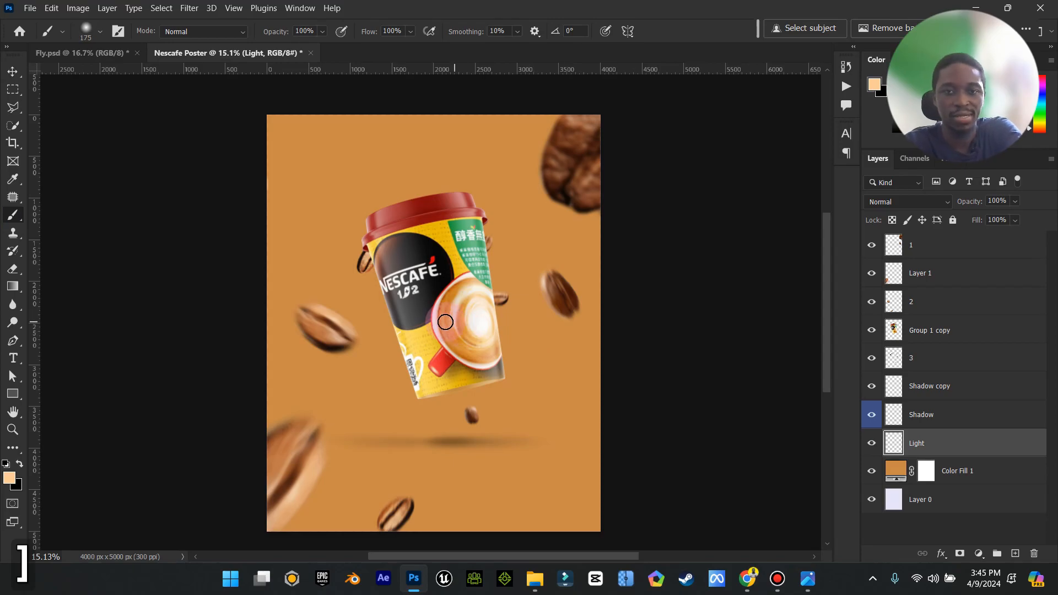
pyautogui.press(']')
pyautogui.press(']')
pyautogui.press(']')
pyautogui.press(']')
pyautogui.press(']')
pyautogui.press(']')
pyautogui.press(']')
pyautogui.press(']')
pyautogui.press(']')
pyautogui.press(']')
pyautogui.press(']')
pyautogui.press(']')
pyautogui.press(']')
pyautogui.press(']')
pyautogui.press(']')
pyautogui.press(']')
pyautogui.press(']')
pyautogui.press(']')
pyautogui.press(']')
pyautogui.press(']')
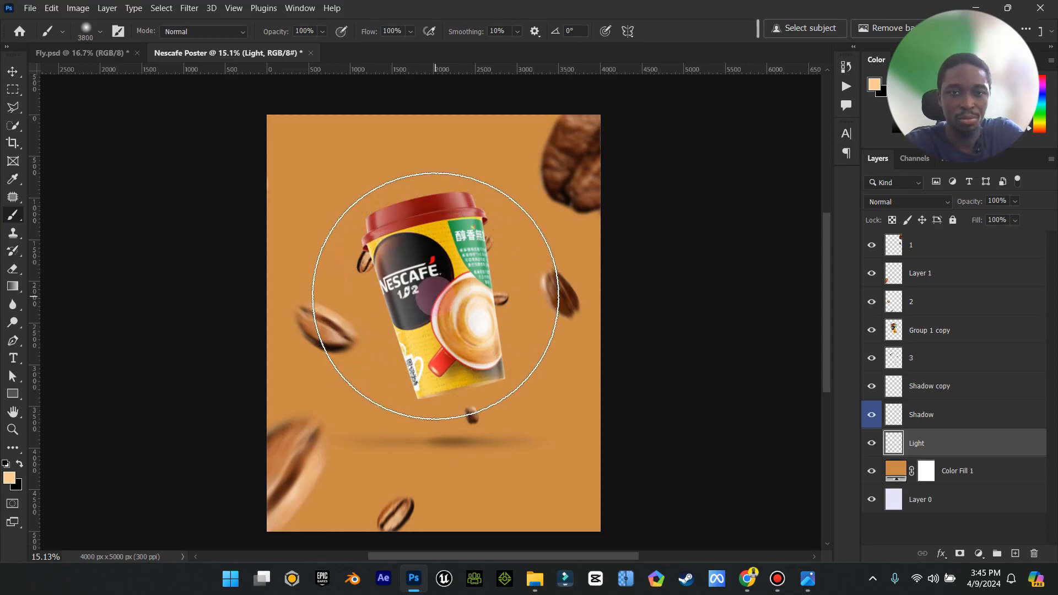
pyautogui.click(435, 296)
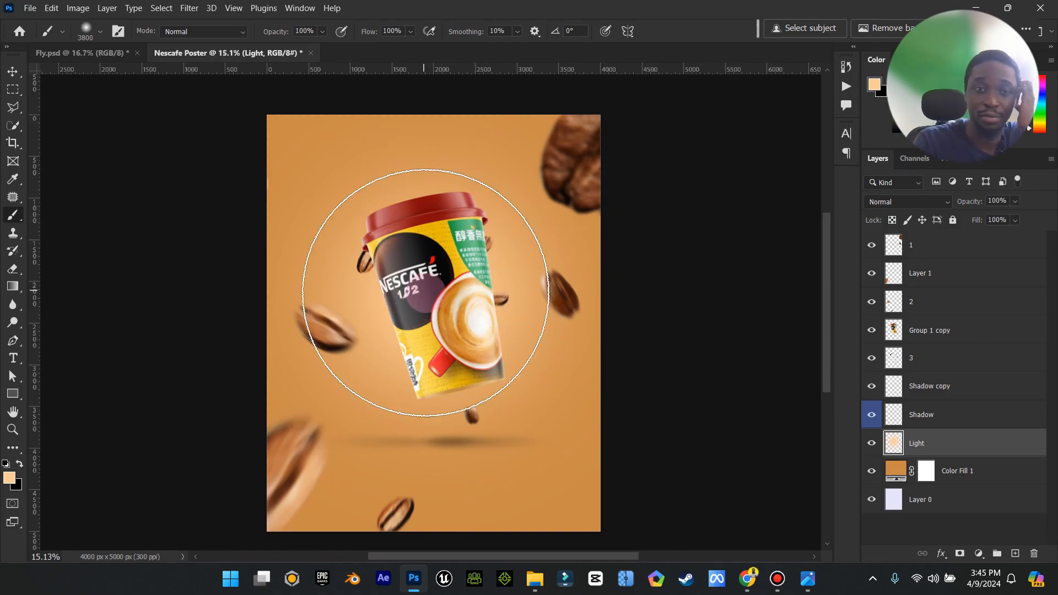
# - Try one more glow dab behind the cup on the Light layer, and undo it
pyautogui.click(435, 281)
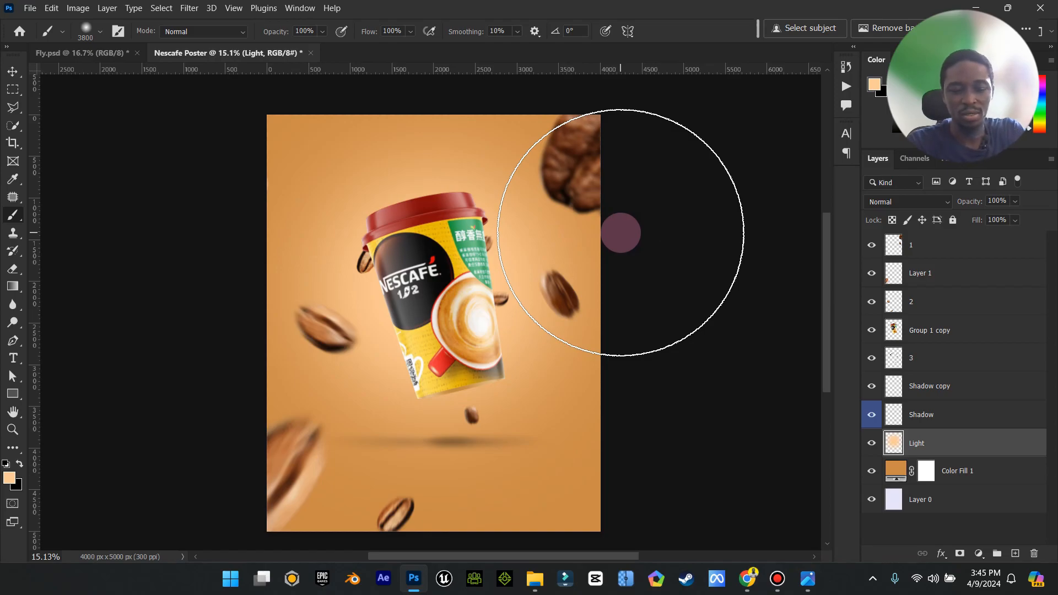
pyautogui.hotkey('ctrl', 'z')
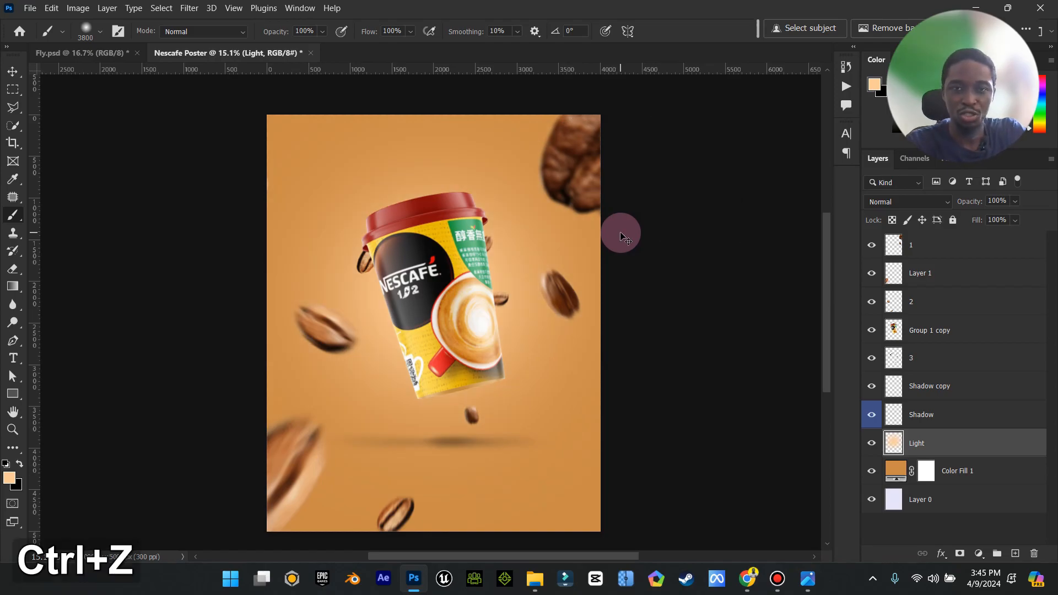
pyautogui.click(11, 71)
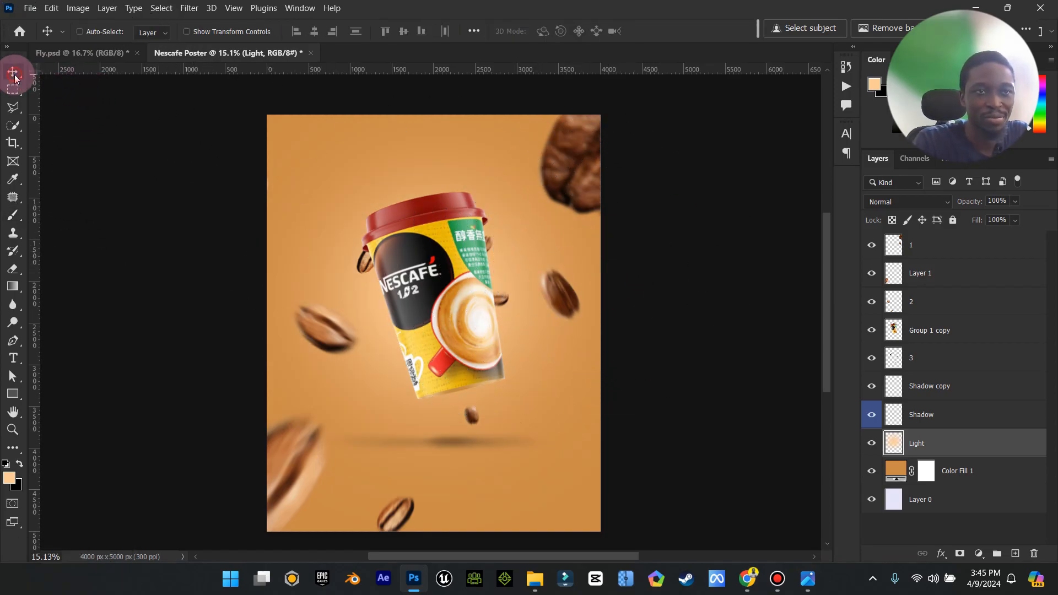
# - Add a new layer directly above the Light layer and name it Shadow
pyautogui.click(12, 427)
pyautogui.moveTo(477, 407); pyautogui.dragTo(470, 409)
pyautogui.scroll(-1, 471, 408)
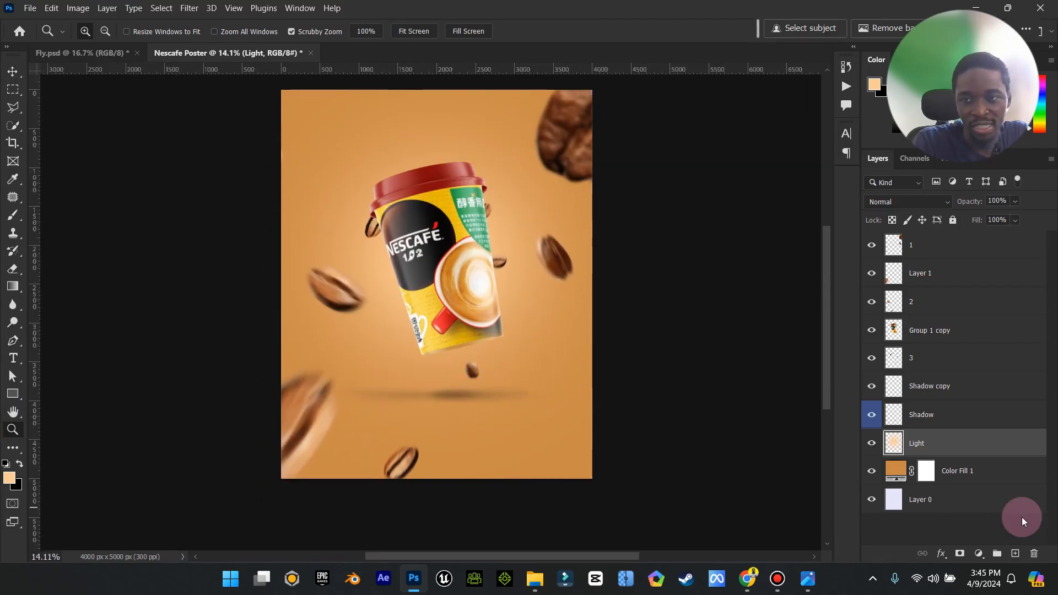
pyautogui.click(1015, 554)
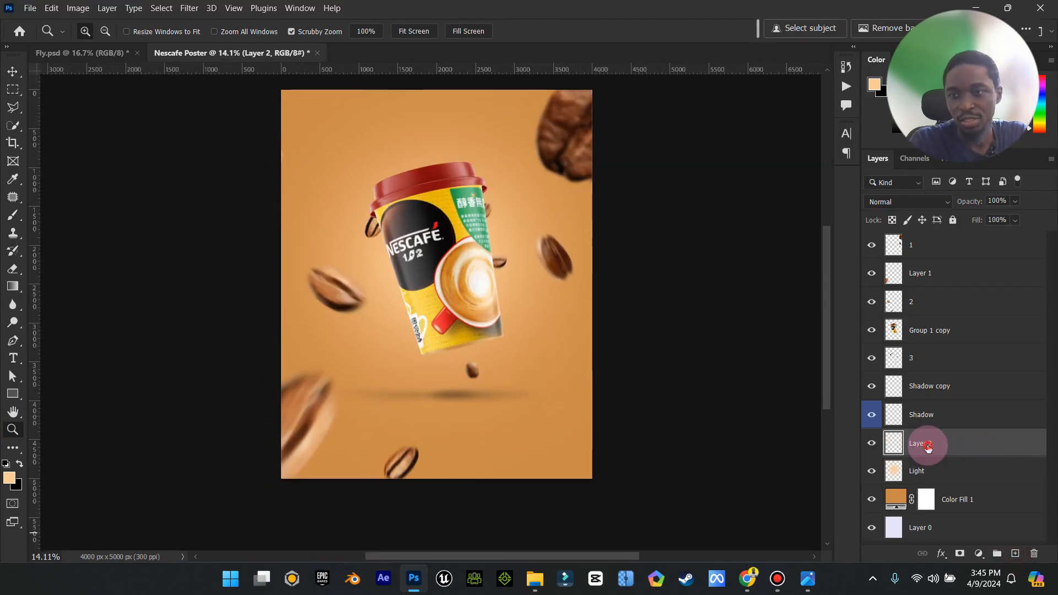
pyautogui.write('Shado')
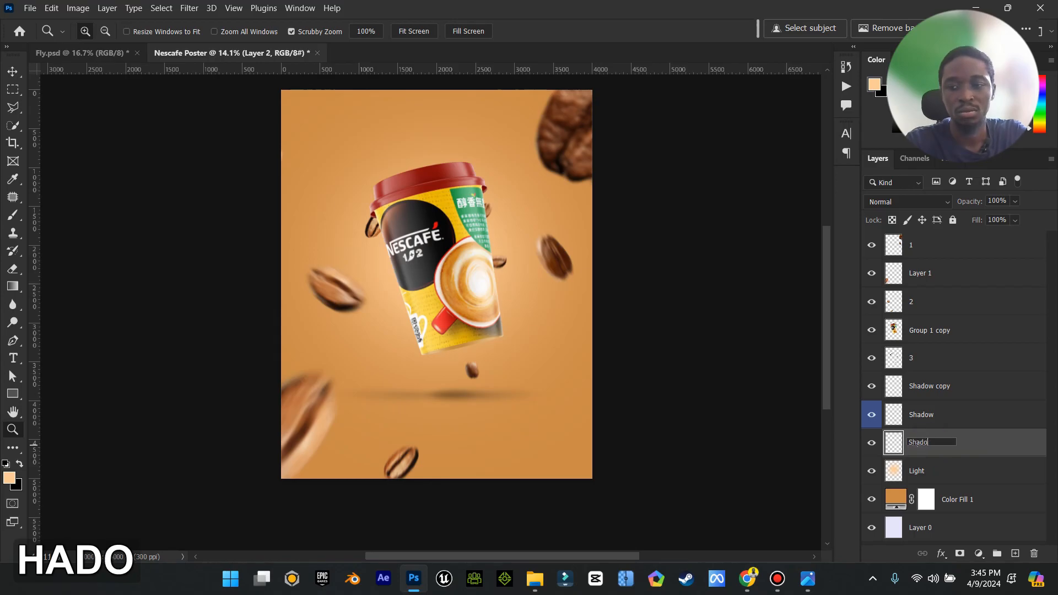
pyautogui.press('Return')
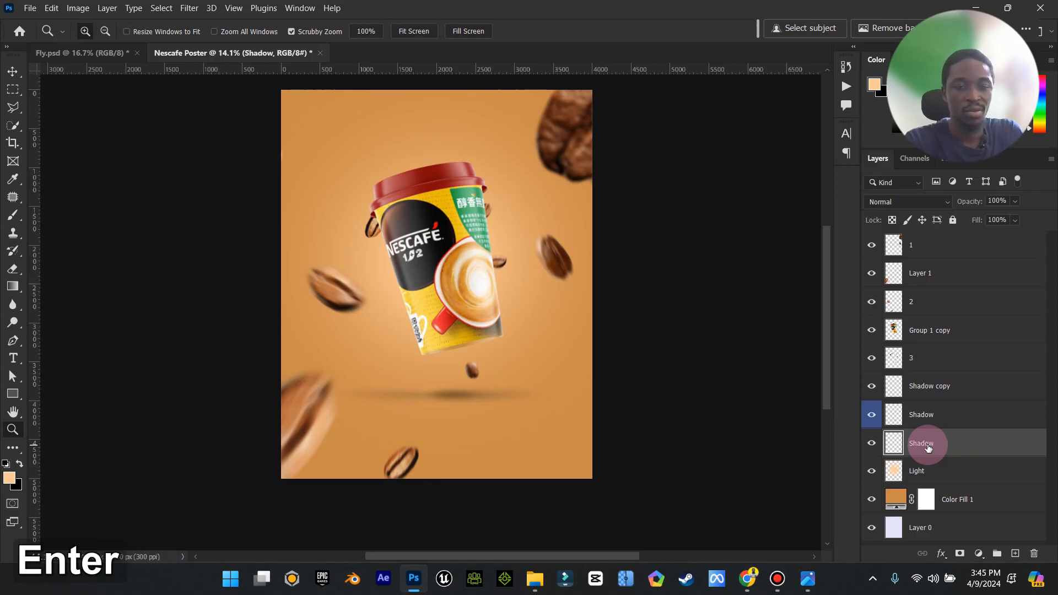
# - Sample the poster's background as the foreground color and darken it to a deep brown
pyautogui.click(10, 477)
pyautogui.click(552, 464)
pyautogui.moveTo(716, 260); pyautogui.dragTo(721, 280)
pyautogui.click(904, 212)
# - Darken the poster's outer edges on the new Shadow layer by painting around them with the 3800 px soft brush
pyautogui.press('z')
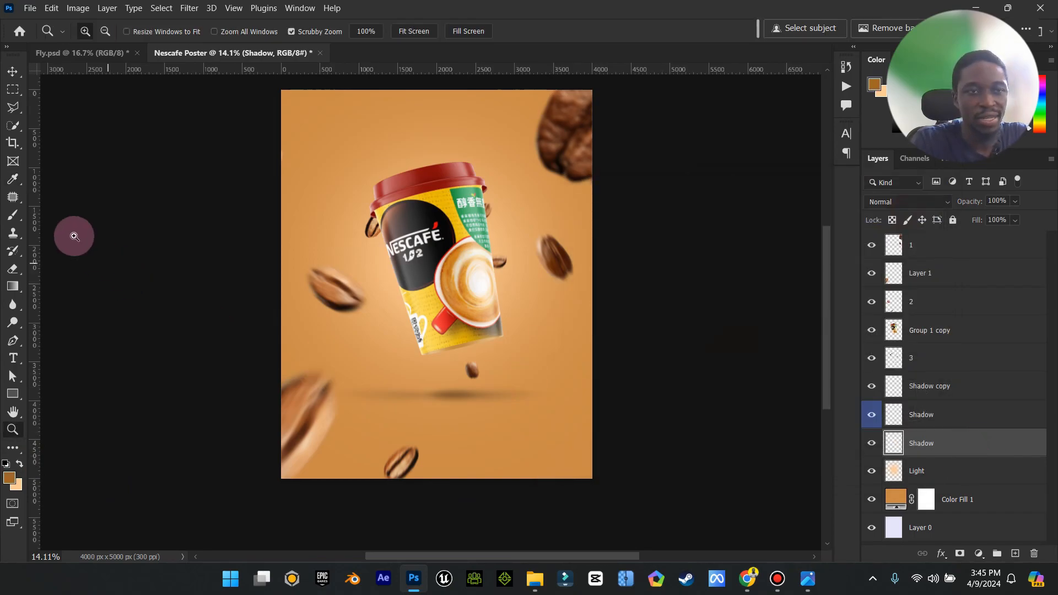
pyautogui.moveTo(462, 304); pyautogui.dragTo(452, 307)
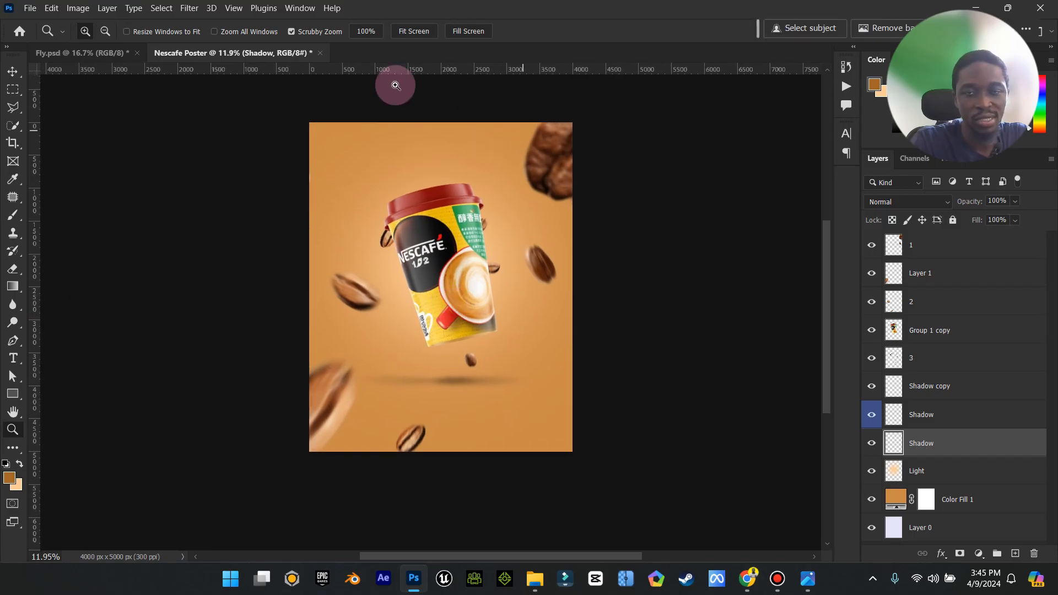
pyautogui.click(13, 214)
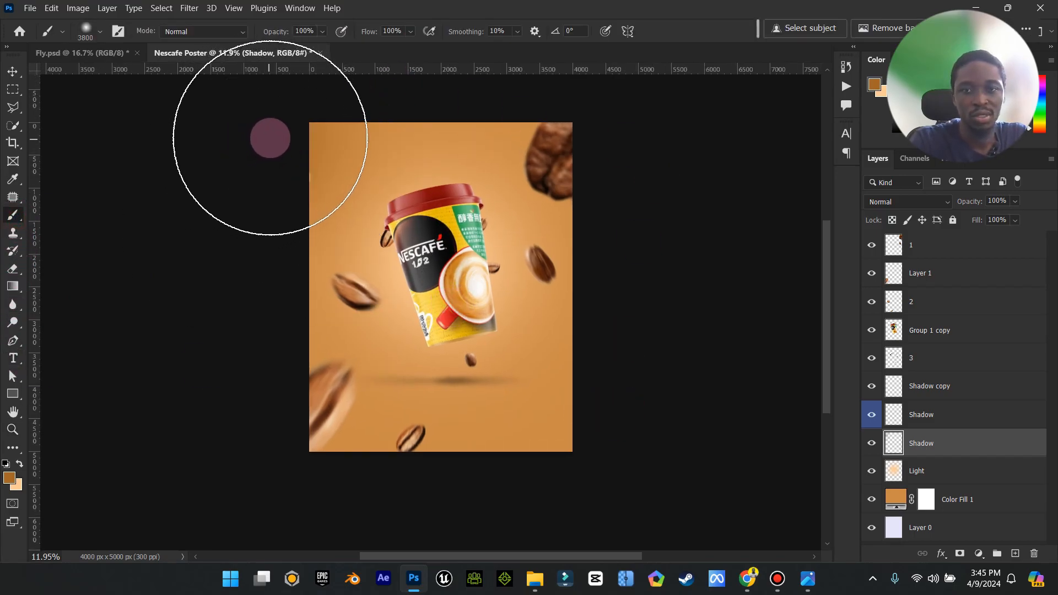
pyautogui.moveTo(238, 232); pyautogui.dragTo(184, 482)
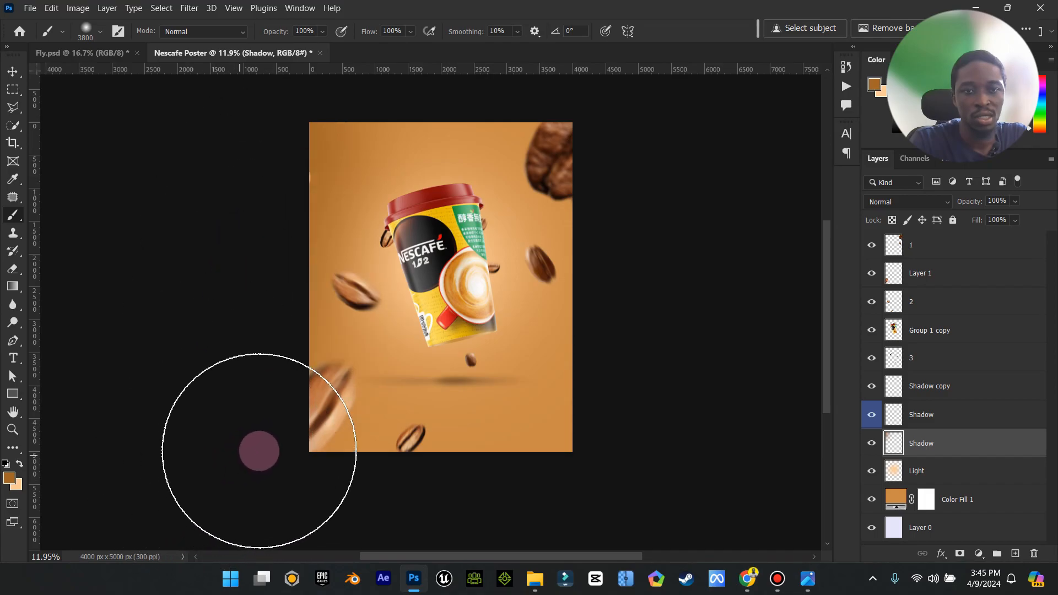
pyautogui.moveTo(380, 506); pyautogui.dragTo(680, 509)
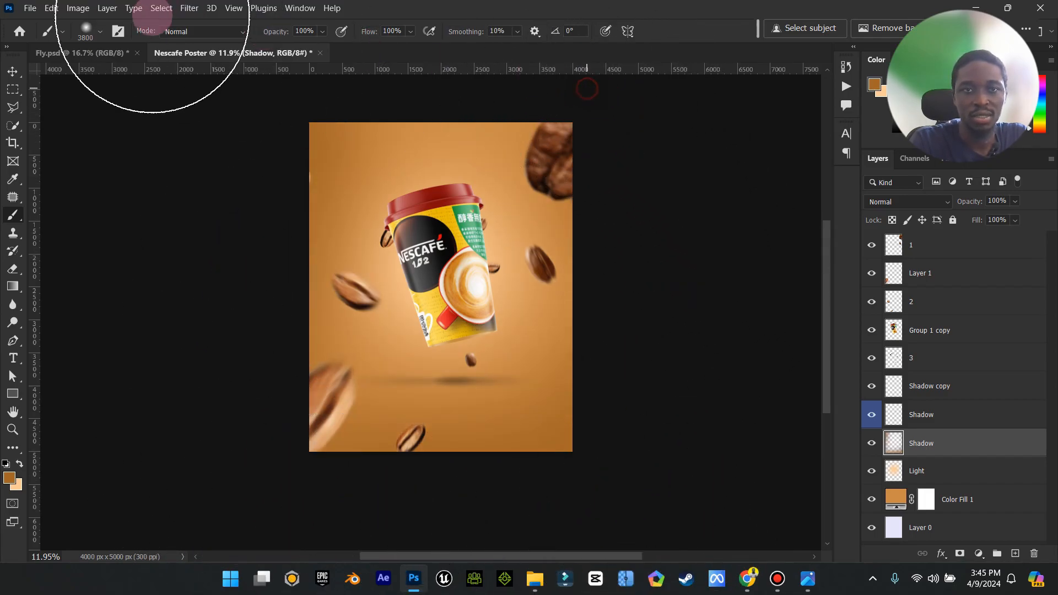
# - Move the edge Shadow layer to the top of the layer stack and enlarge it beyond the poster's borders
pyautogui.click(12, 74)
pyautogui.moveTo(951, 444); pyautogui.dragTo(942, 244)
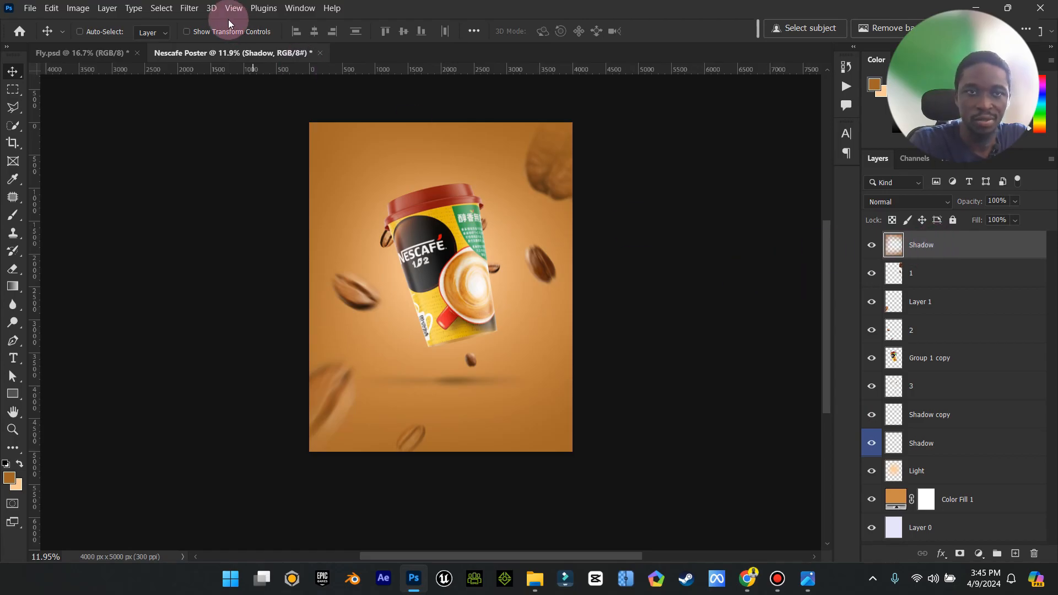
pyautogui.moveTo(571, 121); pyautogui.dragTo(675, 66)
pyautogui.click(682, 32)
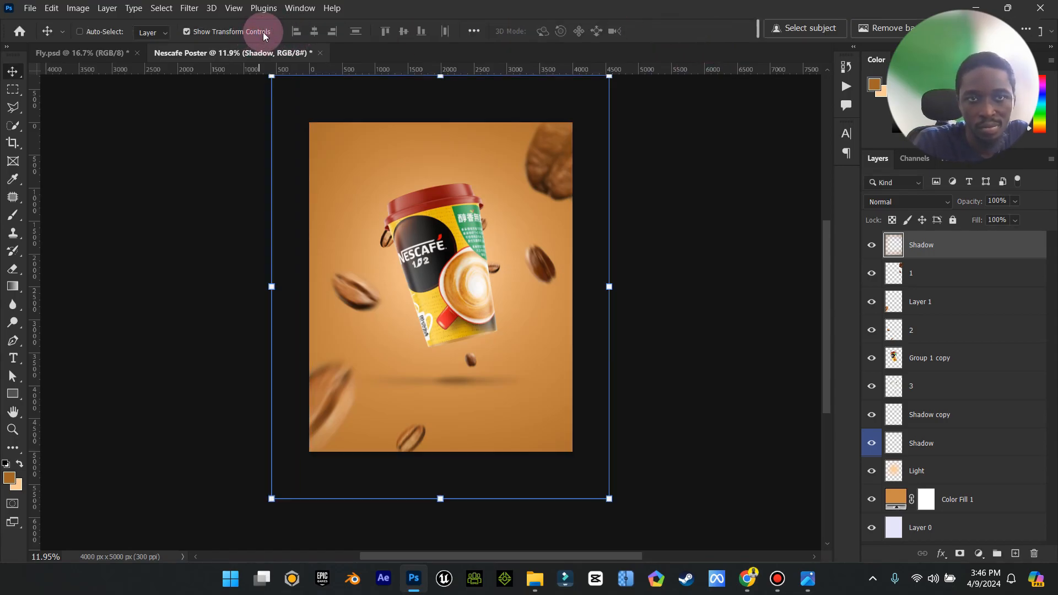
pyautogui.click(265, 34)
# - Compare the poster with and without the topmost Shadow layer and set that layer's blend mode to Multiply
pyautogui.click(864, 249)
pyautogui.click(864, 251)
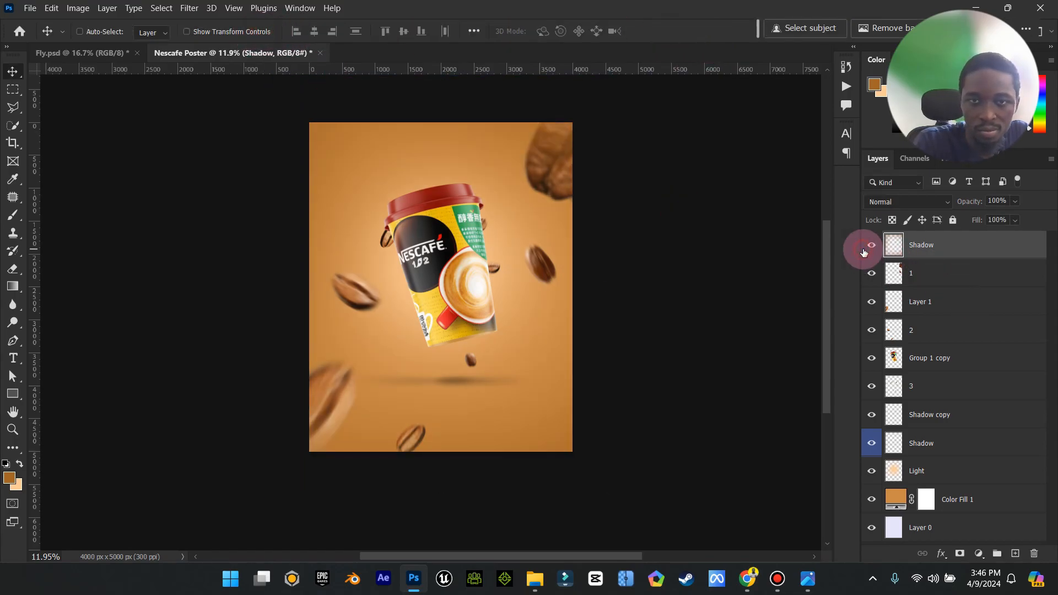
pyautogui.click(947, 202)
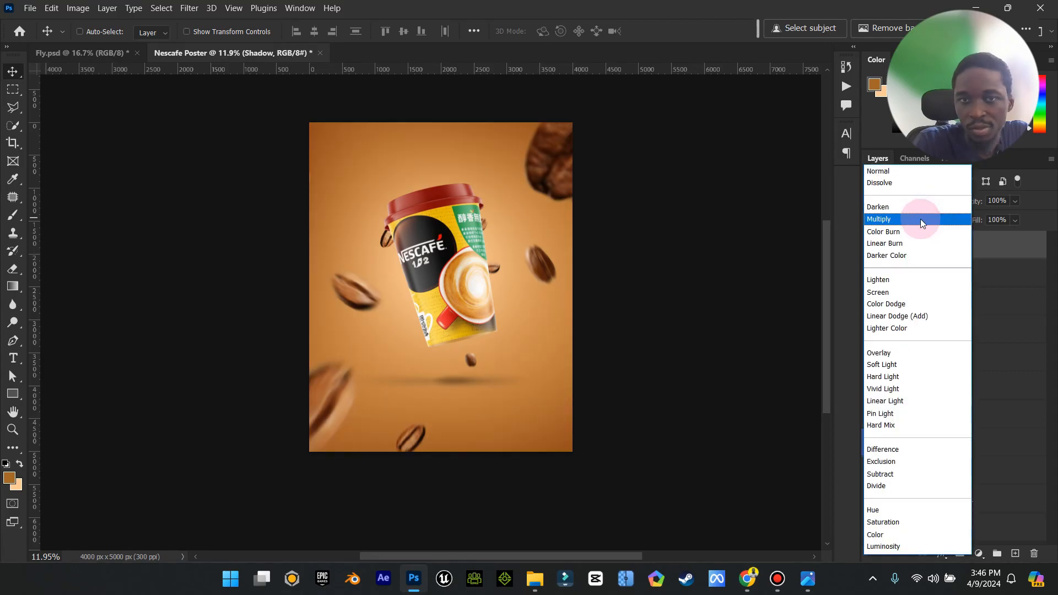
pyautogui.click(920, 220)
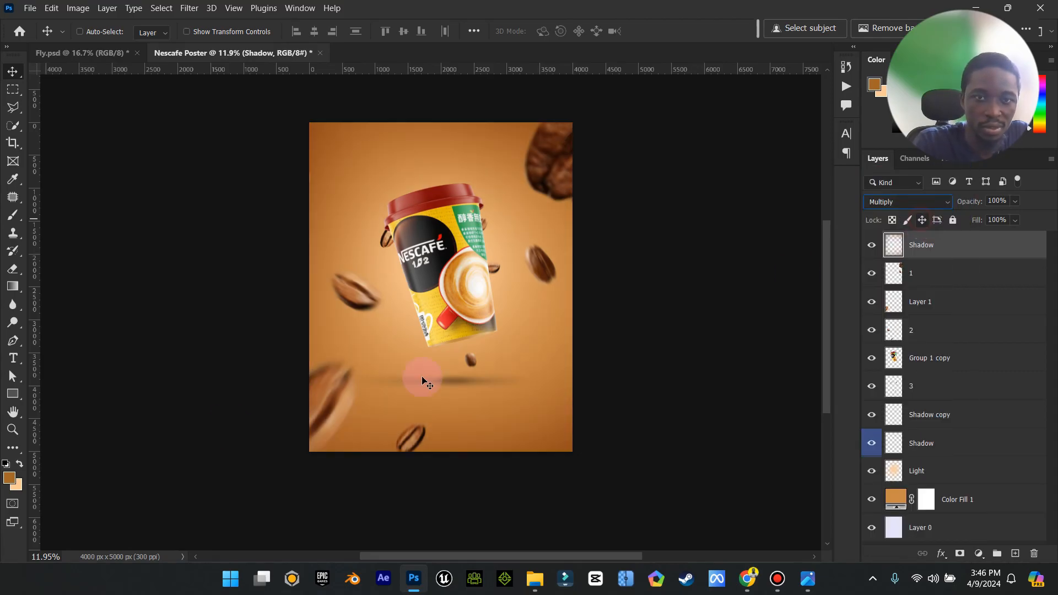
pyautogui.doubleClick(18, 413)
pyautogui.click(14, 430)
pyautogui.moveTo(483, 267); pyautogui.dragTo(480, 298)
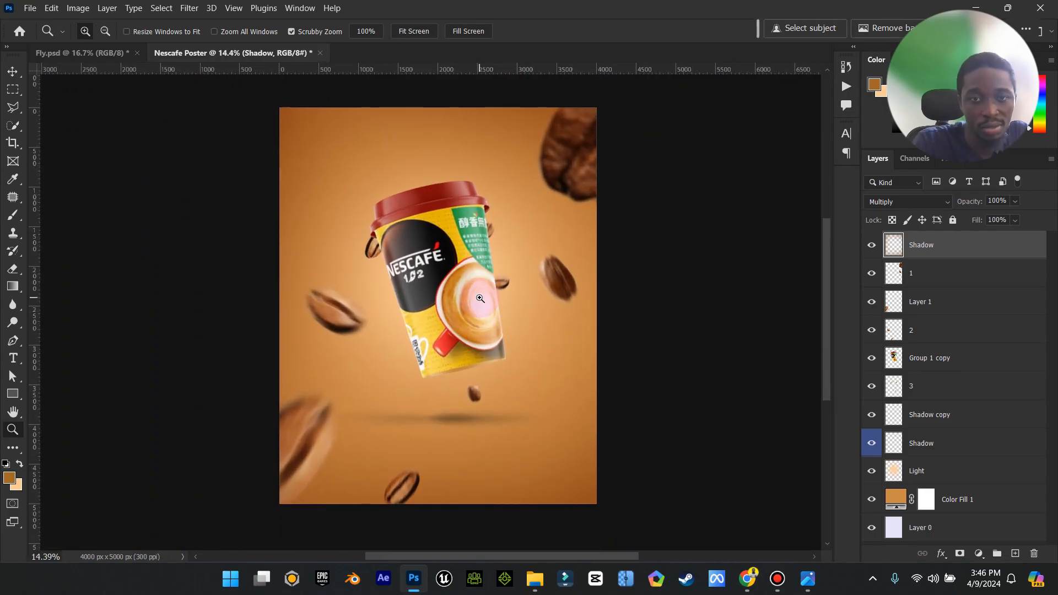
pyautogui.click(12, 71)
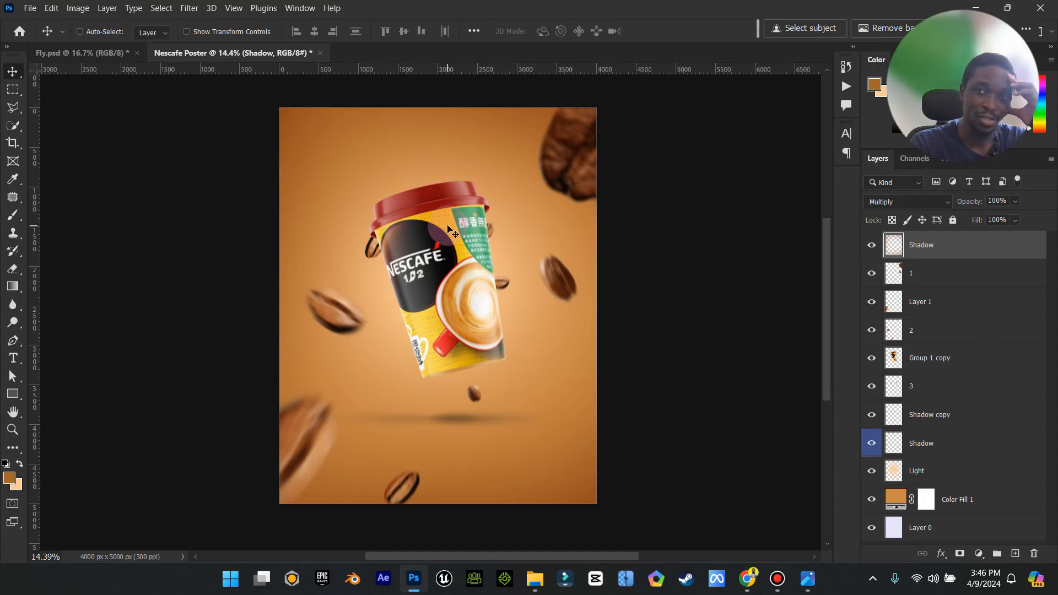
# - In Fly.psd, hide the Group 1 copy and Shadow layers and show the original Group 1 instead
pyautogui.click(82, 53)
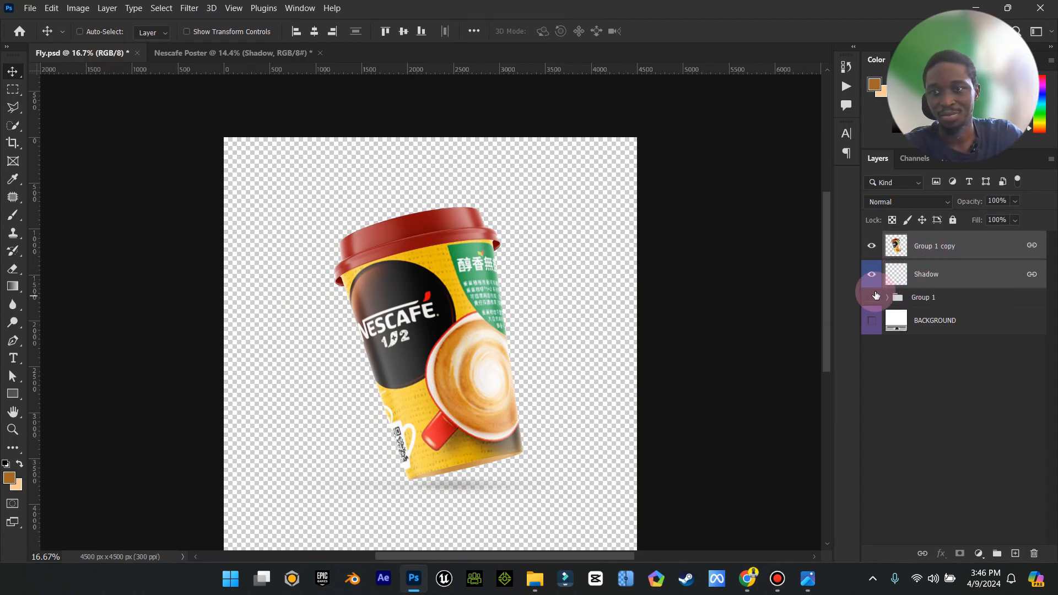
pyautogui.click(872, 274)
pyautogui.click(870, 245)
pyautogui.moveTo(861, 293); pyautogui.dragTo(860, 292)
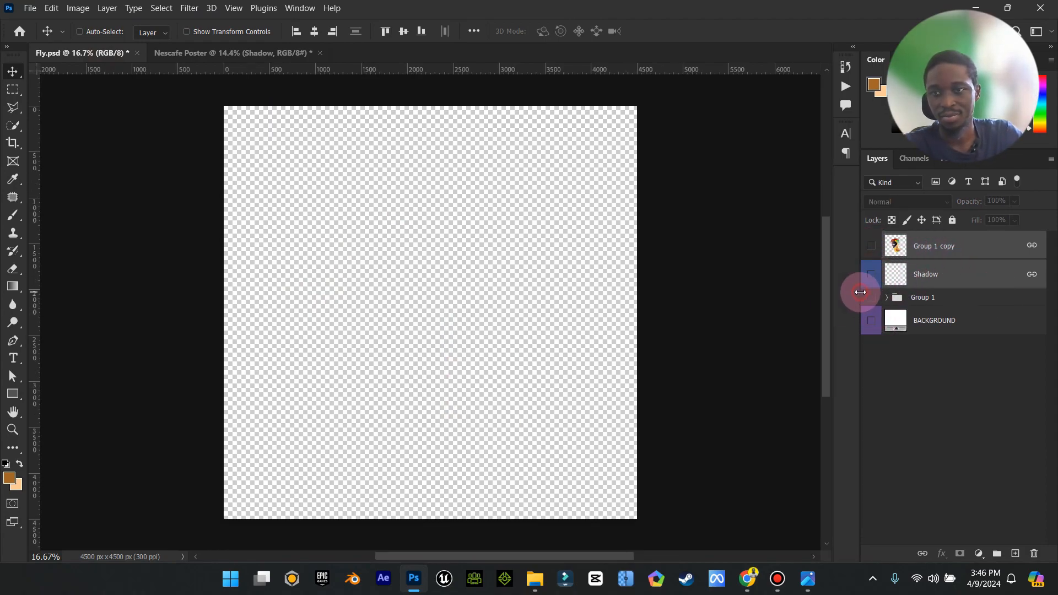
pyautogui.click(871, 297)
pyautogui.click(893, 296)
# - Change the Color fill in Group 1's Cap group to the near-black 191919, sampled from the cup's label
pyautogui.click(887, 297)
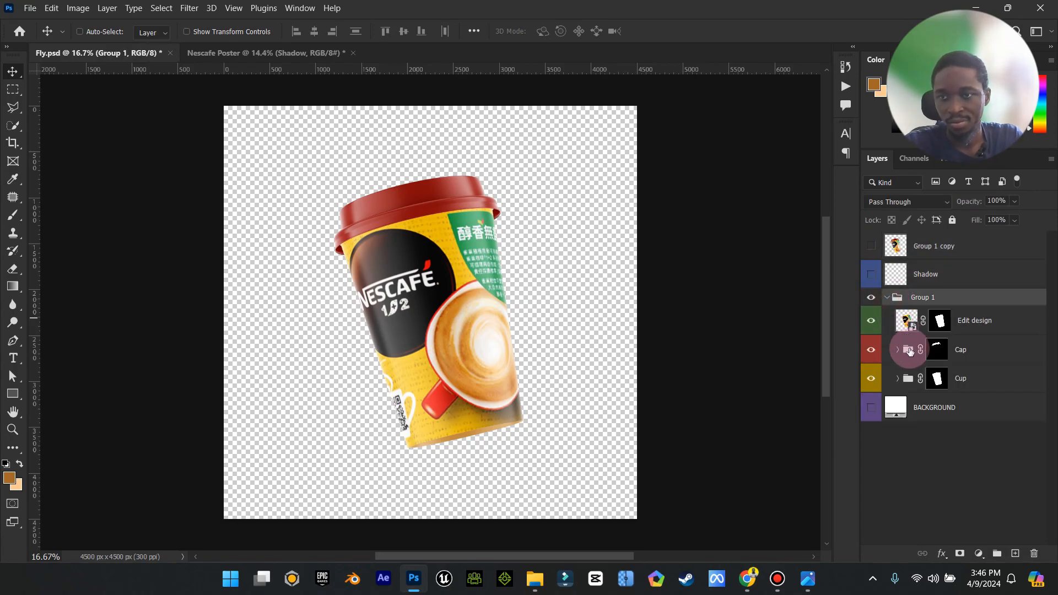
pyautogui.click(898, 350)
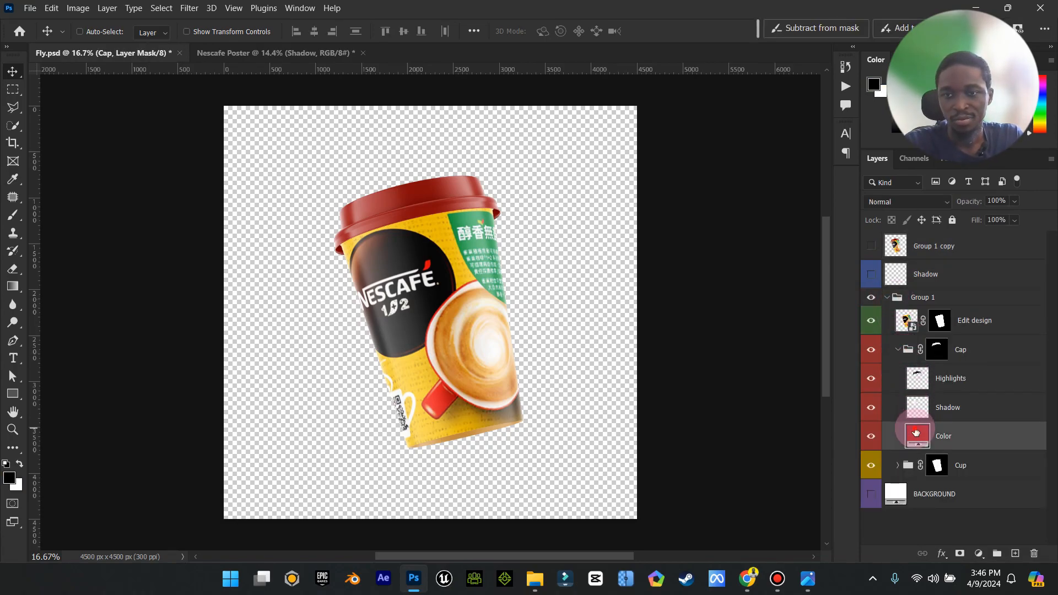
pyautogui.doubleClick(906, 435)
pyautogui.click(436, 315)
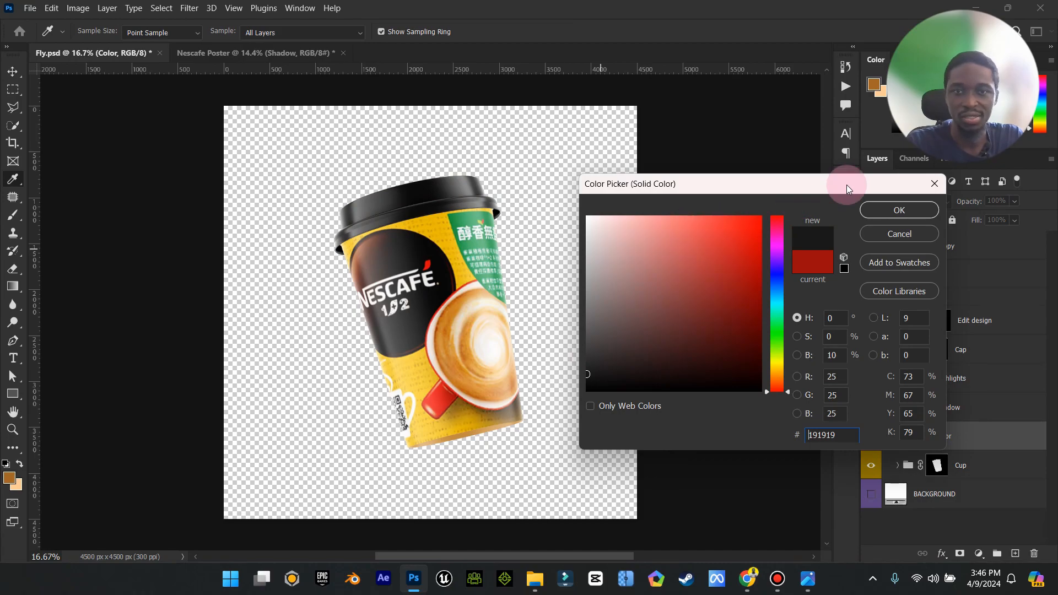
pyautogui.click(880, 211)
# - Duplicate Group 1, hide the original group and merge the duplicate into a single layer
pyautogui.click(890, 298)
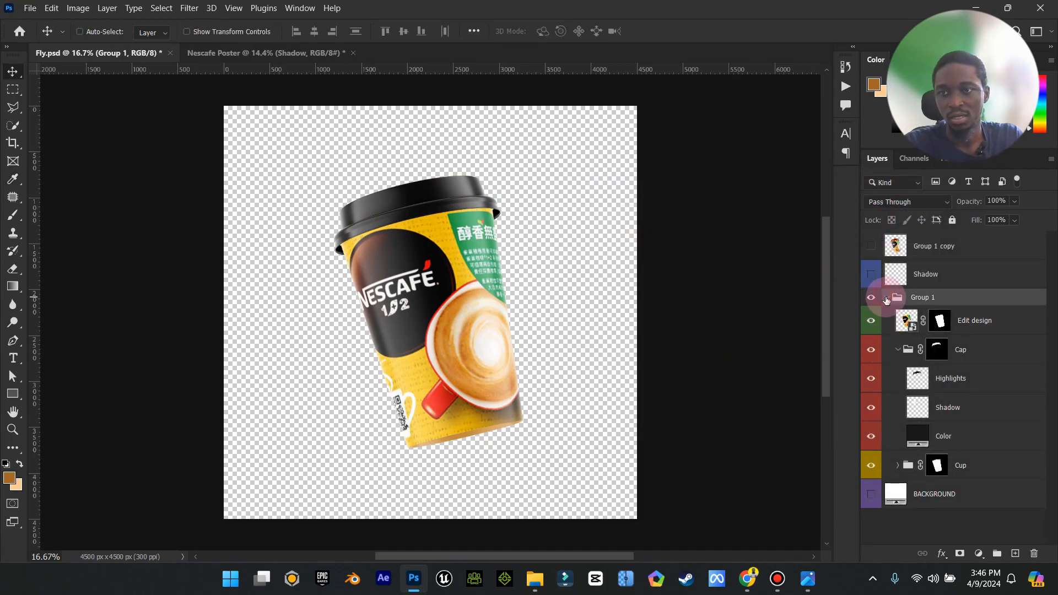
pyautogui.click(888, 298)
pyautogui.hotkey('ctrl', 'j')
pyautogui.click(873, 315)
pyautogui.rightClick(921, 297)
pyautogui.click(838, 468)
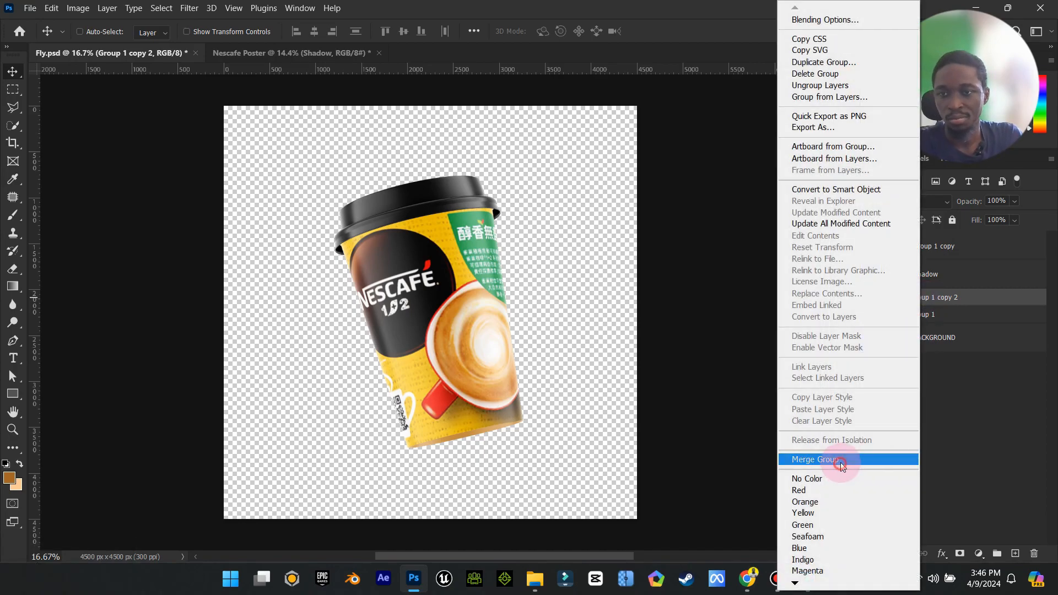
# - Bring the merged black-lidded cup into the Nescafe Poster document, scale it to 89.75% and place it over the red-lidded cup
pyautogui.moveTo(435, 191); pyautogui.dragTo(444, 226)
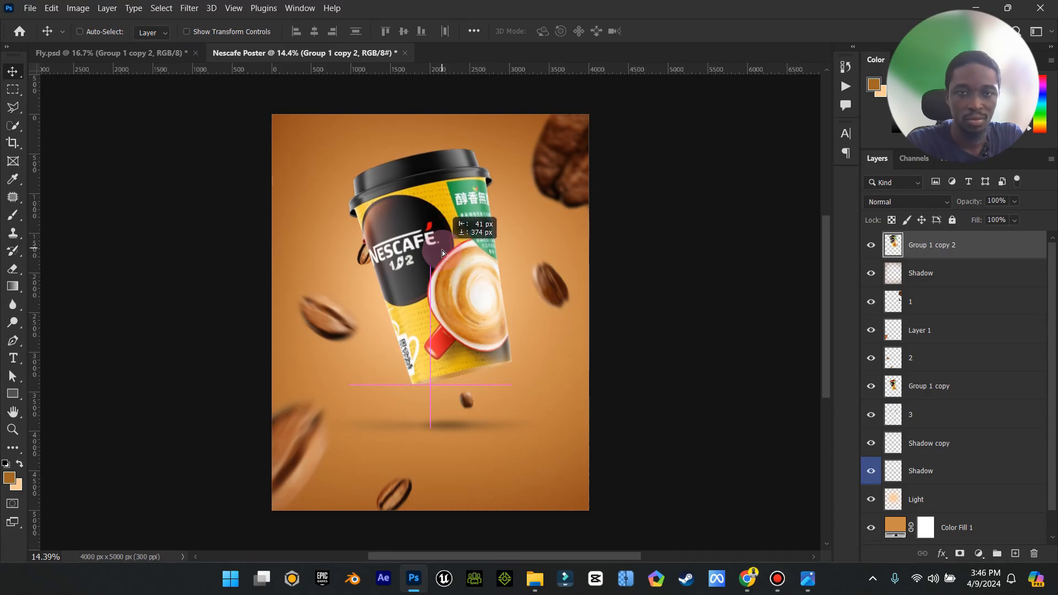
pyautogui.click(254, 32)
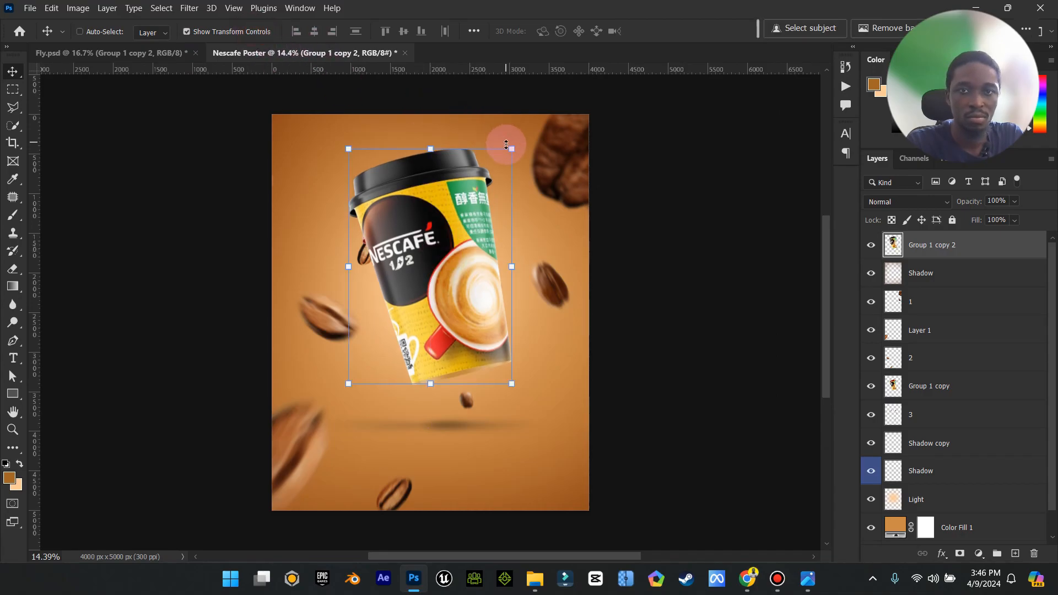
pyautogui.moveTo(512, 147); pyautogui.dragTo(504, 179)
pyautogui.moveTo(459, 208); pyautogui.dragTo(467, 223)
pyautogui.click(682, 30)
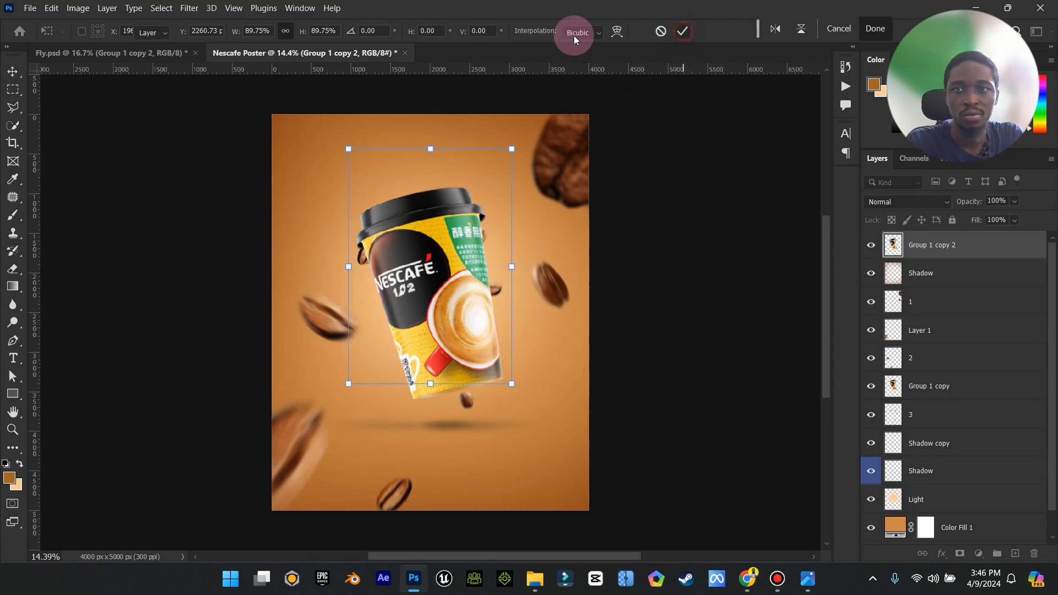
pyautogui.click(246, 35)
# - Move the new cup layer between layer 2 and Group 1 copy, and delete the old Group 1 copy layer
pyautogui.moveTo(978, 251); pyautogui.dragTo(970, 379)
pyautogui.click(959, 387)
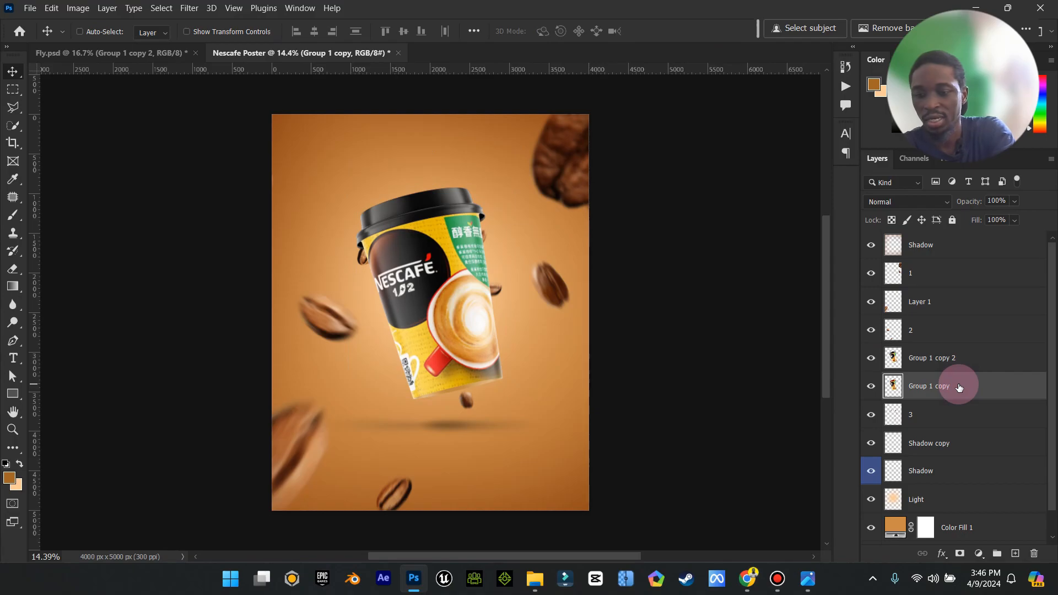
pyautogui.press('Delete')
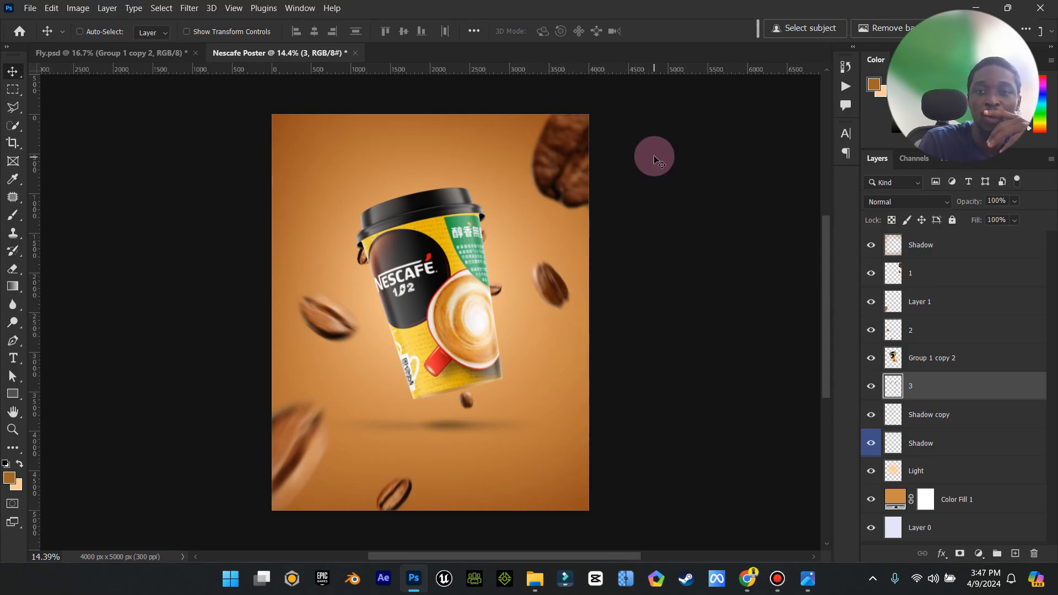
# - View the whole poster and compare it with the Nakoa boba reference image
pyautogui.click(13, 429)
pyautogui.moveTo(452, 417); pyautogui.dragTo(436, 418)
pyautogui.click(13, 71)
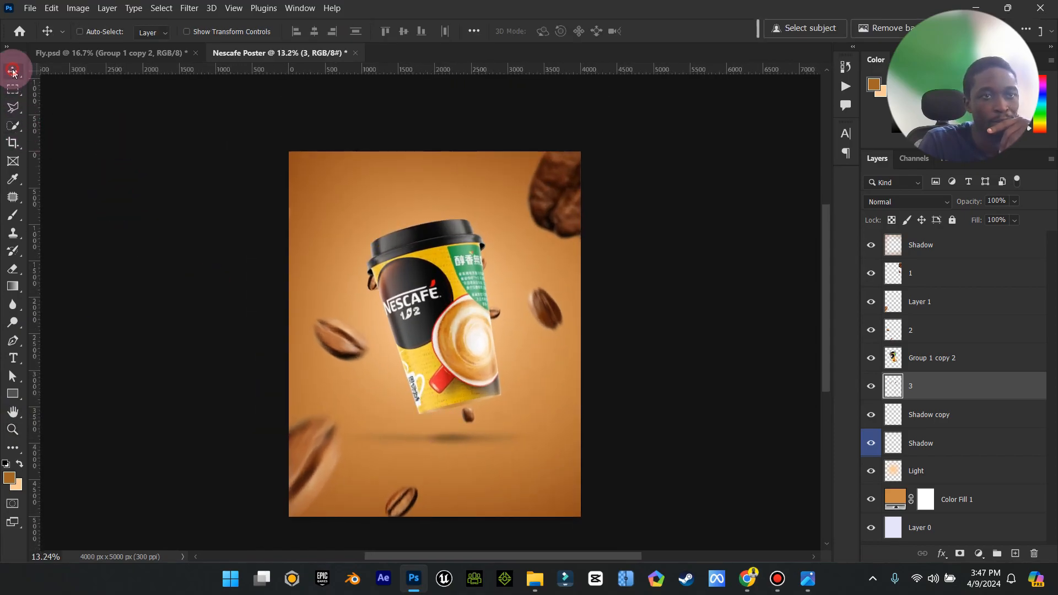
pyautogui.click(806, 579)
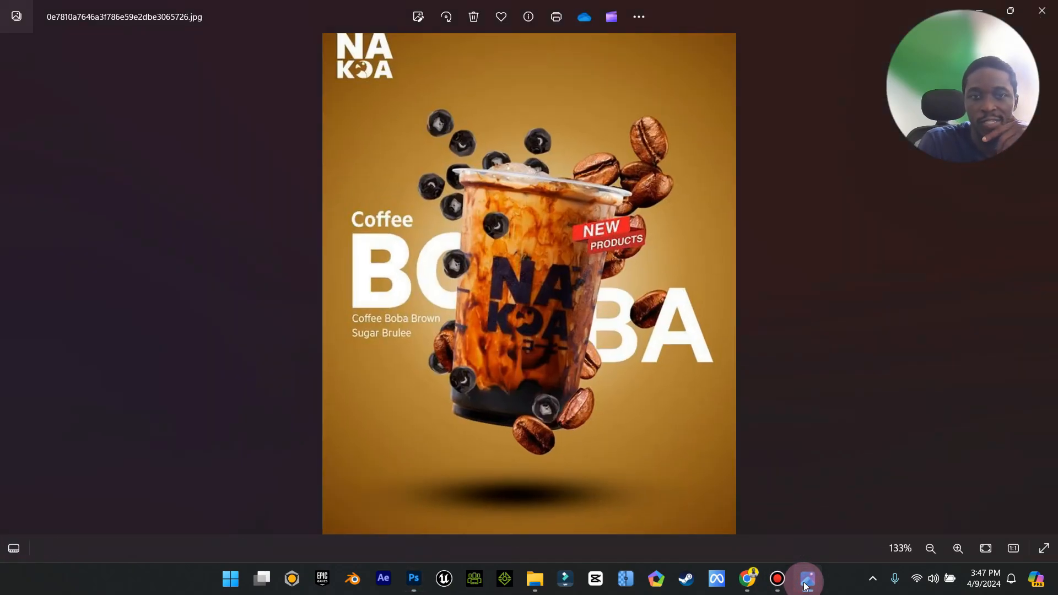
pyautogui.click(807, 580)
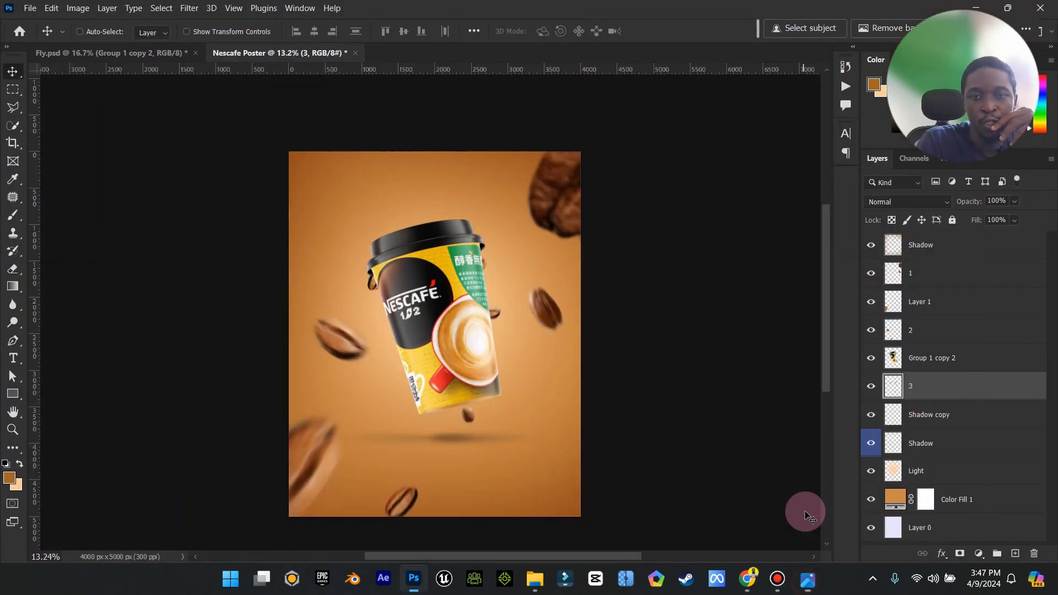
pyautogui.moveTo(458, 402); pyautogui.dragTo(473, 376)
pyautogui.moveTo(472, 325); pyautogui.dragTo(475, 330)
# - Add a layer named Light directly above the Group 1 copy 2 cup layer and clip it to the cup
pyautogui.click(1002, 358)
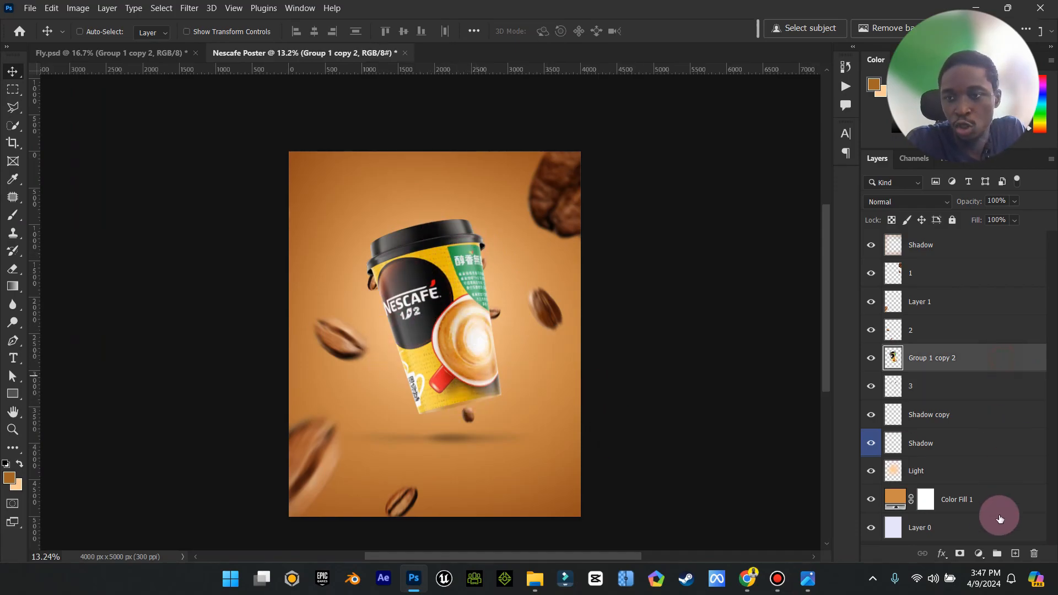
pyautogui.click(1014, 551)
pyautogui.press('capslock')
pyautogui.write('Ligh')
pyautogui.press('Return')
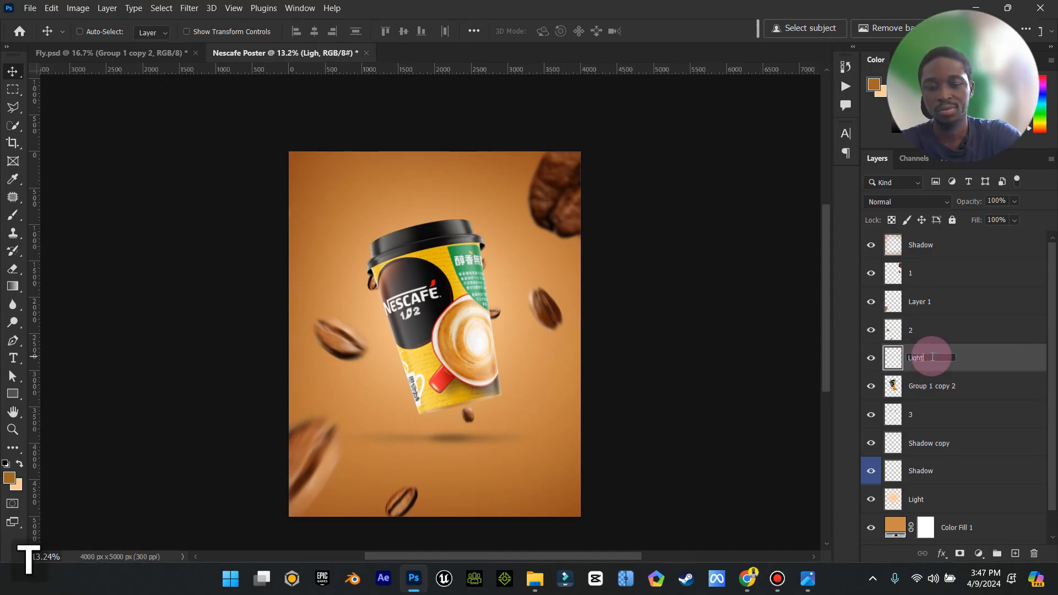
pyautogui.write('t')
pyautogui.press('Return')
pyautogui.rightClick(932, 357)
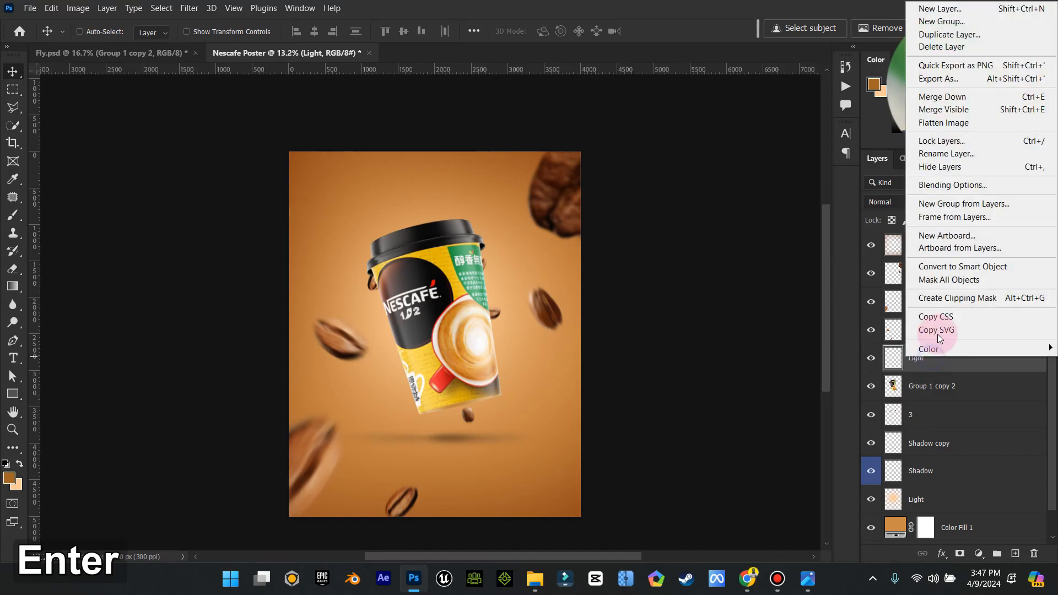
pyautogui.click(964, 298)
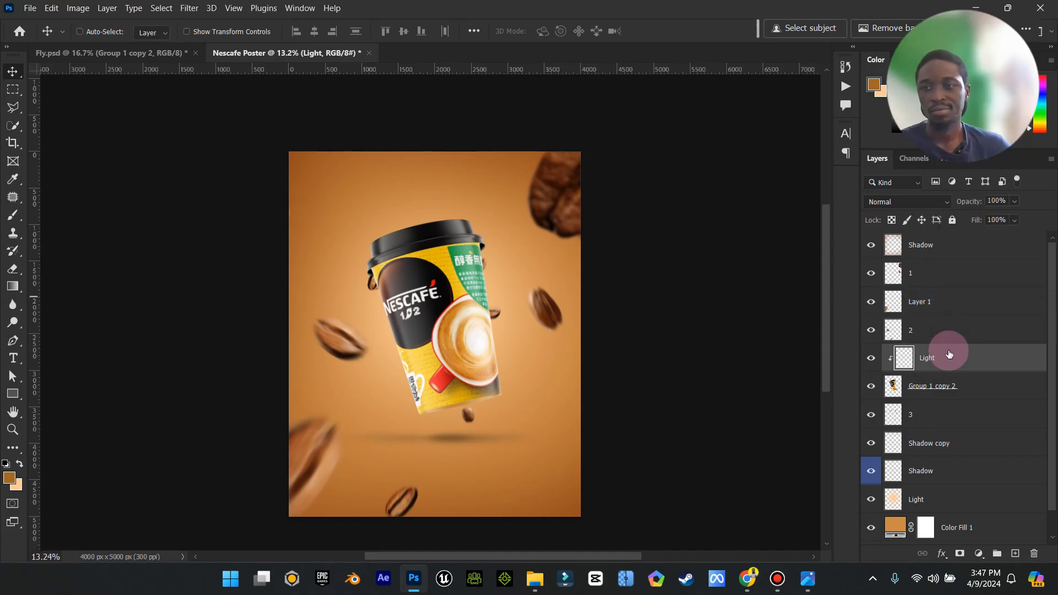
# - Paint white (ffffff) highlights along the cup's lid and edges on the clipped Light layer, using a soft brush reduced to 800 px
pyautogui.click(11, 475)
pyautogui.moveTo(727, 240); pyautogui.dragTo(511, 166)
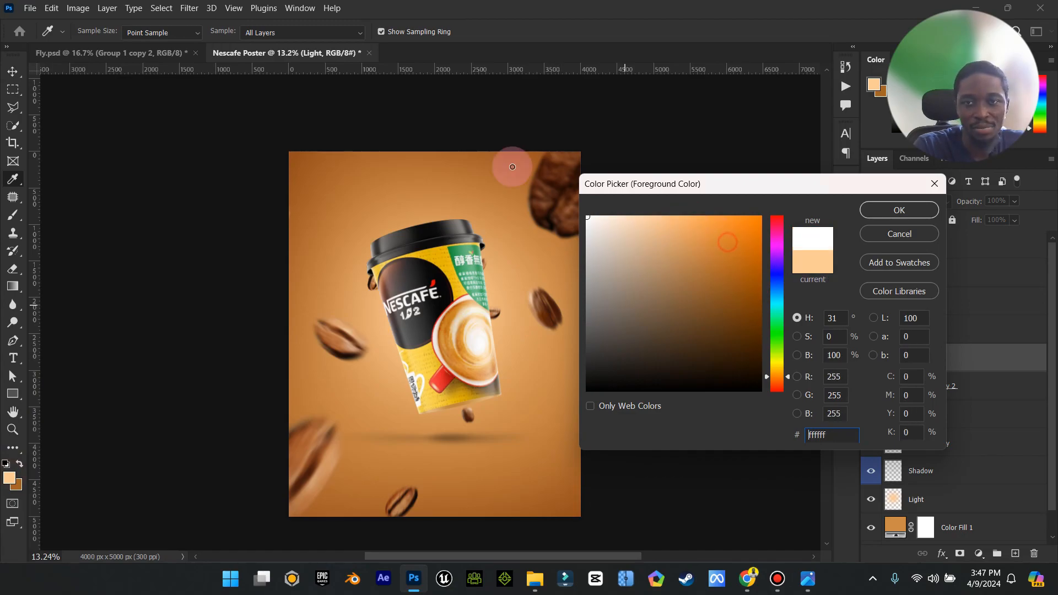
pyautogui.click(916, 214)
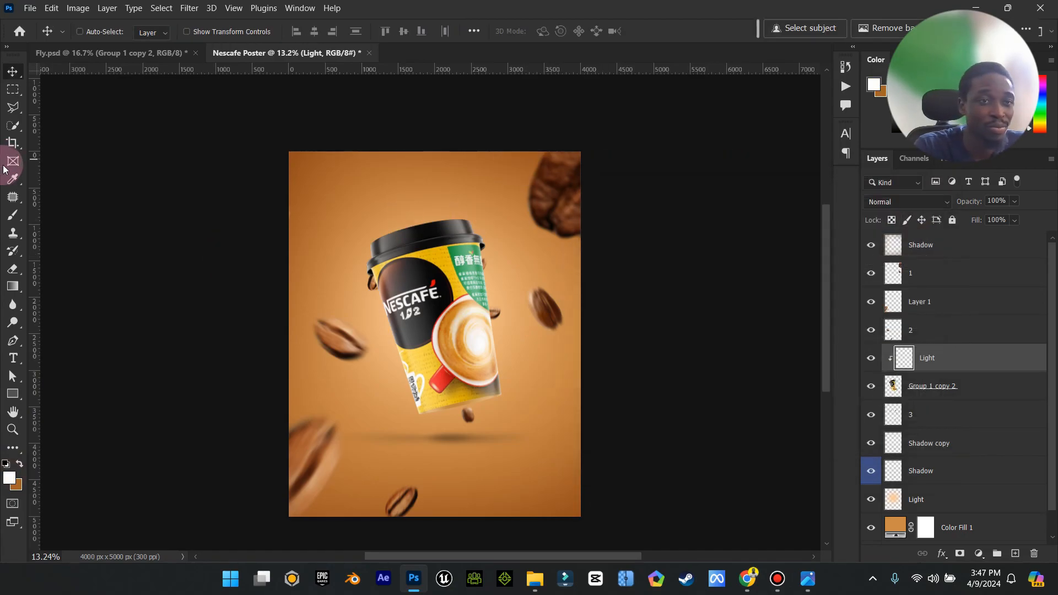
pyautogui.click(22, 213)
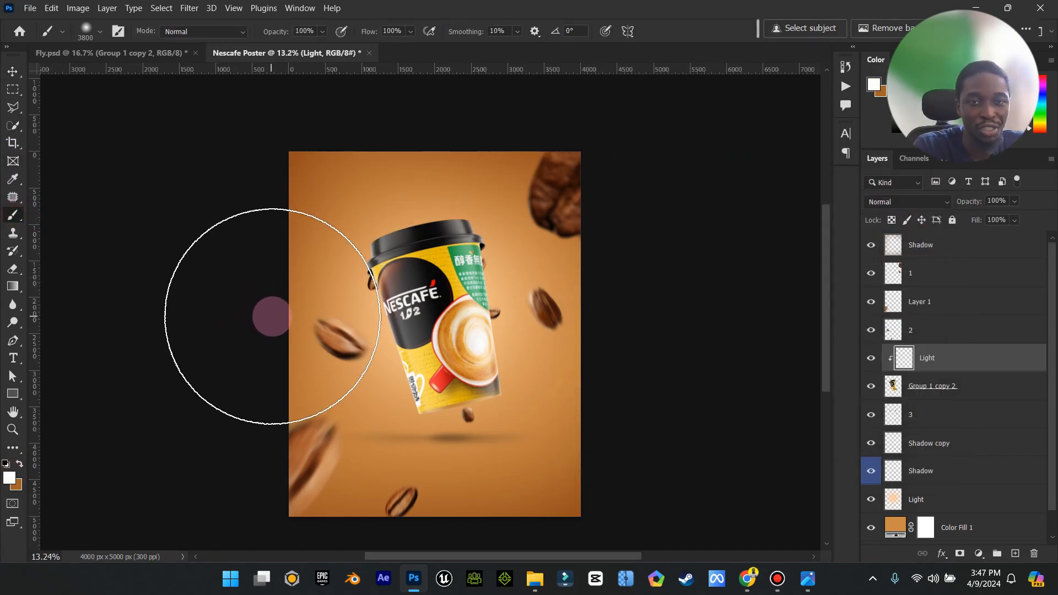
pyautogui.press('[')
pyautogui.press('[')
pyautogui.press('[')
pyautogui.press('[')
pyautogui.press('[')
pyautogui.press('[')
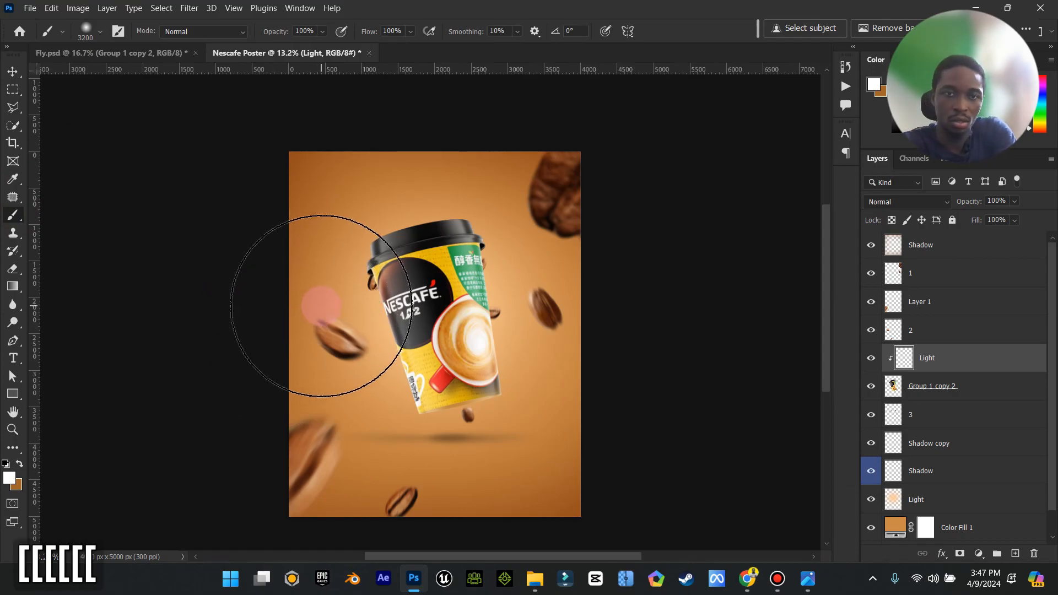
pyautogui.hotkey('ctrl', 'z')
pyautogui.press('[')
pyautogui.press('[')
pyautogui.press('[')
pyautogui.press('[')
pyautogui.press('[')
pyautogui.press('[')
pyautogui.press('[')
pyautogui.press('[')
pyautogui.press('[')
pyautogui.press('[')
pyautogui.press('[')
pyautogui.press('[')
pyautogui.press('[')
pyautogui.press('[')
pyautogui.press('[')
pyautogui.press('[')
pyautogui.press('[')
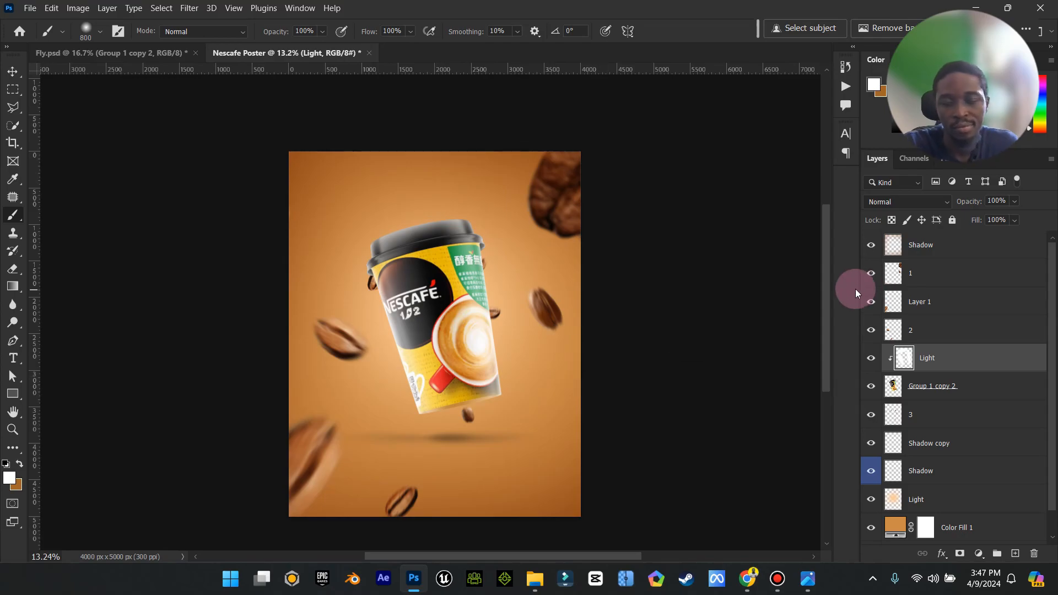
# - Set the clipped Light layer's blend mode to Overlay and compare the cup with and without it
pyautogui.click(939, 202)
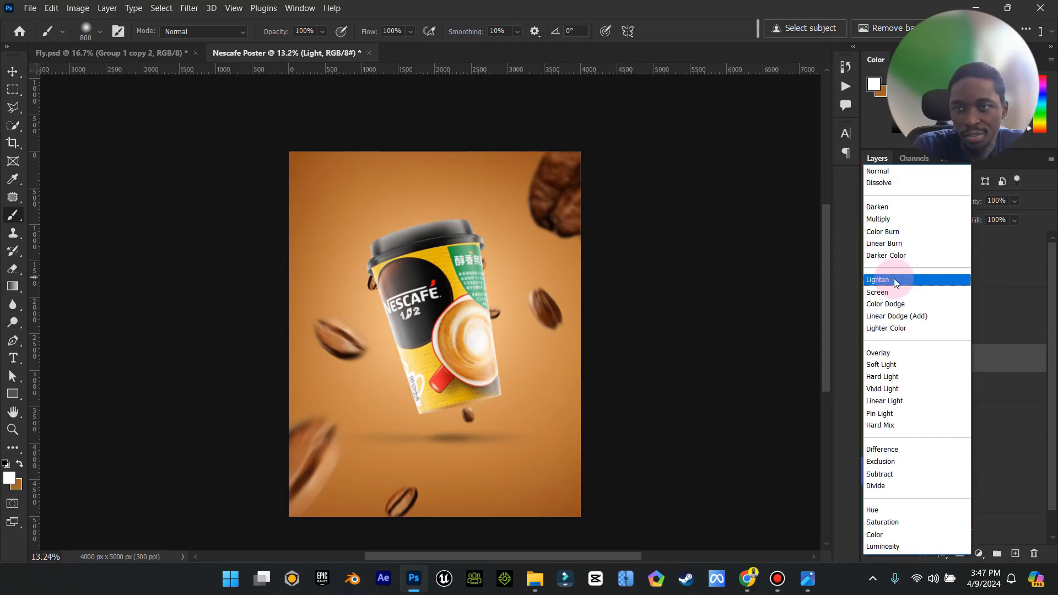
pyautogui.click(886, 353)
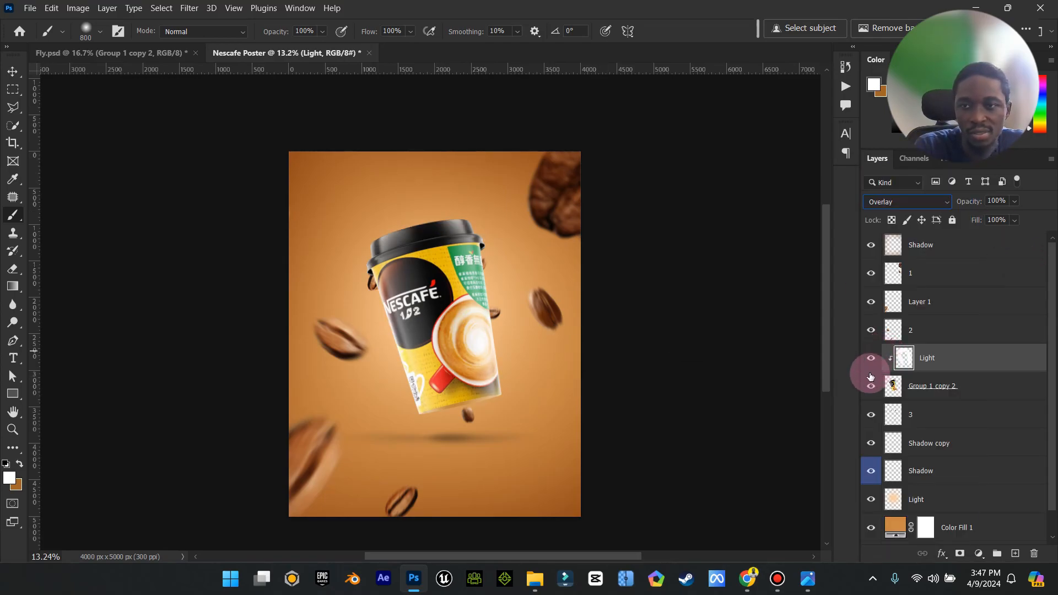
pyautogui.click(870, 358)
pyautogui.click(871, 358)
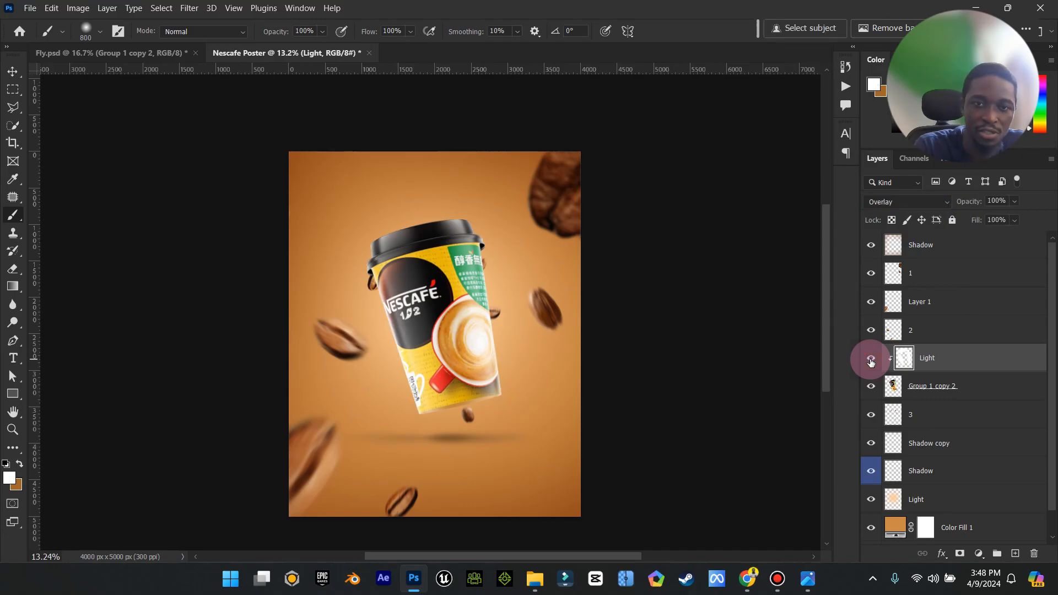
# - Add a clipped layer named shade between the Group 1 copy 2 cup layer and its Light layer
pyautogui.click(953, 386)
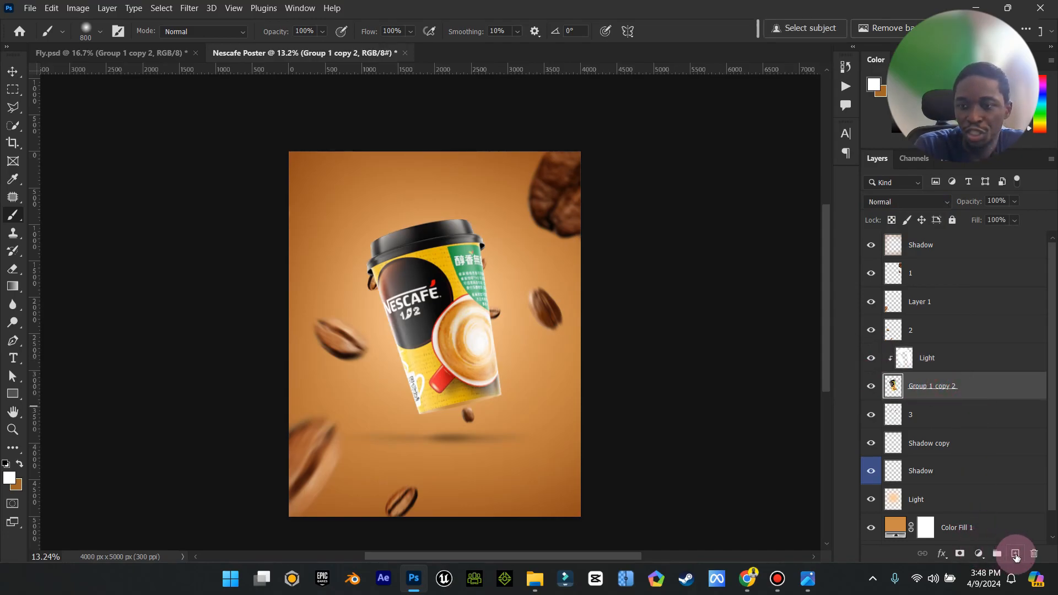
pyautogui.click(1016, 554)
pyautogui.write('s')
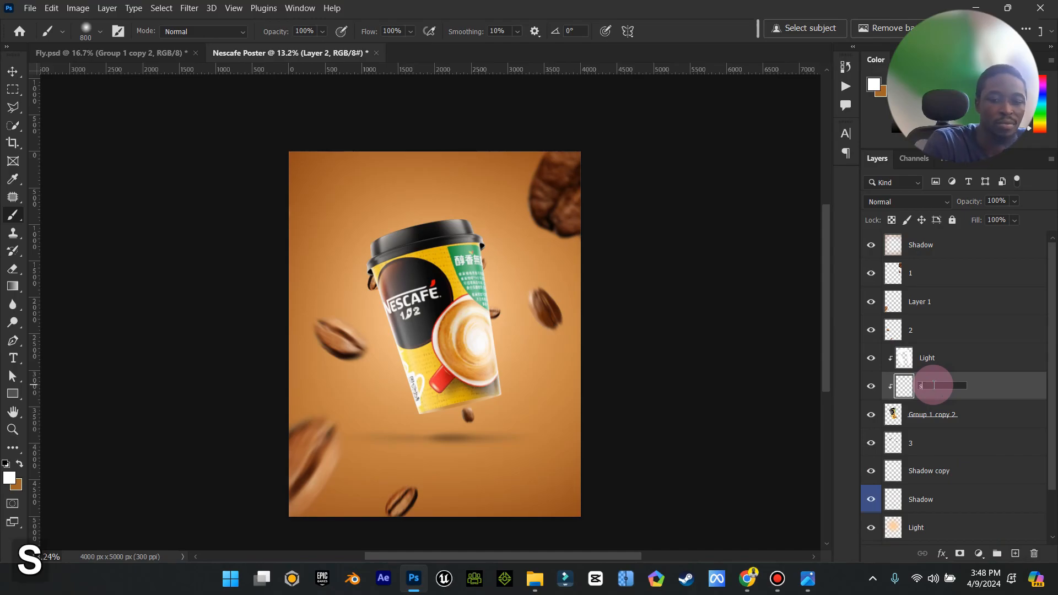
pyautogui.write('hade')
pyautogui.press('Return')
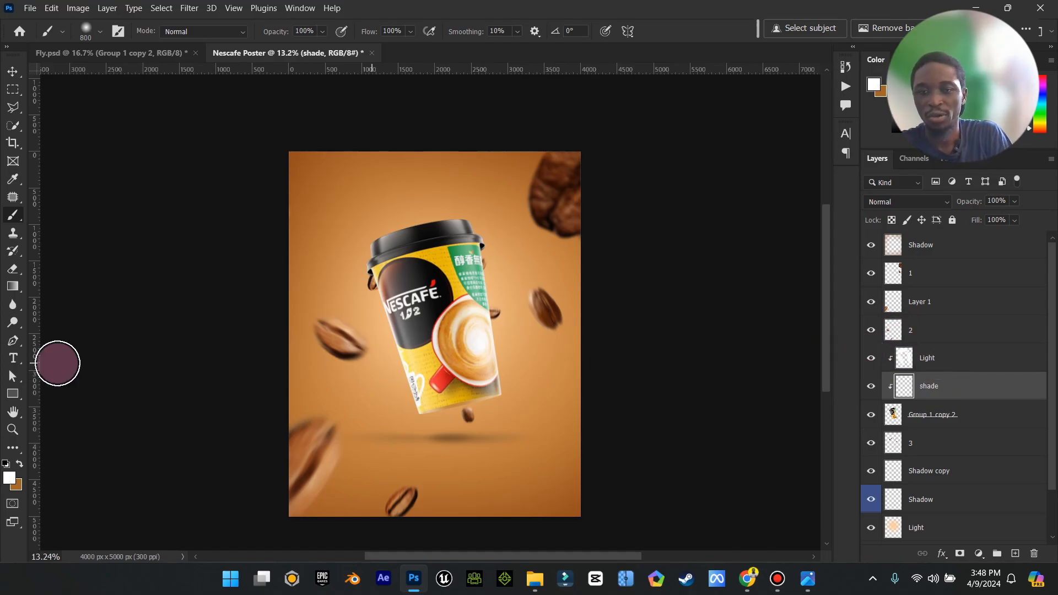
# - Paint black over the middle of the cup on the shade layer with a soft 1700 px brush
pyautogui.click(19, 465)
pyautogui.click(9, 477)
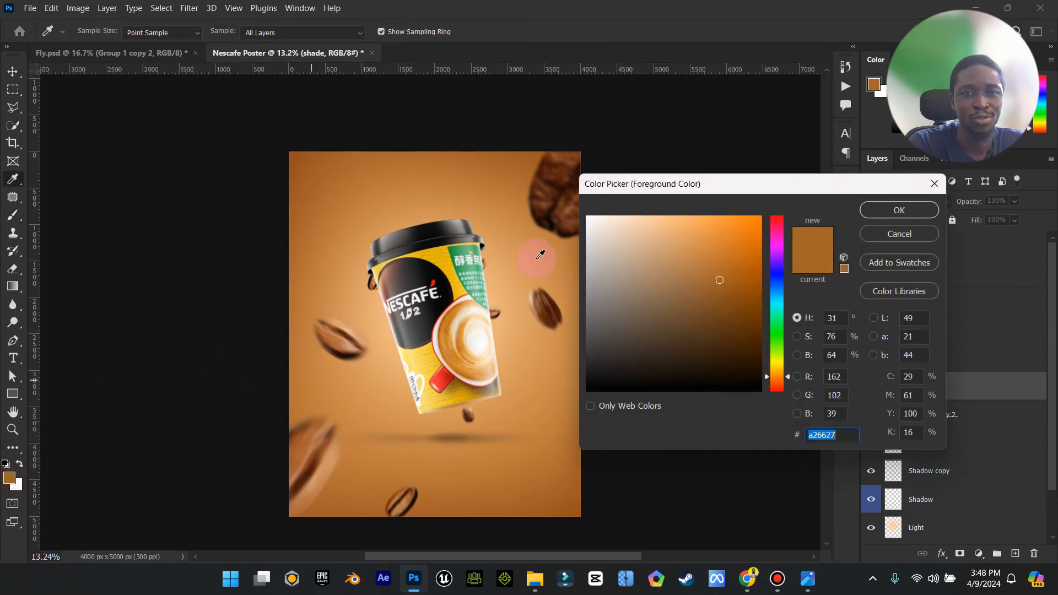
pyautogui.moveTo(740, 350); pyautogui.dragTo(813, 451)
pyautogui.click(901, 209)
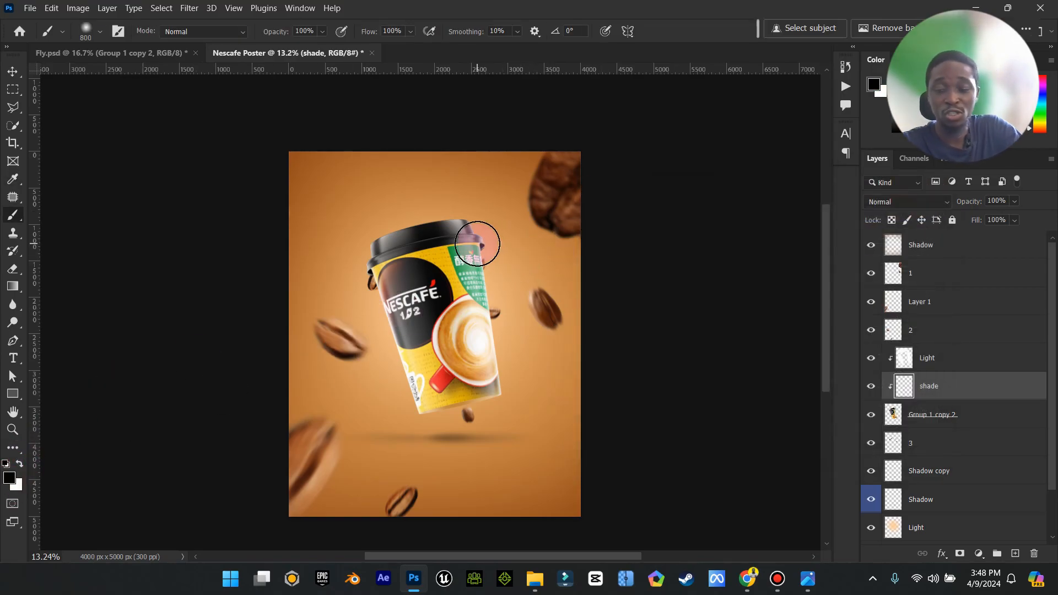
pyautogui.press(']')
pyautogui.press(']')
pyautogui.press(']')
pyautogui.press(']')
pyautogui.press(']')
pyautogui.press(']')
pyautogui.press(']')
pyautogui.press(']')
pyautogui.press(']')
pyautogui.moveTo(433, 264)
pyautogui.mouseDown()
pyautogui.moveTo(464, 421)
pyautogui.moveTo(424, 267)
pyautogui.moveTo(439, 287)
pyautogui.moveTo(485, 278)
pyautogui.moveTo(553, 317)
pyautogui.moveTo(286, 231)
pyautogui.moveTo(448, 285)
pyautogui.moveTo(432, 265)
pyautogui.mouseUp()
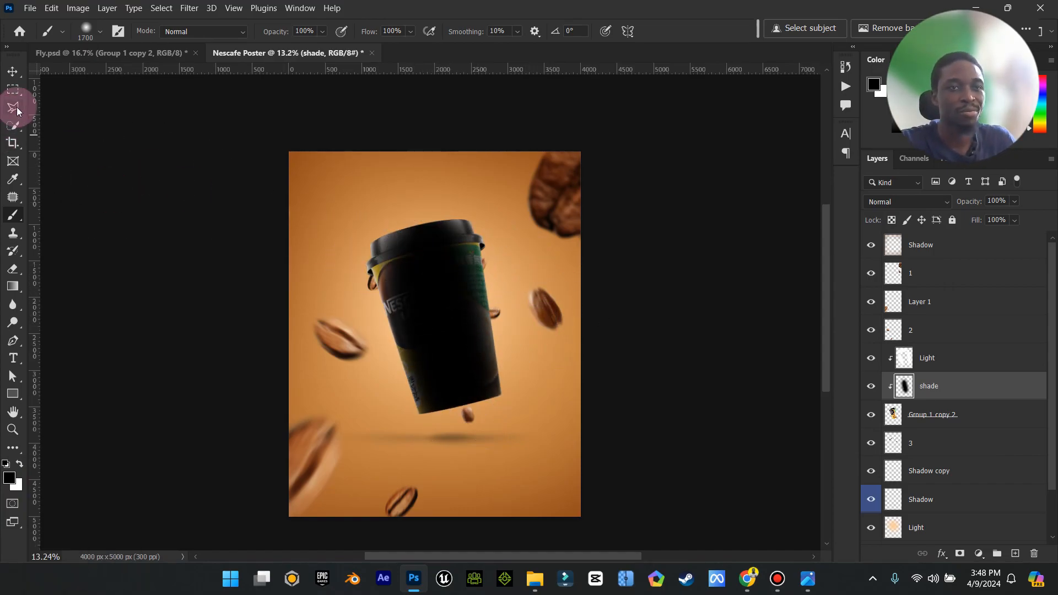
# - Set the shade layer's blend mode to Multiply, its opacity to 27% and its fill to 70%
pyautogui.click(12, 71)
pyautogui.click(912, 202)
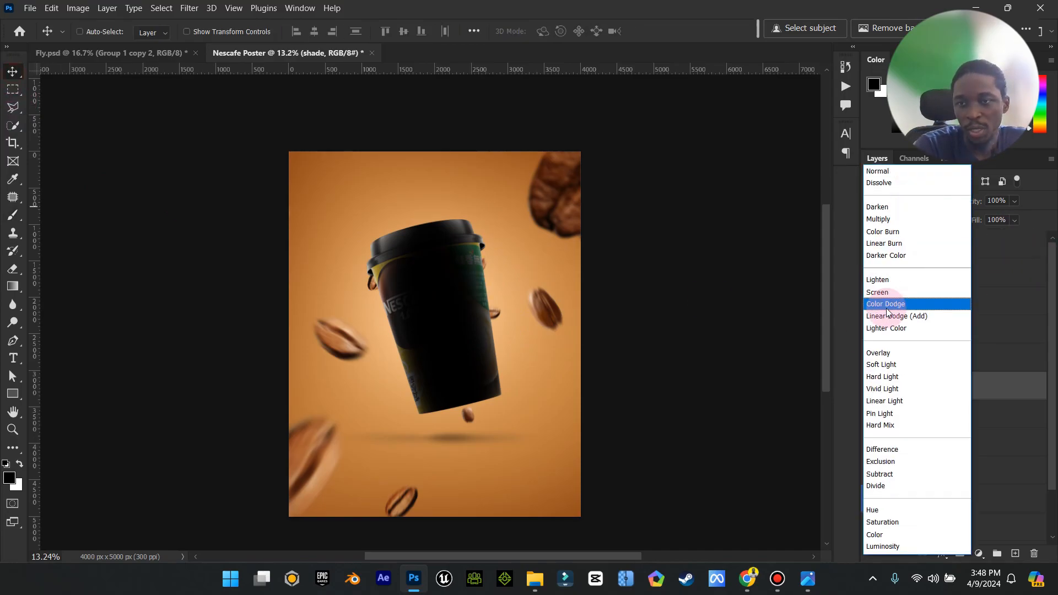
pyautogui.click(883, 220)
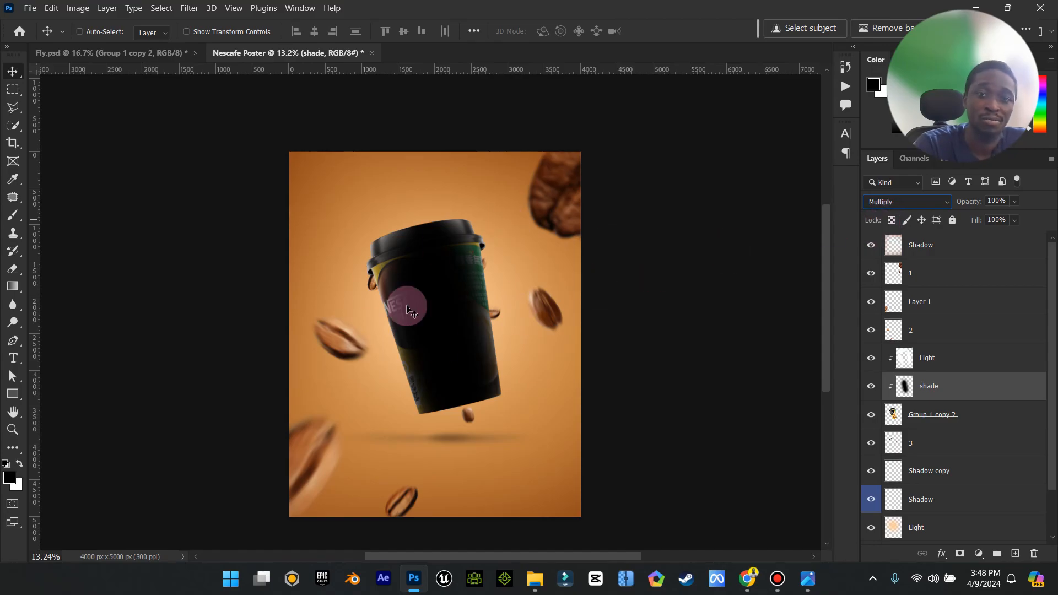
pyautogui.click(1014, 200)
pyautogui.moveTo(992, 220)
pyautogui.mouseDown()
pyautogui.moveTo(980, 218)
pyautogui.moveTo(1010, 234)
pyautogui.mouseUp()
pyautogui.click(982, 378)
pyautogui.click(952, 313)
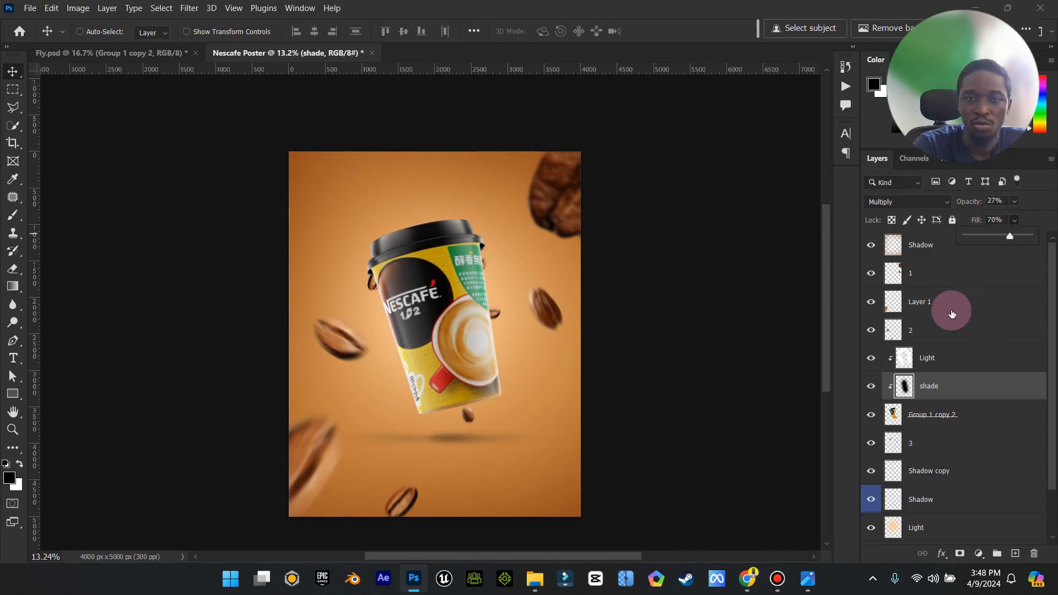
# - Set the shade layer's fill to 58%, comparing the cup with the layer hidden and shown
pyautogui.click(870, 386)
pyautogui.click(870, 389)
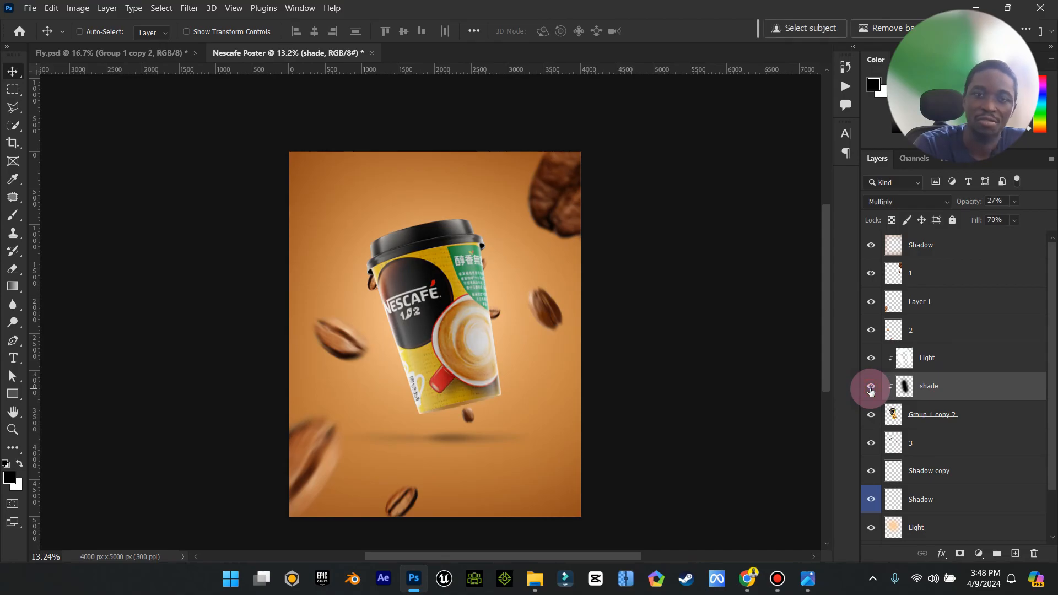
pyautogui.click(1016, 203)
pyautogui.click(978, 385)
pyautogui.click(1014, 220)
pyautogui.moveTo(1016, 223); pyautogui.dragTo(1016, 237)
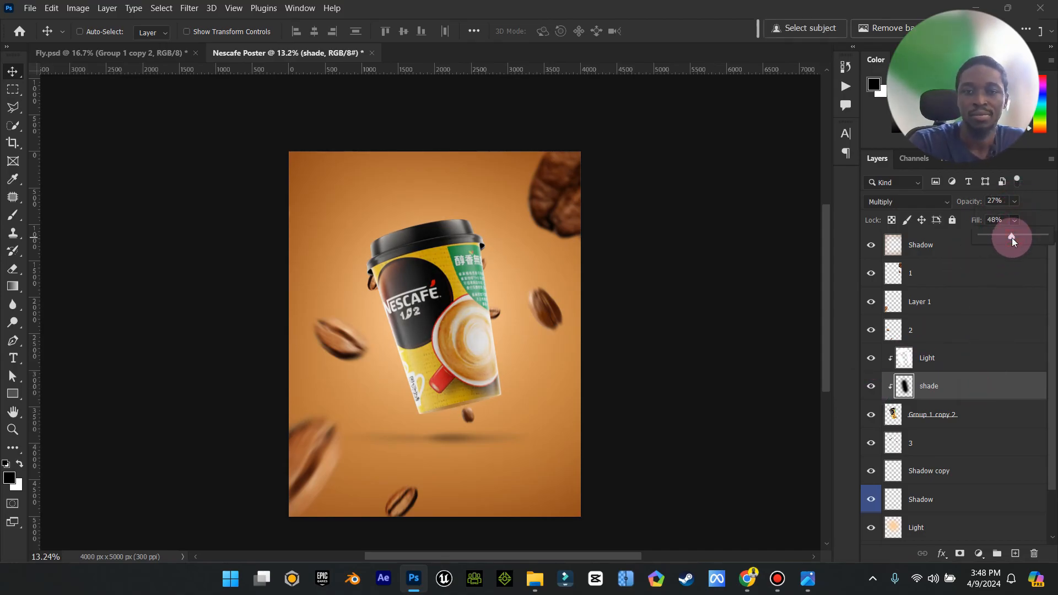
pyautogui.click(868, 389)
pyautogui.click(869, 389)
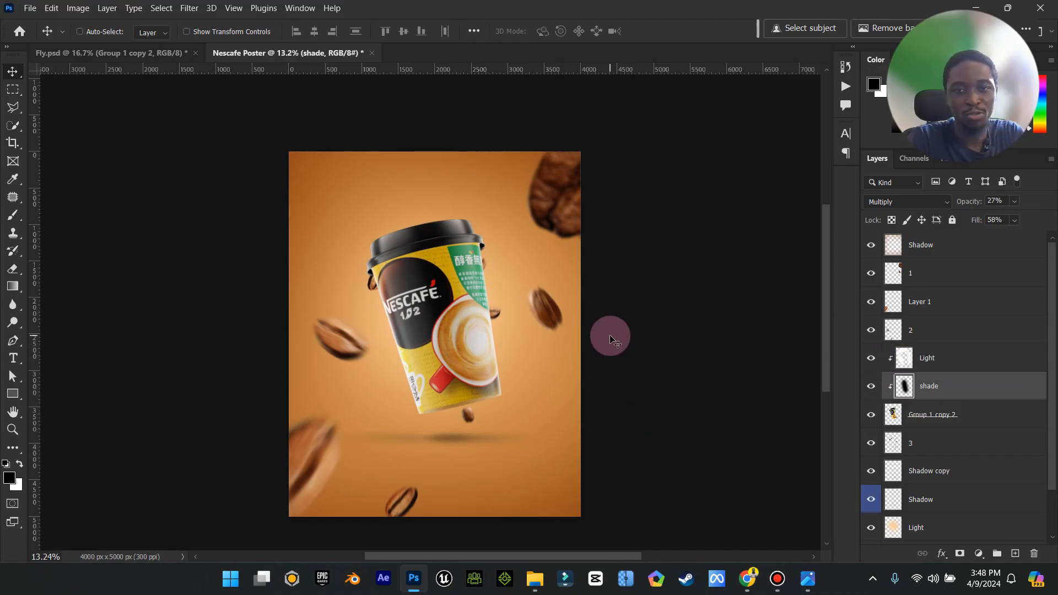
# - Check the reference coffee poster and add the white text "NES" in Akira Expanded on a new layer above Shadow copy
pyautogui.click(805, 589)
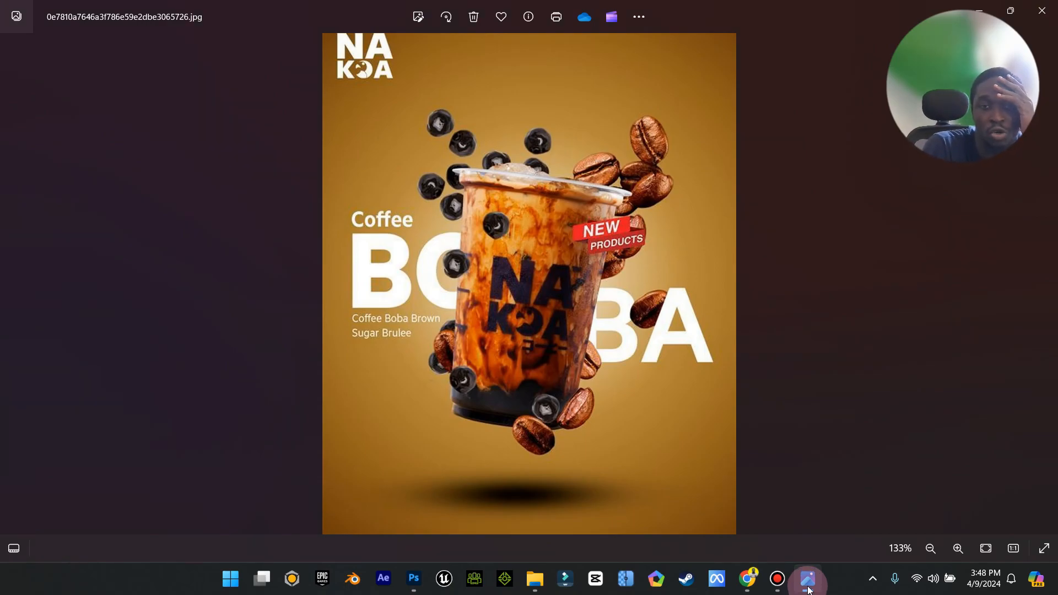
pyautogui.click(807, 589)
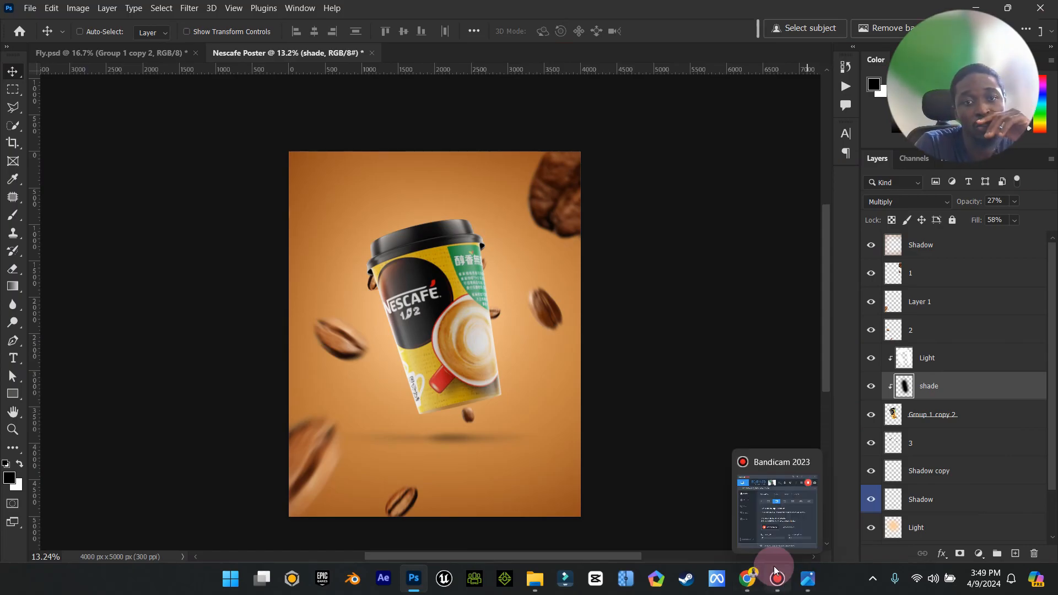
pyautogui.click(958, 442)
pyautogui.click(929, 468)
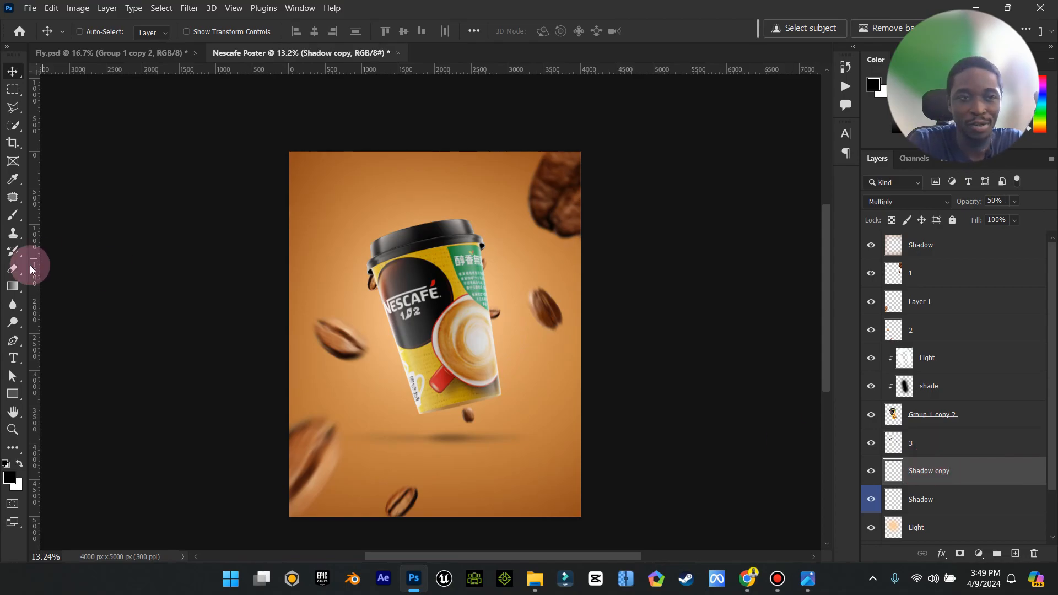
pyautogui.click(20, 464)
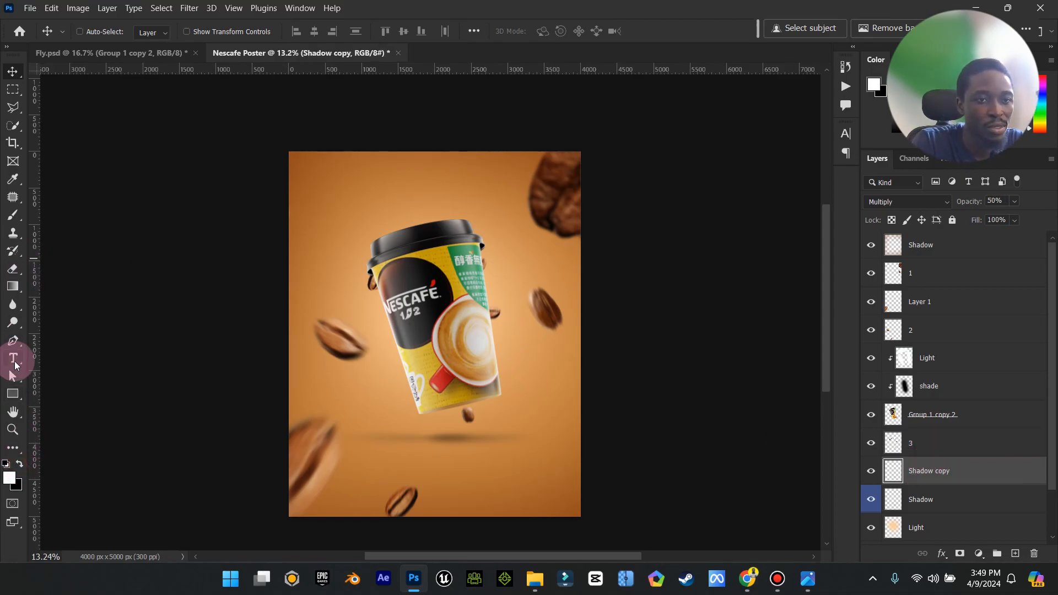
pyautogui.click(14, 358)
pyautogui.click(396, 452)
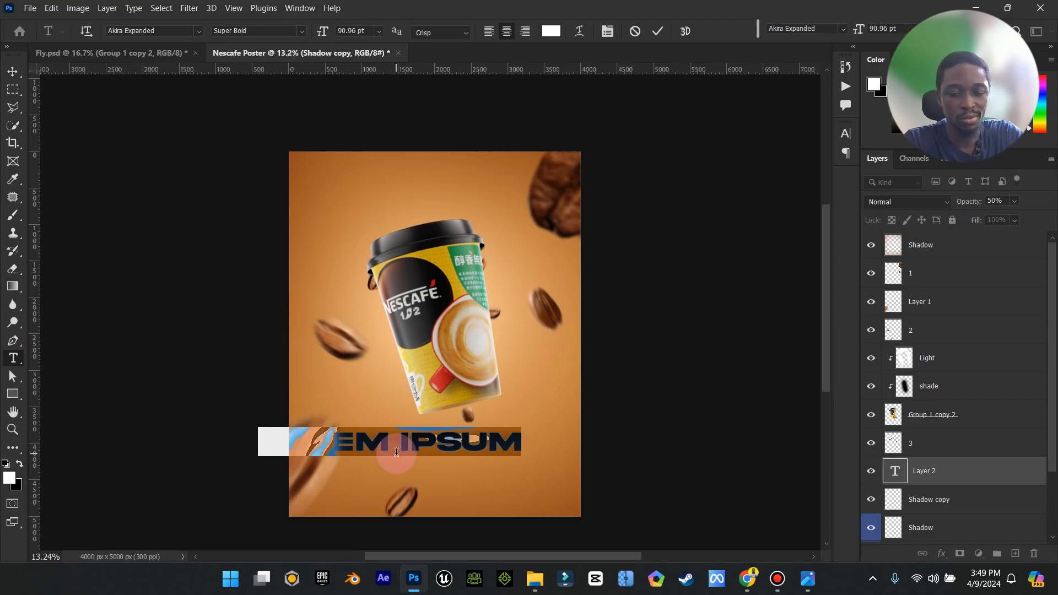
pyautogui.write('NES')
pyautogui.hotkey('ctrl', 'a')
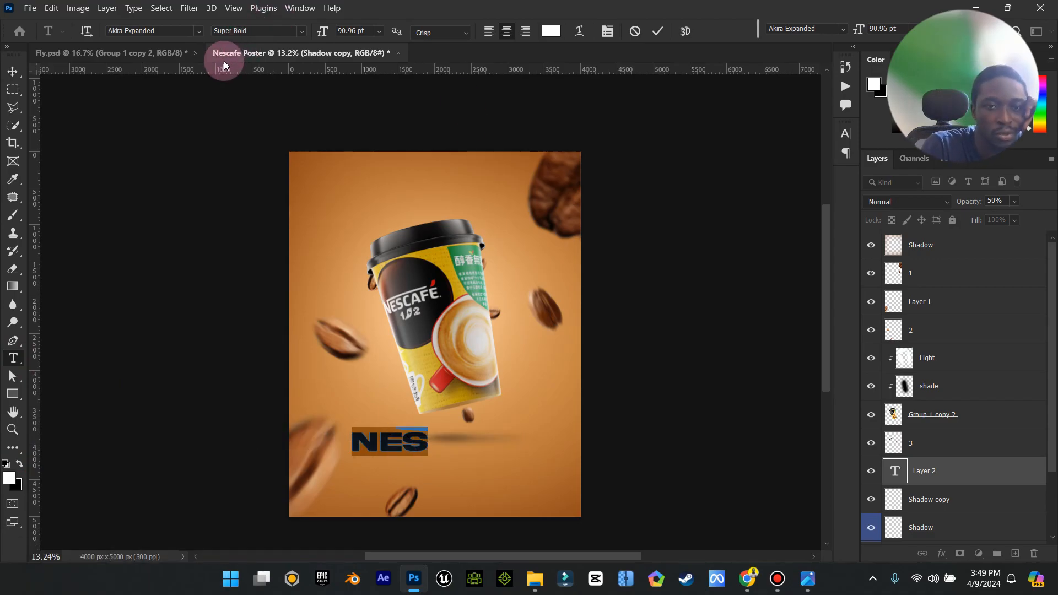
# - Move the NES text partly behind the cup's left side and place a duplicate lower down at the cup's right side
pyautogui.click(12, 71)
pyautogui.moveTo(379, 365); pyautogui.dragTo(363, 307)
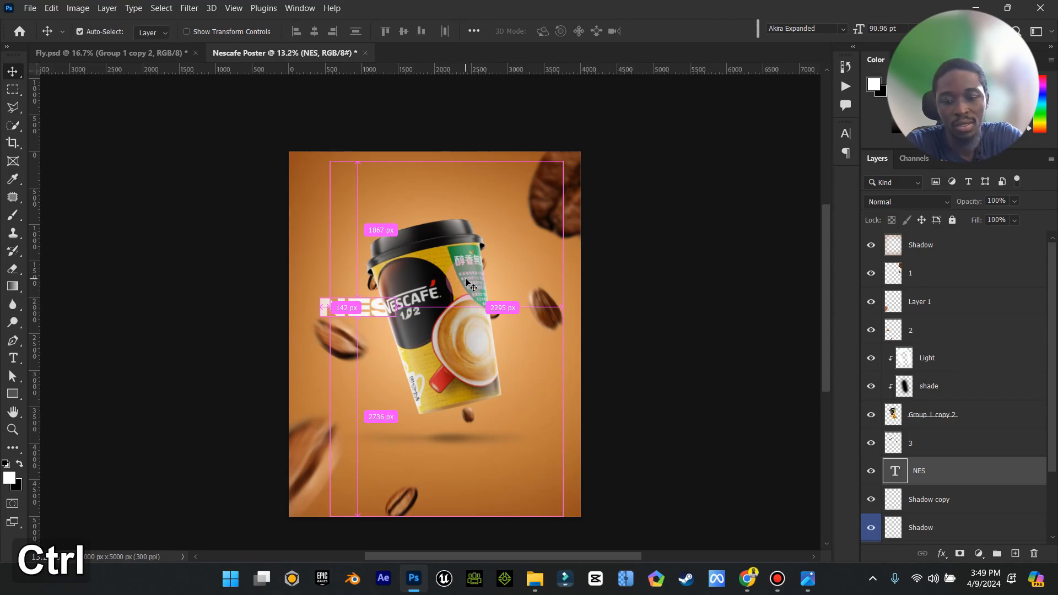
pyautogui.hotkey('ctrl', 'j')
pyautogui.moveTo(419, 338); pyautogui.dragTo(574, 364)
# - Change the duplicated text to "CAFE" and shift it slightly up and left so it starts behind the cup
pyautogui.doubleClick(903, 469)
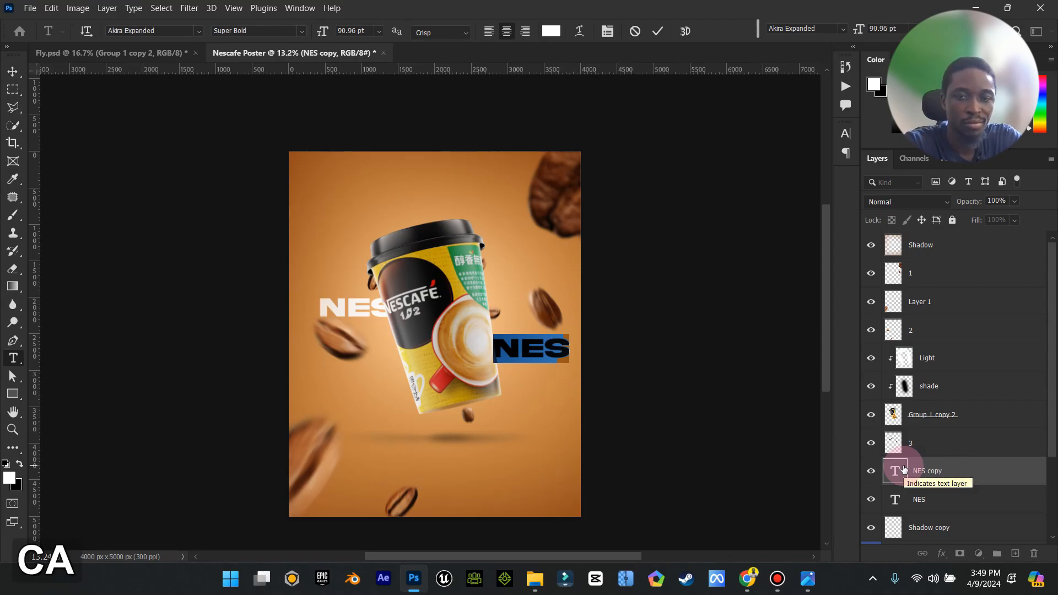
pyautogui.write('CAFE')
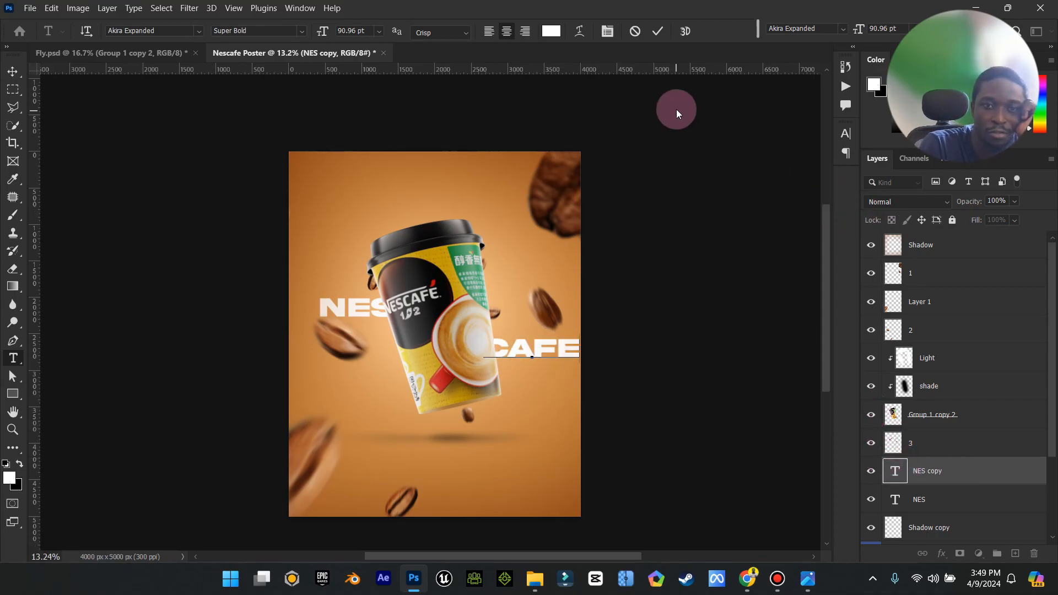
pyautogui.click(664, 36)
pyautogui.press('v')
pyautogui.moveTo(524, 348); pyautogui.dragTo(518, 345)
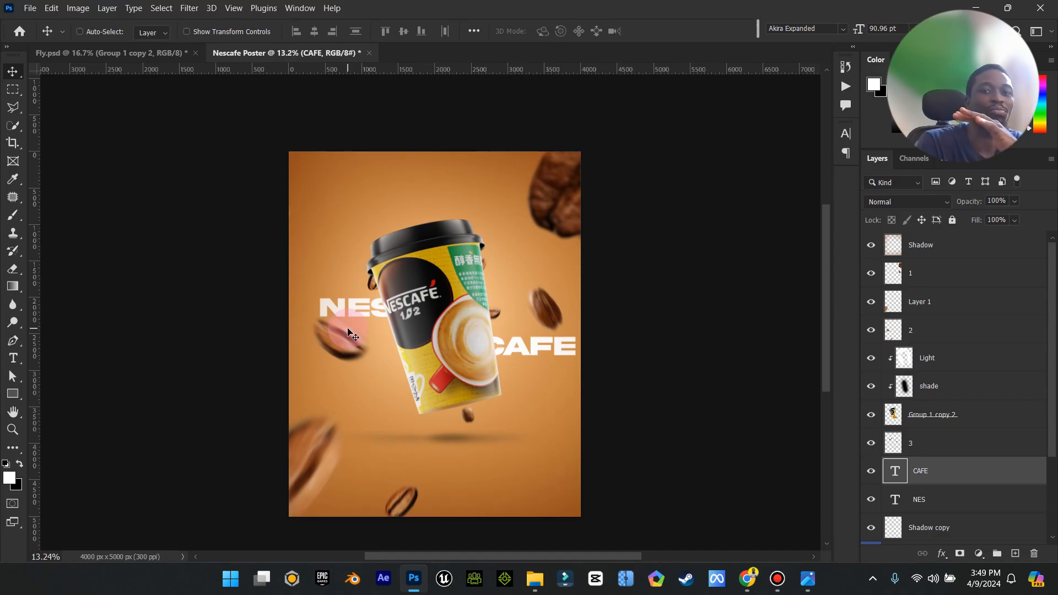
# - Select the NES, CAFE, cup, shade, Light and Shadow copy layers together and shift them left to centre the composition
pyautogui.click(950, 497)
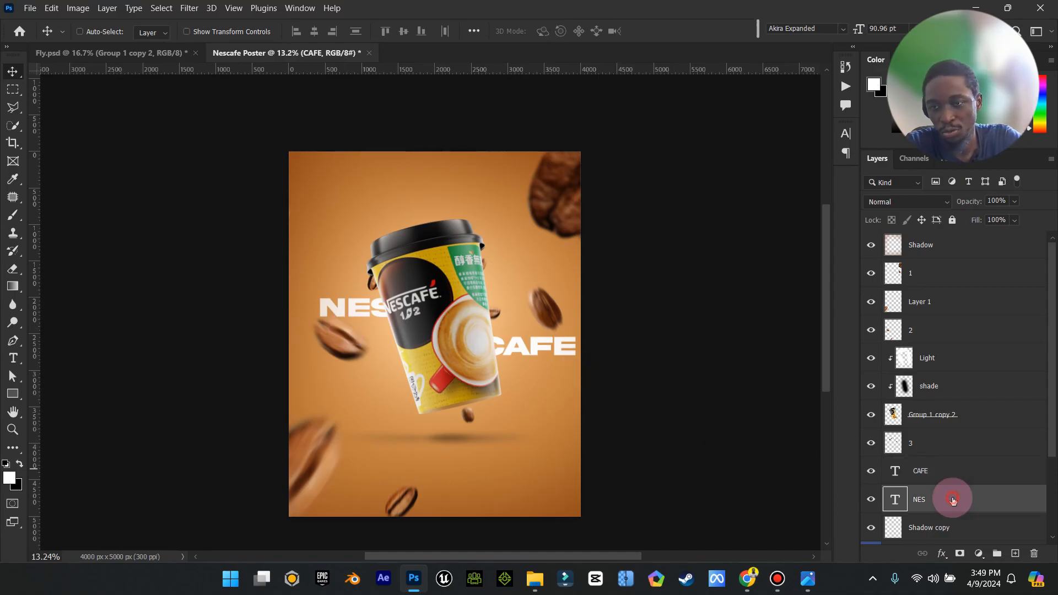
pyautogui.keyDown('ctrl'); pyautogui.click(949, 468); pyautogui.keyUp('ctrl')
pyautogui.keyDown('ctrl'); pyautogui.click(947, 416); pyautogui.keyUp('ctrl')
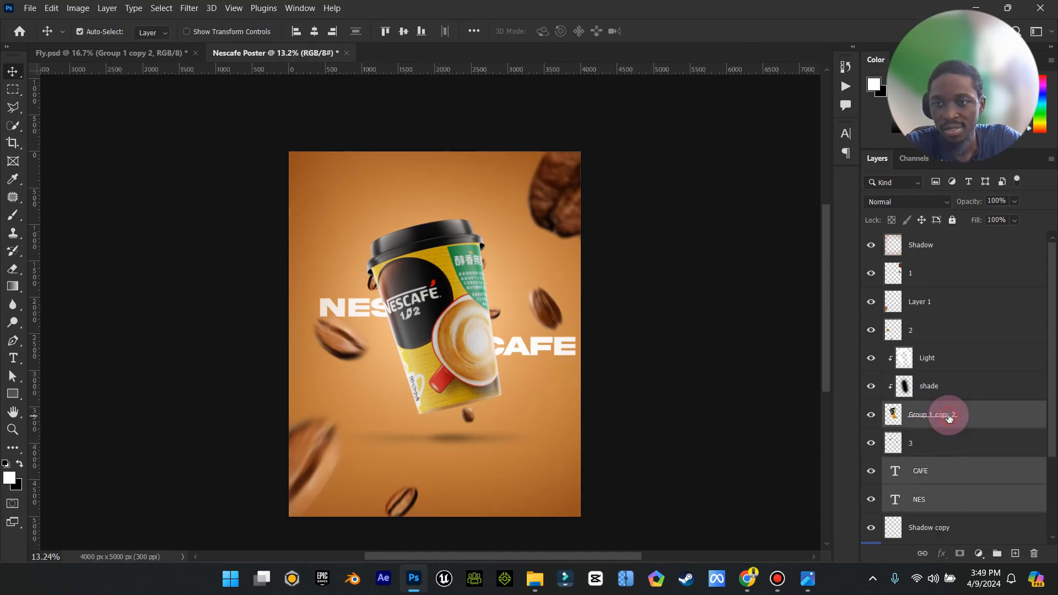
pyautogui.keyDown('shift'); pyautogui.click(944, 363); pyautogui.keyUp('shift')
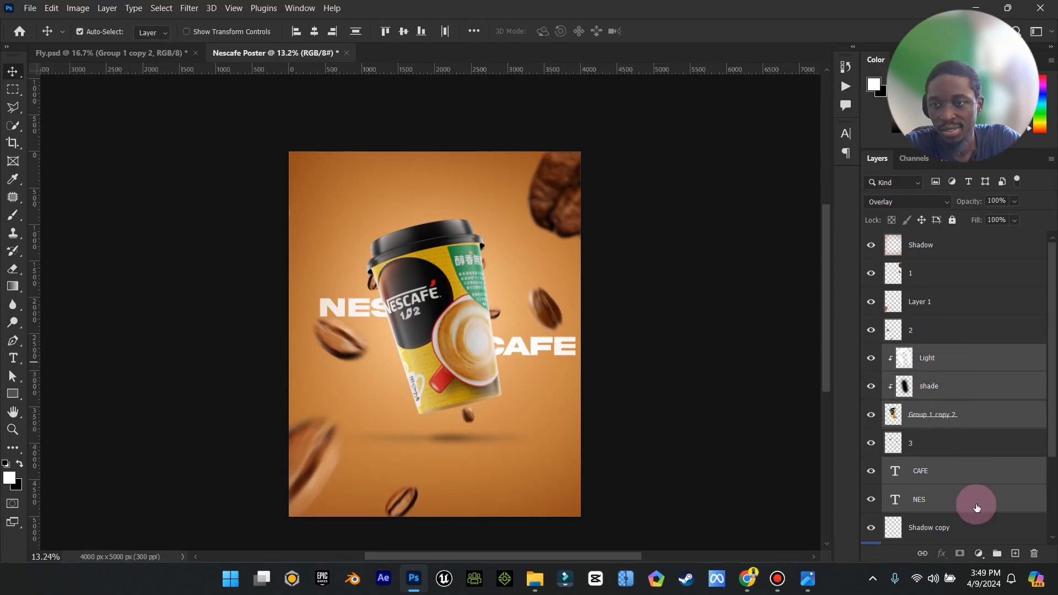
pyautogui.keyDown('ctrl'); pyautogui.click(902, 524); pyautogui.keyUp('ctrl')
pyautogui.moveTo(444, 343); pyautogui.dragTo(431, 344)
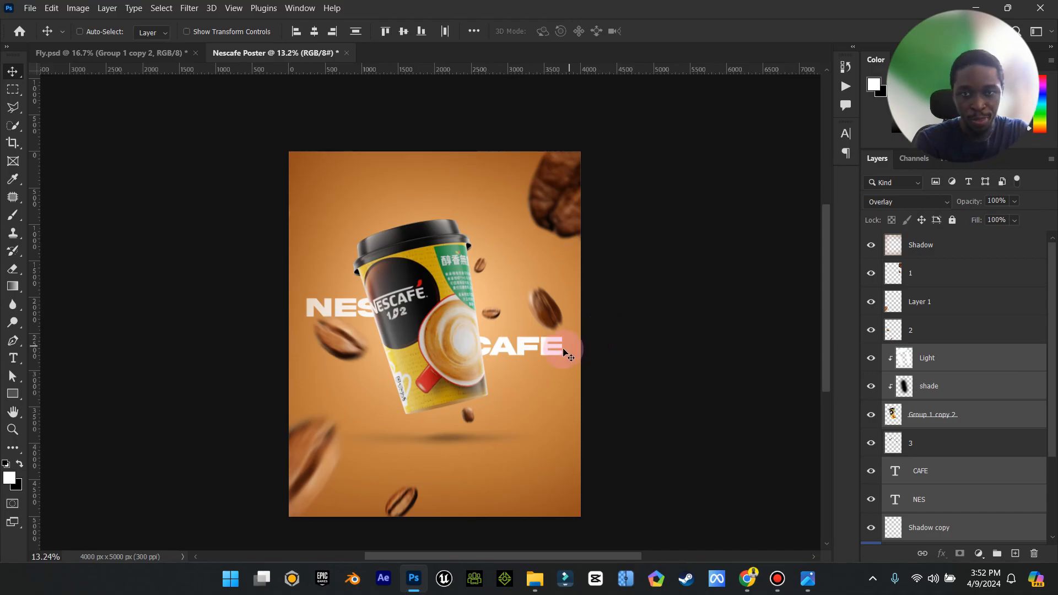
# - Fine-tune the horizontal position of the selected cup, text and shadow layers, nudging them left and back slightly further right
pyautogui.press('Left')
pyautogui.press('Left')
pyautogui.press('Left')
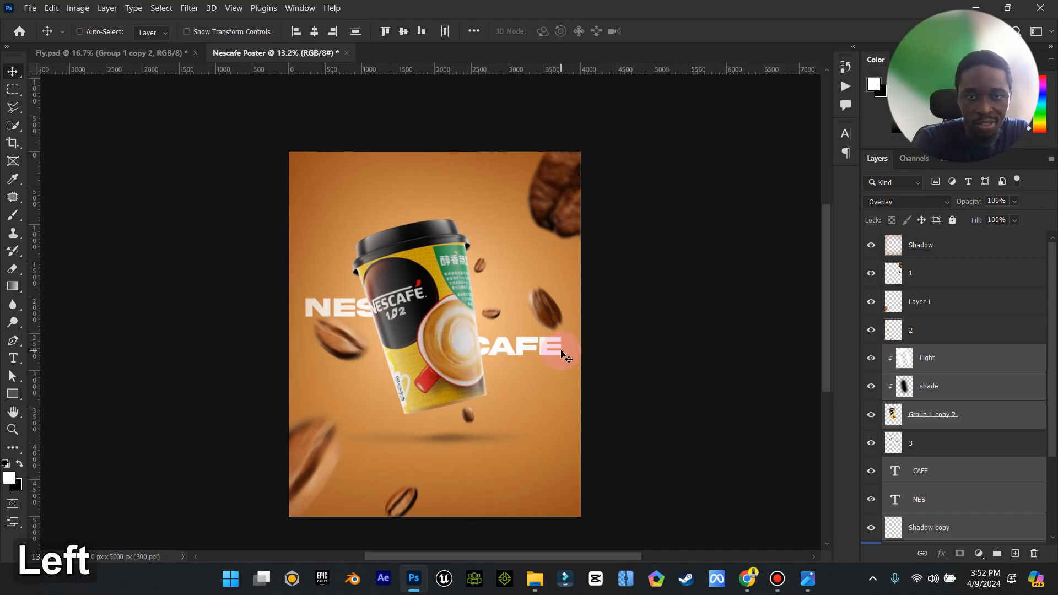
pyautogui.press('Right')
pyautogui.press('Right')
pyautogui.press('Right')
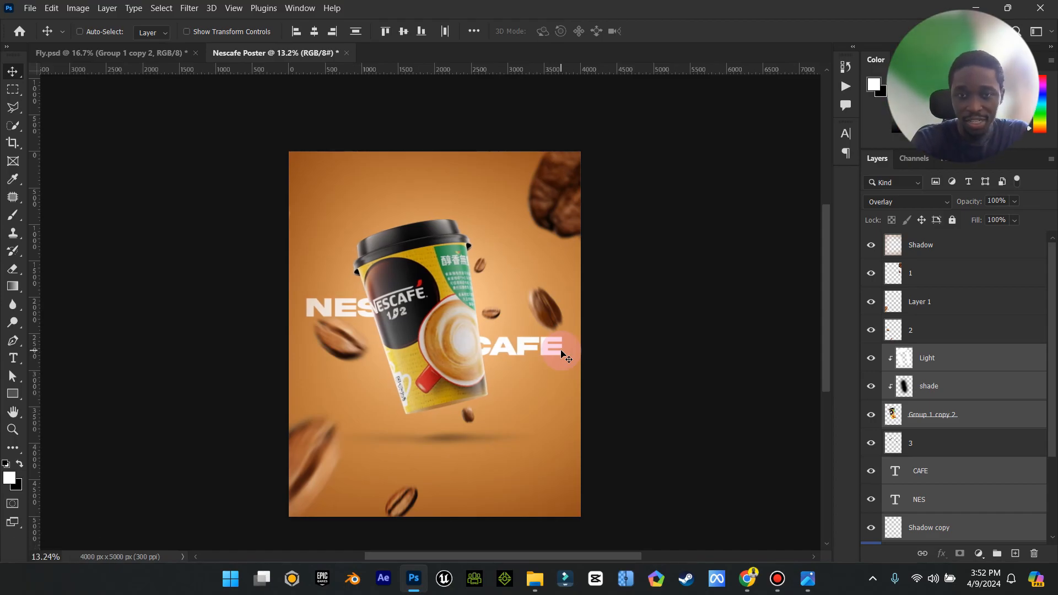
pyautogui.press('Right')
pyautogui.press('Right')
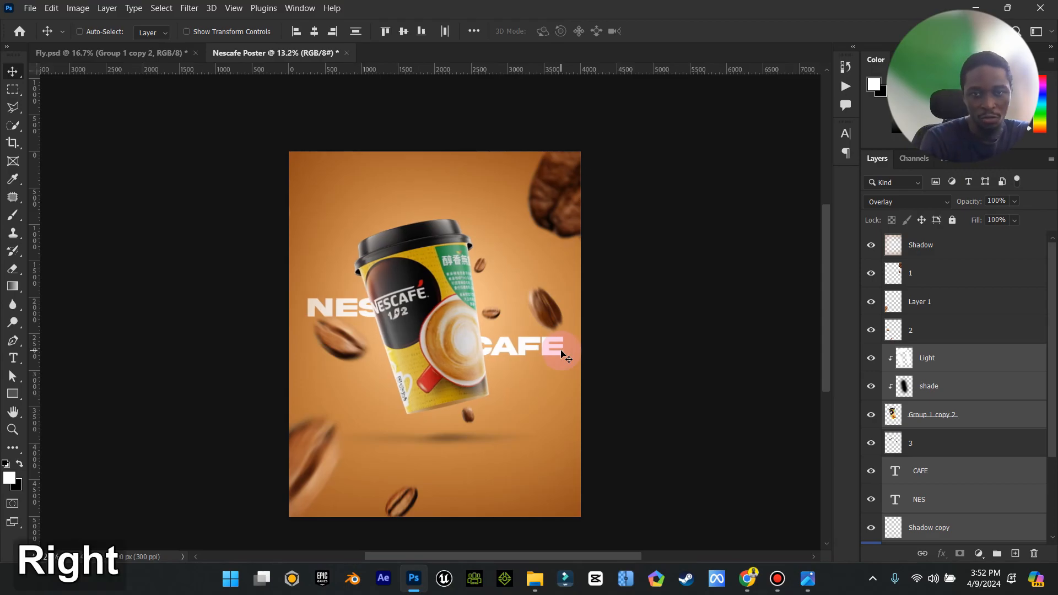
# - Reposition the Shadow layer's ground shadow beneath the shifted cup and select the Shadow copy layer
pyautogui.scroll(-3, 904, 472)
pyautogui.click(926, 471)
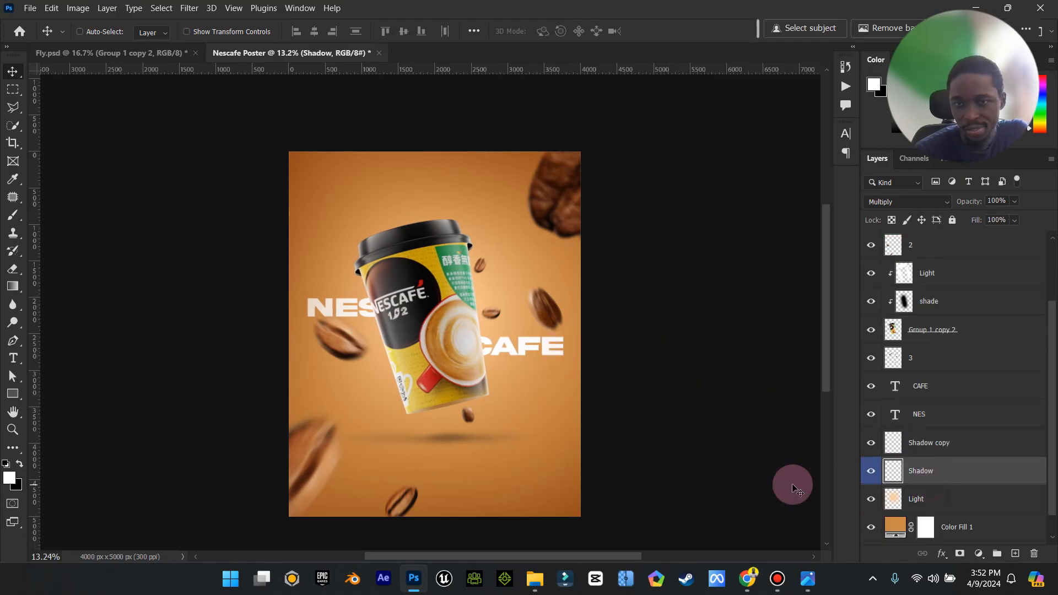
pyautogui.moveTo(479, 449); pyautogui.dragTo(499, 441)
pyautogui.click(888, 444)
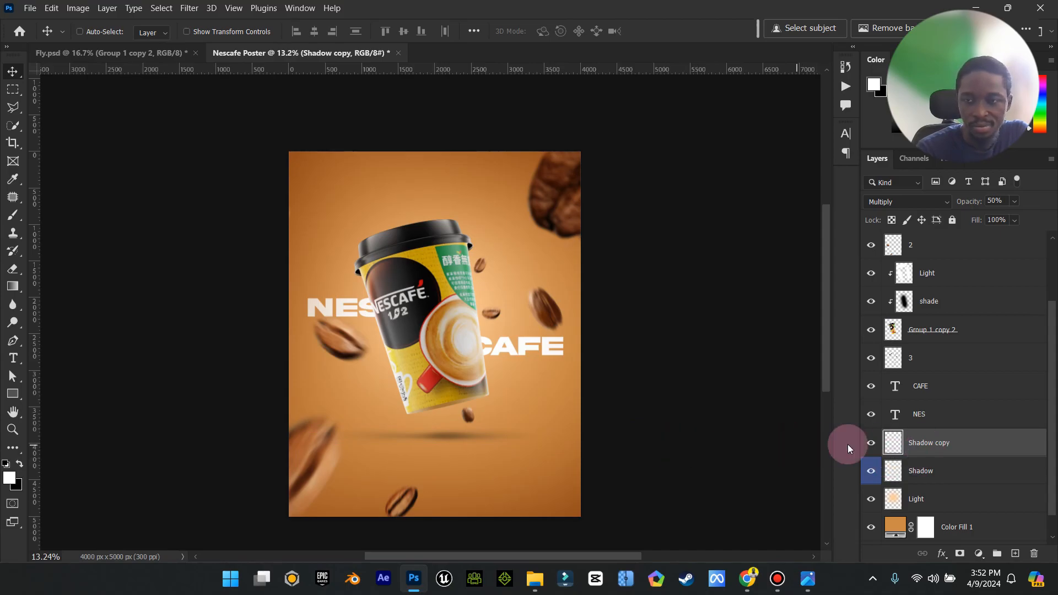
pyautogui.scroll(-1, 951, 449)
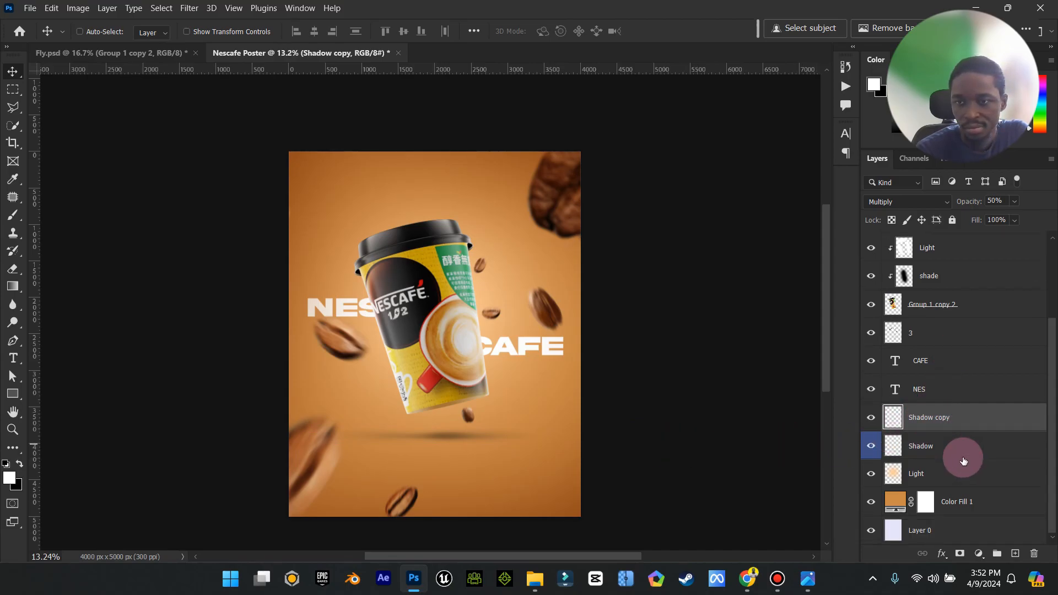
pyautogui.scroll(2, 961, 460)
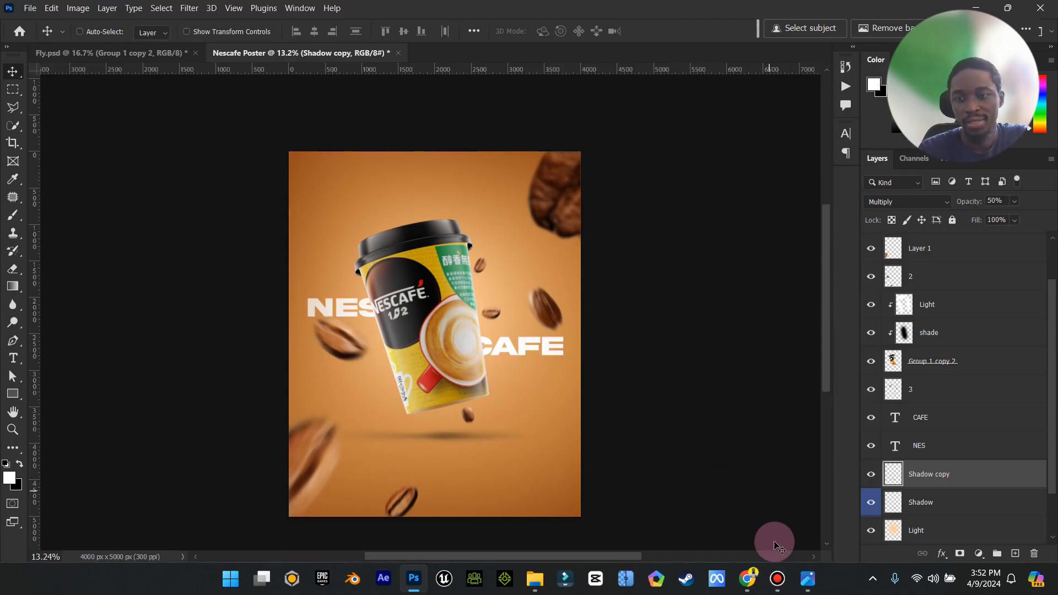
# - Check the reference coffee poster and search Google in Chrome for "NESCAFE LOGO png"
pyautogui.click(812, 578)
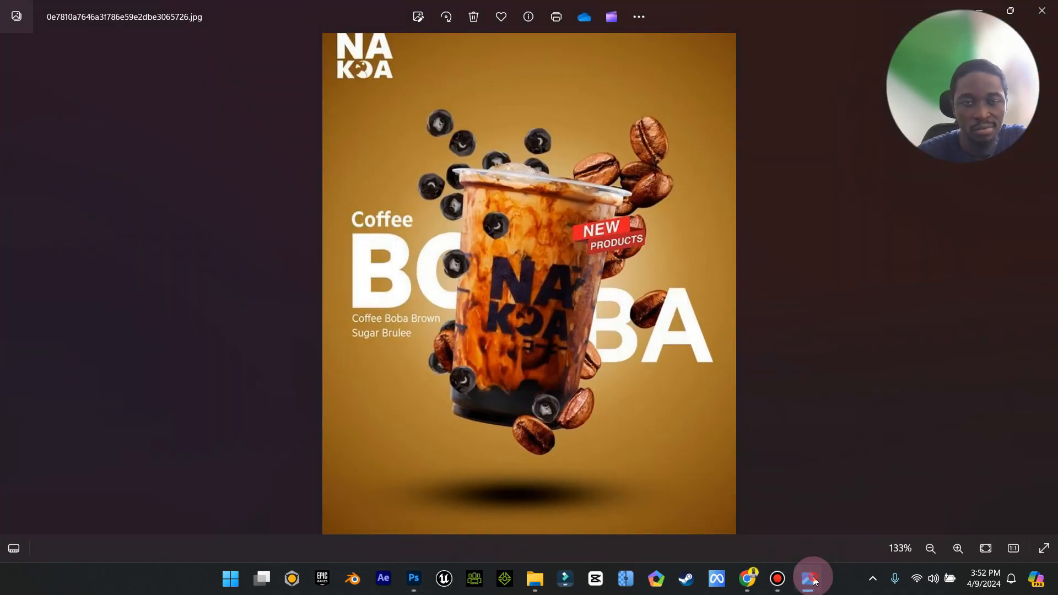
pyautogui.click(814, 582)
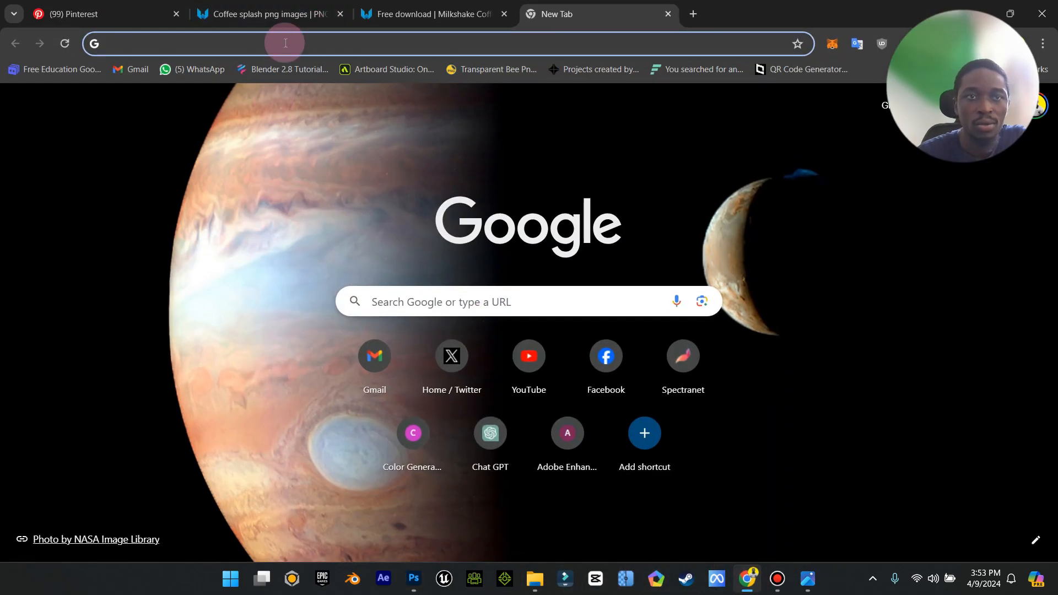
pyautogui.click(266, 48)
pyautogui.write('NES')
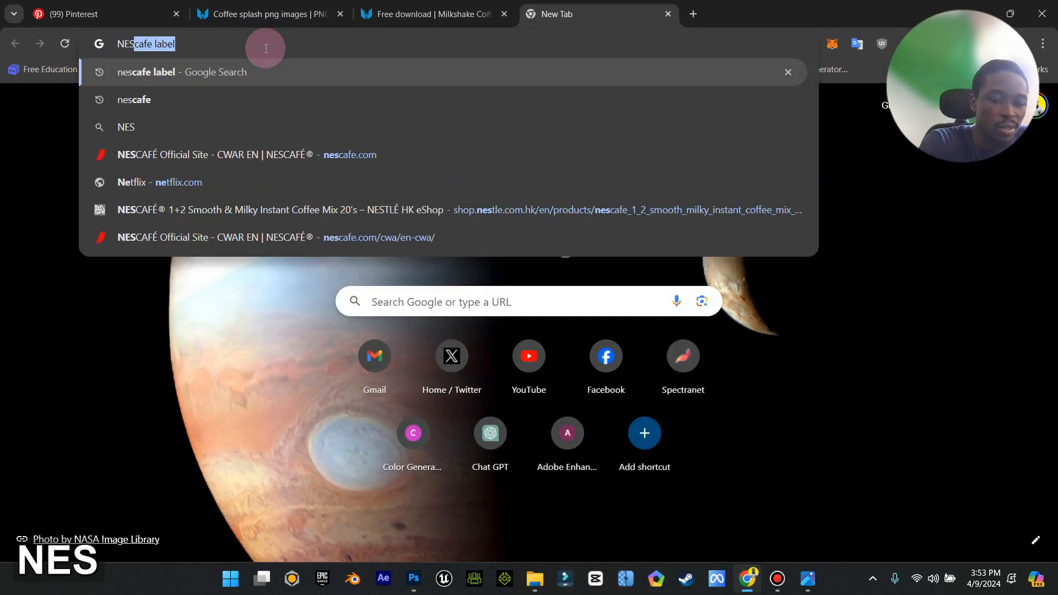
pyautogui.write('CAD')
pyautogui.press('BackSpace')
pyautogui.write('FE LOGO ')
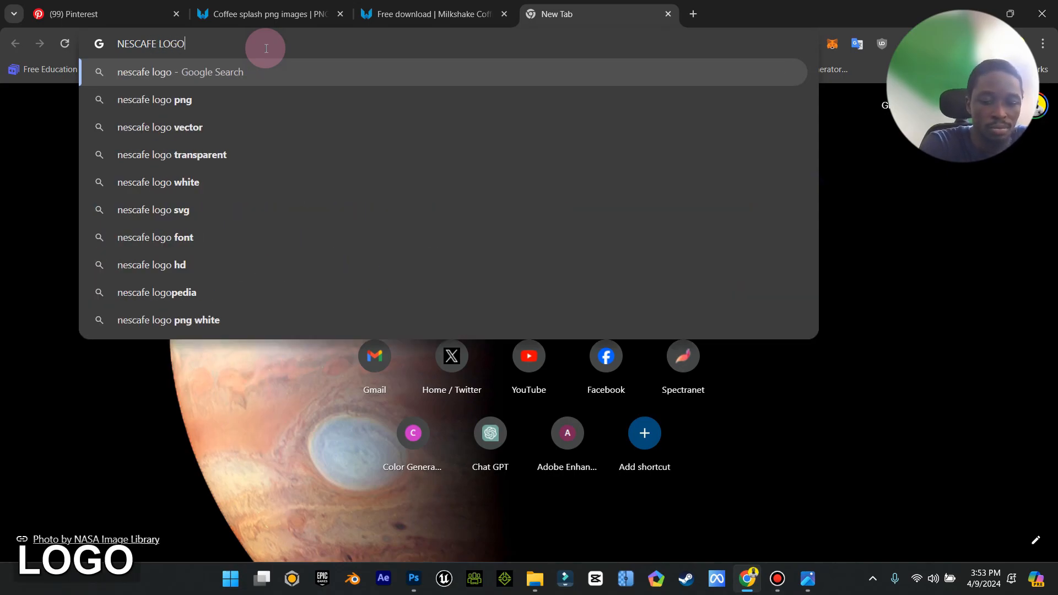
pyautogui.write('png')
pyautogui.press('Return')
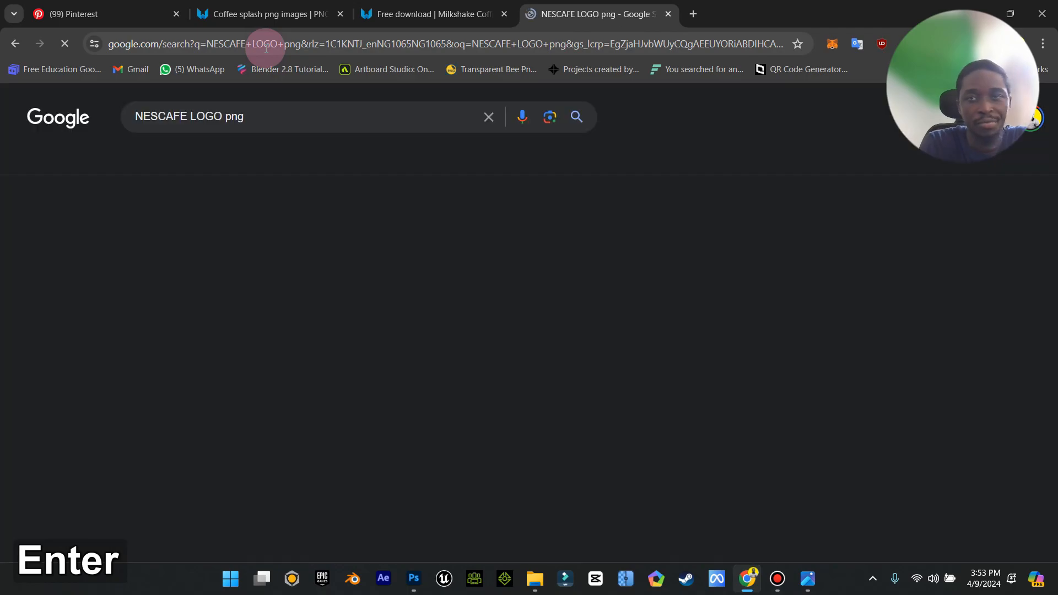
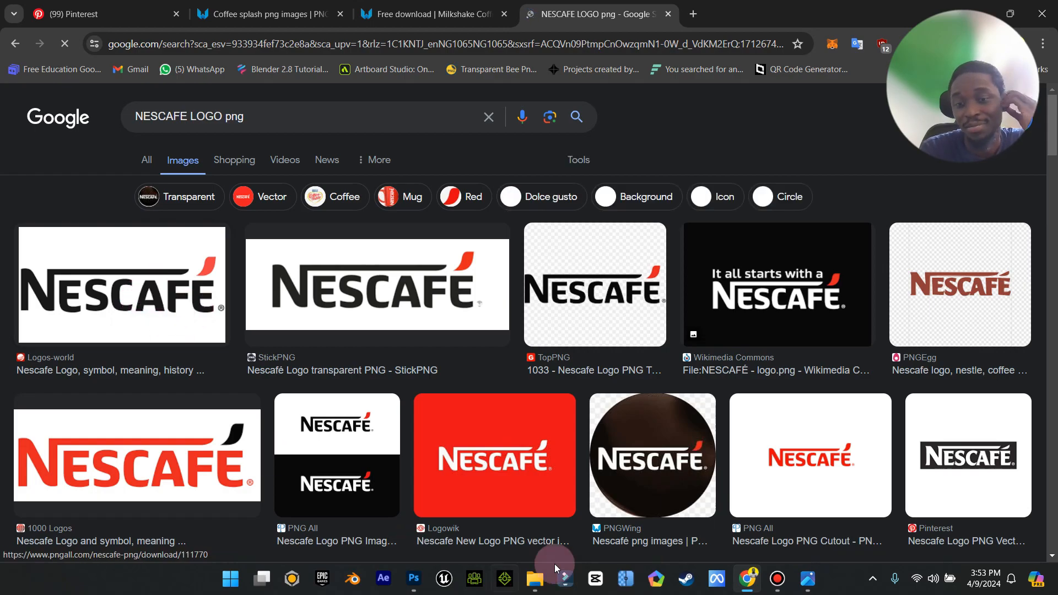
# - Open the Logos-world Nescafé logo from the image results at full size in its own browser tab
pyautogui.click(171, 285)
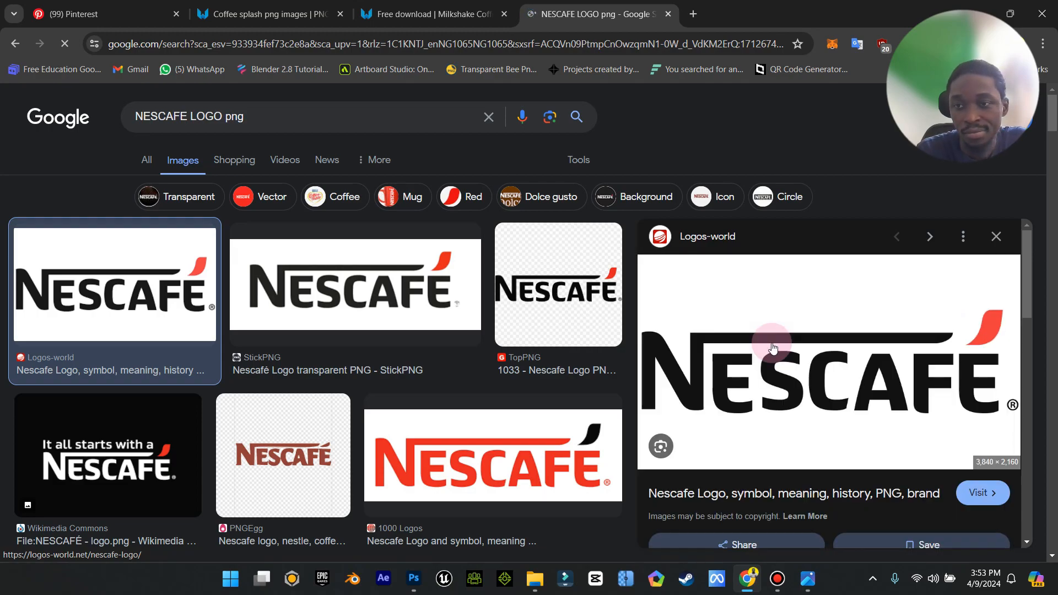
pyautogui.rightClick(804, 366)
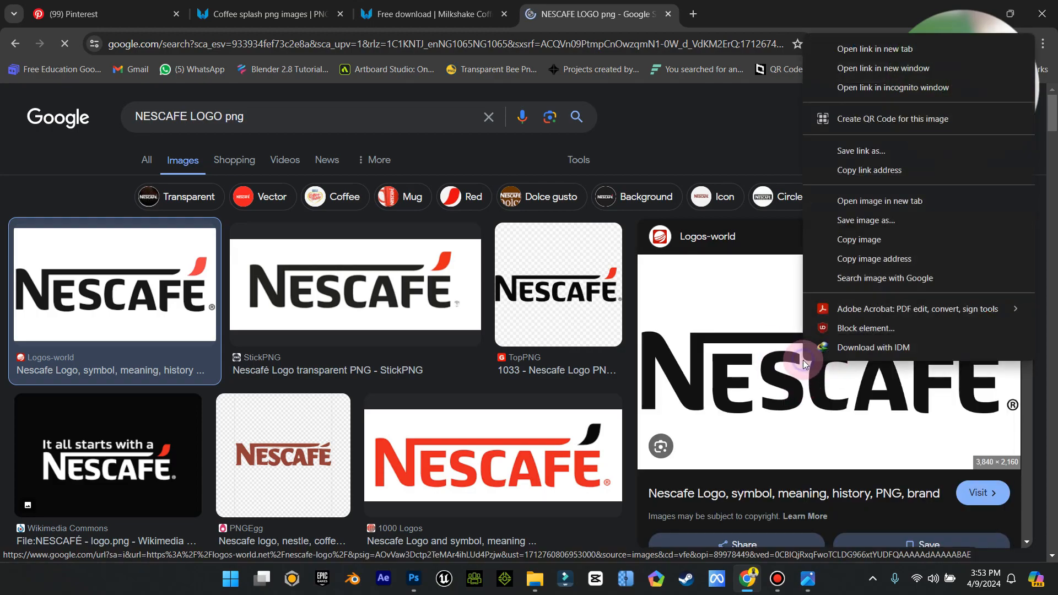
pyautogui.click(898, 220)
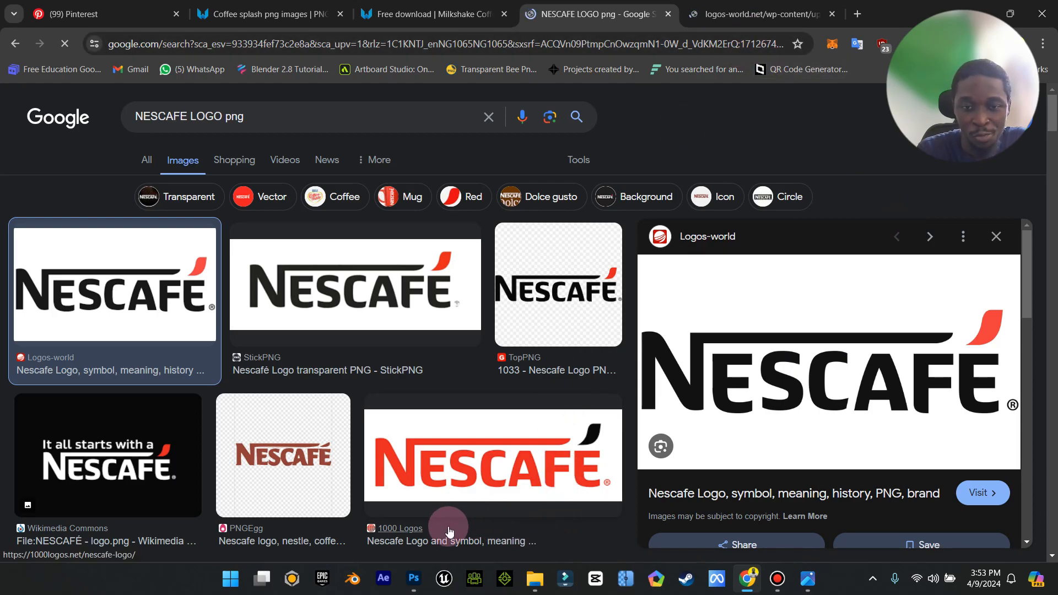
pyautogui.click(800, 4)
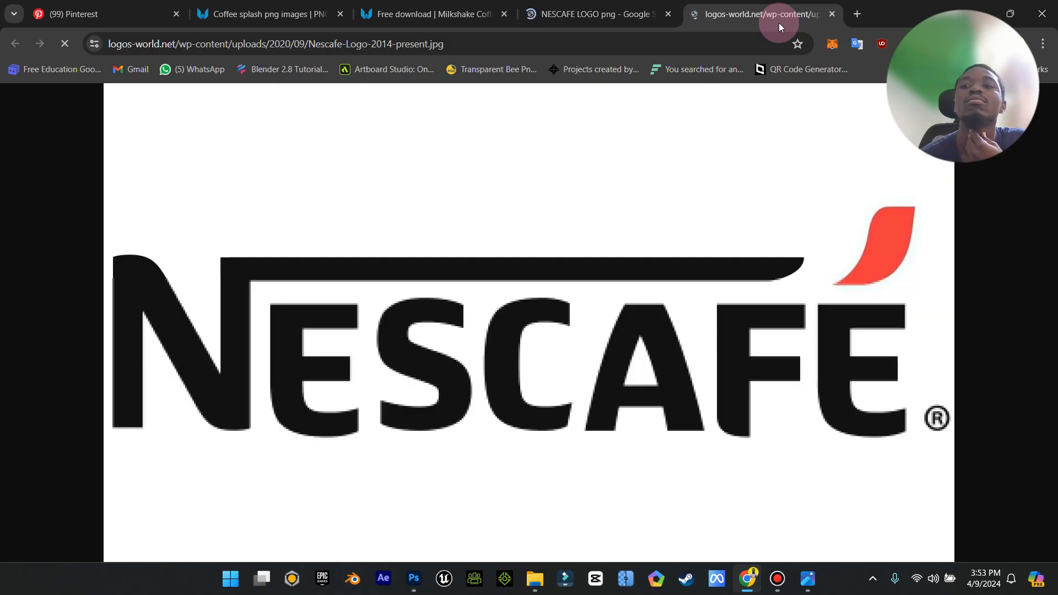
# - Save the full-size Nescafé logo image to the Downloads folder, then close its tab and leave Chrome
pyautogui.rightClick(573, 256)
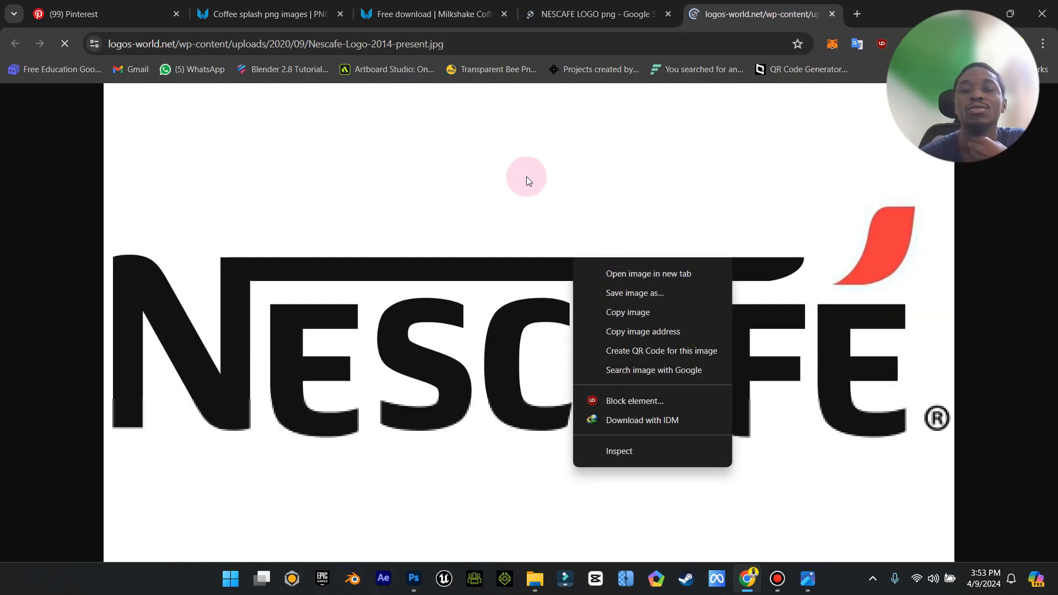
pyautogui.rightClick(470, 196)
pyautogui.click(537, 232)
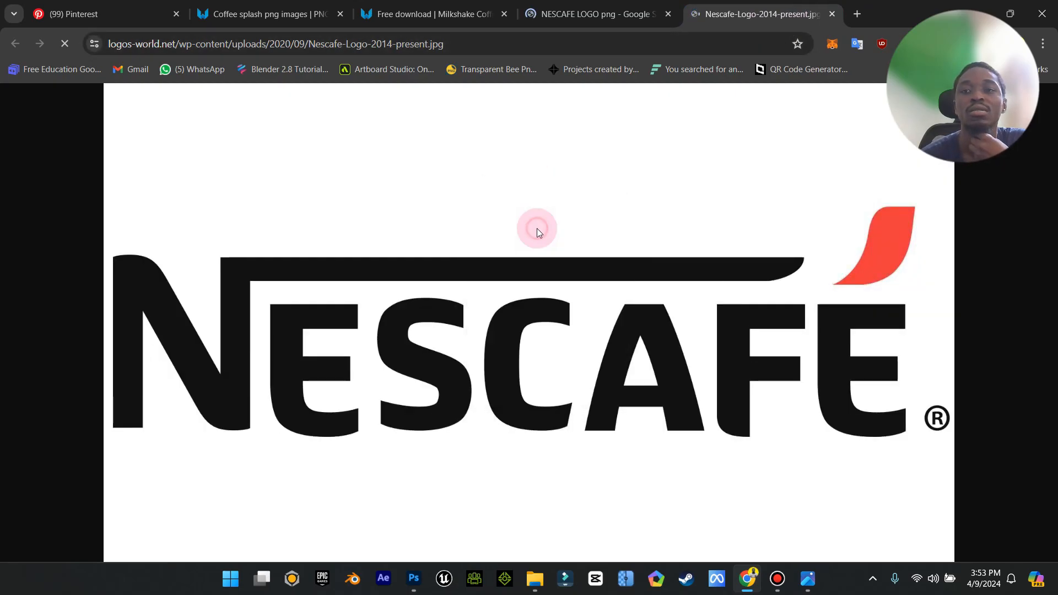
pyautogui.click(732, 439)
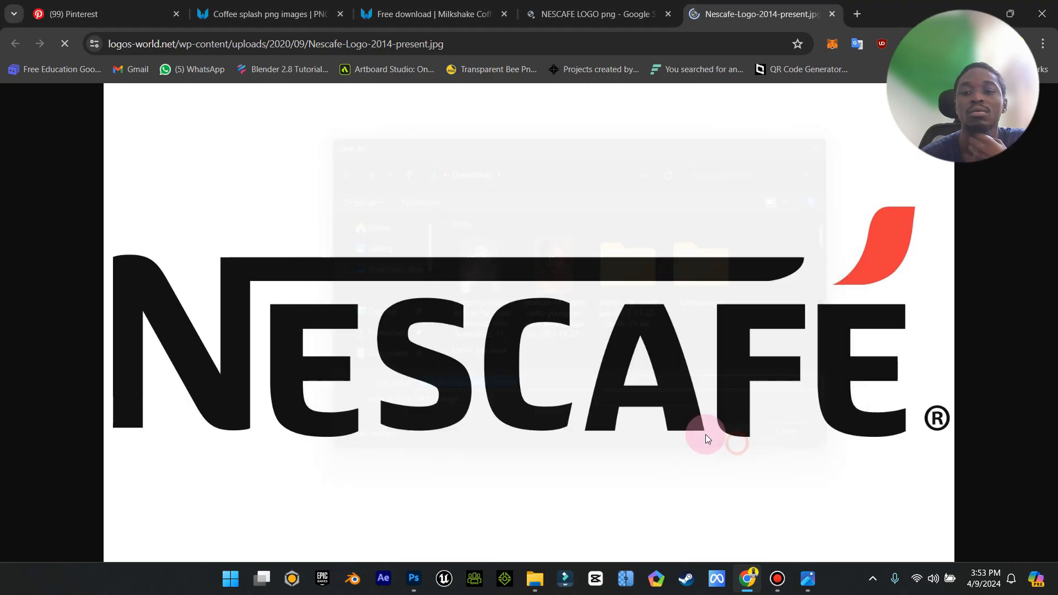
pyautogui.click(832, 15)
pyautogui.click(979, 13)
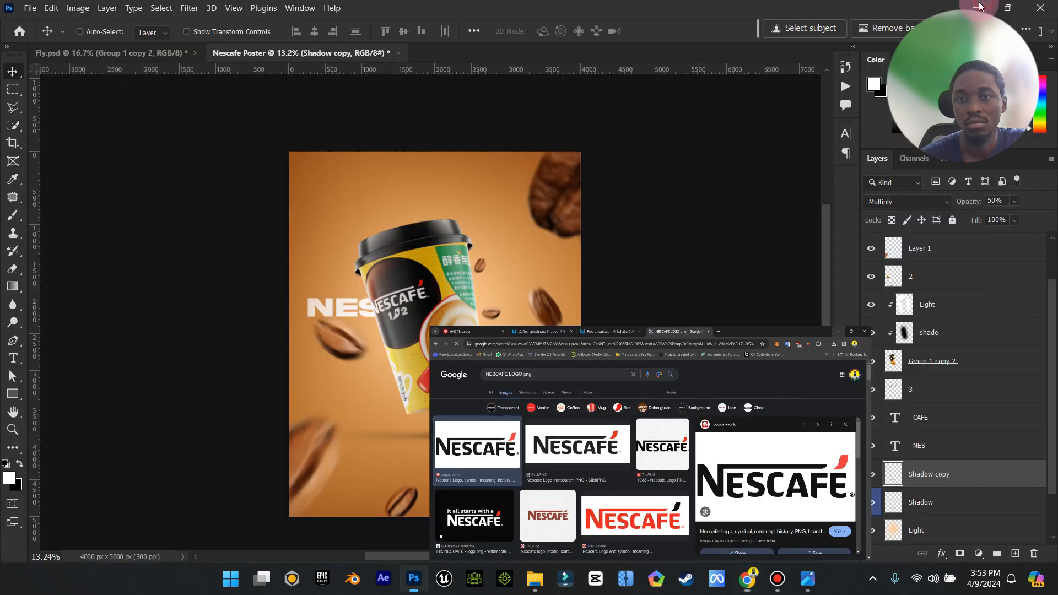
# - Open the Nescafe-Logo-2014-present image from the Downloads folder in Photoshop
pyautogui.click(535, 578)
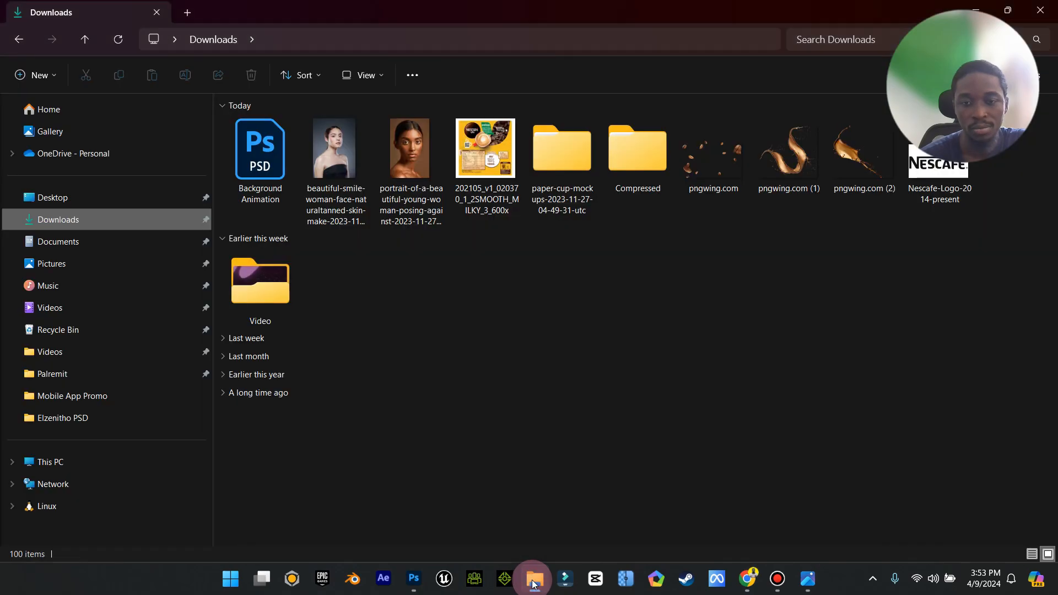
pyautogui.click(924, 172)
pyautogui.rightClick(923, 172)
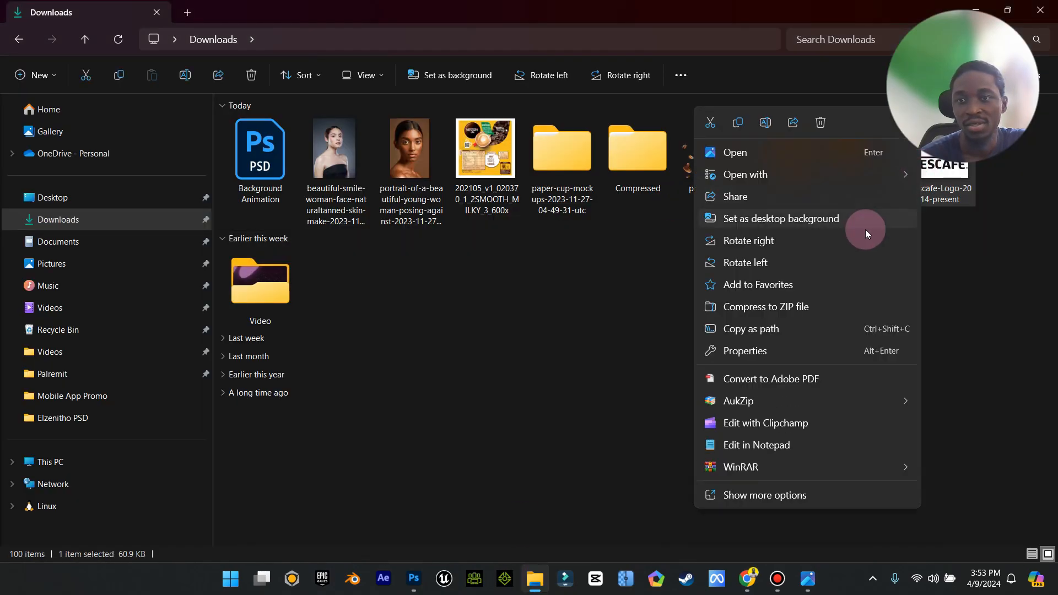
pyautogui.click(907, 178)
pyautogui.click(644, 205)
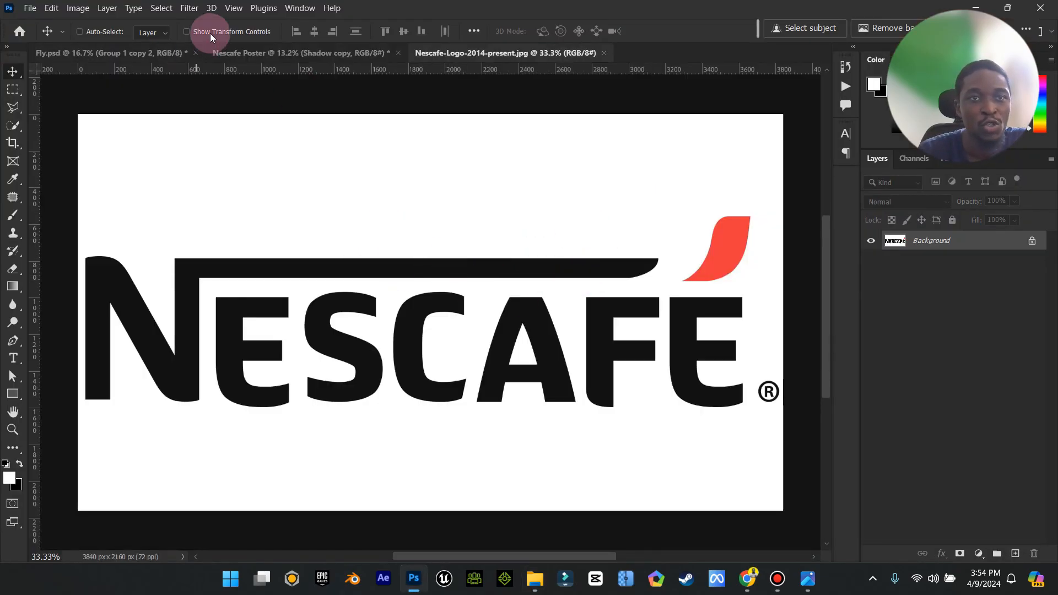
# - Select the white background around the Nescafé logo using Color Range
pyautogui.click(165, 8)
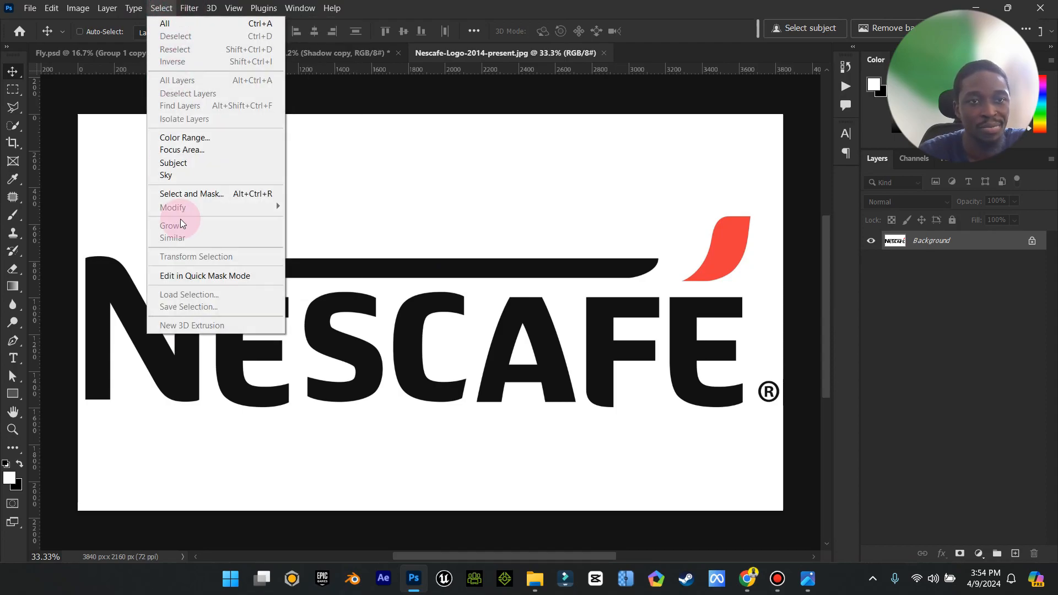
pyautogui.click(182, 137)
pyautogui.click(319, 174)
pyautogui.click(732, 117)
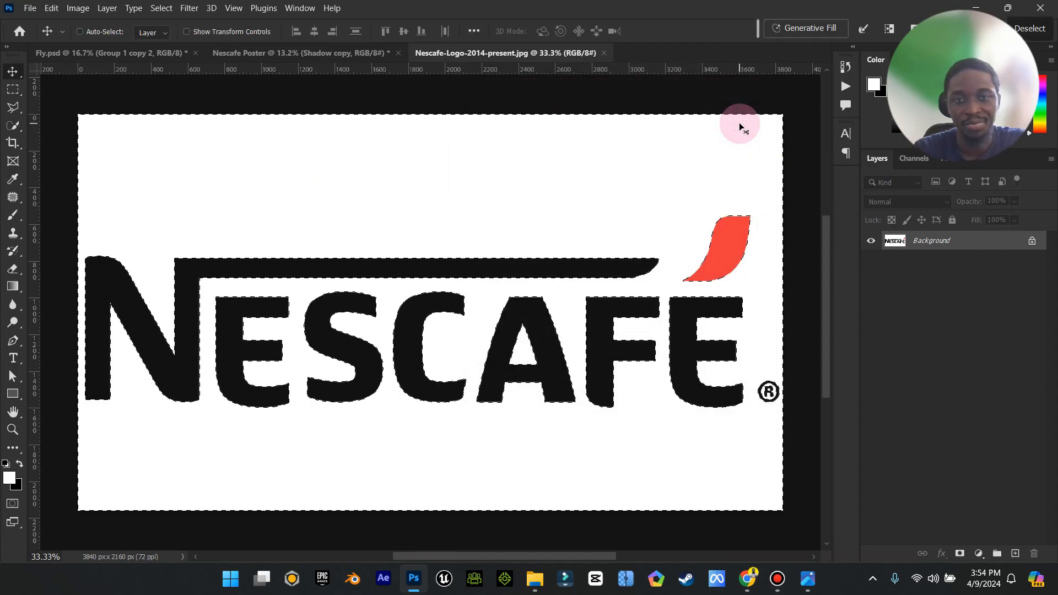
# - Invert the selection to copy only the Nescafé logo onto a new layer, and hide the Background layer
pyautogui.hotkey('ctrl', 'j')
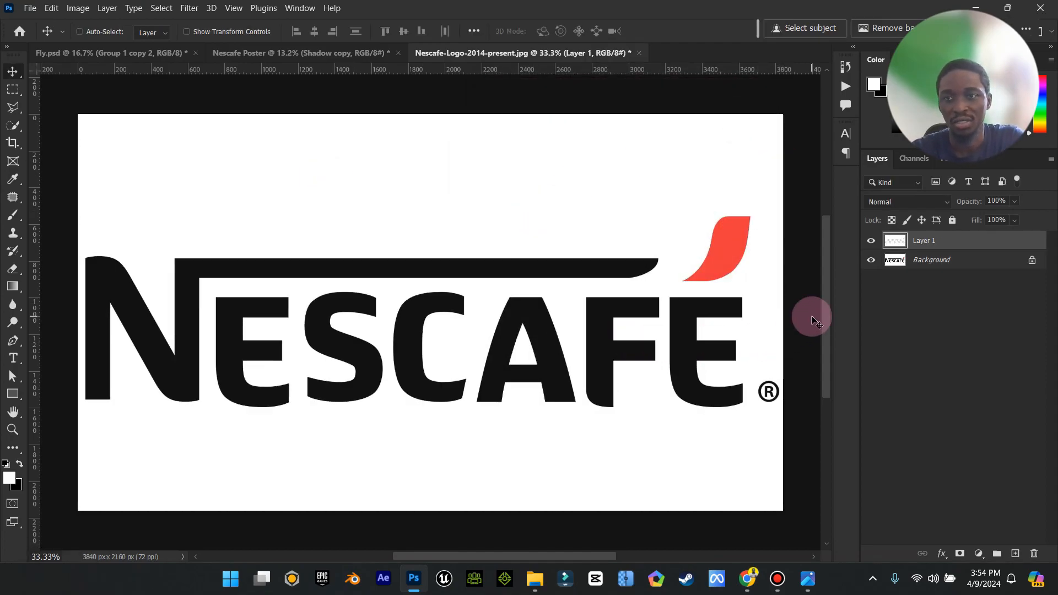
pyautogui.hotkey('ctrl', 'z')
pyautogui.click(162, 8)
pyautogui.click(184, 64)
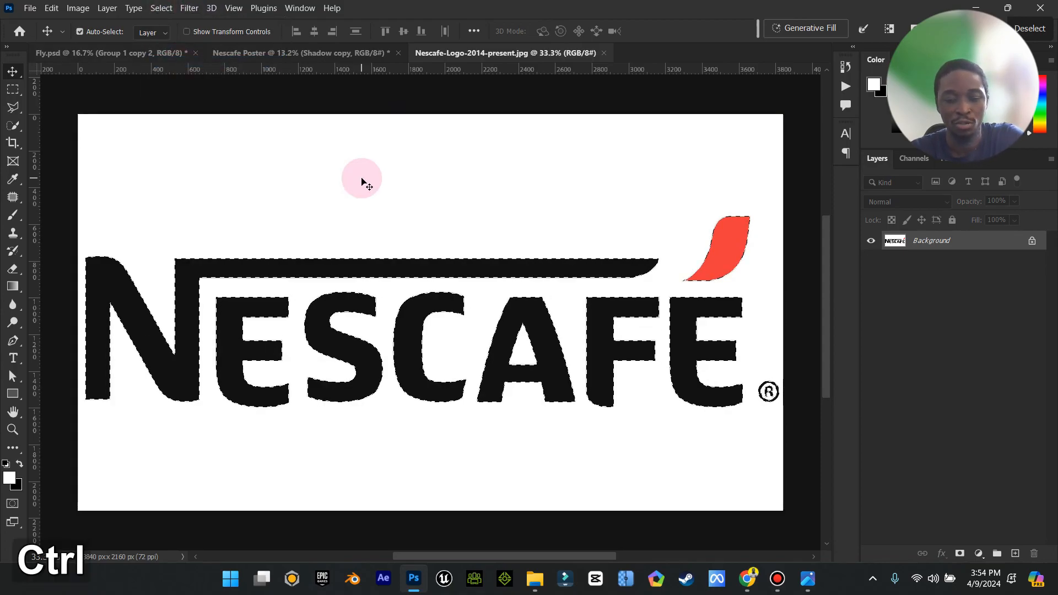
pyautogui.hotkey('ctrl', 'j')
pyautogui.click(870, 259)
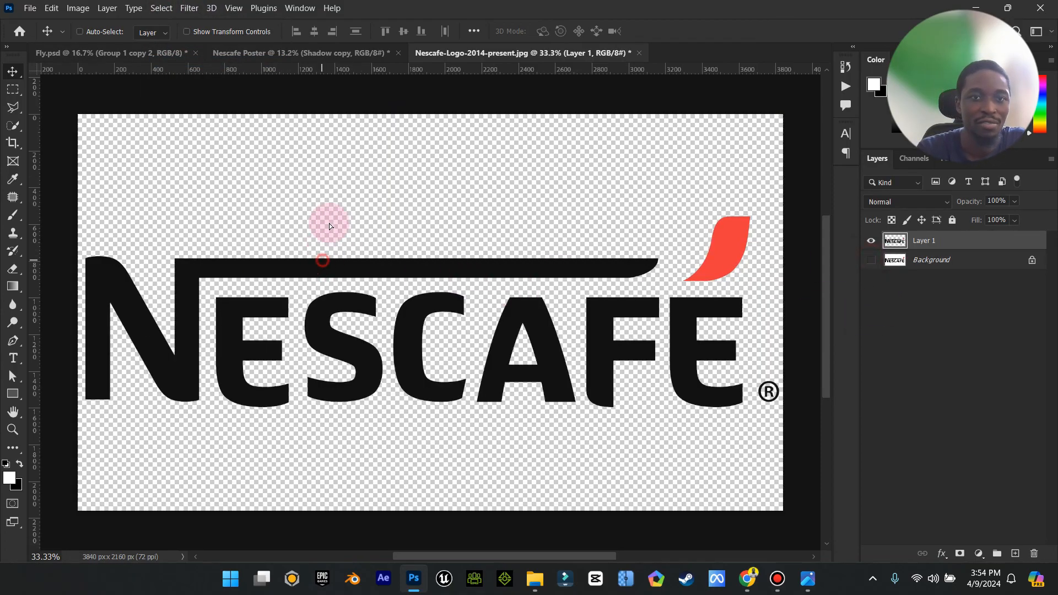
# - Bring the cut-out logo into the Nescafe Poster document and show its transform controls
pyautogui.moveTo(326, 220); pyautogui.dragTo(331, 77)
pyautogui.moveTo(259, 50); pyautogui.dragTo(460, 199)
pyautogui.click(228, 31)
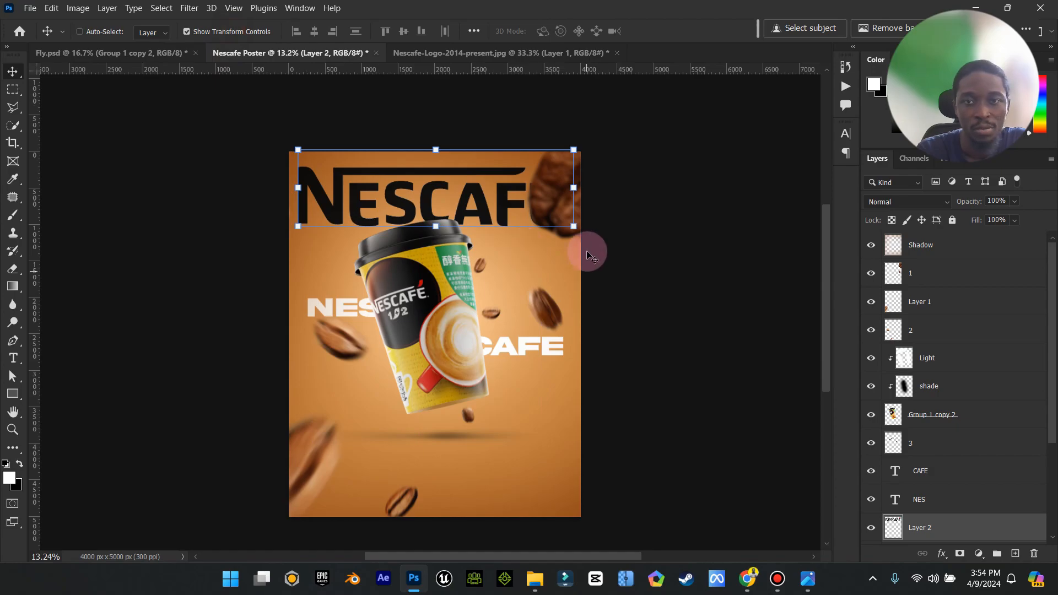
# - Shrink the logo into the poster's bottom-right corner, nudge it slightly up, and set its blend mode to Multiply
pyautogui.moveTo(583, 229); pyautogui.dragTo(559, 503)
pyautogui.click(683, 31)
pyautogui.click(186, 32)
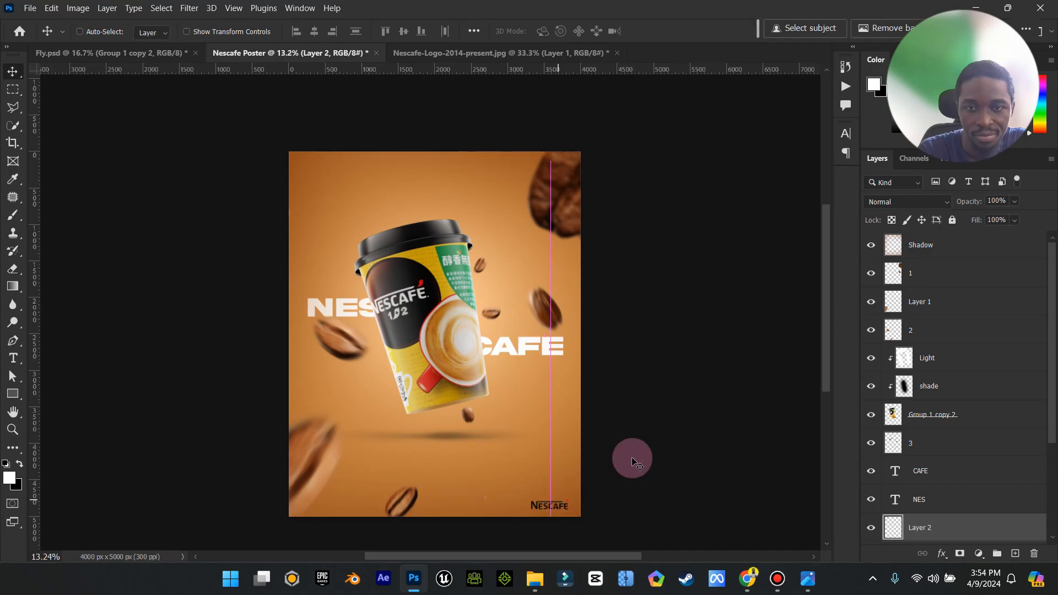
pyautogui.press('Up')
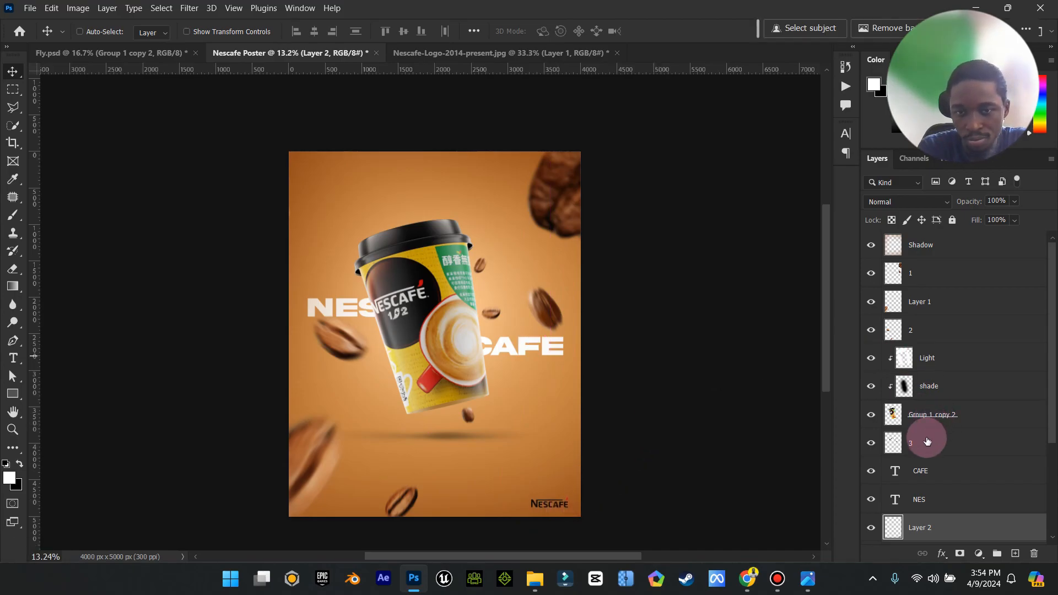
pyautogui.click(925, 204)
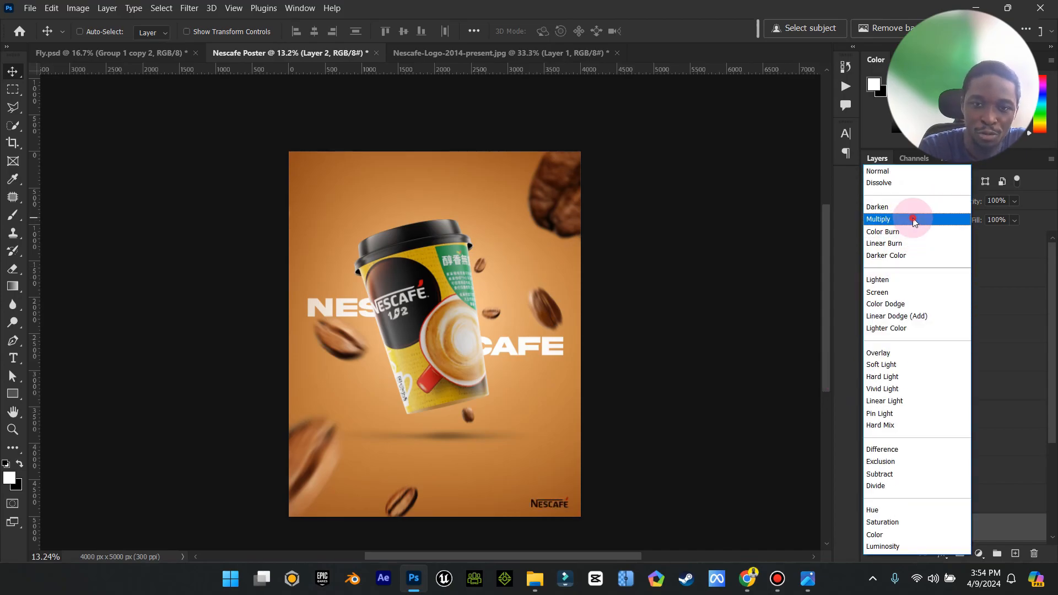
pyautogui.click(879, 219)
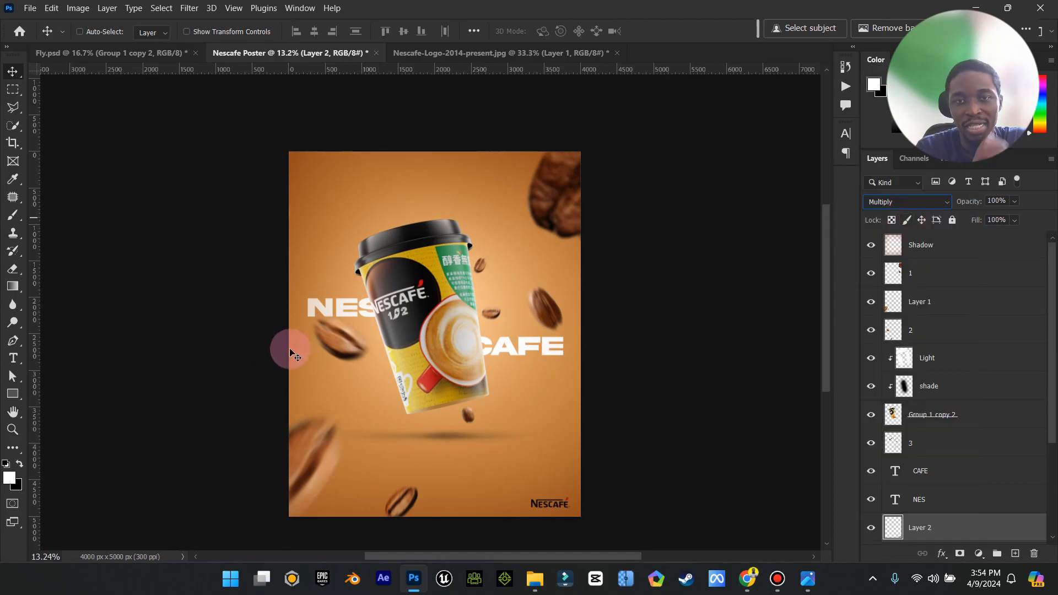
# - Close the Nescafe-Logo-2014-present.jpg and Fly.psd documents without saving their changes
pyautogui.click(616, 53)
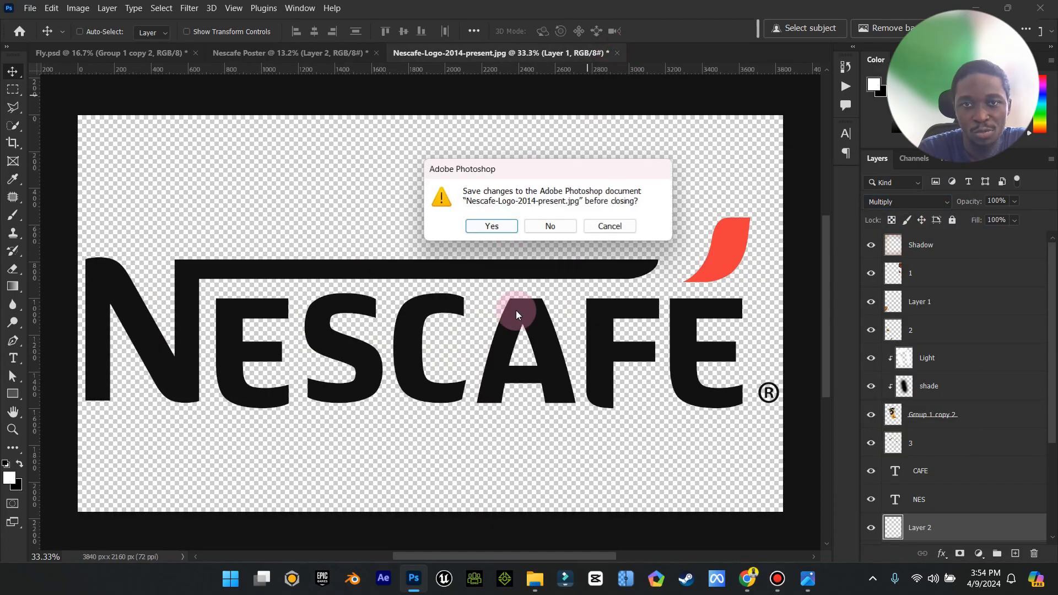
pyautogui.click(562, 231)
pyautogui.click(196, 52)
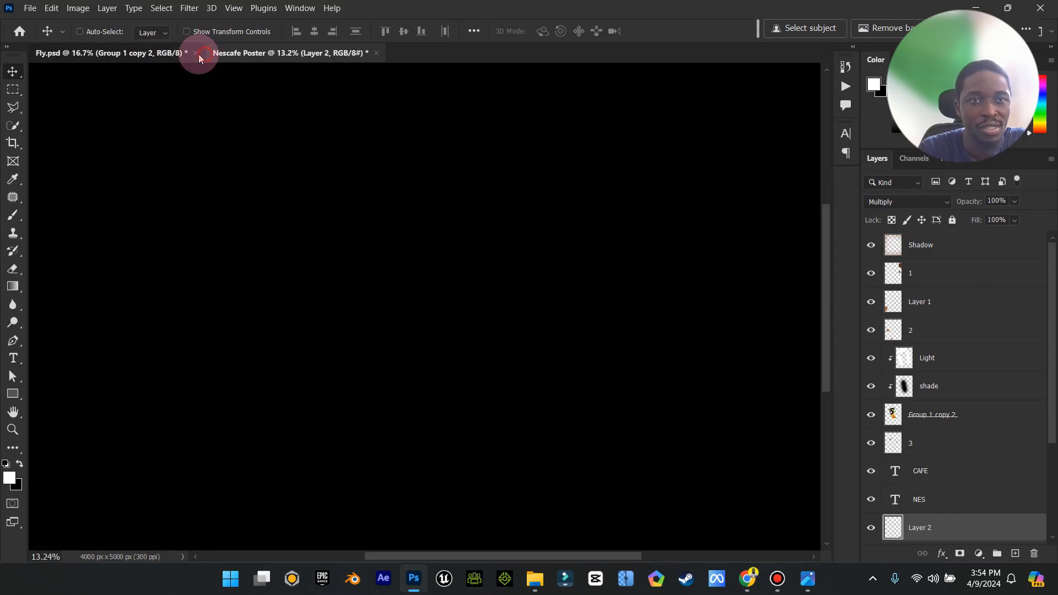
pyautogui.click(552, 226)
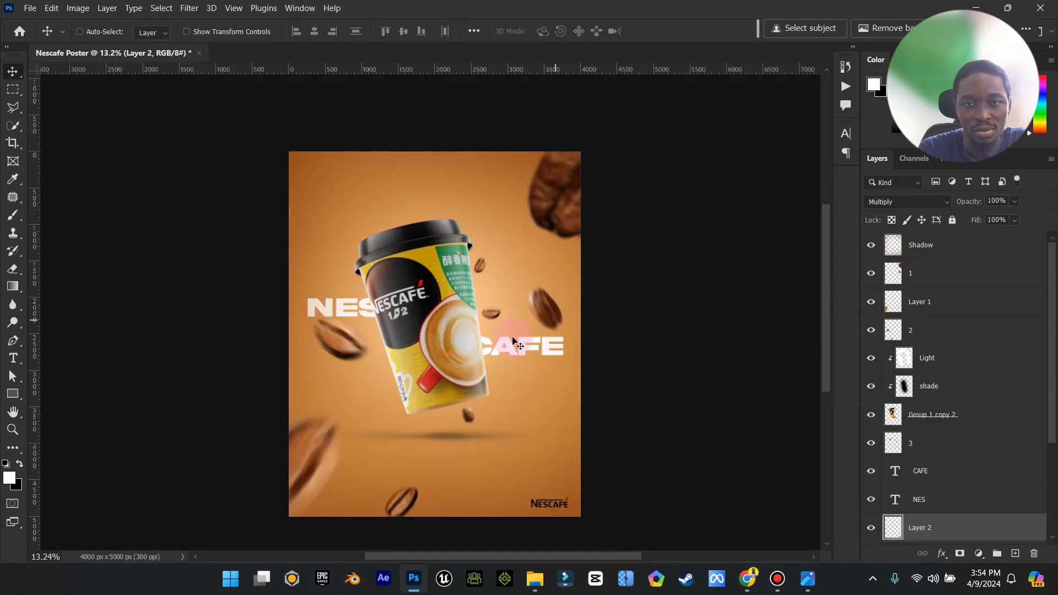
# - Save the poster as Photoshop file "Nescafe Poster" in the Elzenitho PSD folder inside the desktop's Elzenitho Hub folder
pyautogui.hotkey('ctrl', 's')
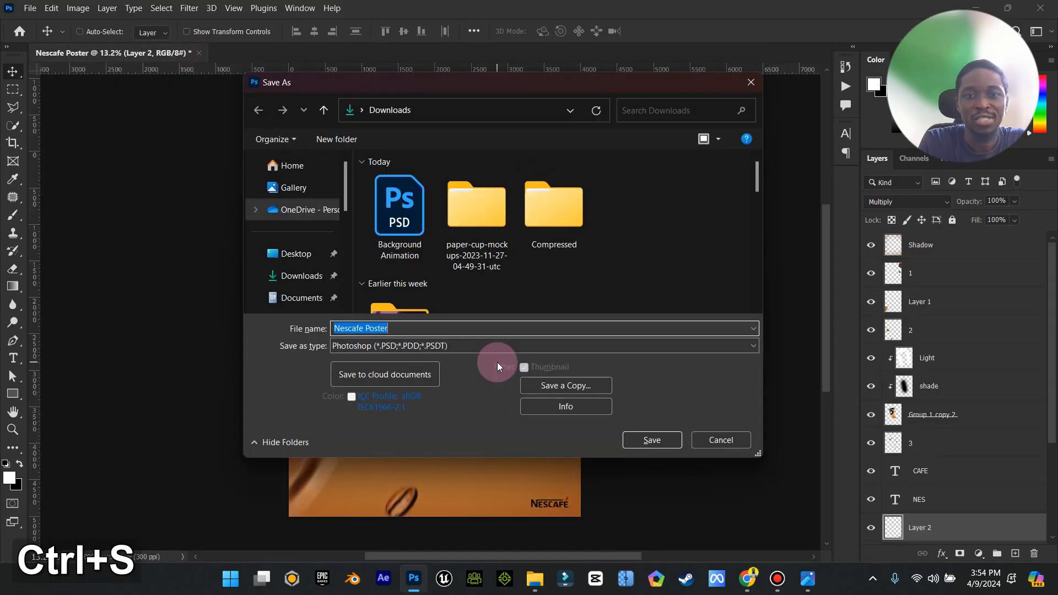
pyautogui.click(283, 253)
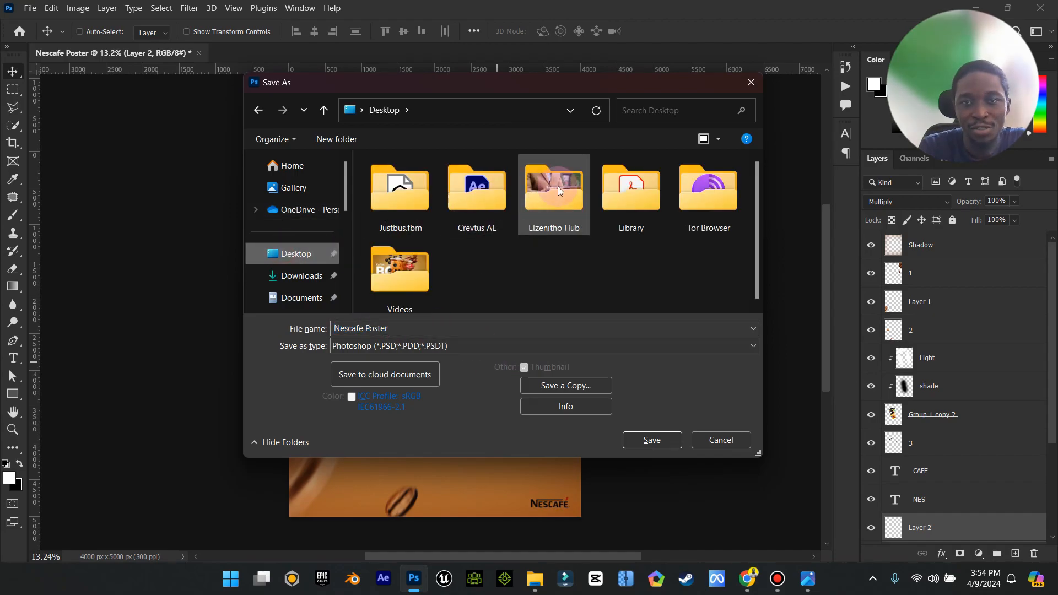
pyautogui.doubleClick(557, 189)
pyautogui.scroll(-1, 554, 188)
pyautogui.click(538, 198)
pyautogui.doubleClick(538, 198)
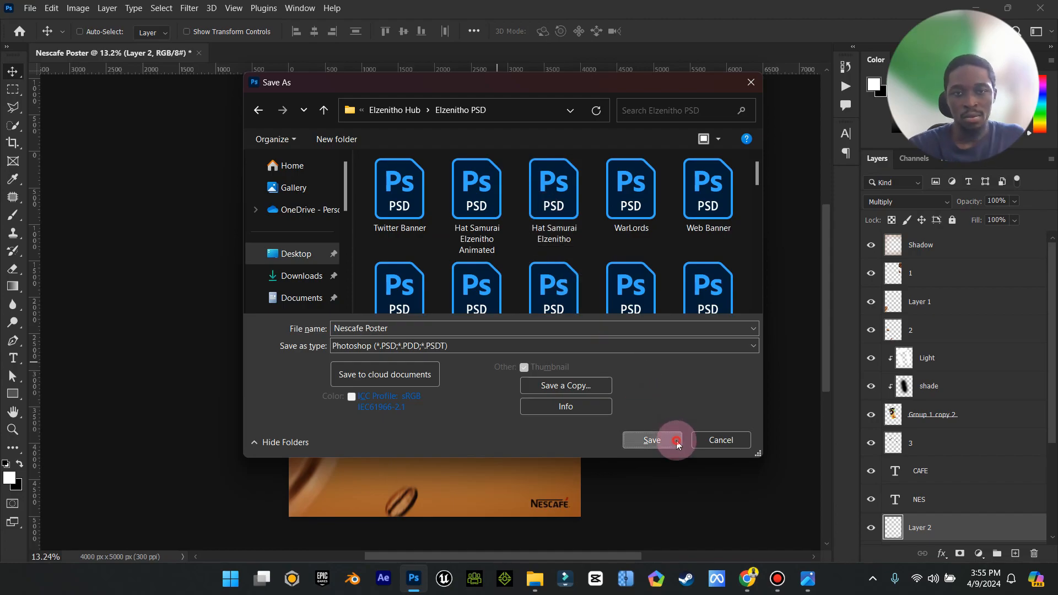
pyautogui.click(652, 439)
pyautogui.click(680, 148)
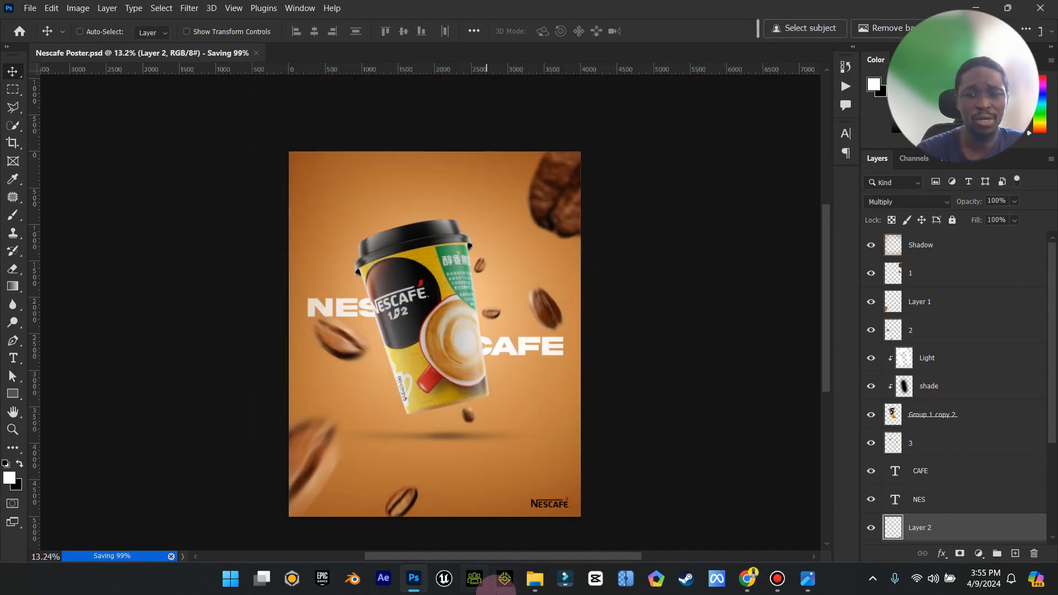
# - Place the pngwing.com (1) coffee splash from Downloads into the poster at 64% scale, shifted slightly up and left behind the cup
pyautogui.click(534, 578)
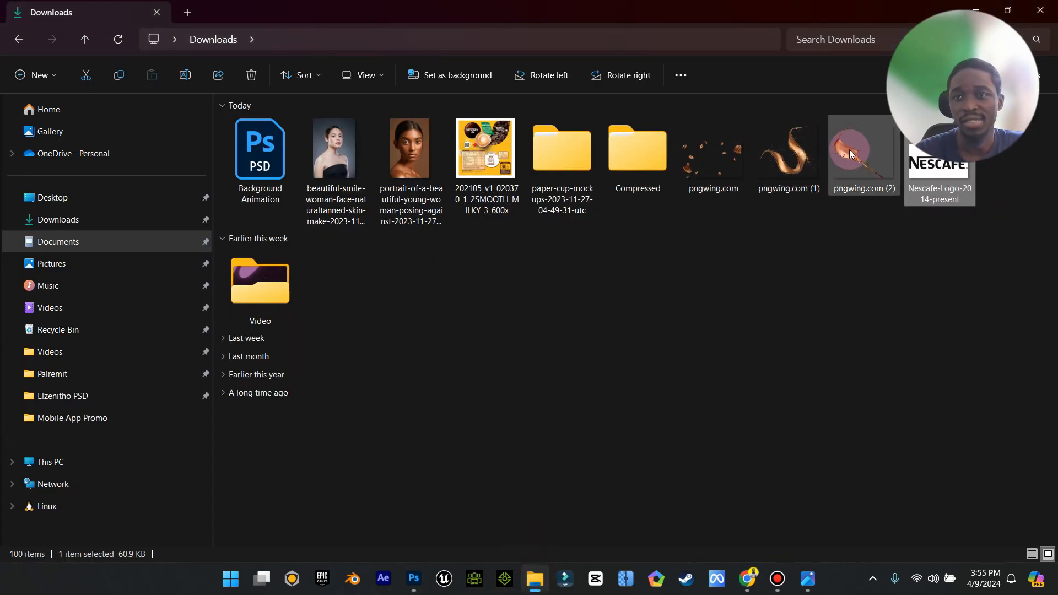
pyautogui.moveTo(788, 165); pyautogui.dragTo(428, 500)
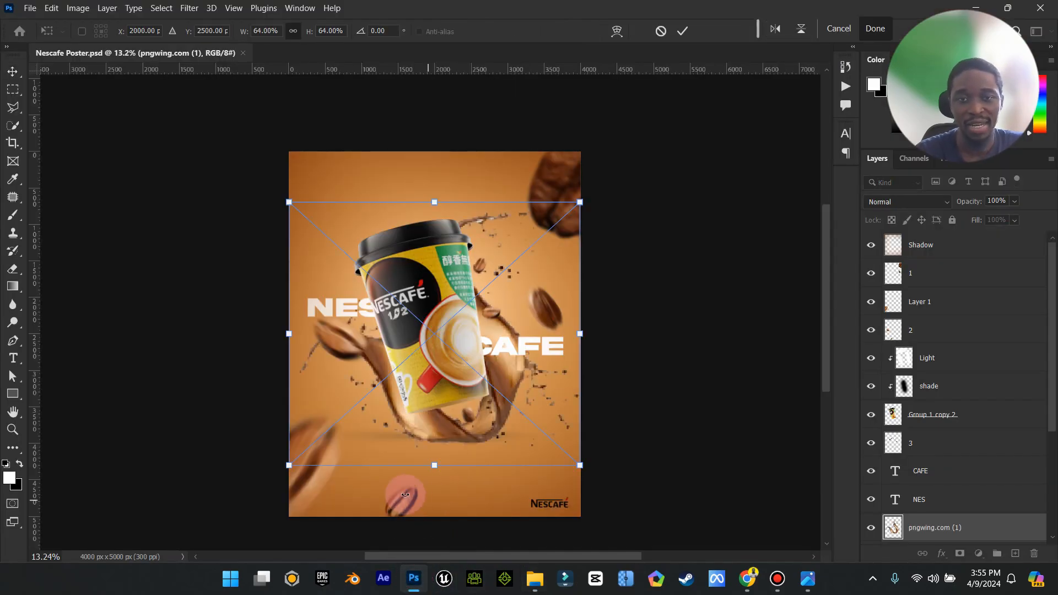
pyautogui.moveTo(468, 464); pyautogui.dragTo(453, 448)
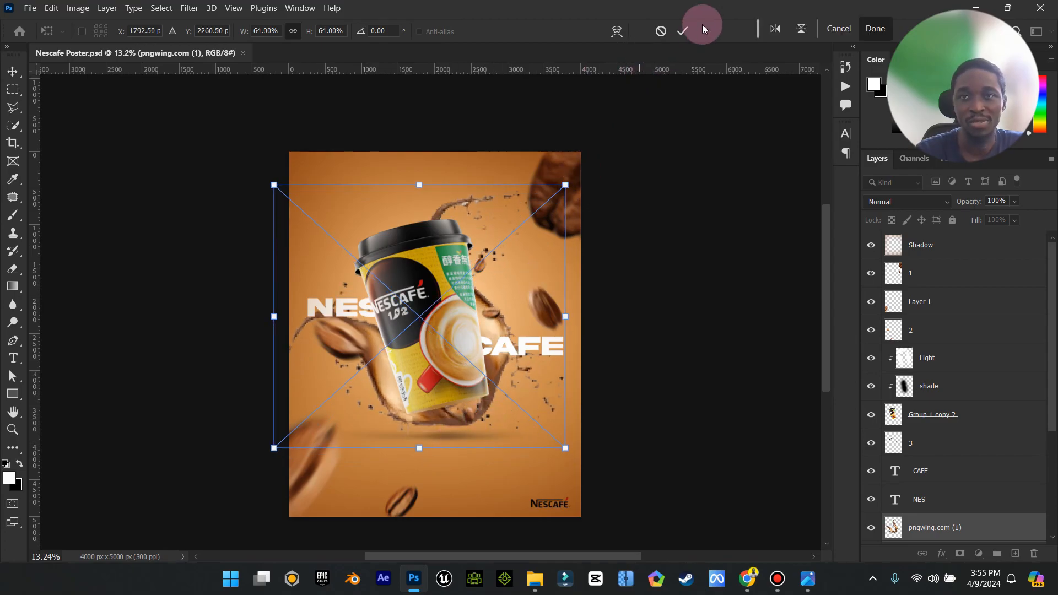
pyautogui.click(679, 33)
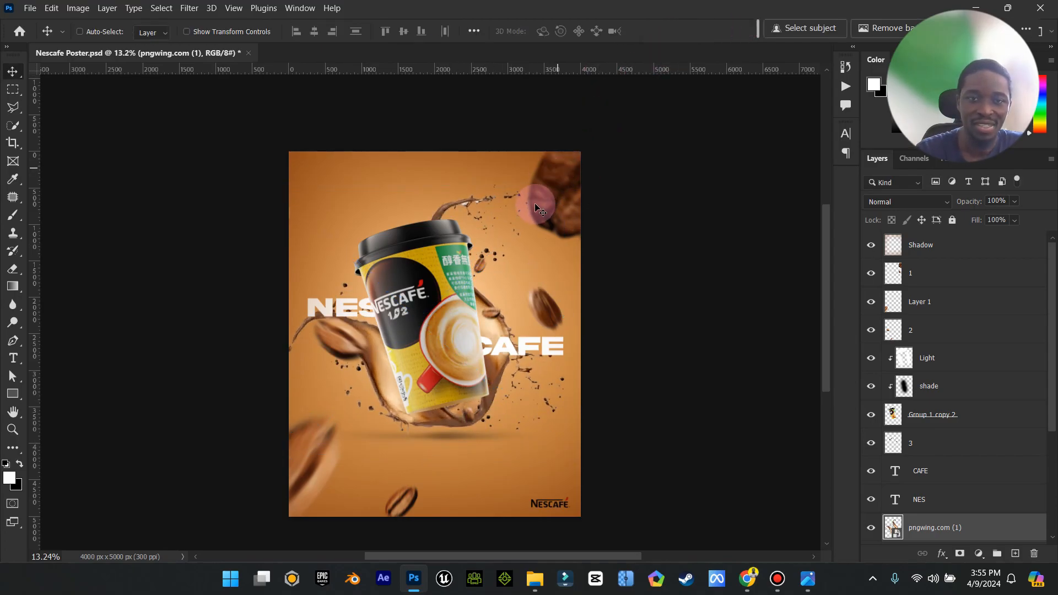
# - Move the coffee splash further up behind the cup and rasterize its layer
pyautogui.moveTo(493, 347); pyautogui.dragTo(516, 302)
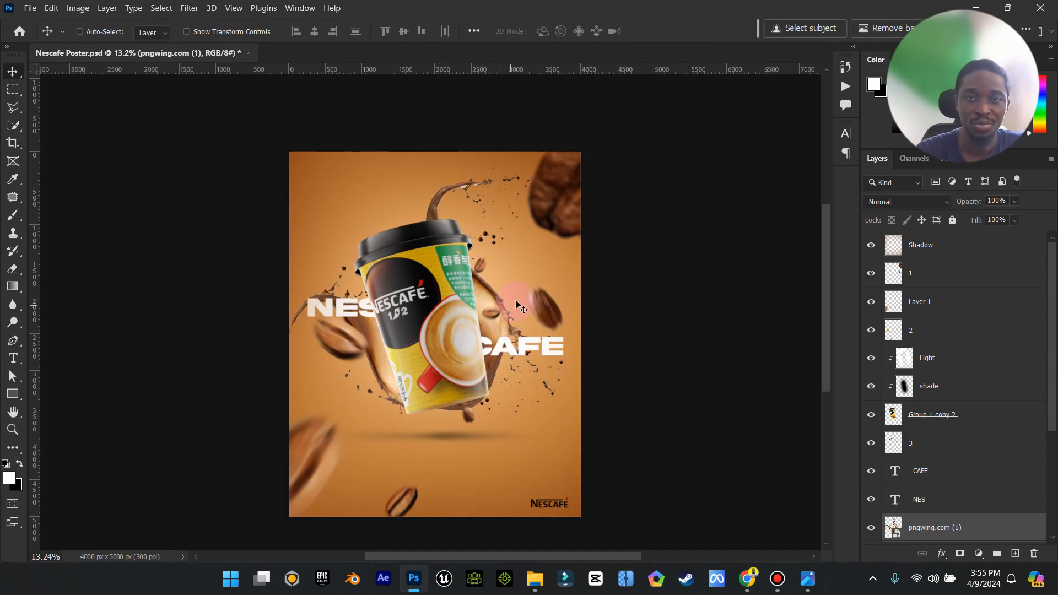
pyautogui.rightClick(947, 524)
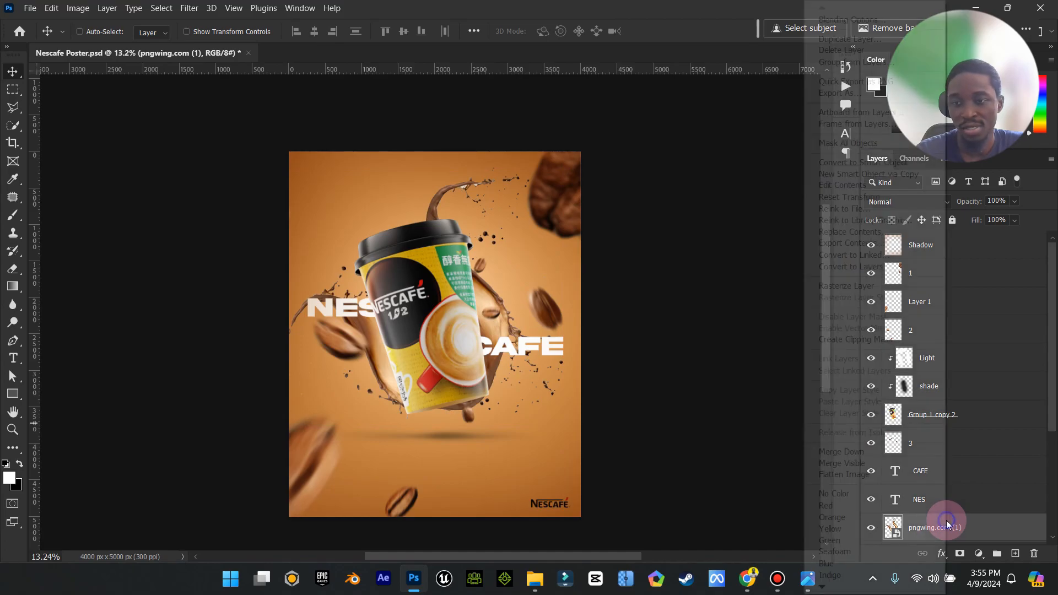
pyautogui.click(859, 278)
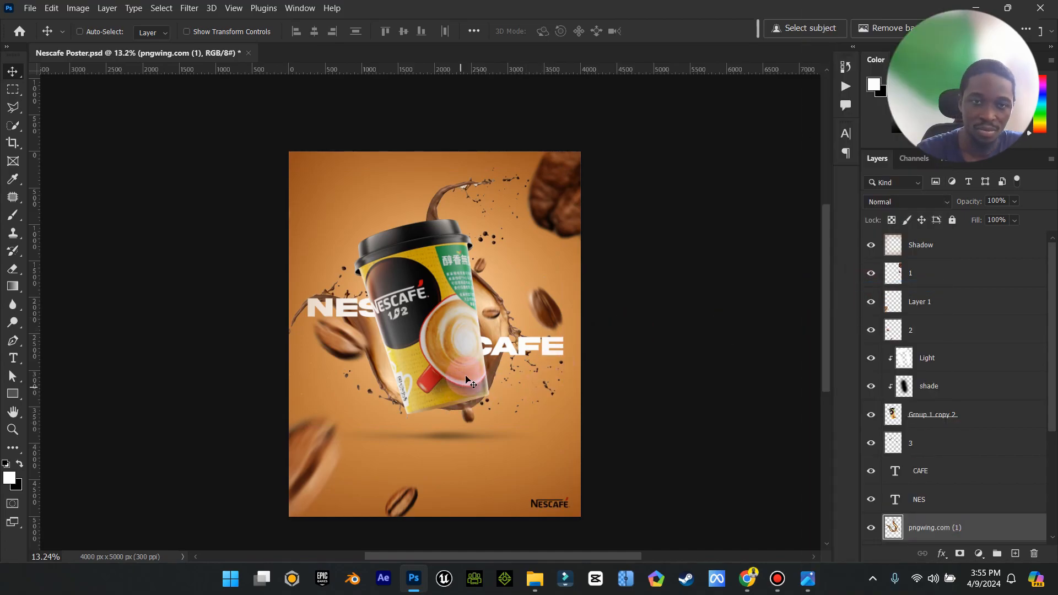
# - Move the coffee splash layer directly beneath the cup layer, scale it to 77.27% and centre it behind the cup
pyautogui.moveTo(909, 524); pyautogui.dragTo(944, 436)
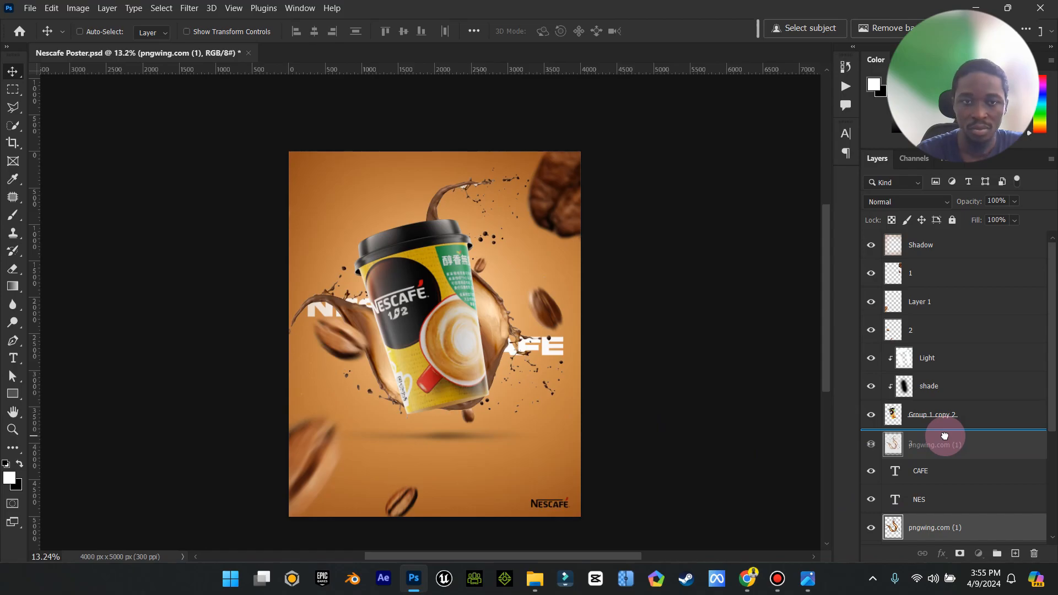
pyautogui.moveTo(945, 437); pyautogui.dragTo(946, 440)
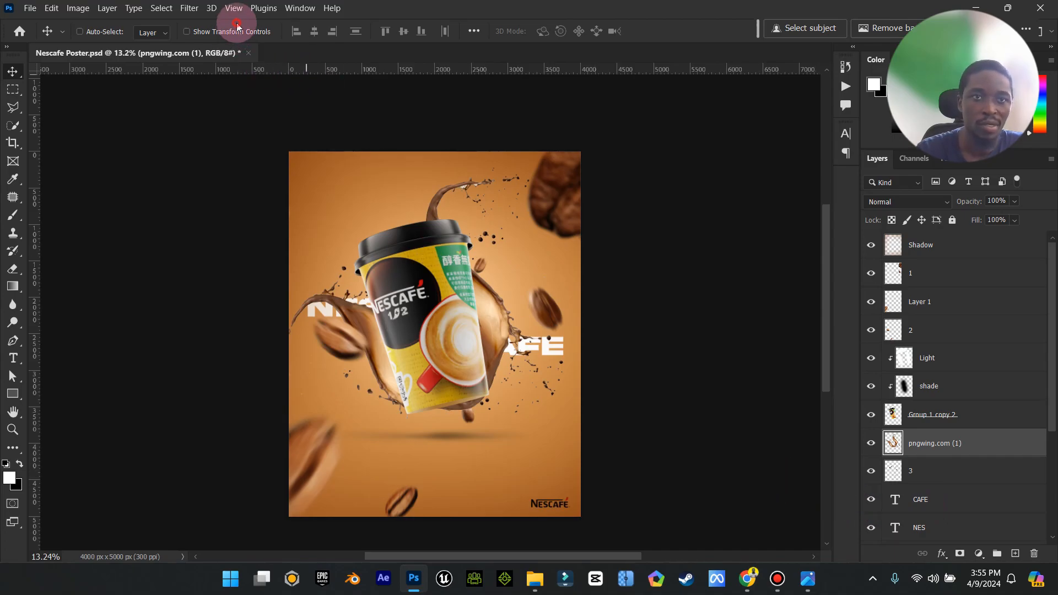
pyautogui.moveTo(562, 167); pyautogui.dragTo(507, 233)
pyautogui.moveTo(431, 318); pyautogui.dragTo(469, 316)
pyautogui.click(727, 116)
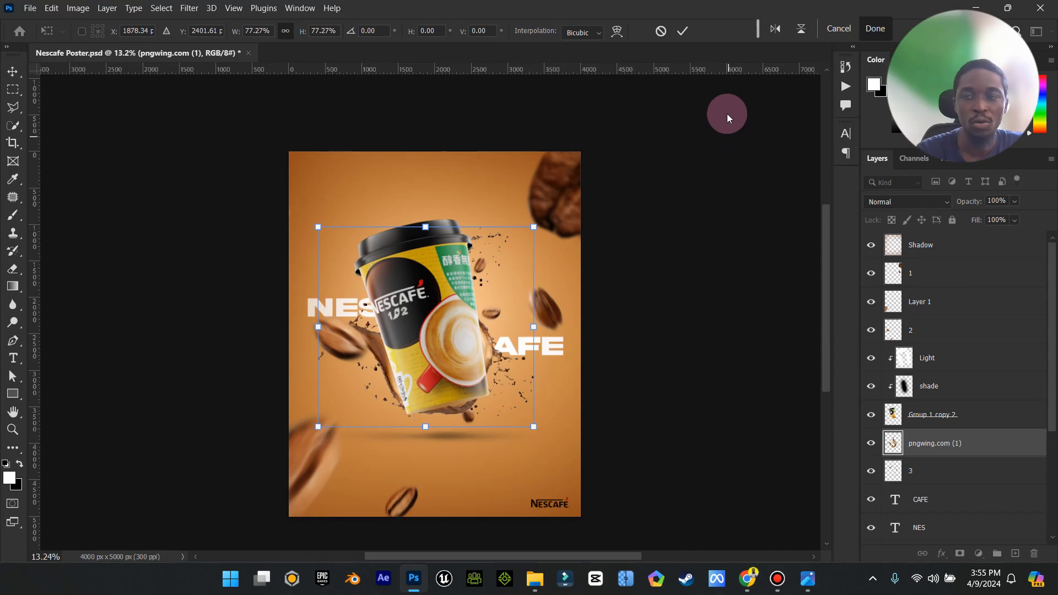
pyautogui.click(683, 31)
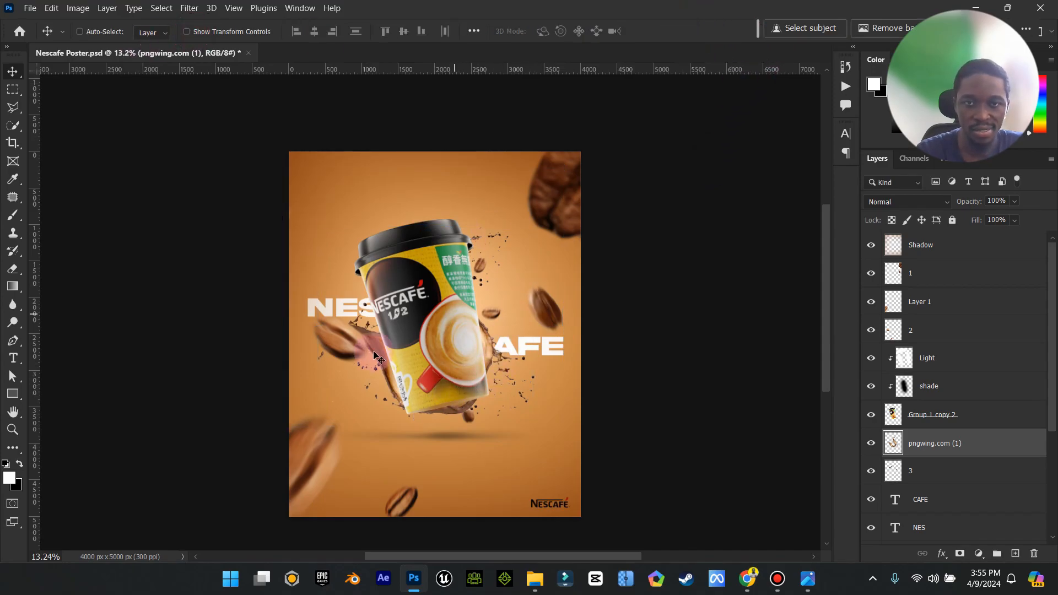
# - Duplicate the coffee splash layer above the cup's Light layer and add a layer mask to the copy
pyautogui.click(13, 429)
pyautogui.moveTo(468, 380)
pyautogui.mouseDown()
pyautogui.moveTo(513, 370)
pyautogui.moveTo(483, 366)
pyautogui.mouseUp()
pyautogui.click(13, 72)
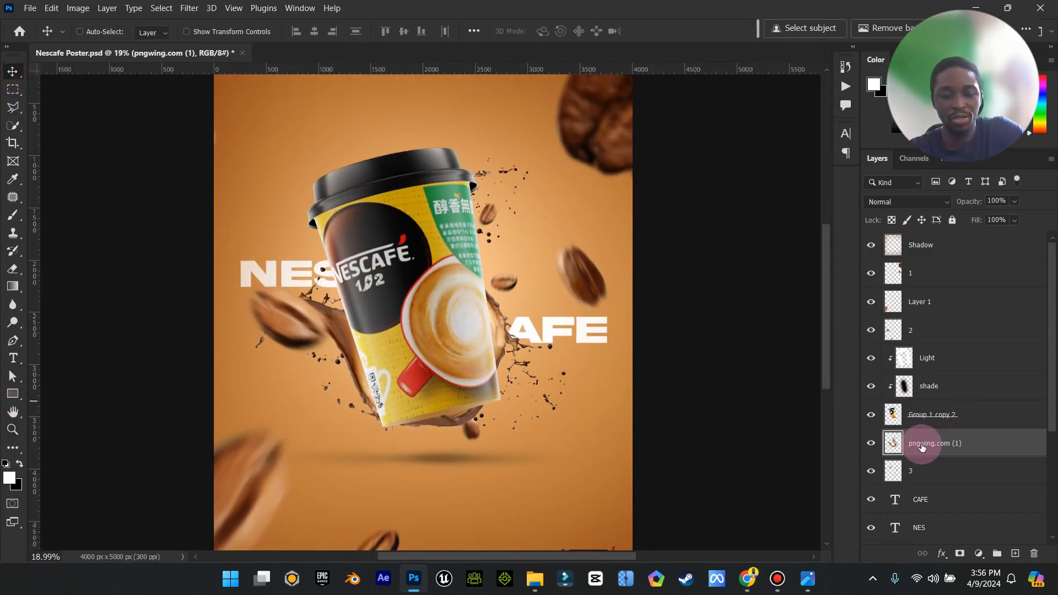
pyautogui.press('ctrl')
pyautogui.moveTo(923, 448); pyautogui.dragTo(955, 341)
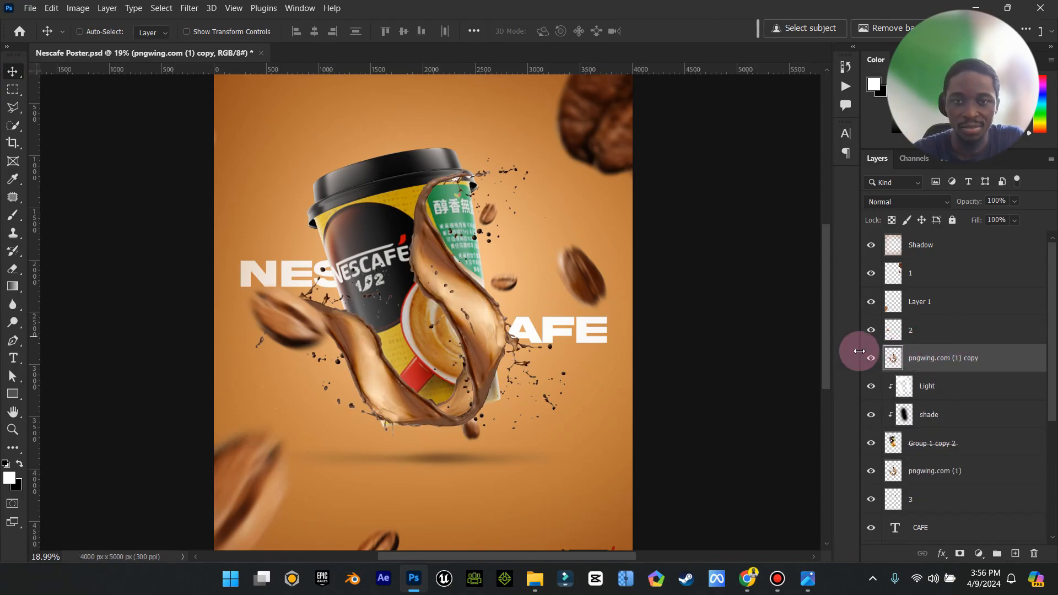
pyautogui.click(959, 554)
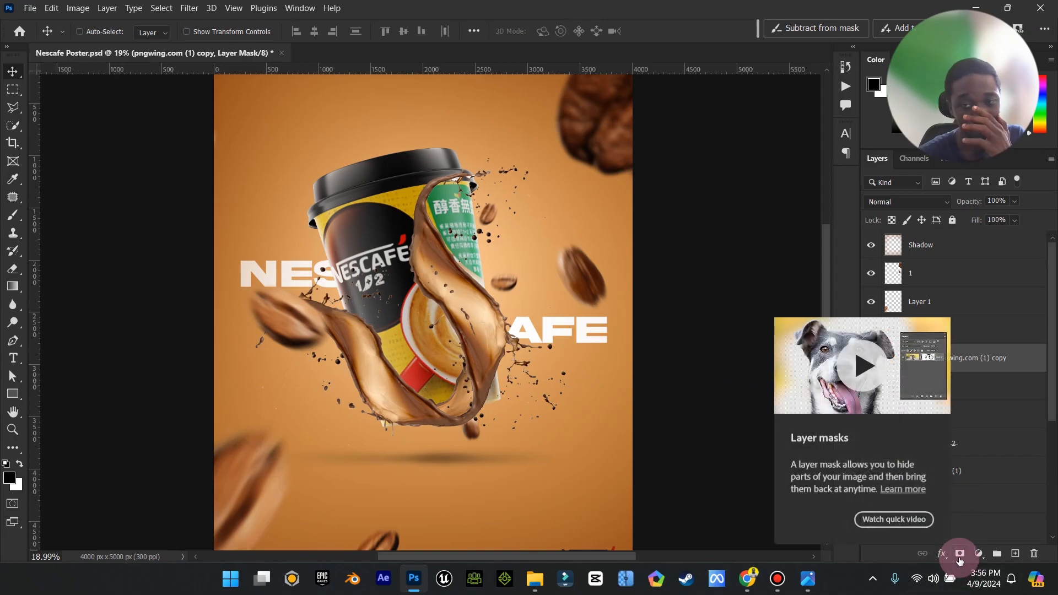
# - Mask out the copied splash's right arm over the cup's green label and latte picture using a 300 px black brush
pyautogui.click(13, 215)
pyautogui.press('[')
pyautogui.press('[')
pyautogui.press('[')
pyautogui.press('[')
pyautogui.press('[')
pyautogui.press('[')
pyautogui.press('[')
pyautogui.press('[')
pyautogui.press('[')
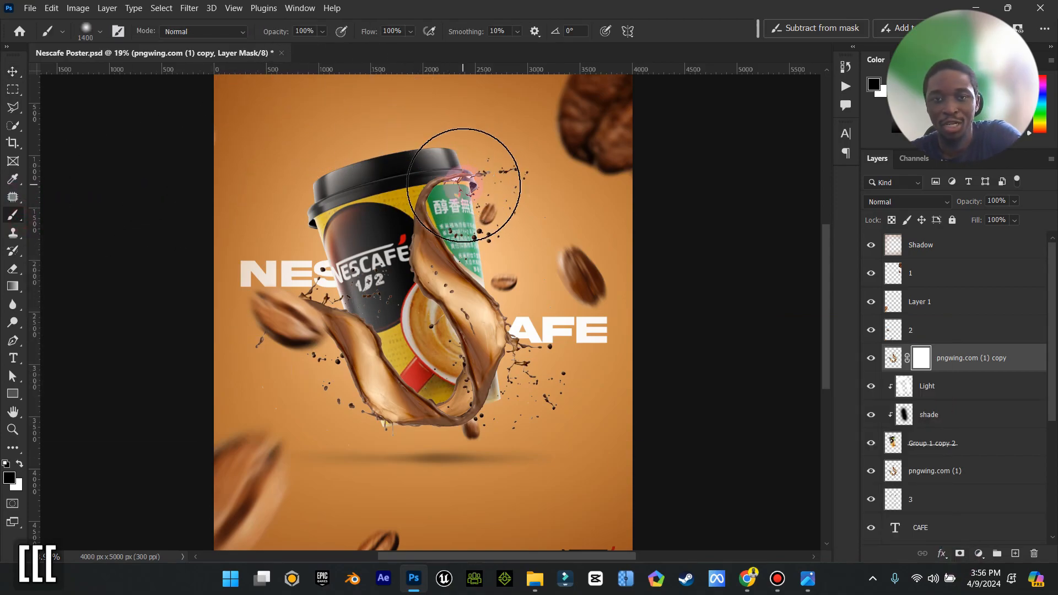
pyautogui.press('[')
pyautogui.press('[')
pyautogui.press('[')
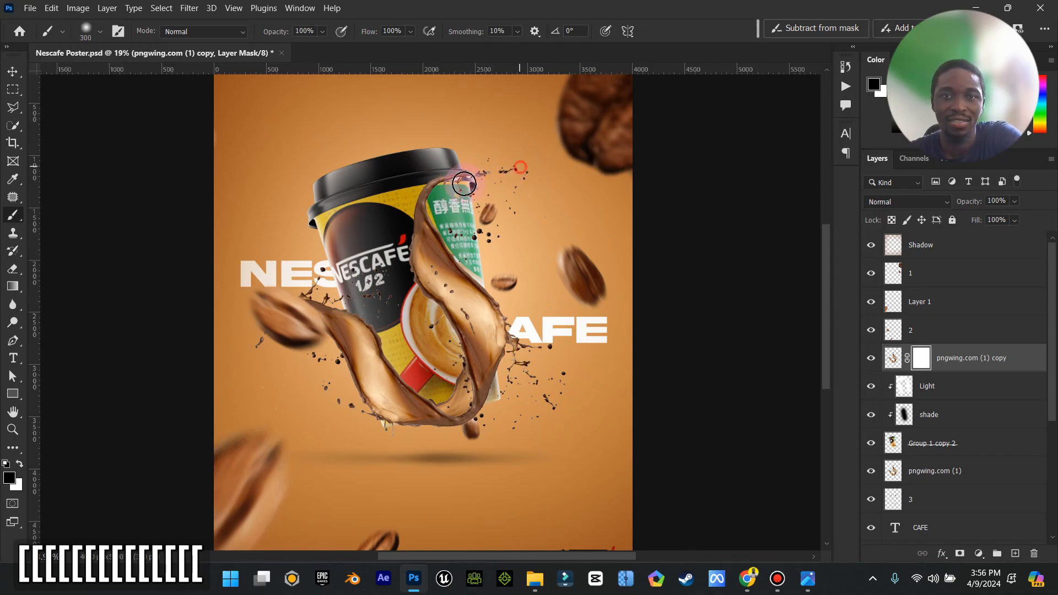
pyautogui.click(521, 163)
pyautogui.moveTo(431, 214)
pyautogui.mouseDown()
pyautogui.moveTo(424, 260)
pyautogui.moveTo(445, 270)
pyautogui.mouseUp()
pyautogui.moveTo(422, 270)
pyautogui.mouseDown()
pyautogui.moveTo(446, 344)
pyautogui.moveTo(460, 346)
pyautogui.moveTo(463, 264)
pyautogui.moveTo(509, 331)
pyautogui.moveTo(501, 340)
pyautogui.moveTo(471, 304)
pyautogui.moveTo(456, 337)
pyautogui.moveTo(485, 390)
pyautogui.moveTo(498, 340)
pyautogui.moveTo(472, 400)
pyautogui.moveTo(470, 380)
pyautogui.moveTo(477, 397)
pyautogui.moveTo(467, 395)
pyautogui.moveTo(494, 384)
pyautogui.moveTo(464, 374)
pyautogui.moveTo(450, 401)
pyautogui.moveTo(492, 385)
pyautogui.mouseUp()
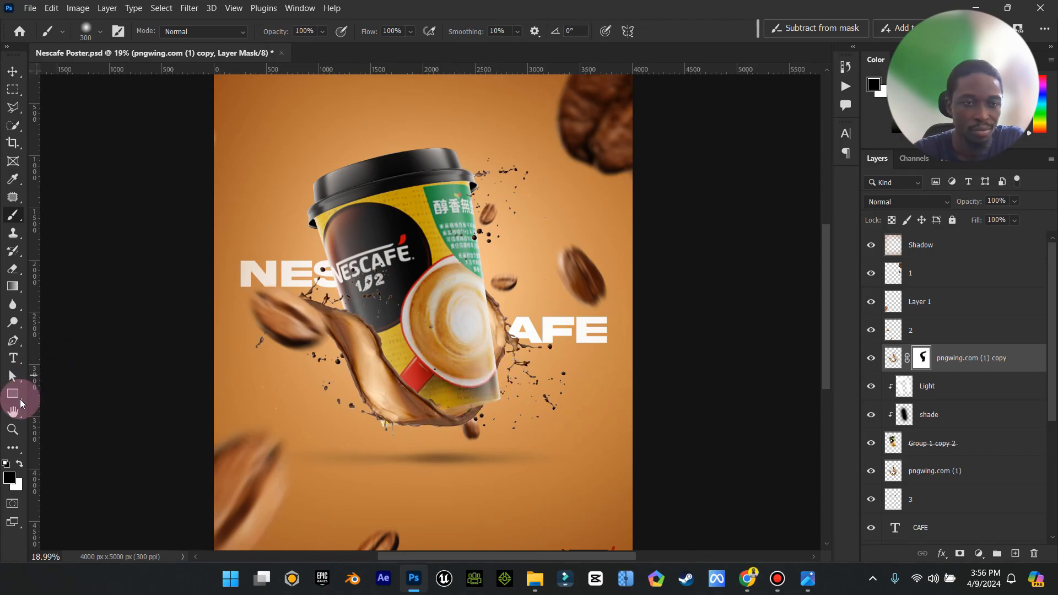
# - Refine the splash copy's mask along the cup's lower edge, where the splash meets the yellow label, with a 70 px brush
pyautogui.click(13, 429)
pyautogui.moveTo(469, 427); pyautogui.dragTo(523, 388)
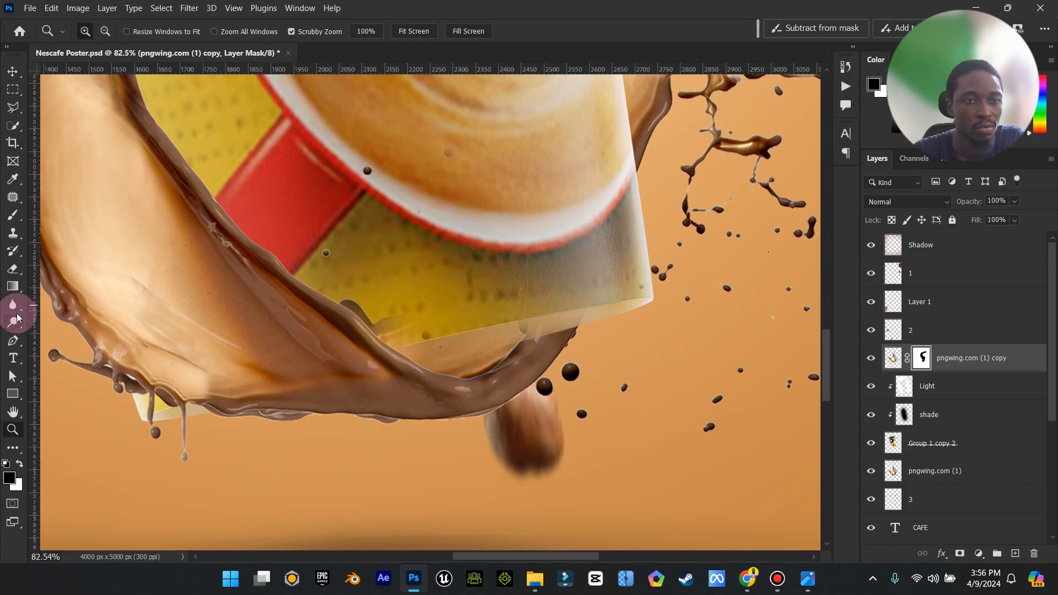
pyautogui.click(12, 215)
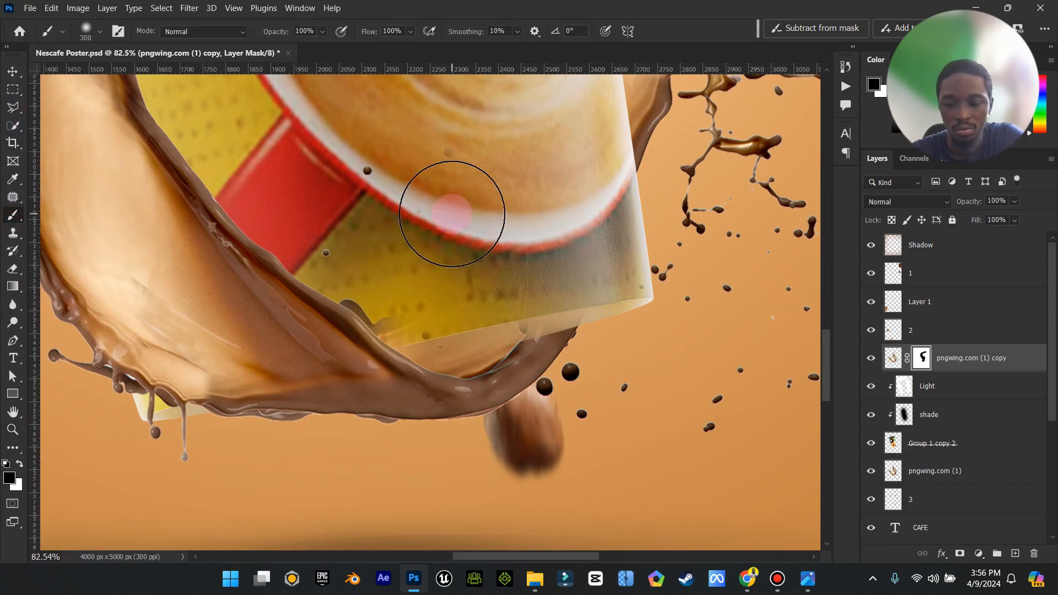
pyautogui.press('[')
pyautogui.press('[')
pyautogui.press('[')
pyautogui.press('[')
pyautogui.press('[')
pyautogui.press('[')
pyautogui.press('[')
pyautogui.press('[')
pyautogui.press('[')
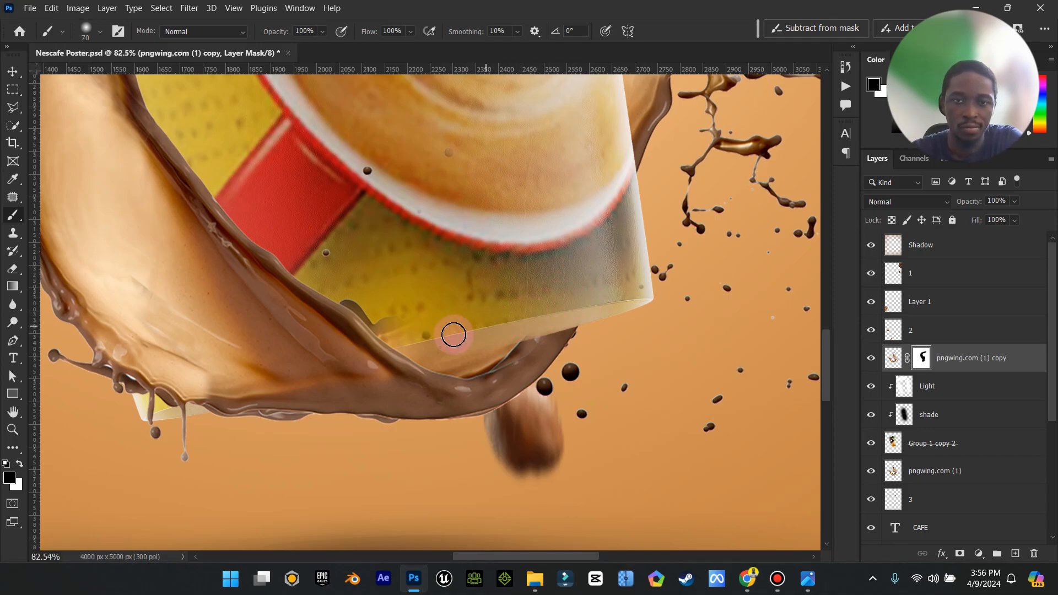
pyautogui.moveTo(459, 343)
pyautogui.mouseDown()
pyautogui.moveTo(436, 352)
pyautogui.moveTo(457, 341)
pyautogui.moveTo(425, 341)
pyautogui.moveTo(403, 319)
pyautogui.moveTo(385, 326)
pyautogui.moveTo(326, 251)
pyautogui.moveTo(355, 177)
pyautogui.moveTo(429, 134)
pyautogui.moveTo(483, 166)
pyautogui.moveTo(443, 155)
pyautogui.moveTo(445, 146)
pyautogui.moveTo(476, 155)
pyautogui.moveTo(513, 312)
pyautogui.moveTo(507, 333)
pyautogui.moveTo(459, 345)
pyautogui.moveTo(409, 340)
pyautogui.moveTo(339, 292)
pyautogui.moveTo(445, 343)
pyautogui.mouseUp()
# - Mask out the stray droplets of the splash copy over the latte picture and upper cup with a 175 px brush
pyautogui.scroll(5, 448, 340)
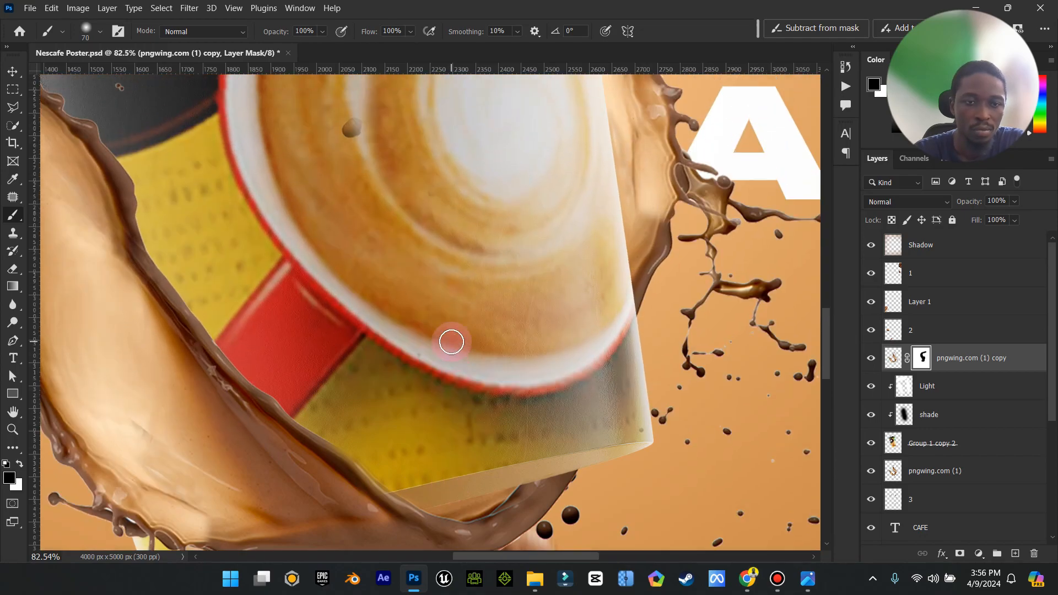
pyautogui.scroll(4, 451, 340)
pyautogui.scroll(4, 430, 242)
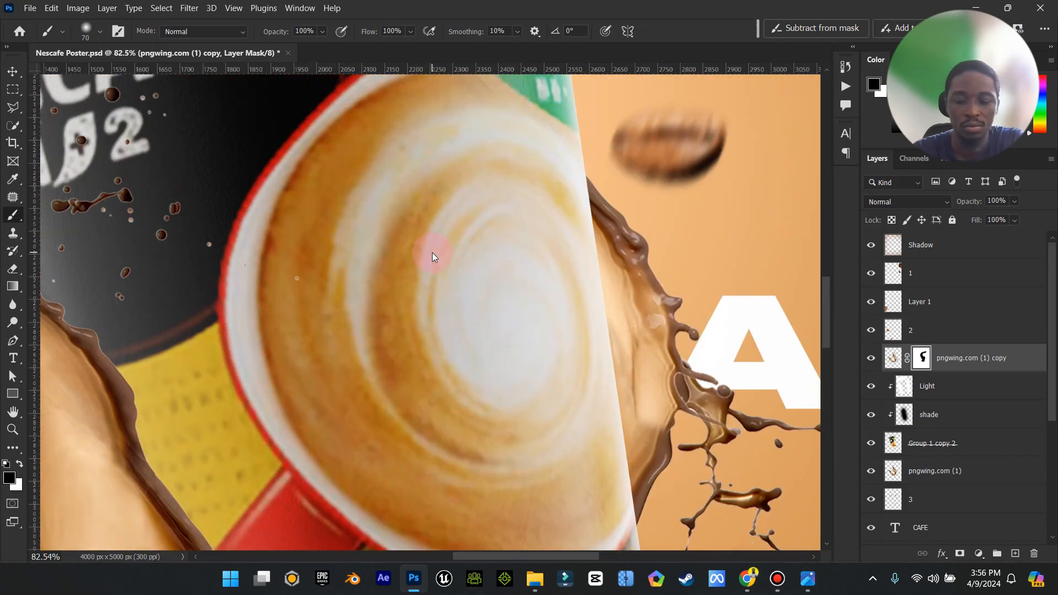
pyautogui.scroll(1, 432, 252)
pyautogui.press(']')
pyautogui.press(']')
pyautogui.press(']')
pyautogui.press(']')
pyautogui.press(']')
pyautogui.press(']')
pyautogui.scroll(3, 387, 262)
pyautogui.moveTo(493, 271)
pyautogui.mouseDown()
pyautogui.moveTo(511, 221)
pyautogui.moveTo(646, 155)
pyautogui.moveTo(598, 162)
pyautogui.moveTo(628, 150)
pyautogui.moveTo(452, 123)
pyautogui.mouseUp()
pyautogui.moveTo(158, 304)
pyautogui.mouseDown()
pyautogui.moveTo(116, 274)
pyautogui.moveTo(155, 269)
pyautogui.mouseUp()
pyautogui.moveTo(492, 556); pyautogui.dragTo(436, 549)
pyautogui.scroll(-3, 425, 491)
pyautogui.moveTo(358, 311)
pyautogui.mouseDown()
pyautogui.moveTo(399, 248)
pyautogui.moveTo(415, 284)
pyautogui.moveTo(375, 375)
pyautogui.moveTo(327, 352)
pyautogui.moveTo(228, 353)
pyautogui.moveTo(307, 353)
pyautogui.mouseUp()
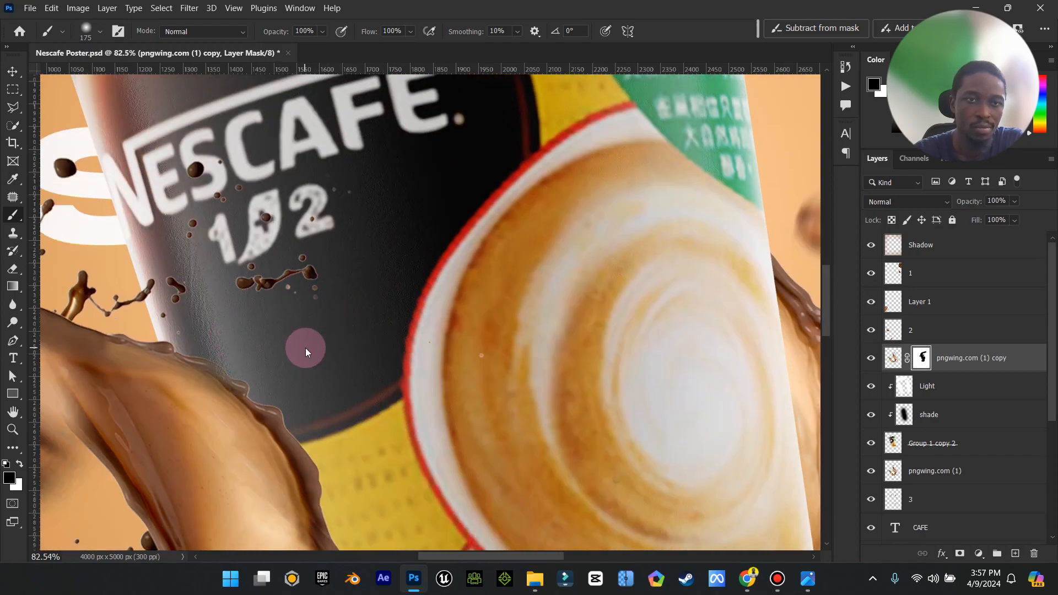
pyautogui.scroll(5, 307, 353)
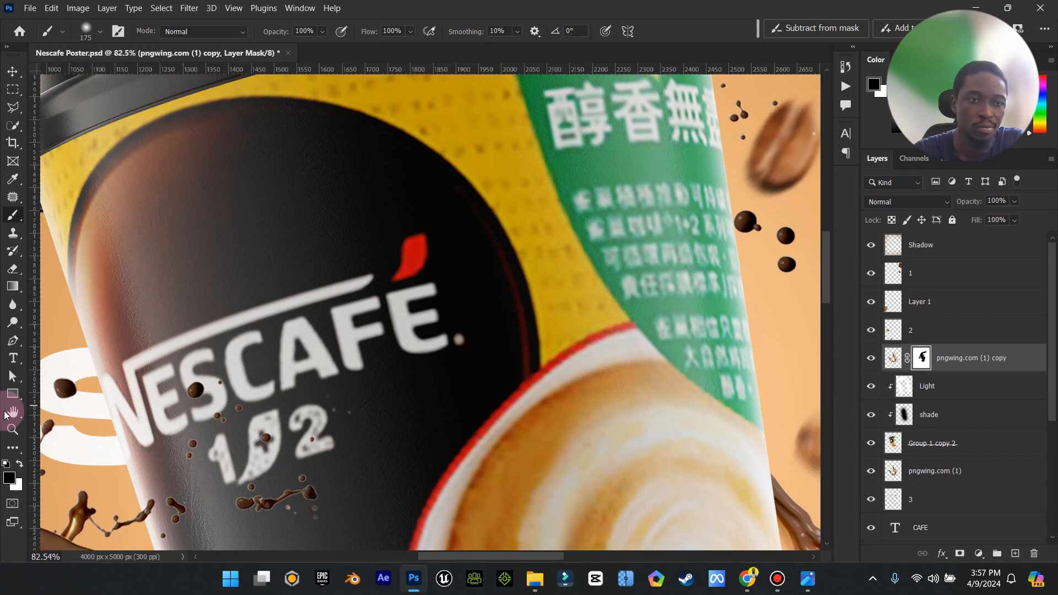
# - Mask out the splash droplets over the cup's NESCAFÉ 1+2 logo, reducing the brush to 80 px for the small remnants
pyautogui.doubleClick(11, 414)
pyautogui.click(12, 429)
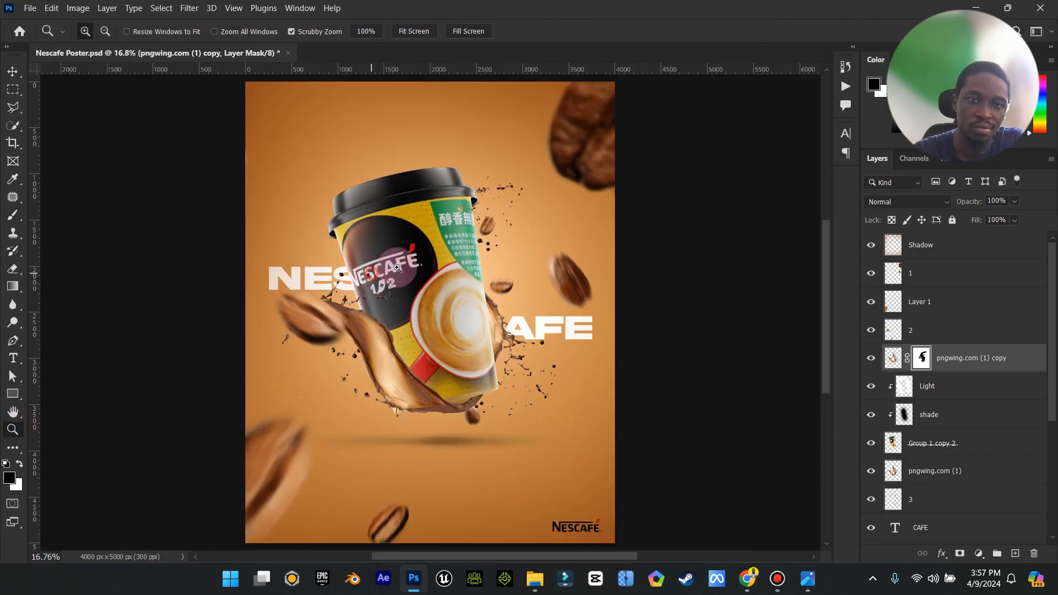
pyautogui.moveTo(371, 273); pyautogui.dragTo(468, 257)
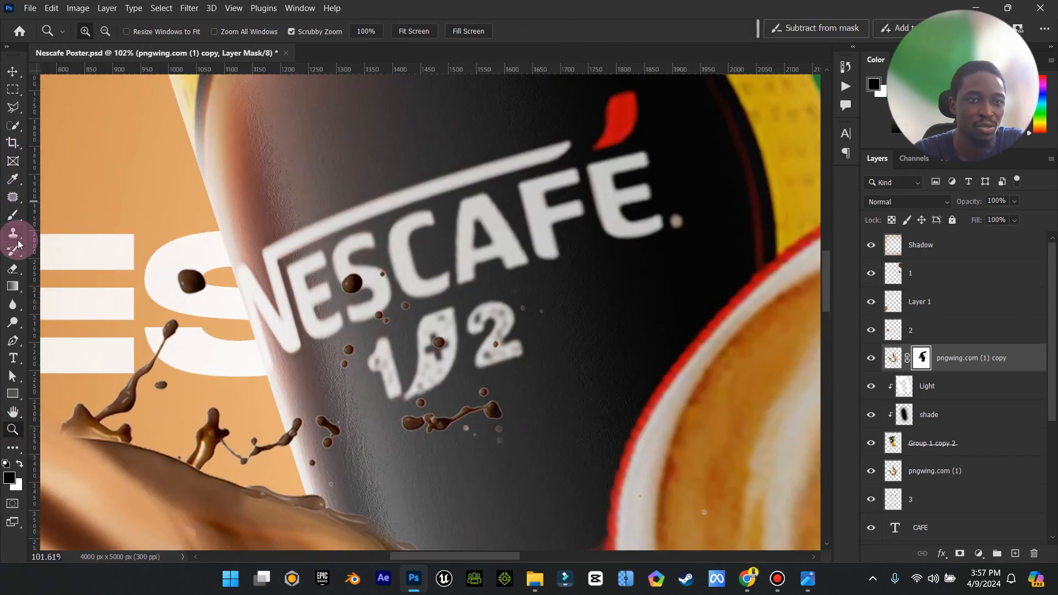
pyautogui.click(13, 214)
pyautogui.moveTo(366, 311)
pyautogui.mouseDown()
pyautogui.moveTo(492, 385)
pyautogui.moveTo(449, 406)
pyautogui.moveTo(497, 402)
pyautogui.moveTo(407, 443)
pyautogui.moveTo(327, 450)
pyautogui.moveTo(347, 433)
pyautogui.mouseUp()
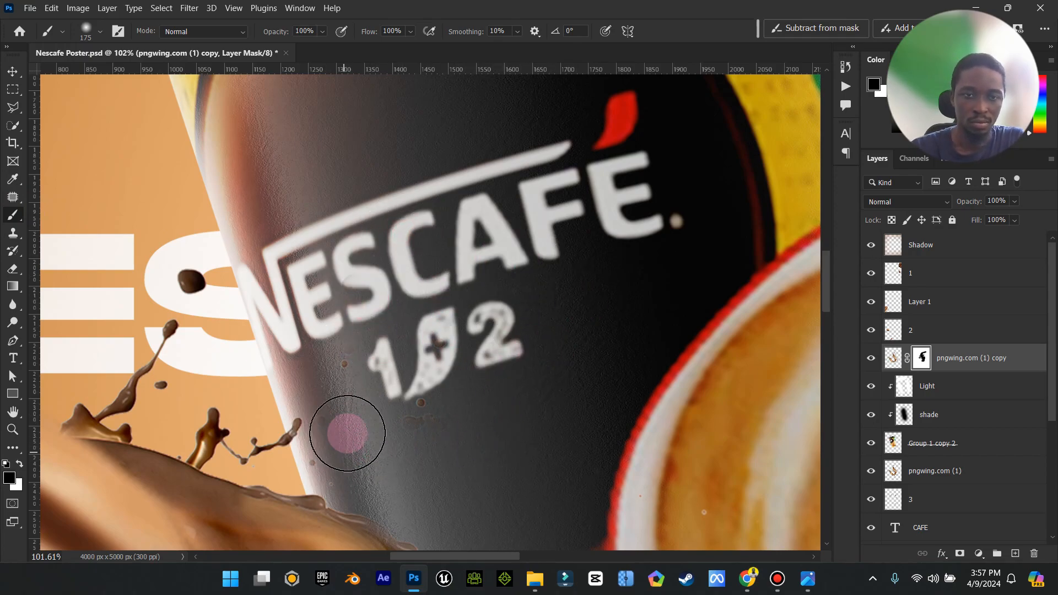
pyautogui.press('[')
pyautogui.press('[')
pyautogui.press('[')
pyautogui.press('[')
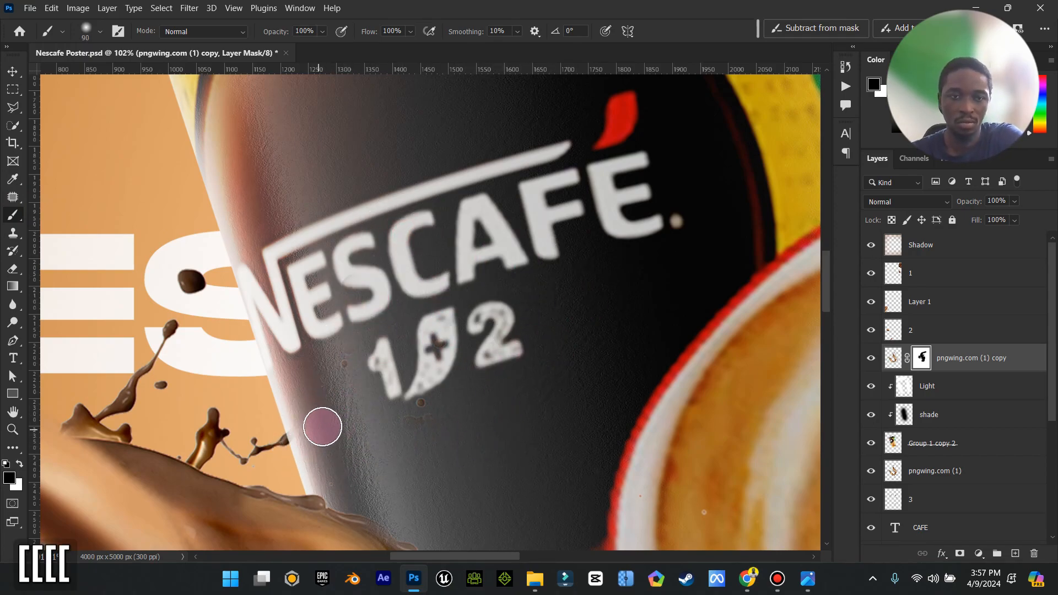
pyautogui.press('[')
pyautogui.click(344, 363)
pyautogui.click(420, 402)
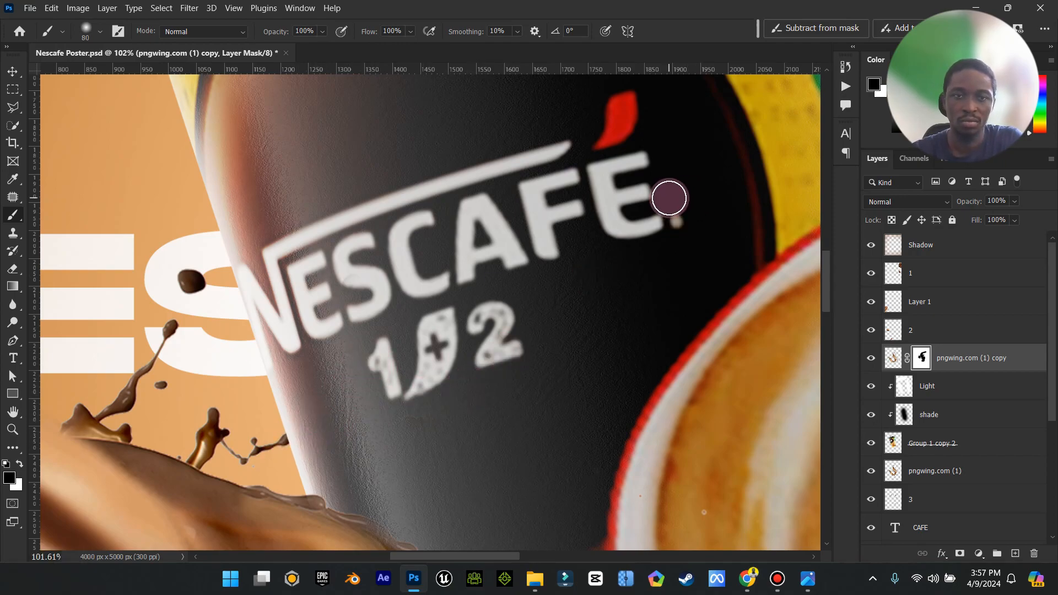
# - Compare the whole poster with bean layer 2 hidden and shown, leaving the layer visible
pyautogui.scroll(10, 669, 198)
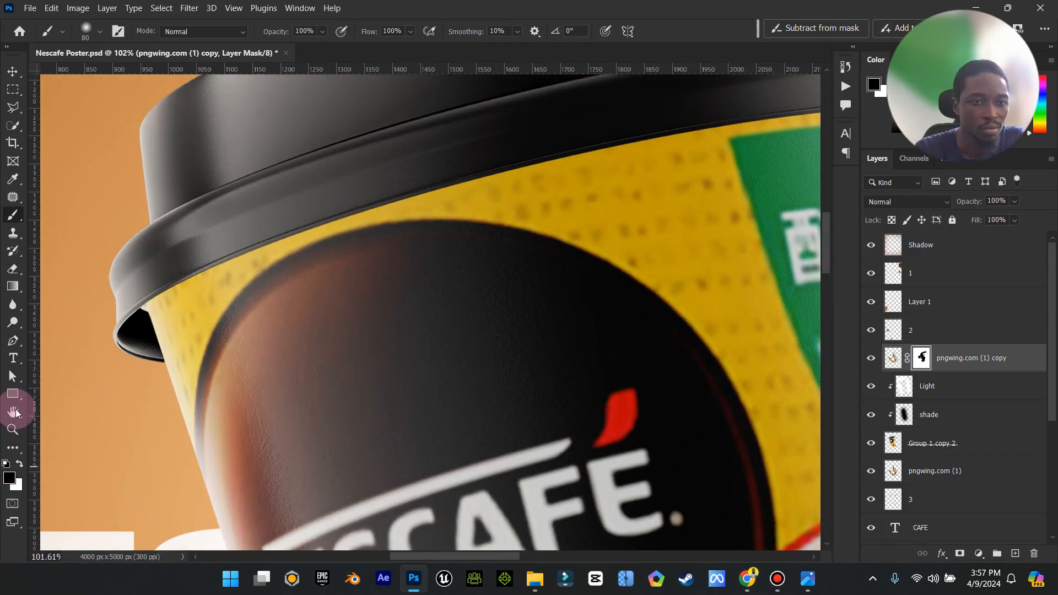
pyautogui.click(12, 429)
pyautogui.hotkey('ctrl', '0')
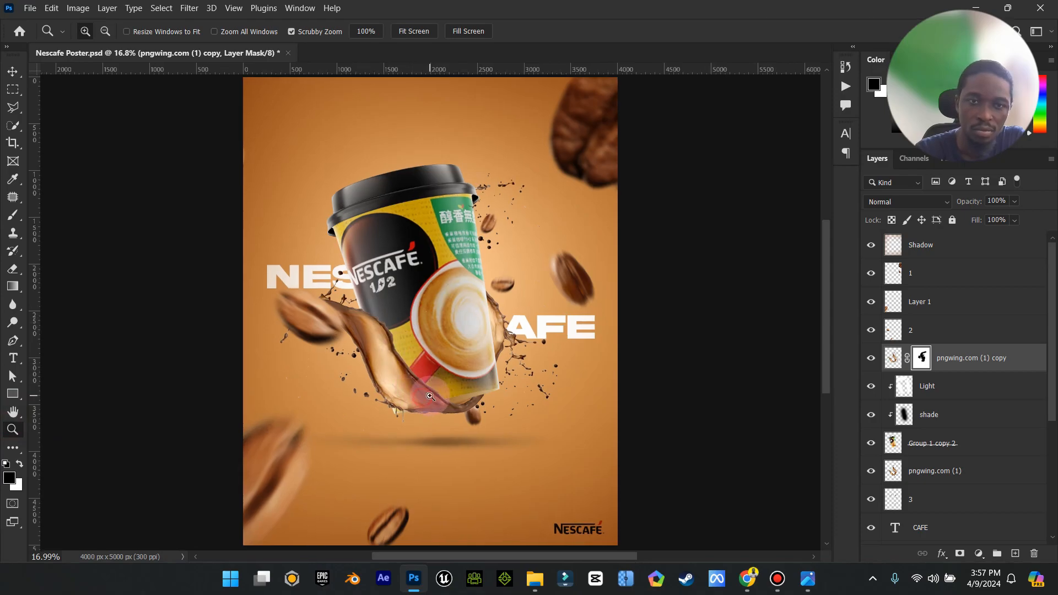
pyautogui.moveTo(431, 396); pyautogui.dragTo(449, 365)
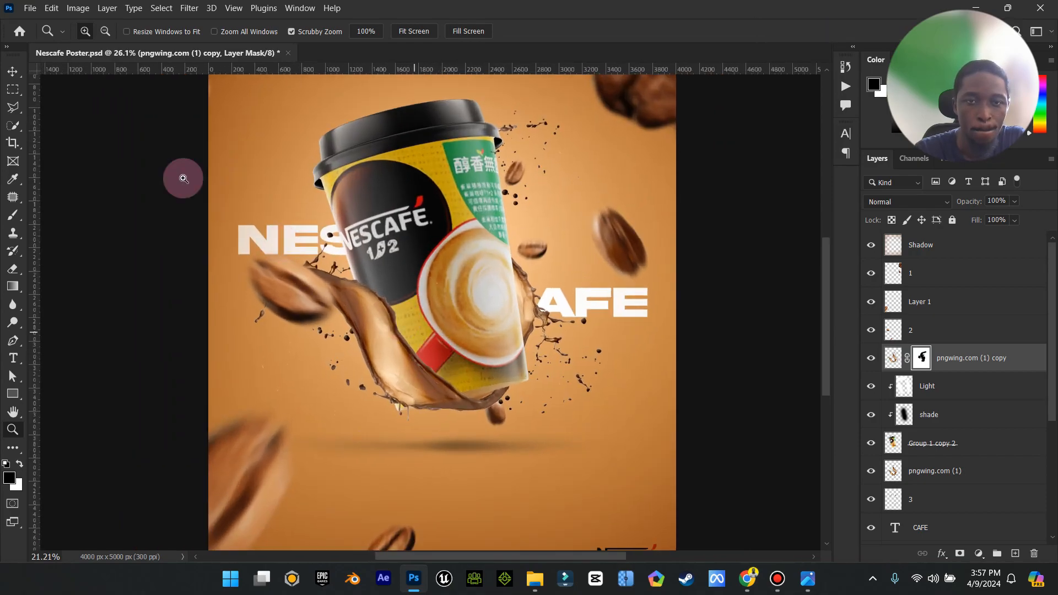
pyautogui.click(3, 70)
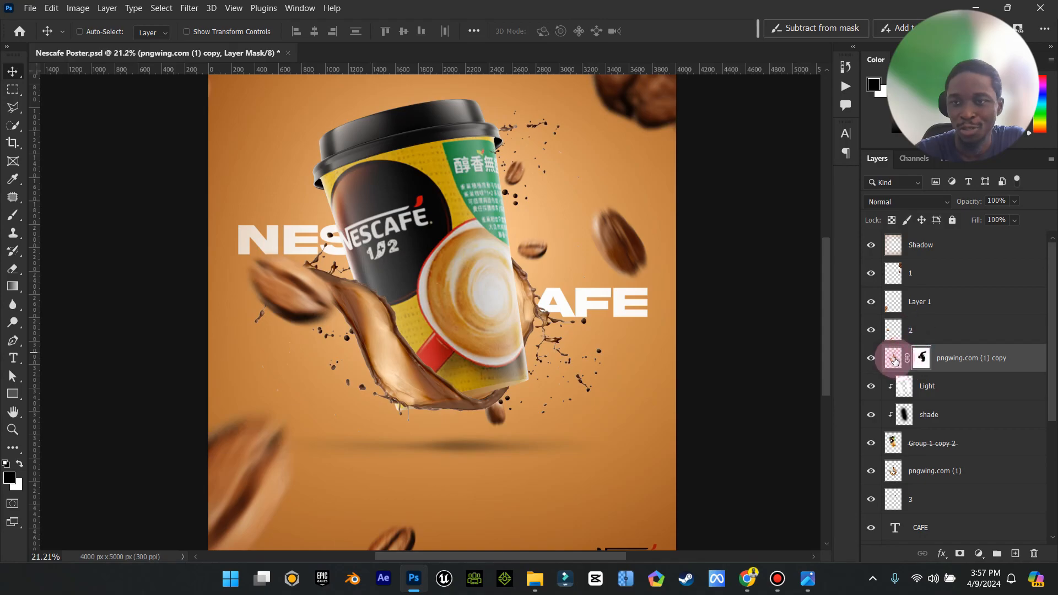
pyautogui.click(868, 332)
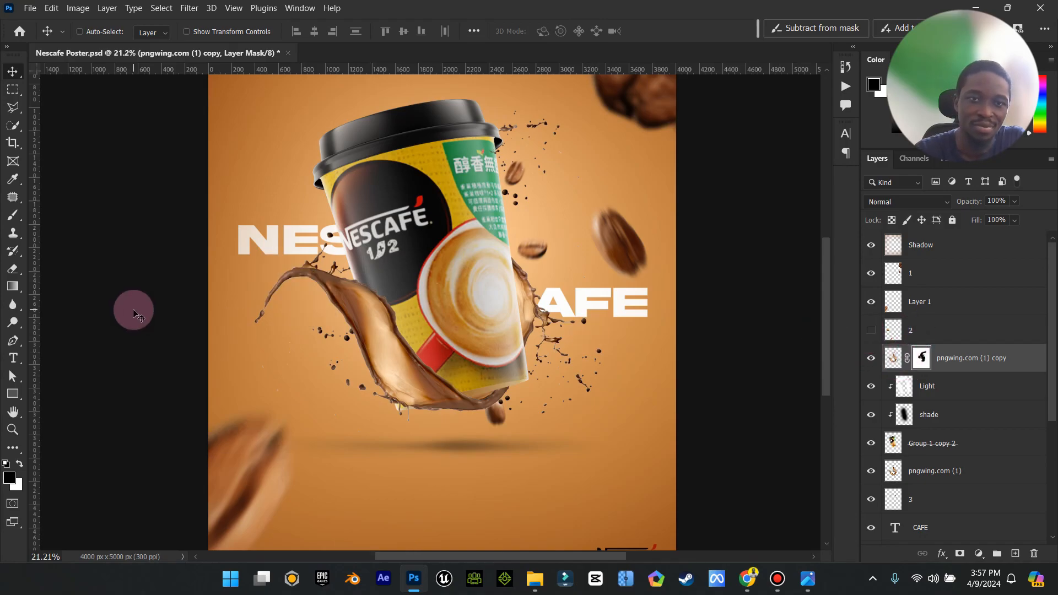
pyautogui.doubleClick(13, 412)
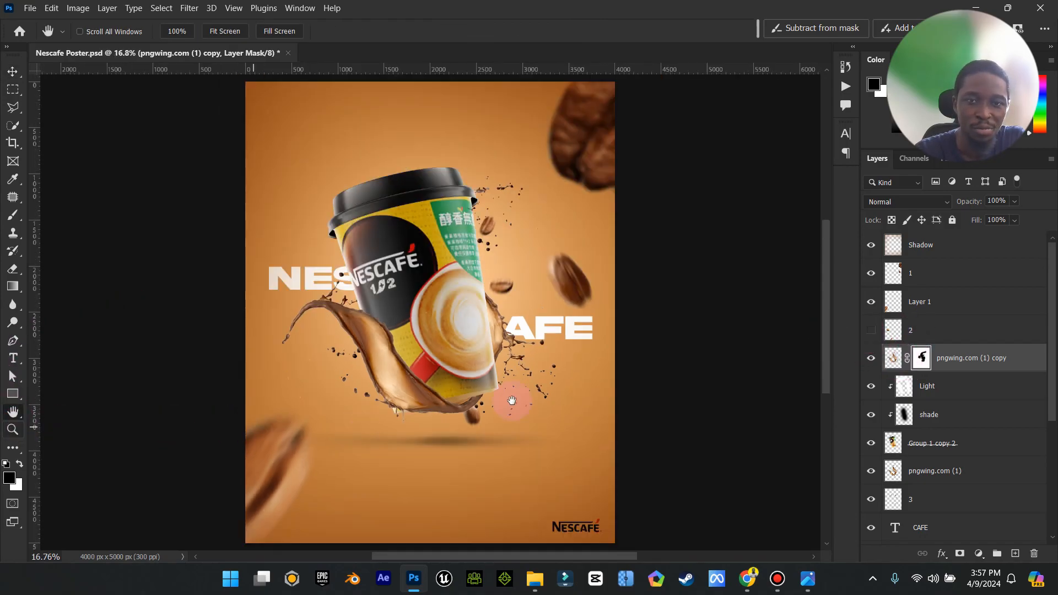
pyautogui.click(870, 330)
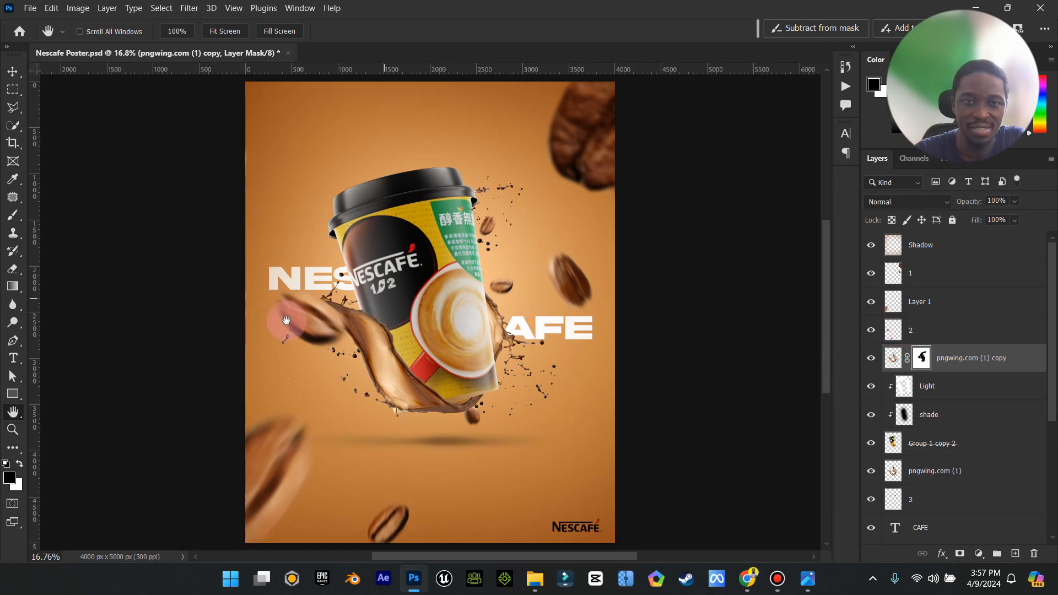
pyautogui.click(871, 330)
pyautogui.click(871, 330)
pyautogui.click(871, 330)
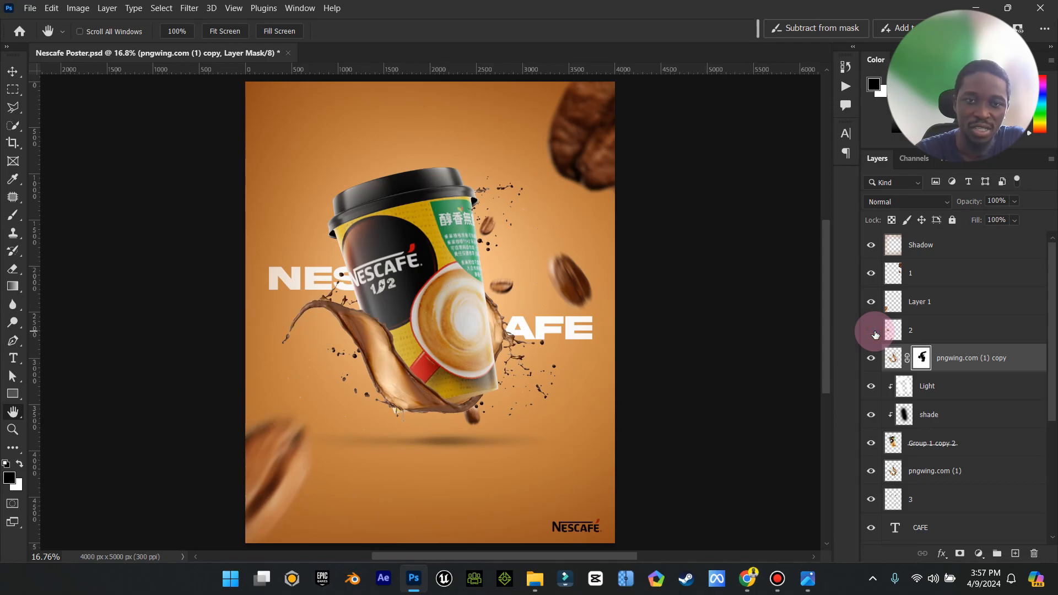
pyautogui.click(871, 330)
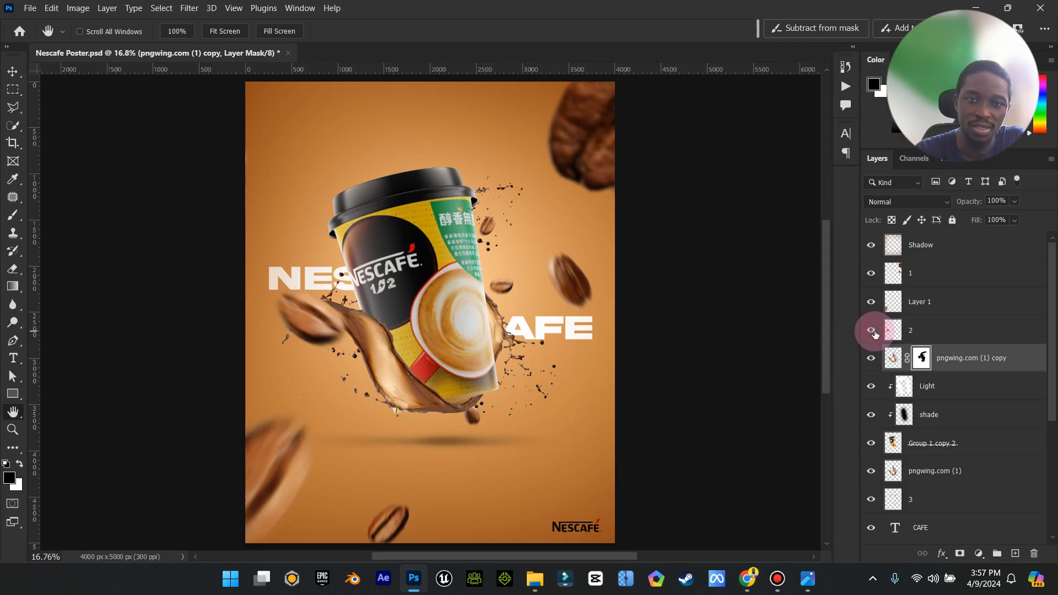
# - Lasso the blurred bean beside the splash on layer 2, copy it onto its own layer, and reselect layer 2
pyautogui.click(932, 330)
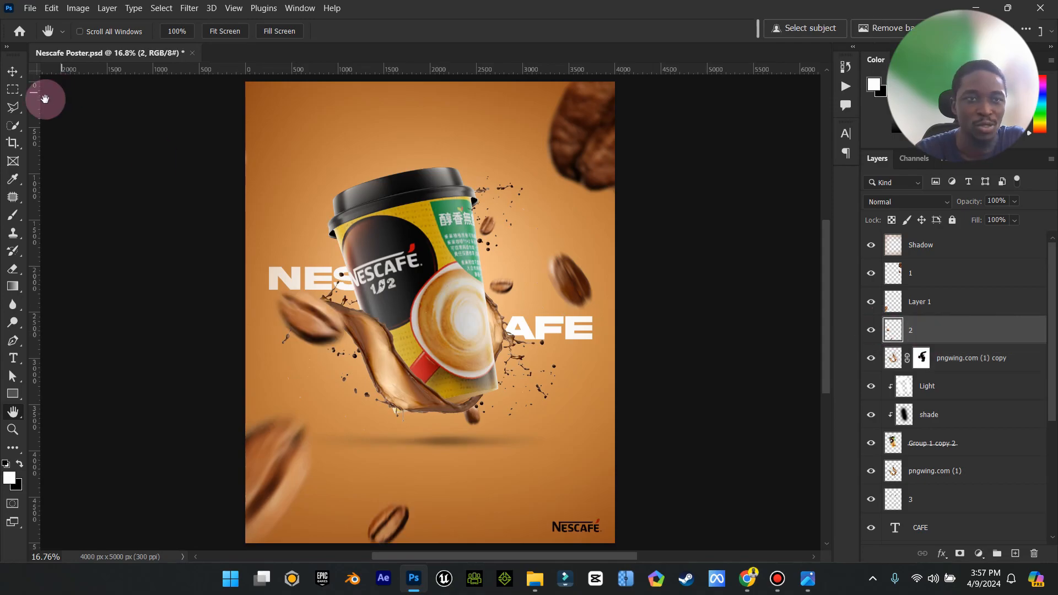
pyautogui.click(13, 106)
pyautogui.click(307, 268)
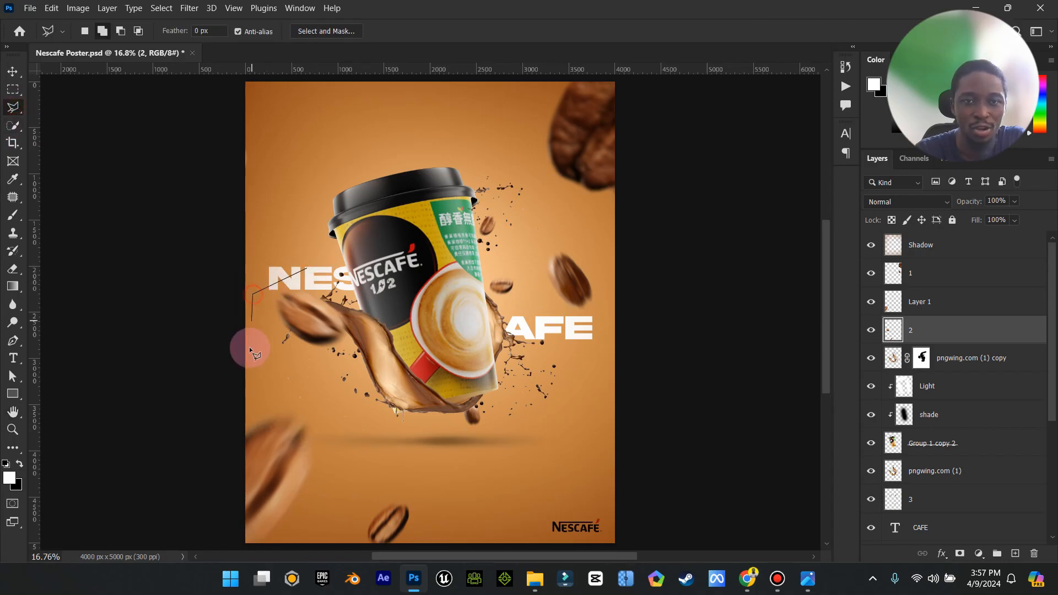
pyautogui.hotkey('ctrl', 'j')
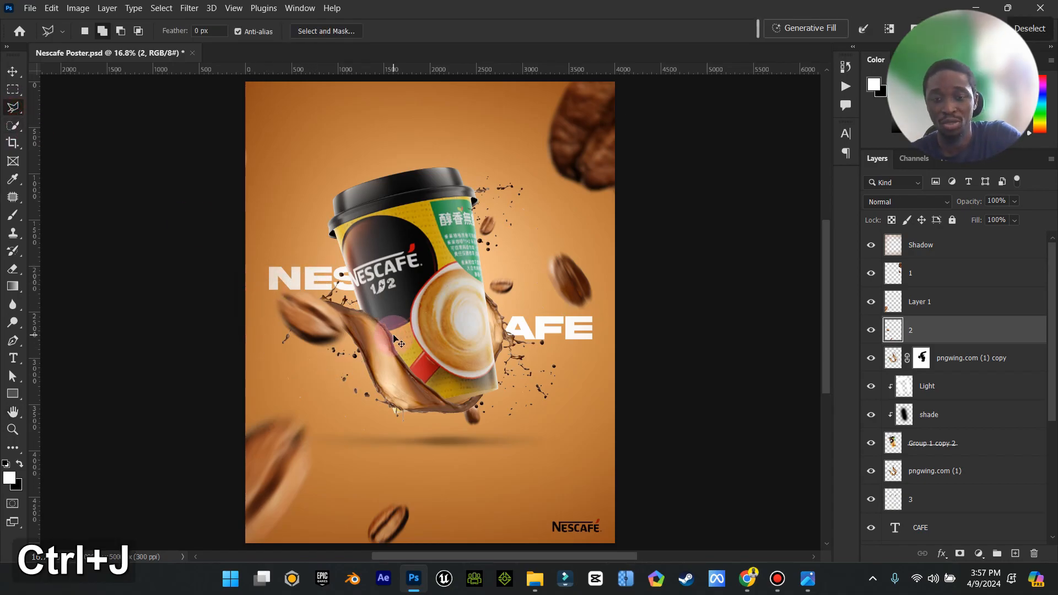
pyautogui.click(926, 358)
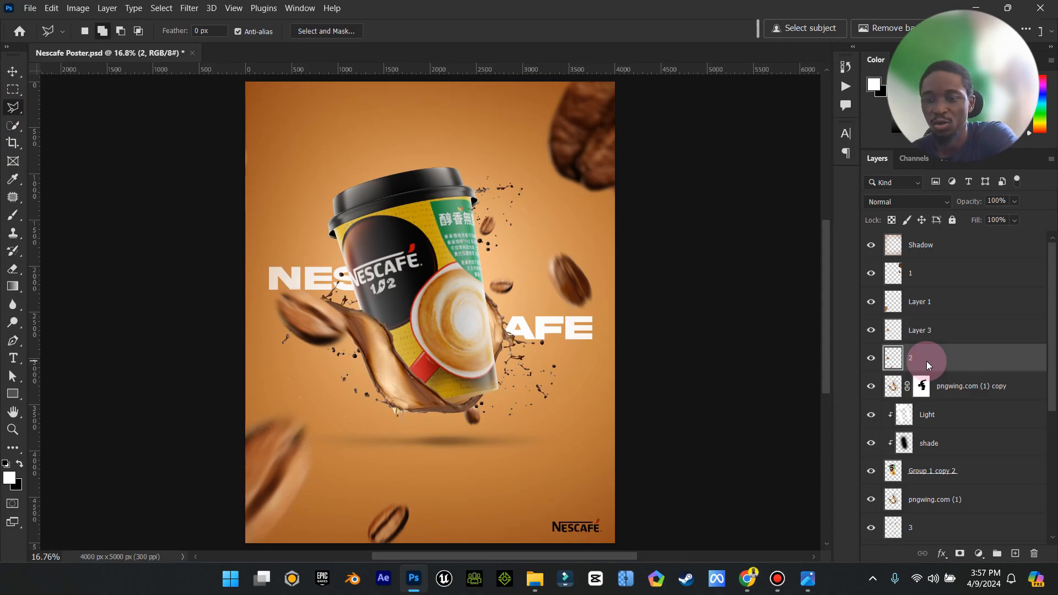
# - Delete bean layer 2, and scale the copied bean on Layer 3 to 44.69%, placing it on the splash's upper end
pyautogui.press('Delete')
pyautogui.click(910, 325)
pyautogui.click(13, 71)
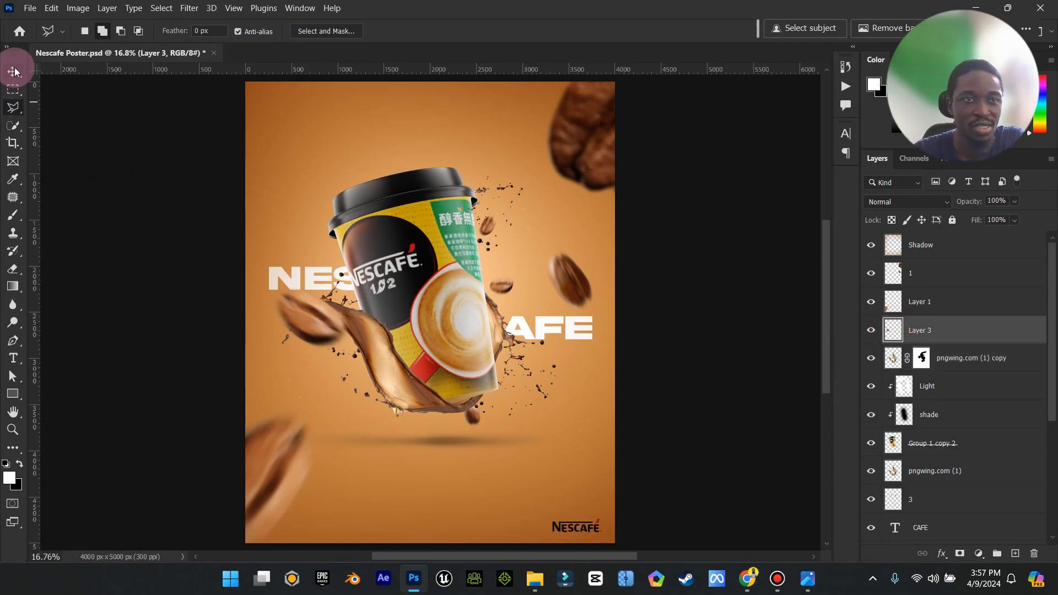
pyautogui.click(187, 32)
pyautogui.moveTo(269, 287); pyautogui.dragTo(333, 303)
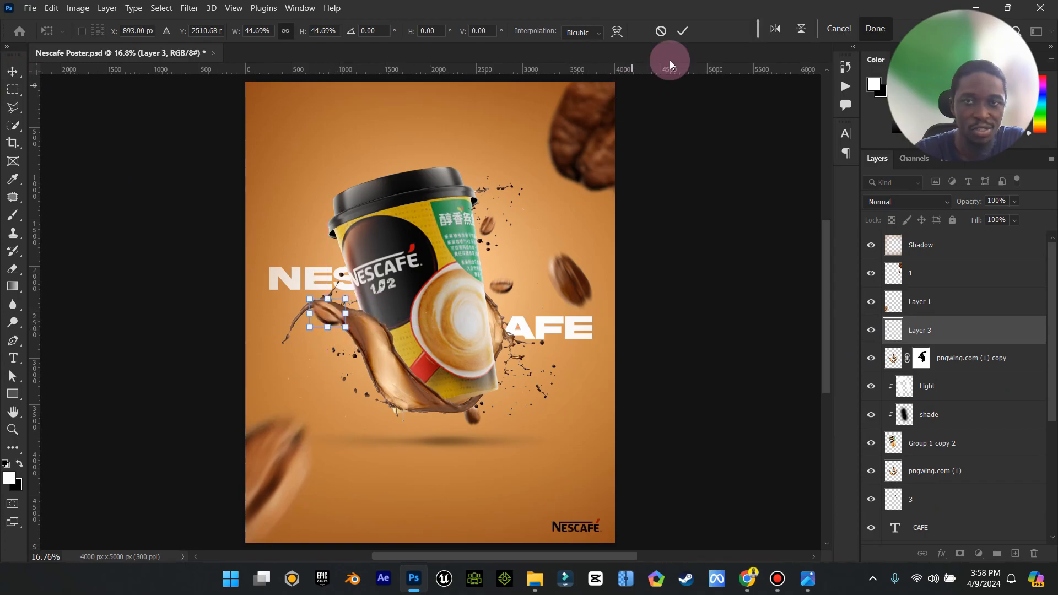
pyautogui.click(688, 37)
pyautogui.click(207, 33)
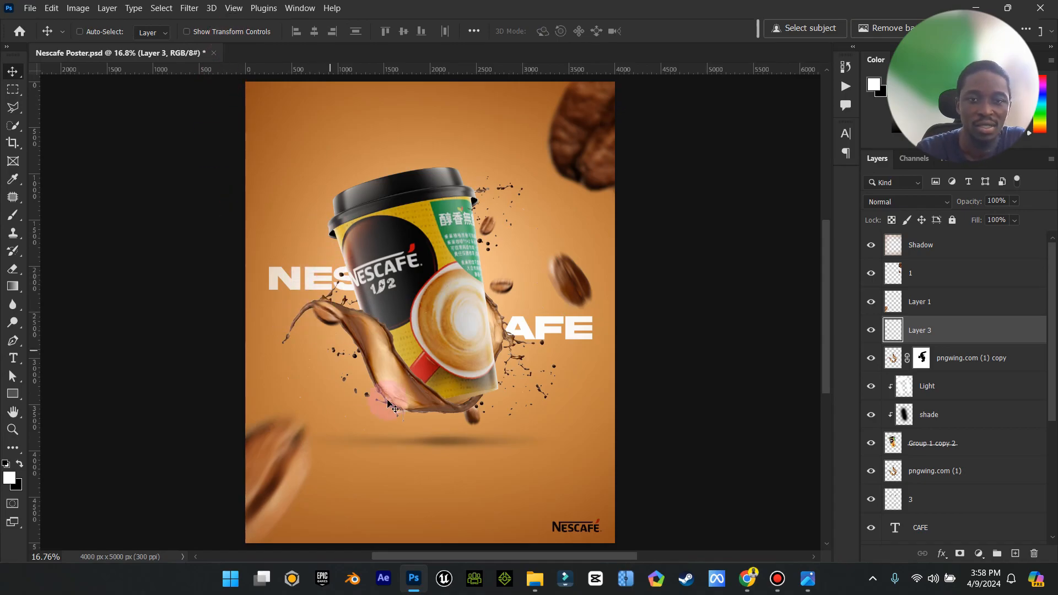
# - Place the CAFE text layer directly below Group 1 copy 2, above the pngwing.com (1) splash, and save the poster
pyautogui.click(21, 432)
pyautogui.moveTo(483, 316)
pyautogui.mouseDown()
pyautogui.moveTo(460, 316)
pyautogui.moveTo(471, 316)
pyautogui.mouseUp()
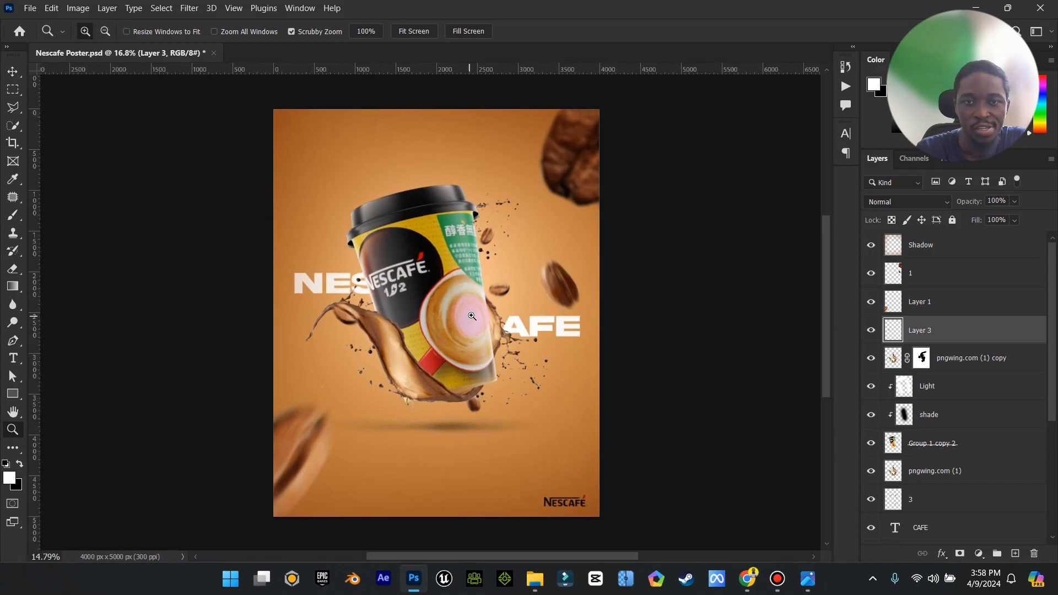
pyautogui.click(13, 71)
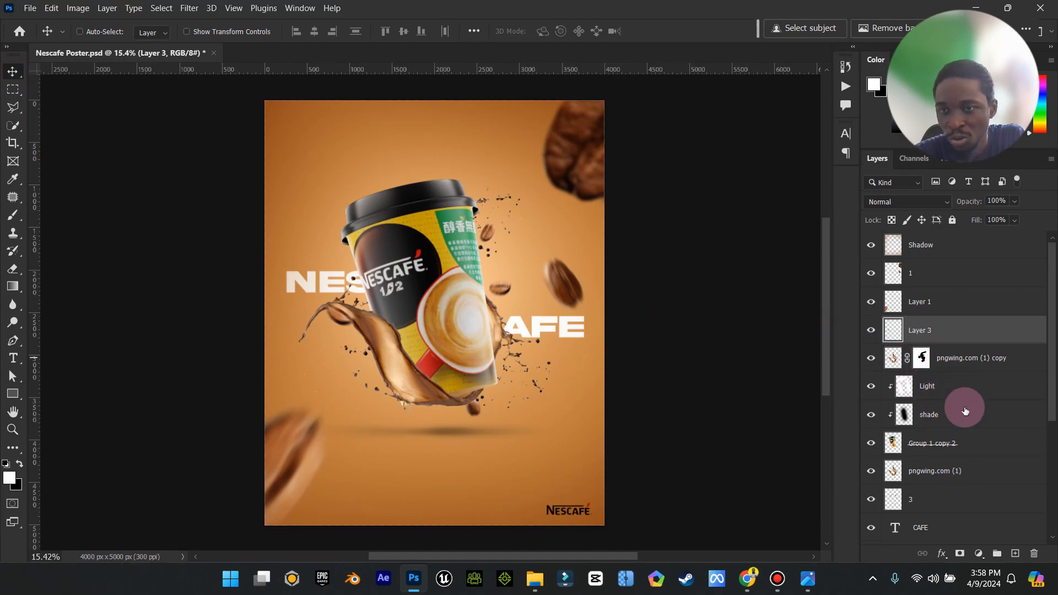
pyautogui.scroll(-2, 963, 414)
pyautogui.click(931, 422)
pyautogui.moveTo(932, 421); pyautogui.dragTo(947, 351)
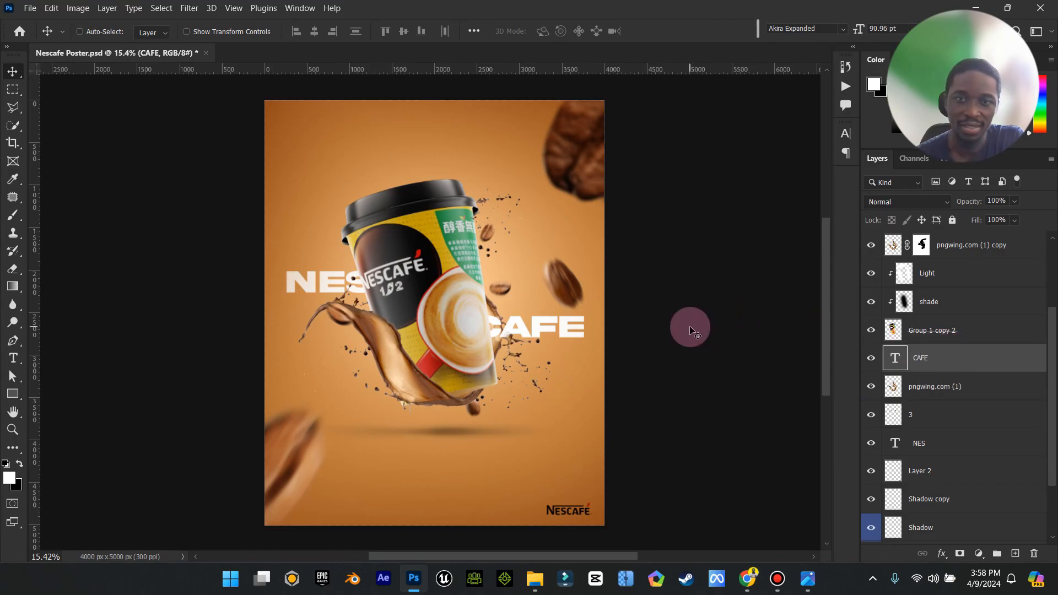
pyautogui.hotkey('ctrl', 's')
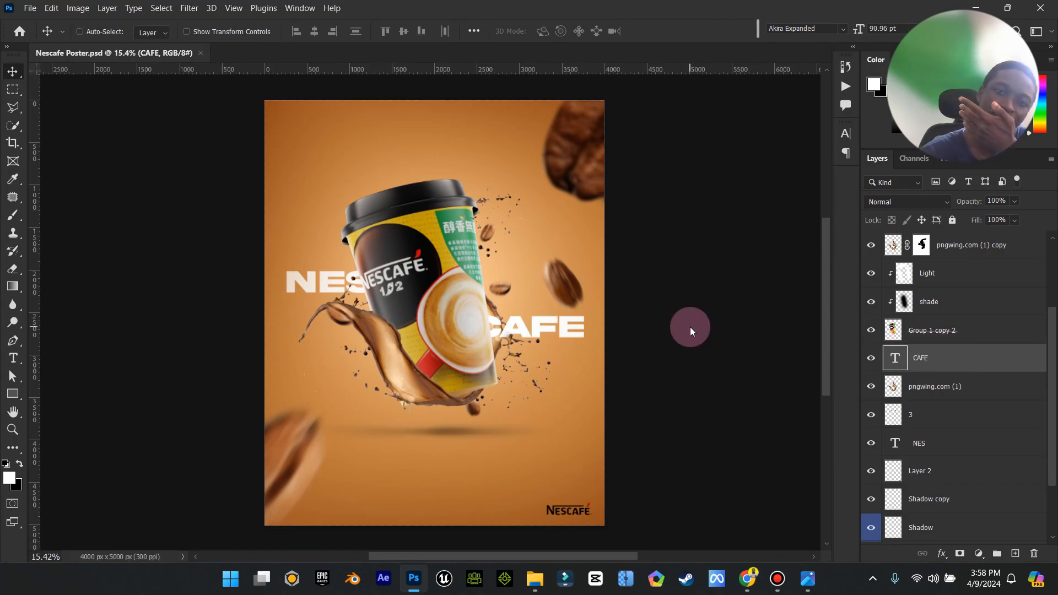
pyautogui.hotkey('ctrl', 's')
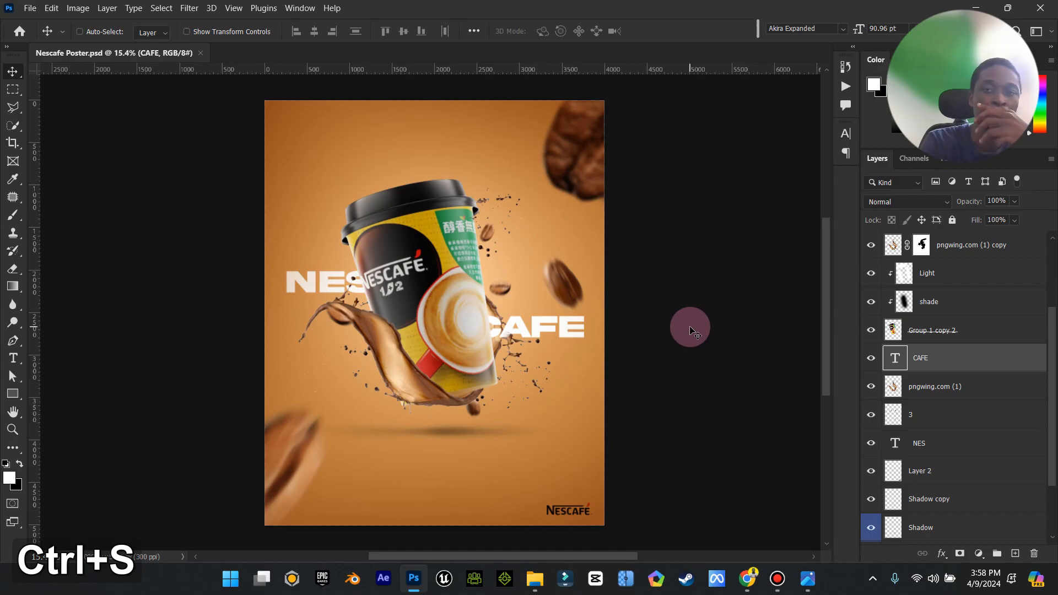
# - Switch to Chrome and run a general Google search for NESCAFE
pyautogui.click(748, 576)
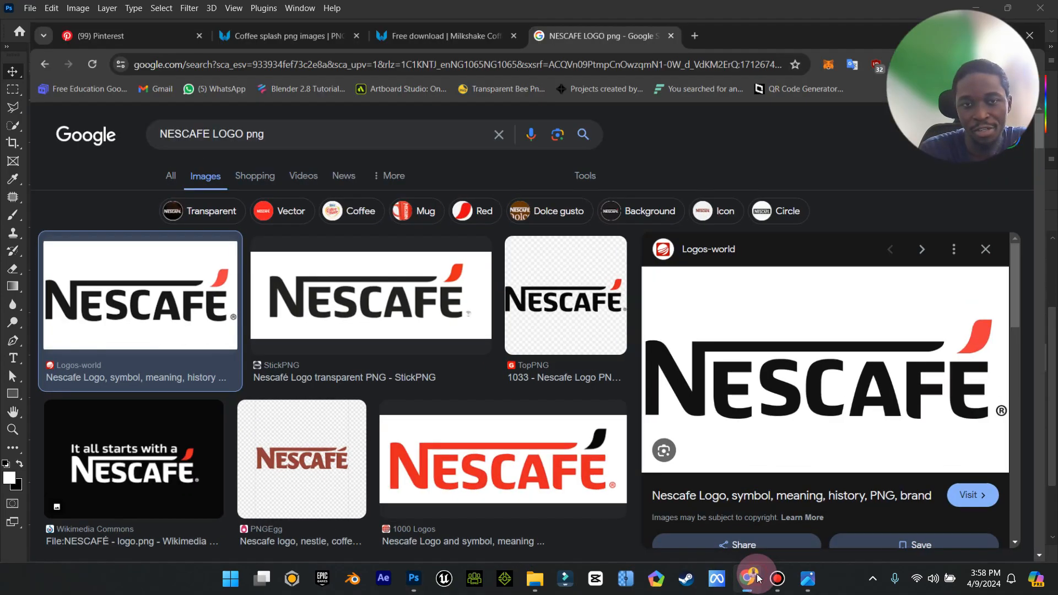
pyautogui.click(166, 160)
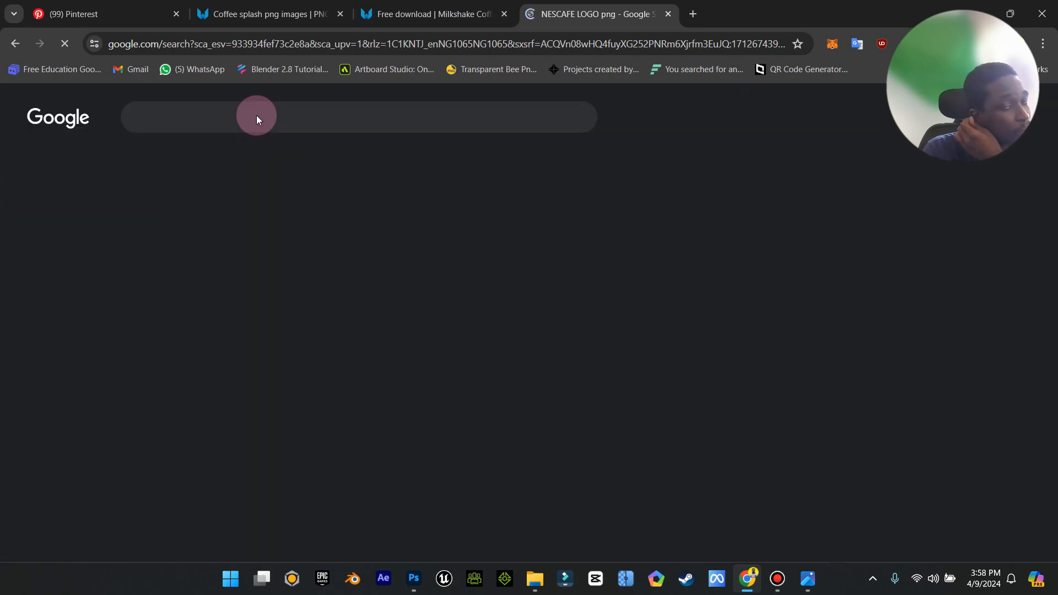
pyautogui.moveTo(255, 115); pyautogui.dragTo(195, 122)
pyautogui.press('BackSpace')
pyautogui.press('BackSpace')
pyautogui.press('Return')
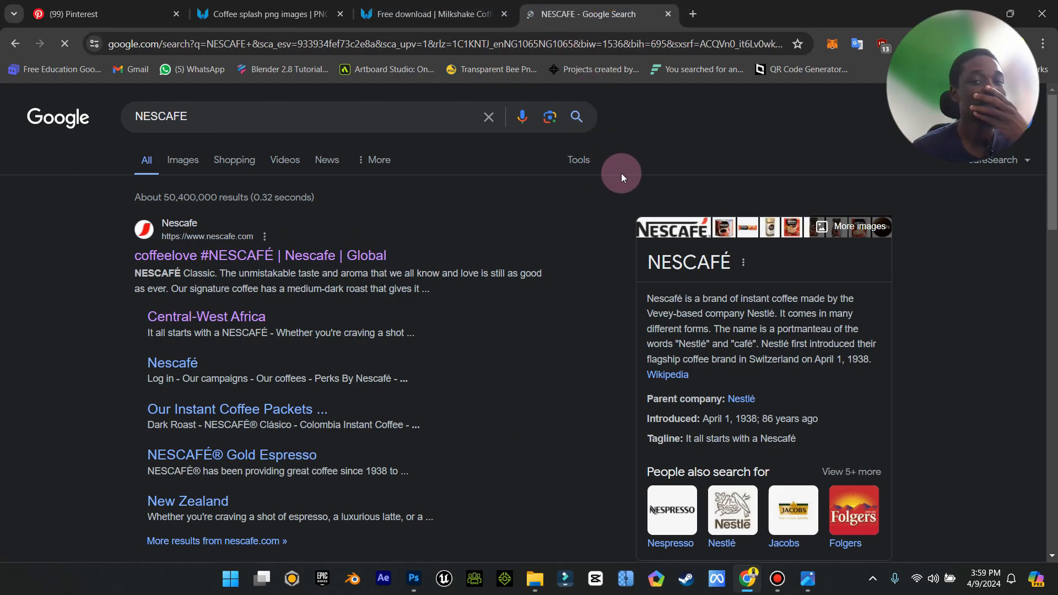
# - Switch to the image viewer and compare the reference boba poster's text layout with the Nescafé poster in Photoshop
pyautogui.click(808, 580)
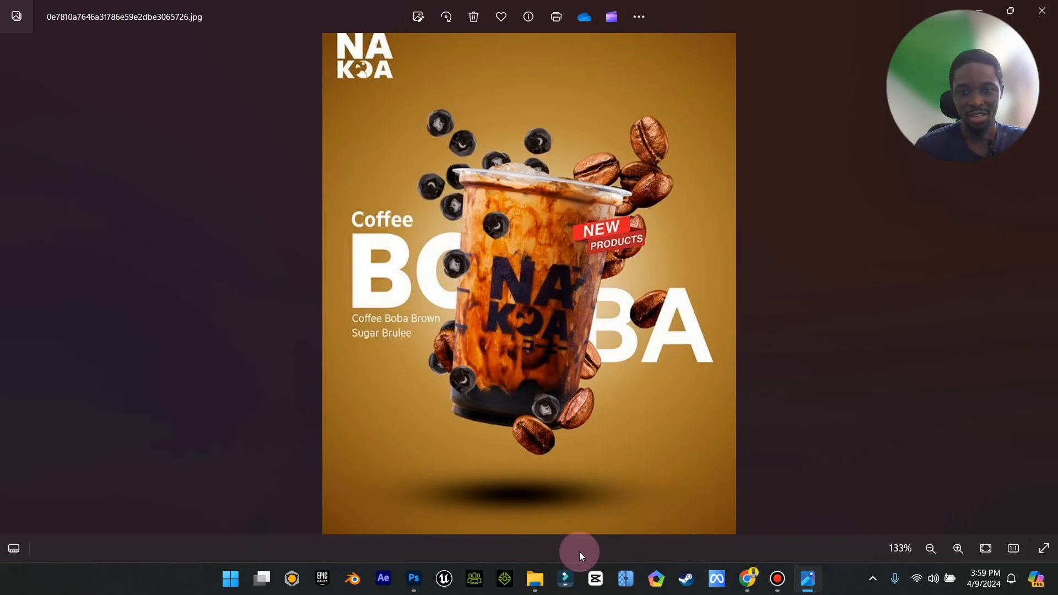
pyautogui.click(414, 575)
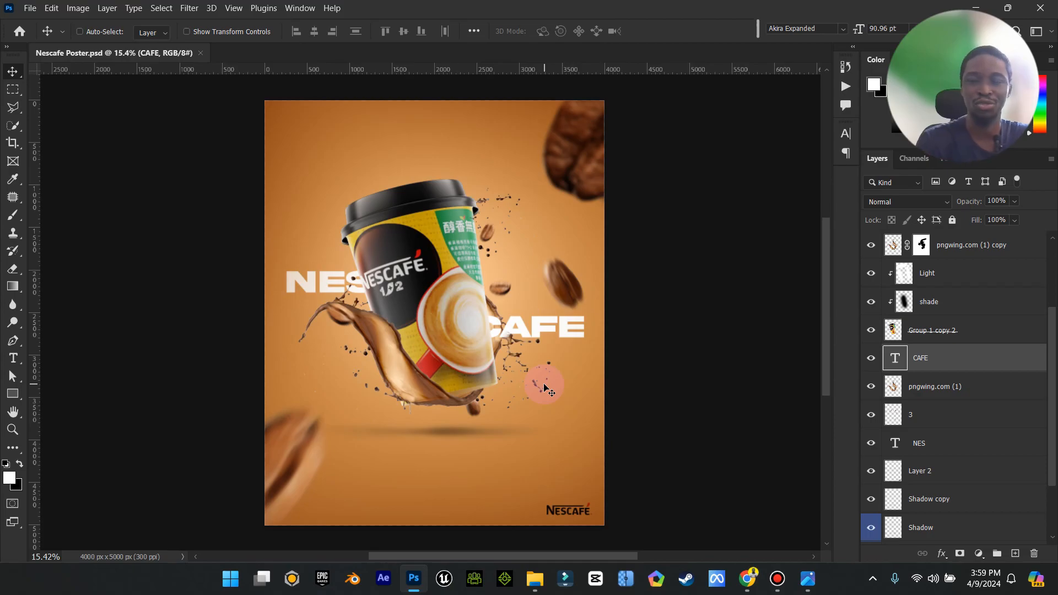
pyautogui.click(985, 5)
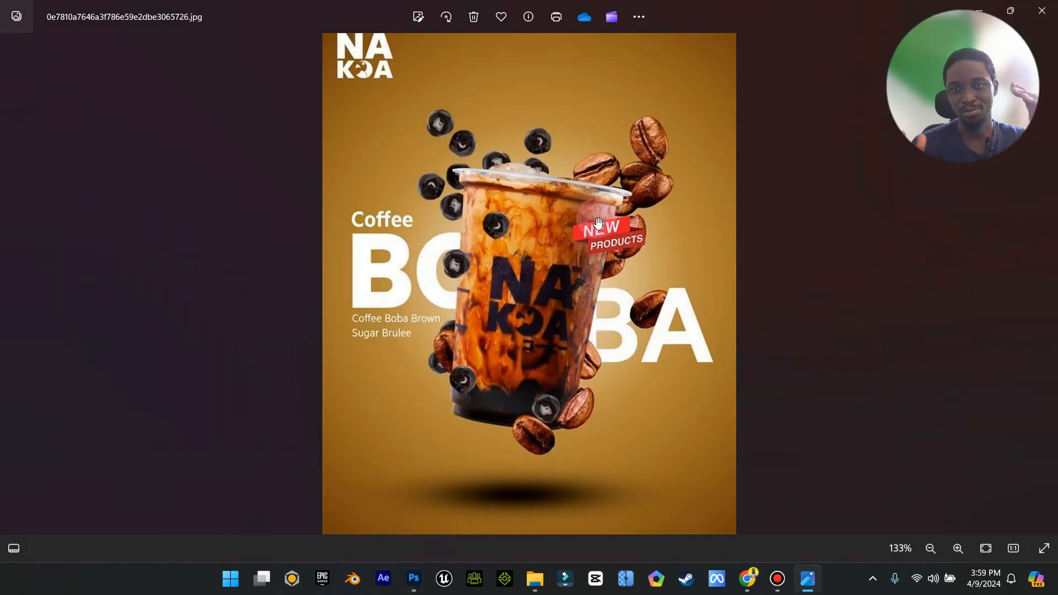
pyautogui.click(989, 5)
# - Copy the sentence "Enjoy NESCAFÉ Malty today and sing of the great MALTY taste" from the Nescafé site and return to Photoshop
pyautogui.scroll(-3, 510, 284)
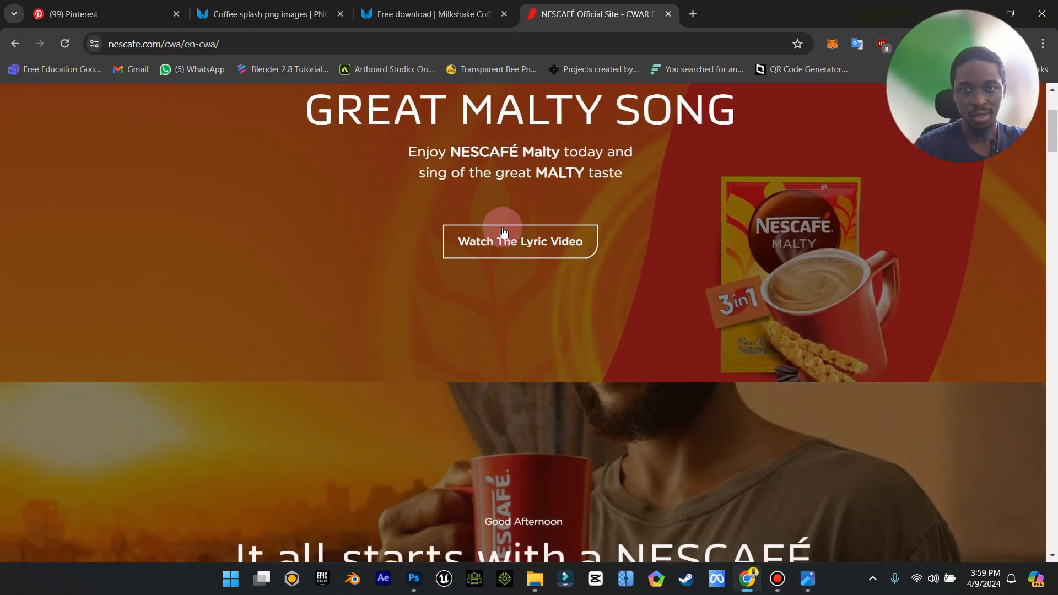
pyautogui.moveTo(403, 153); pyautogui.dragTo(561, 157)
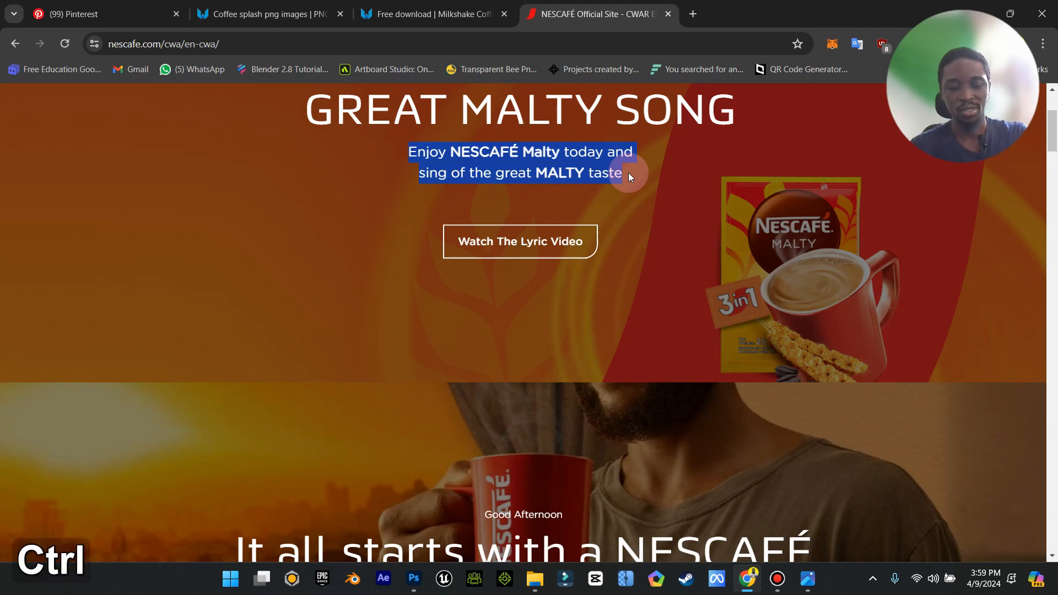
pyautogui.hotkey('ctrl', 'c')
pyautogui.click(995, 5)
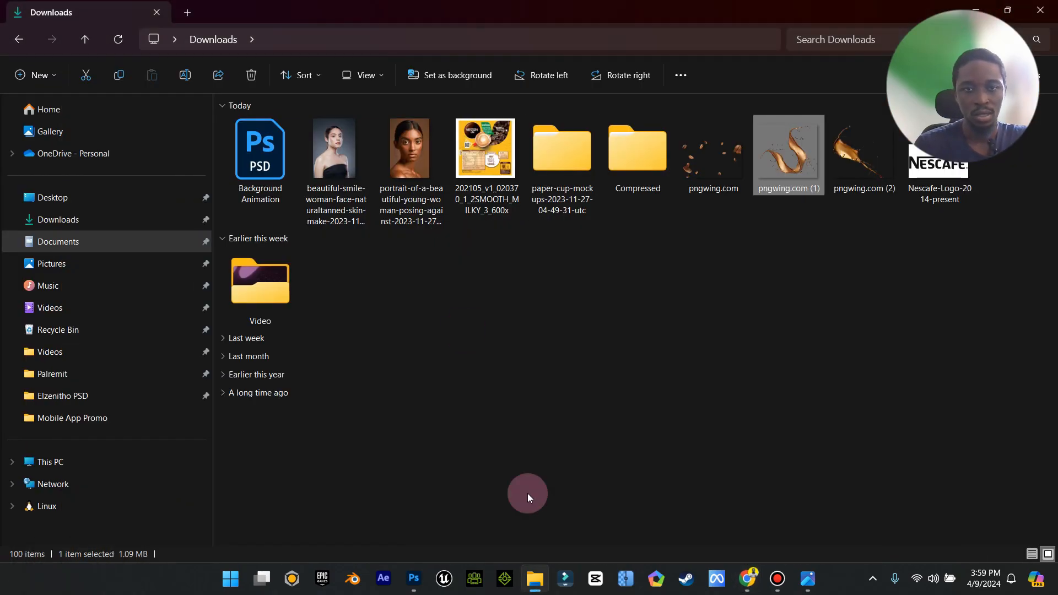
pyautogui.click(414, 579)
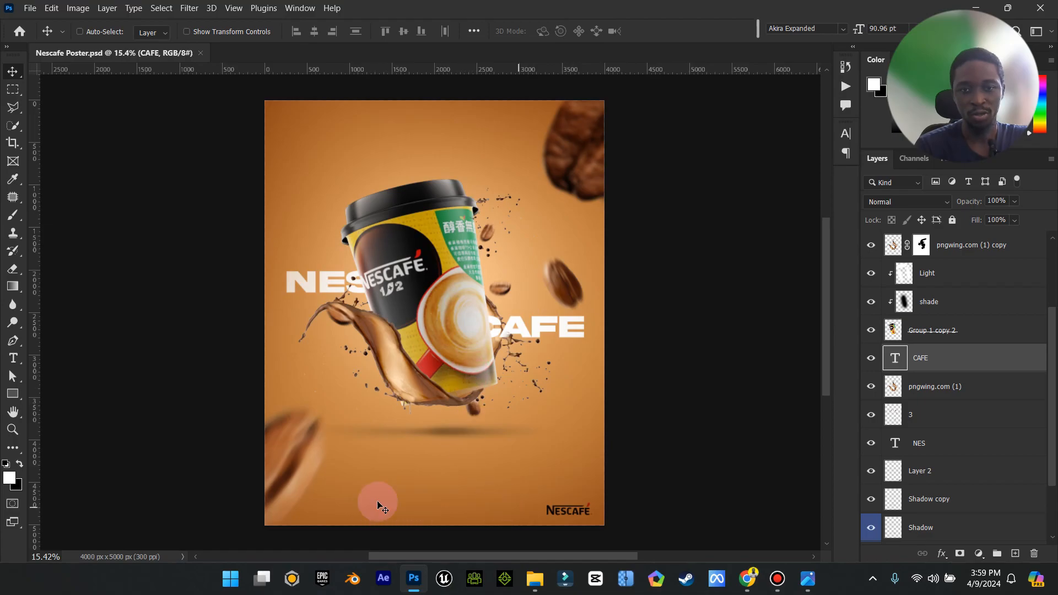
# - Add a text layer above the cup containing the copied NESCAFÉ Malty sentence
pyautogui.click(12, 357)
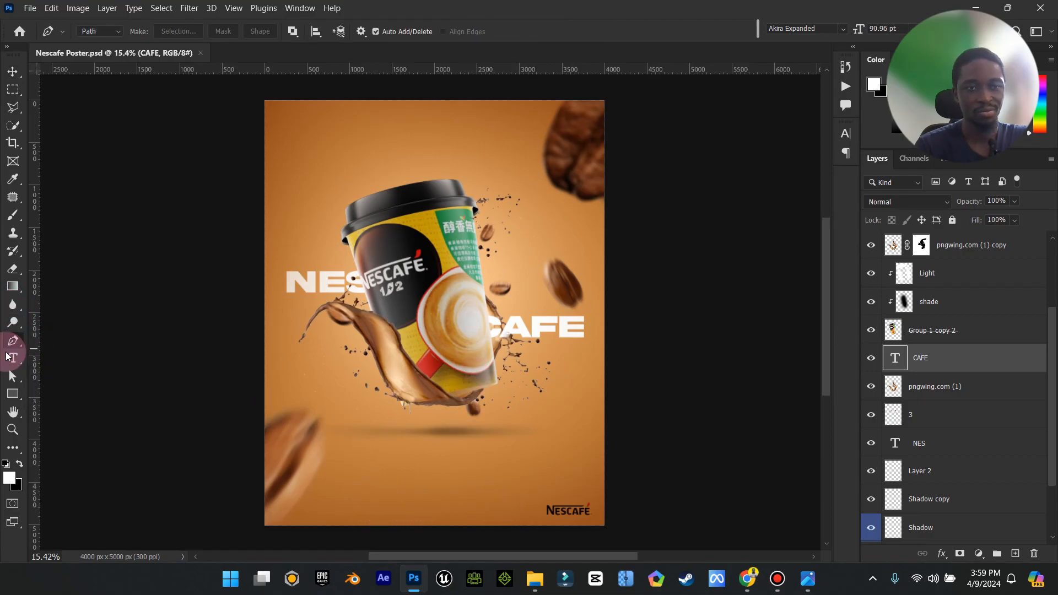
pyautogui.click(325, 160)
pyautogui.hotkey('ctrl', 'v')
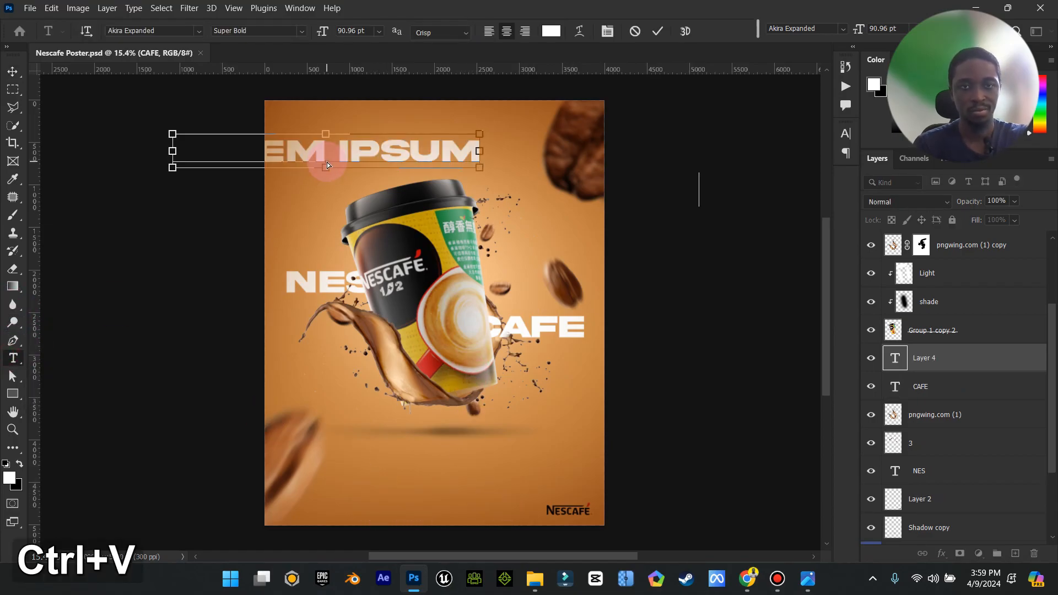
# - Set the whole NESCAFÉ Malty sentence in Helvetica Neue Light at 36 pt
pyautogui.hotkey('ctrl', 'a')
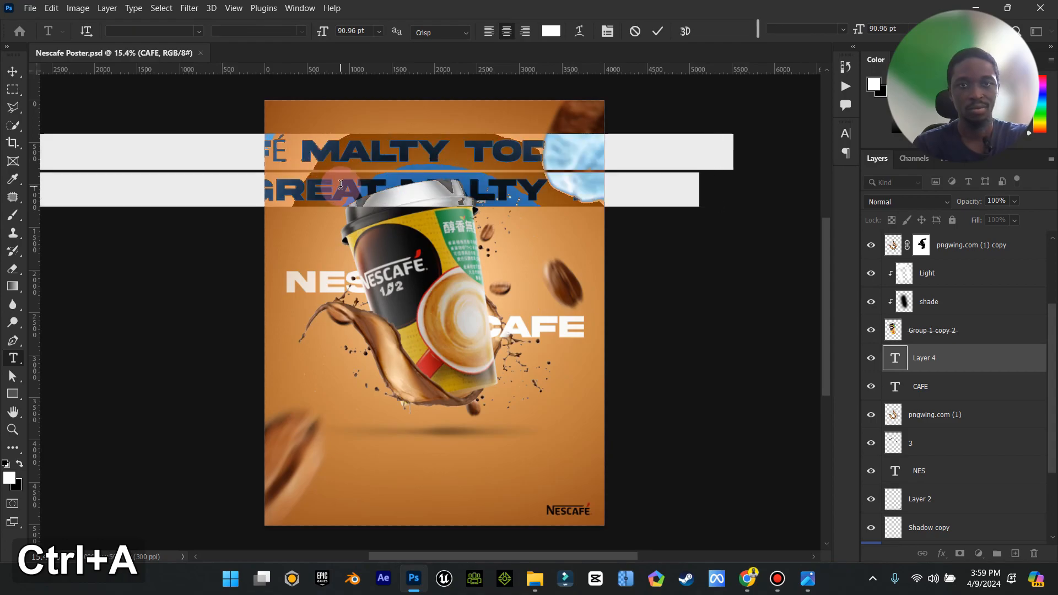
pyautogui.click(177, 31)
pyautogui.write('Helvetica Neue')
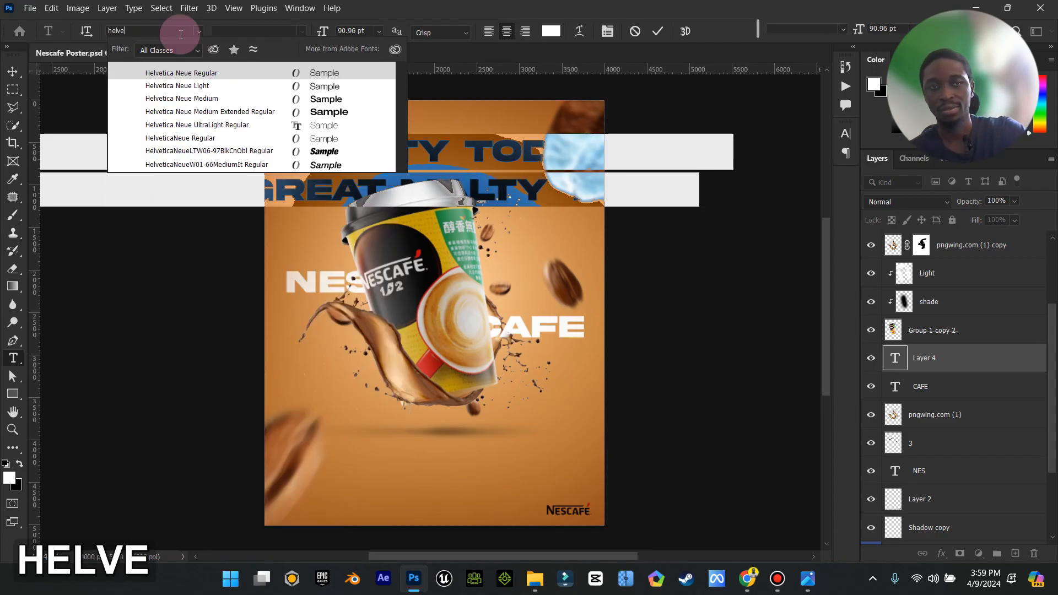
pyautogui.click(210, 86)
pyautogui.click(377, 32)
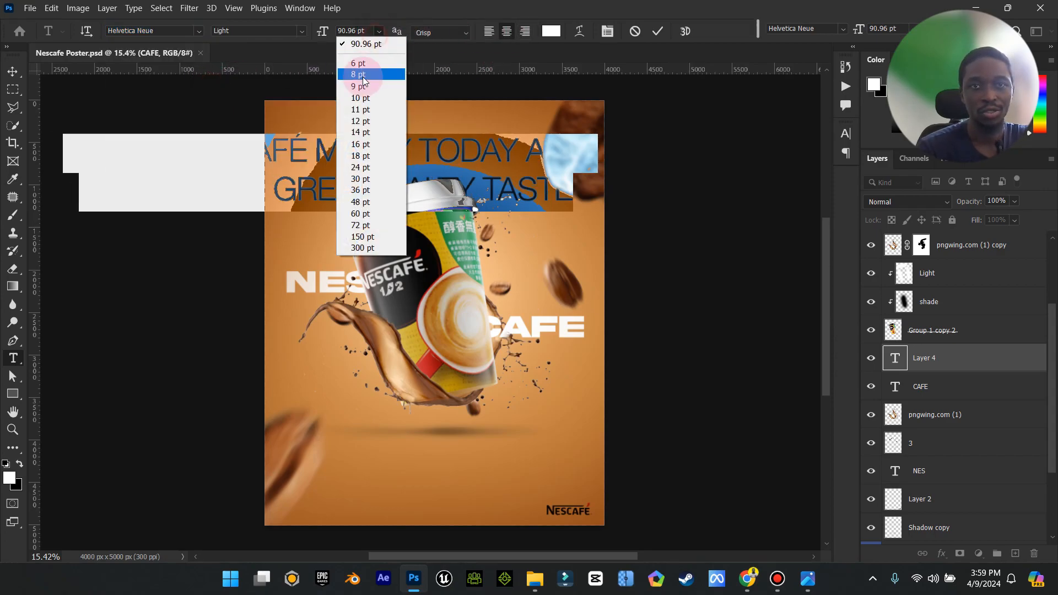
pyautogui.click(368, 192)
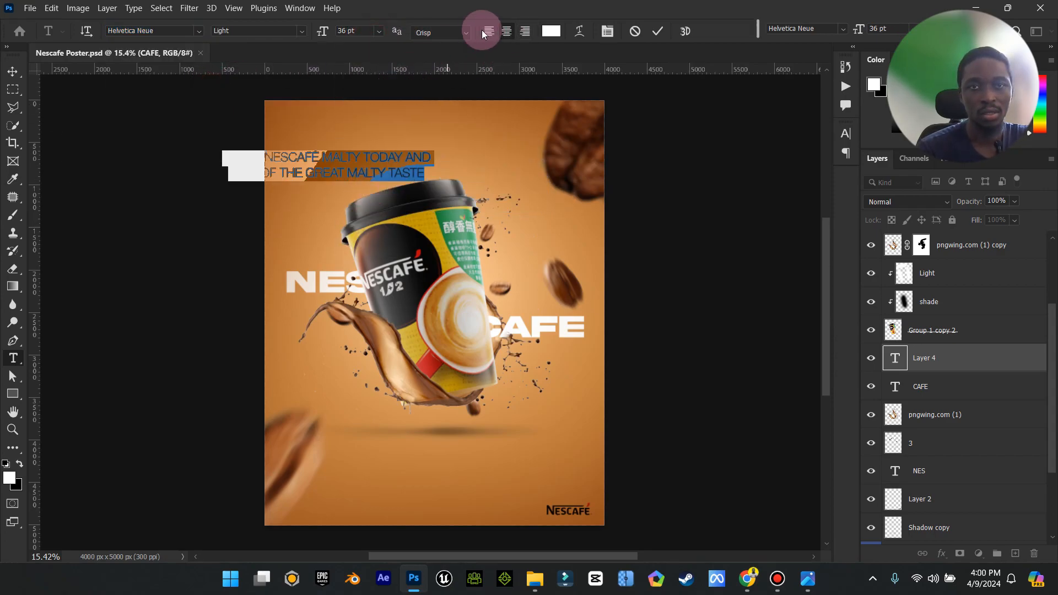
# - Set the sentence's leading to 32 pt and turn off All Caps
pyautogui.click(607, 31)
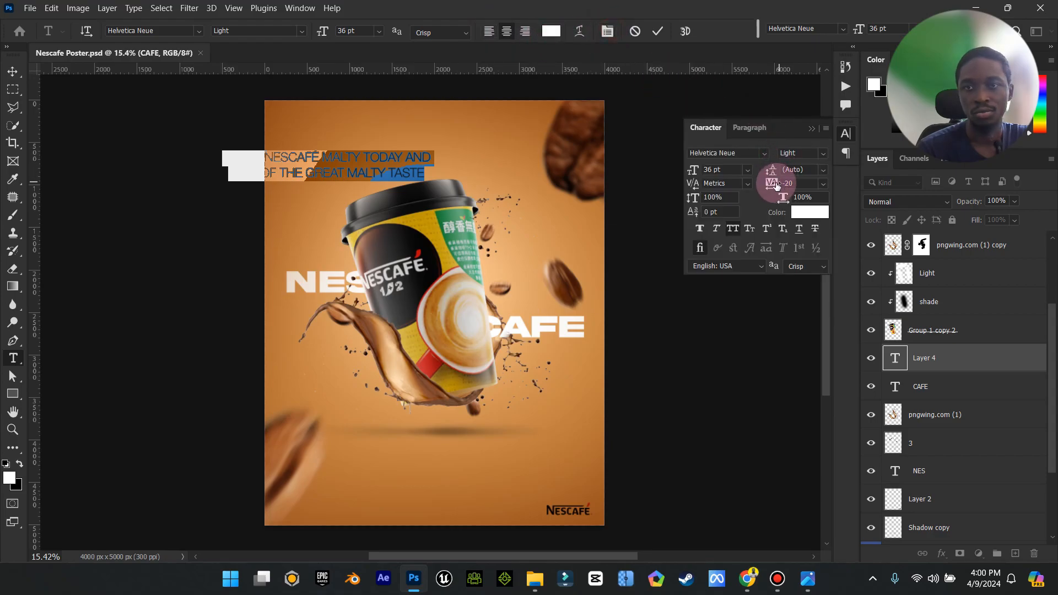
pyautogui.moveTo(774, 188)
pyautogui.mouseDown()
pyautogui.moveTo(793, 185)
pyautogui.moveTo(763, 174)
pyautogui.mouseUp()
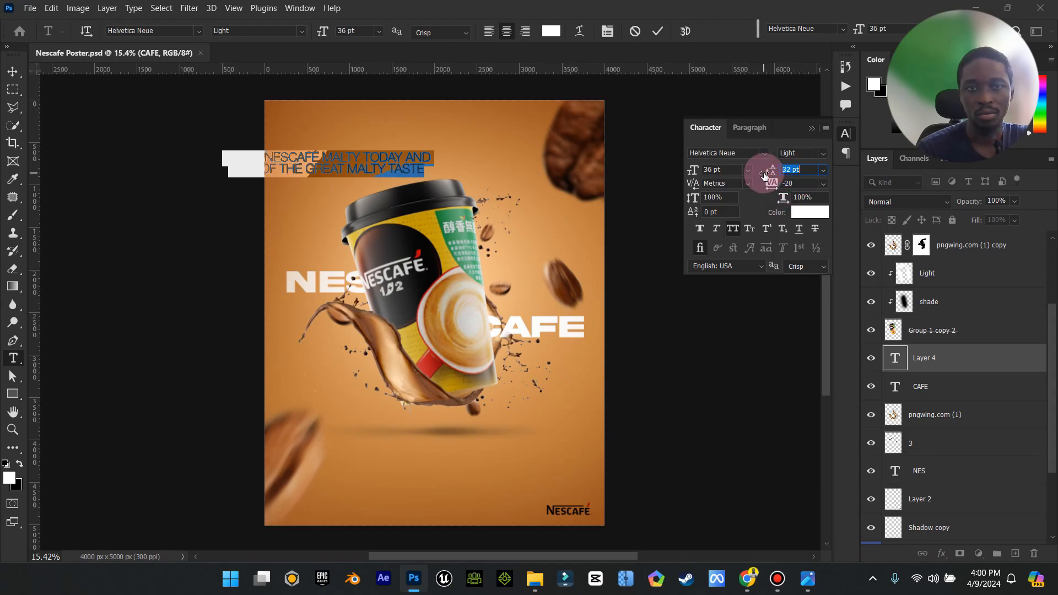
pyautogui.click(728, 229)
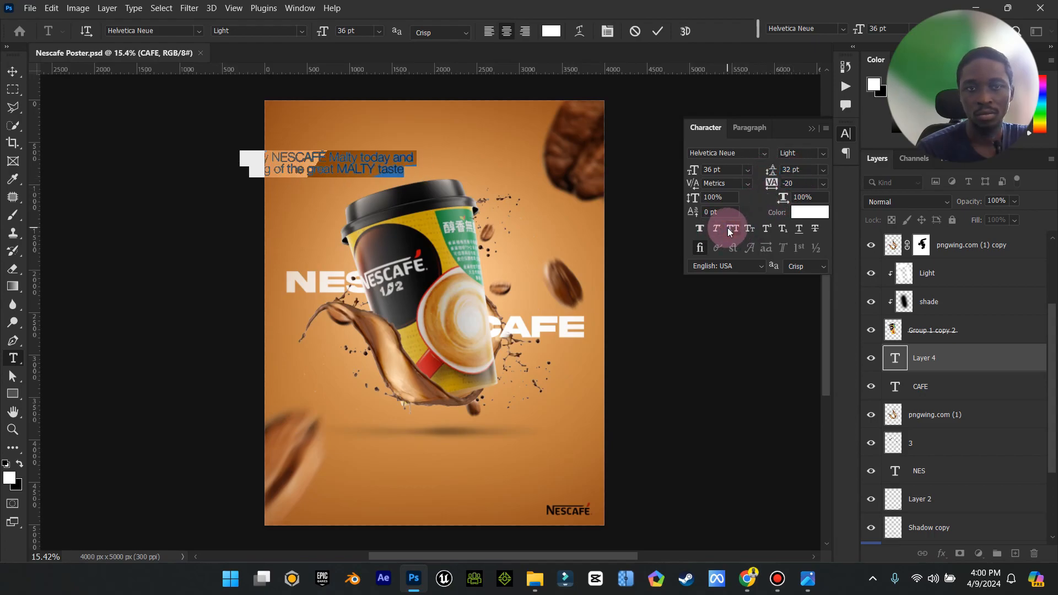
# - Move the sentence to the bottom of the poster beside the logo and left-align its text
pyautogui.click(12, 72)
pyautogui.moveTo(302, 147); pyautogui.dragTo(455, 504)
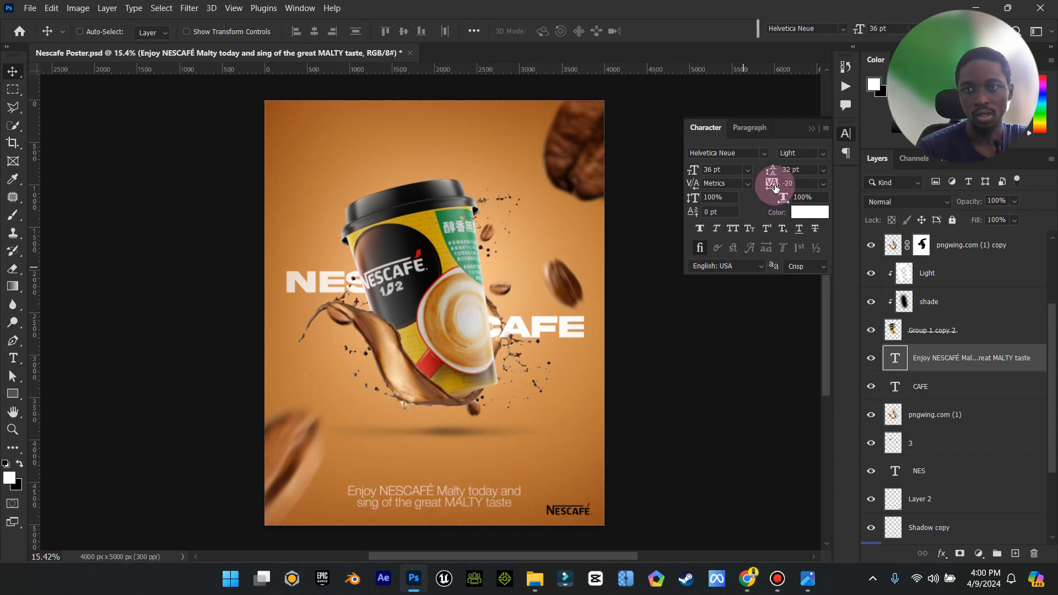
pyautogui.doubleClick(895, 362)
pyautogui.click(490, 31)
# - Sample the upper bean's brown for the sentence and set its text color to 2c0e03
pyautogui.click(551, 31)
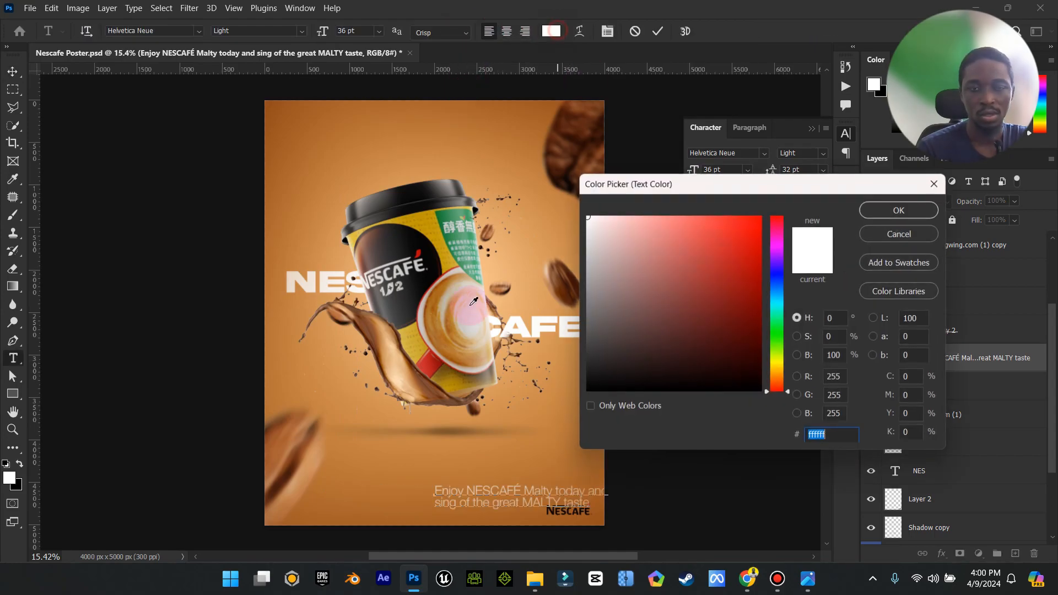
pyautogui.click(562, 162)
pyautogui.click(559, 169)
pyautogui.click(750, 361)
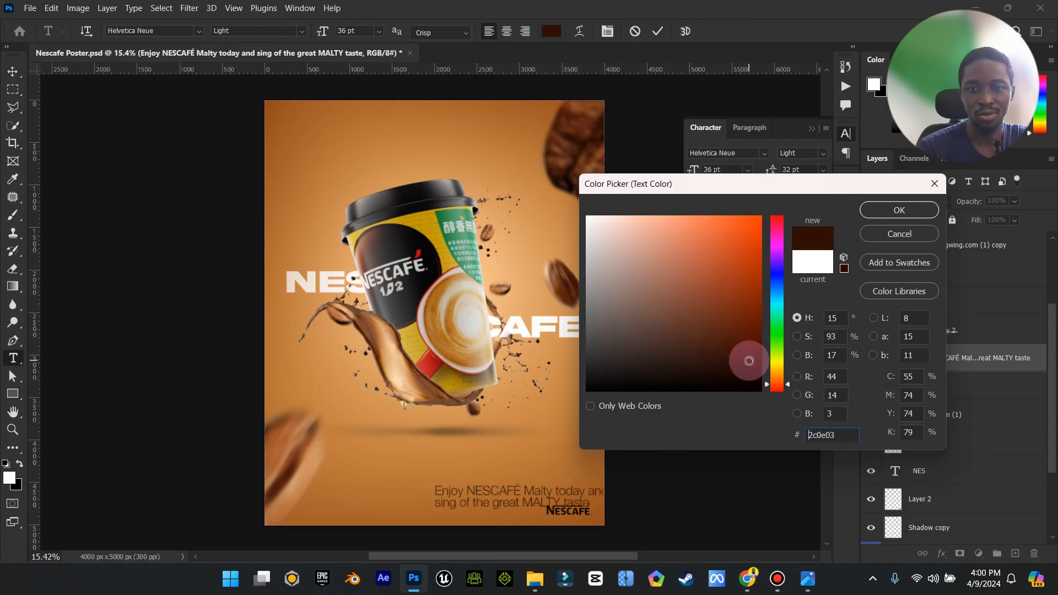
pyautogui.click(909, 209)
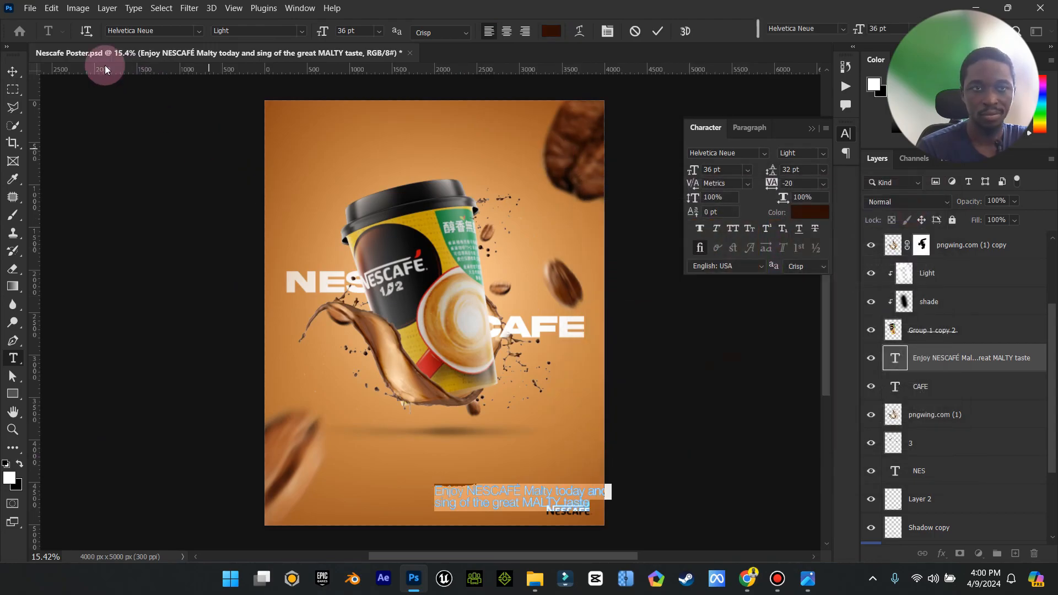
# - Shrink the sentence to 21.88 pt and place it in the poster's lower left area, level with the logo
pyautogui.click(13, 72)
pyautogui.moveTo(580, 448); pyautogui.dragTo(365, 510)
pyautogui.click(813, 132)
# - Set the small sentence's leading to 27 pt, keep its tracking at -20, and hide the transform controls
pyautogui.doubleClick(895, 358)
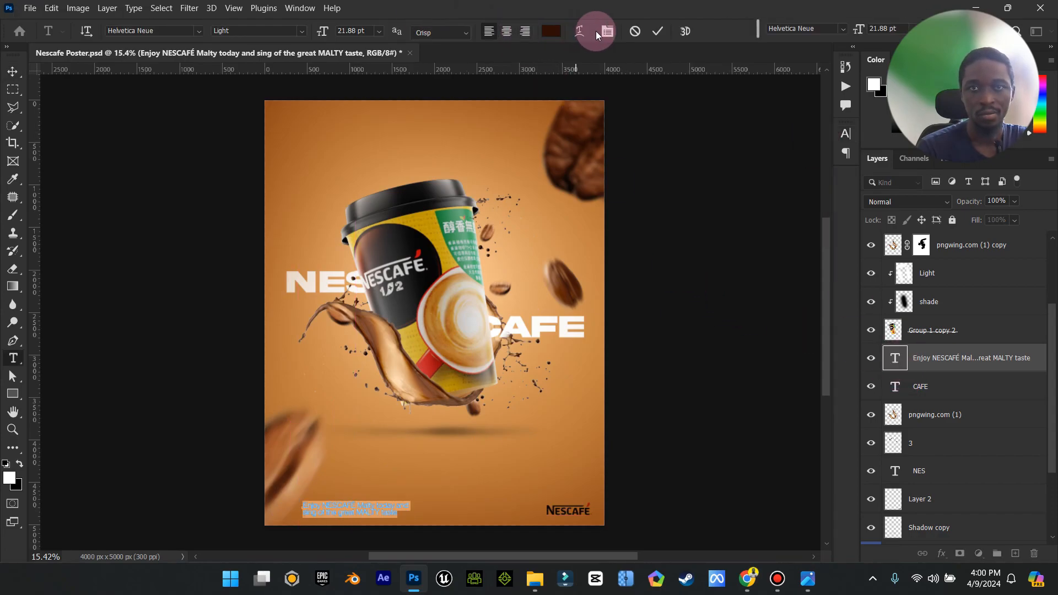
pyautogui.click(599, 31)
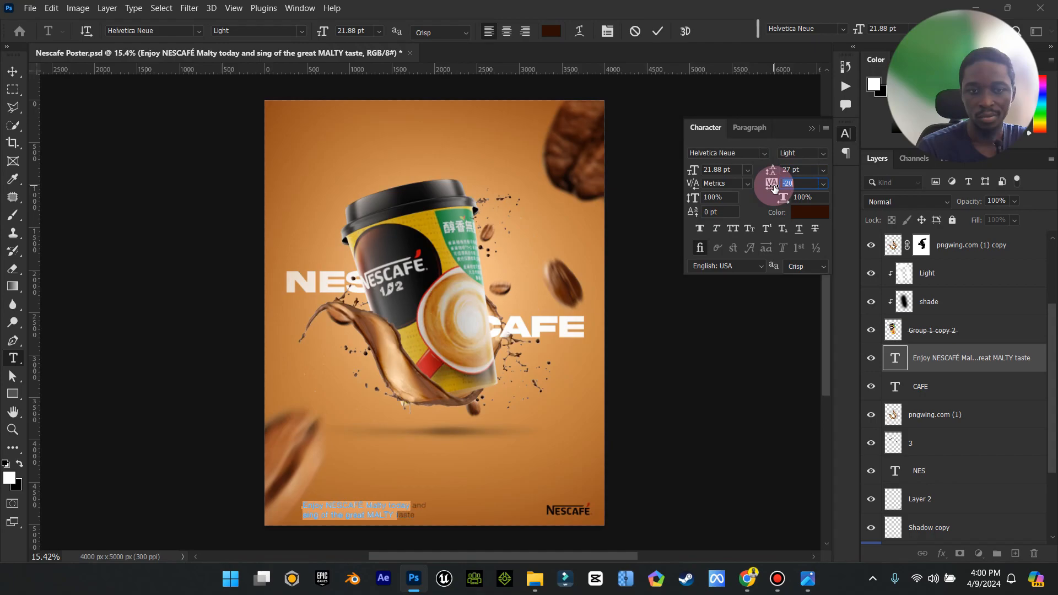
pyautogui.doubleClick(795, 118)
pyautogui.click(13, 71)
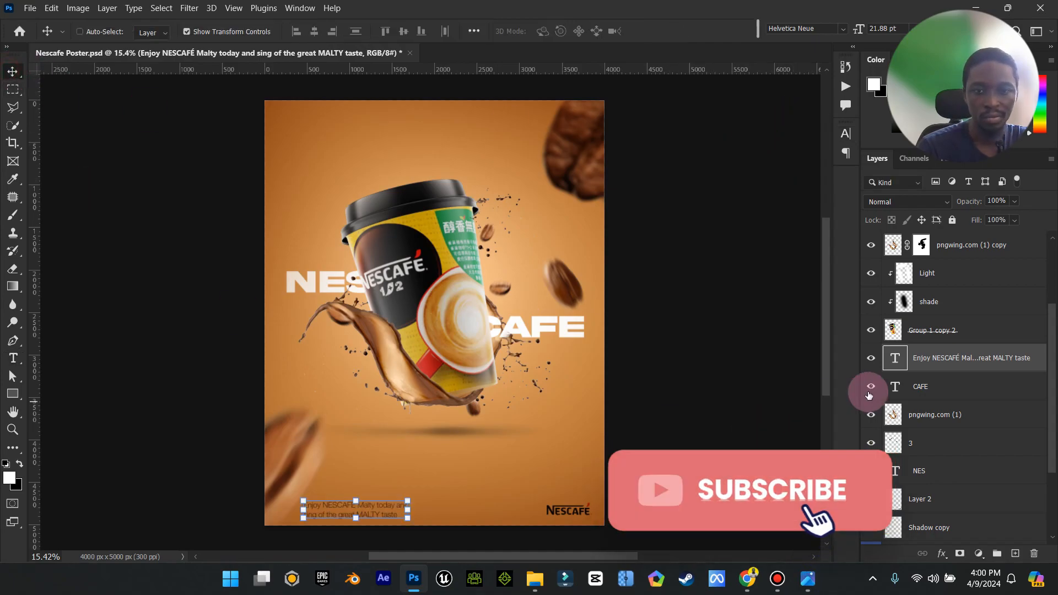
pyautogui.click(187, 32)
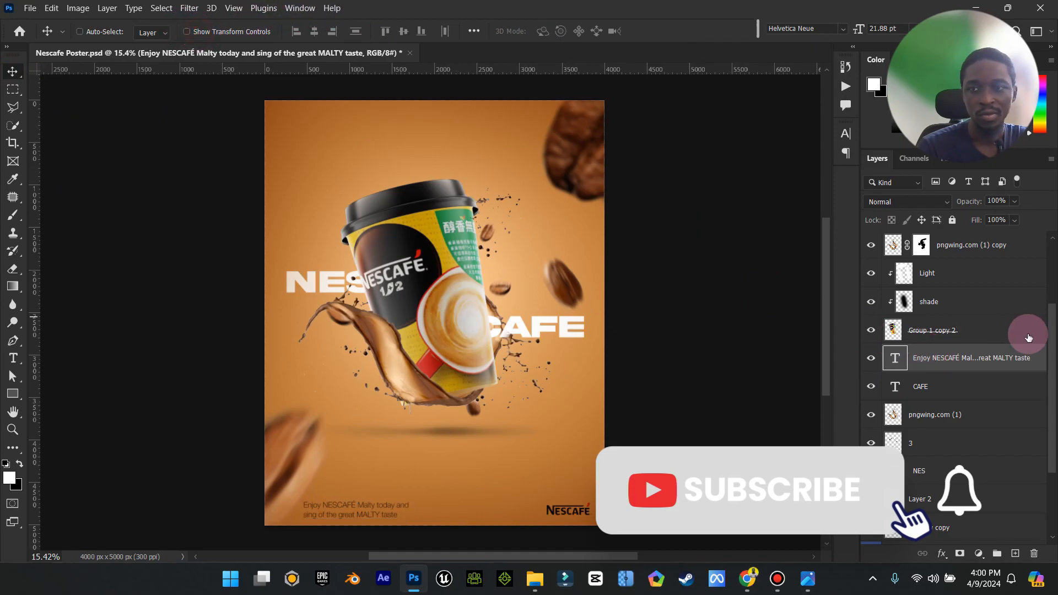
# - Move the tagline sentence's layer up the layer stack to just above the upper Shadow layer
pyautogui.scroll(4, 1028, 338)
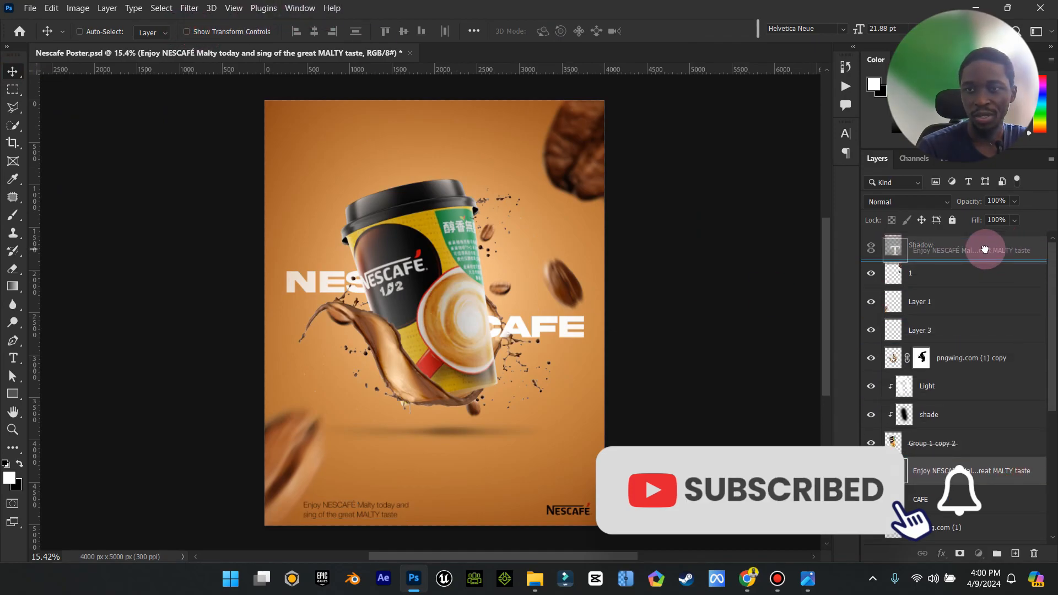
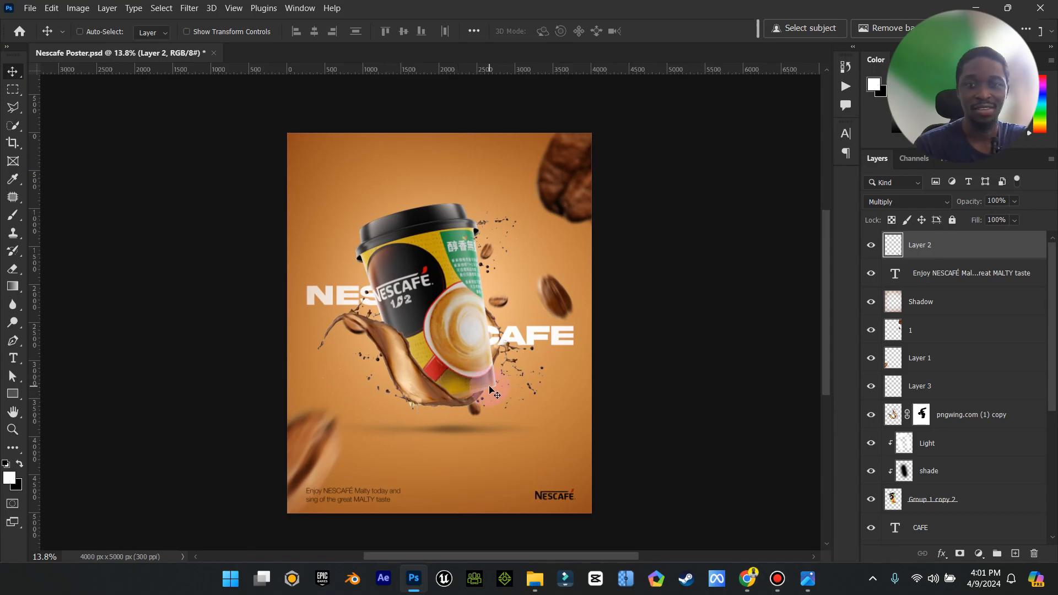
# - Add a new layer directly above the cup layer Group 1 copy 2 and clip it to the cup
pyautogui.click(11, 427)
pyautogui.moveTo(435, 403); pyautogui.dragTo(468, 404)
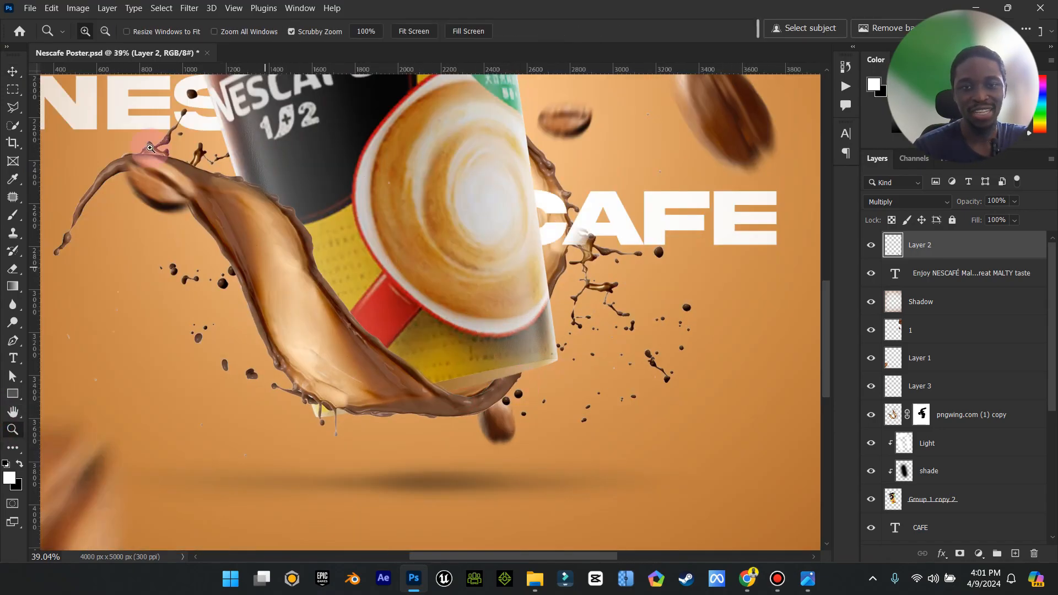
pyautogui.click(12, 72)
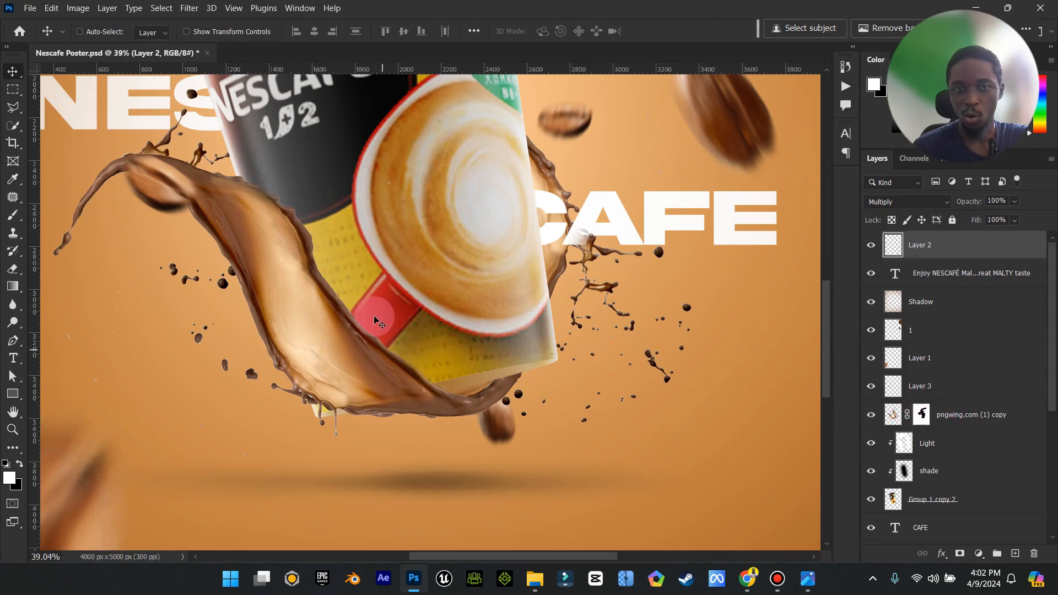
pyautogui.scroll(-2, 978, 479)
pyautogui.click(968, 387)
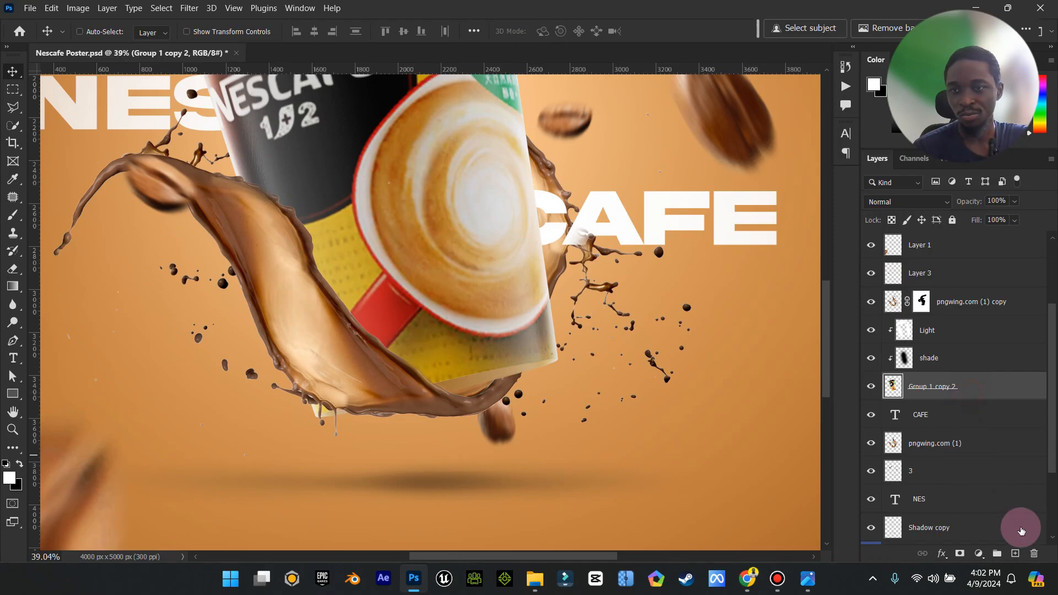
pyautogui.click(1015, 554)
pyautogui.hotkey('ctrl', 'alt', 'g')
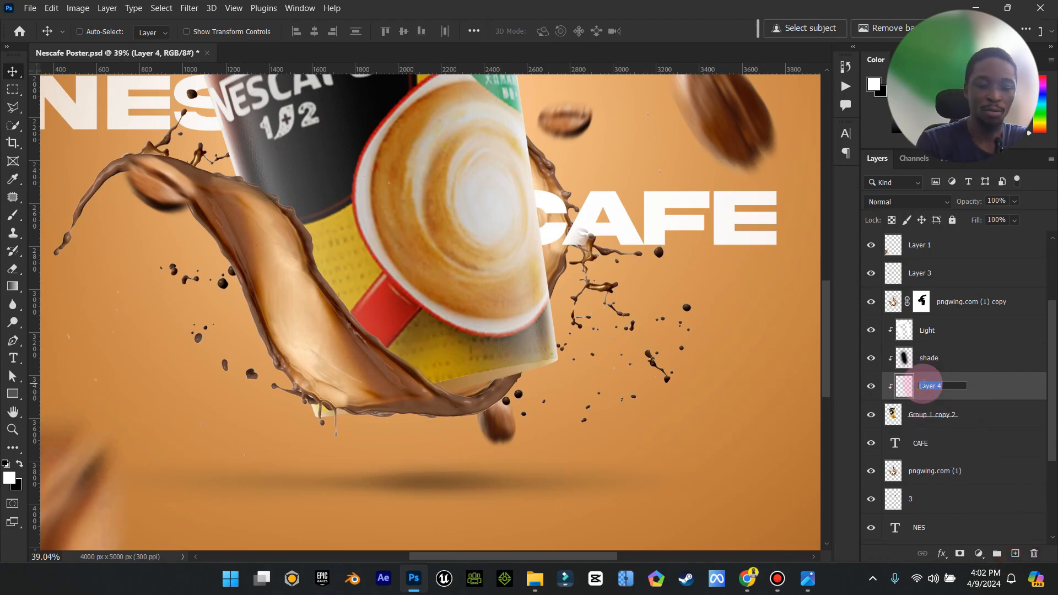
# - Rename the new clipped layer as shade2
pyautogui.click(921, 386)
pyautogui.write('shade32')
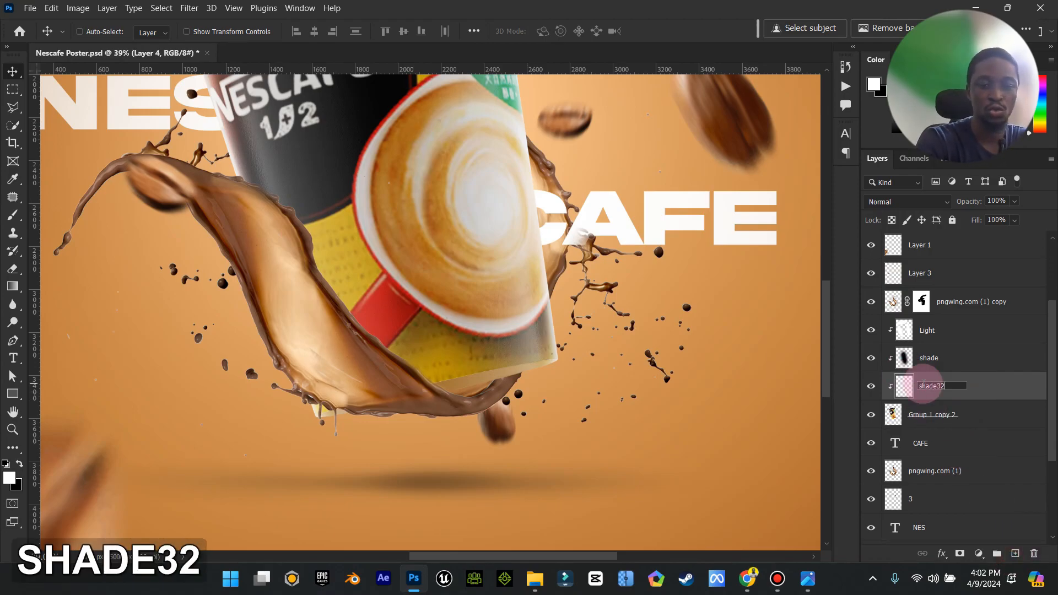
pyautogui.press('BackSpace')
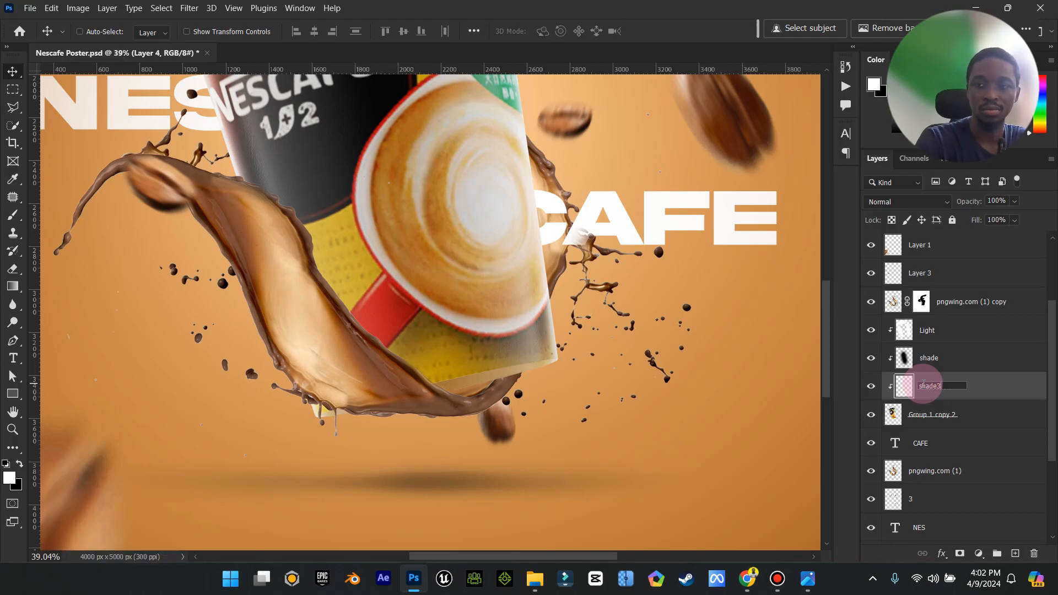
pyautogui.press('BackSpace')
pyautogui.write('2')
pyautogui.press('Return')
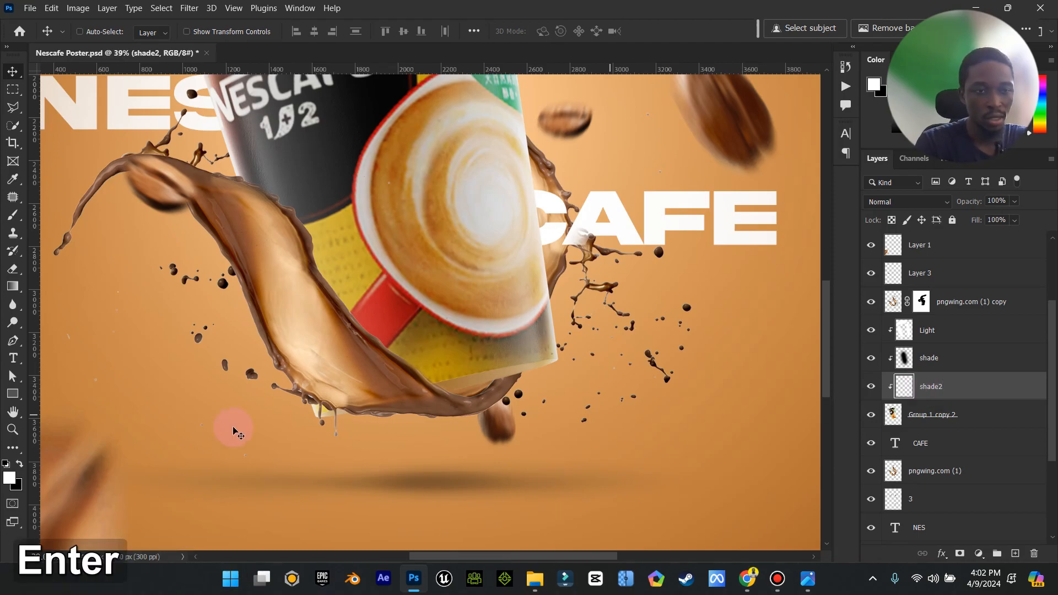
# - Paint a soft black shadow on the cup along the splash's inner edge with the Brush tool at size 250
pyautogui.click(18, 465)
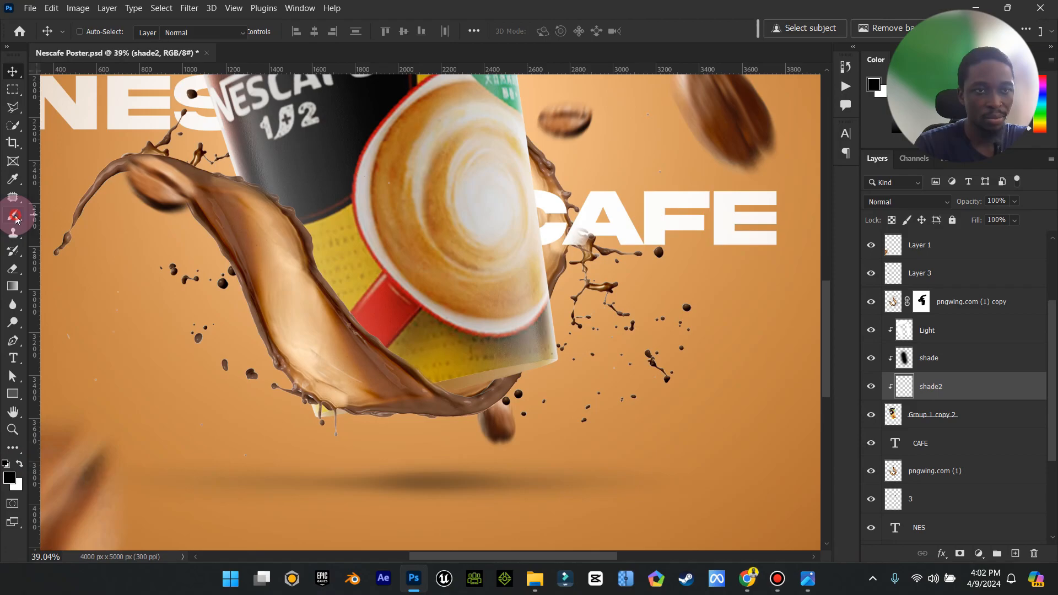
pyautogui.click(15, 219)
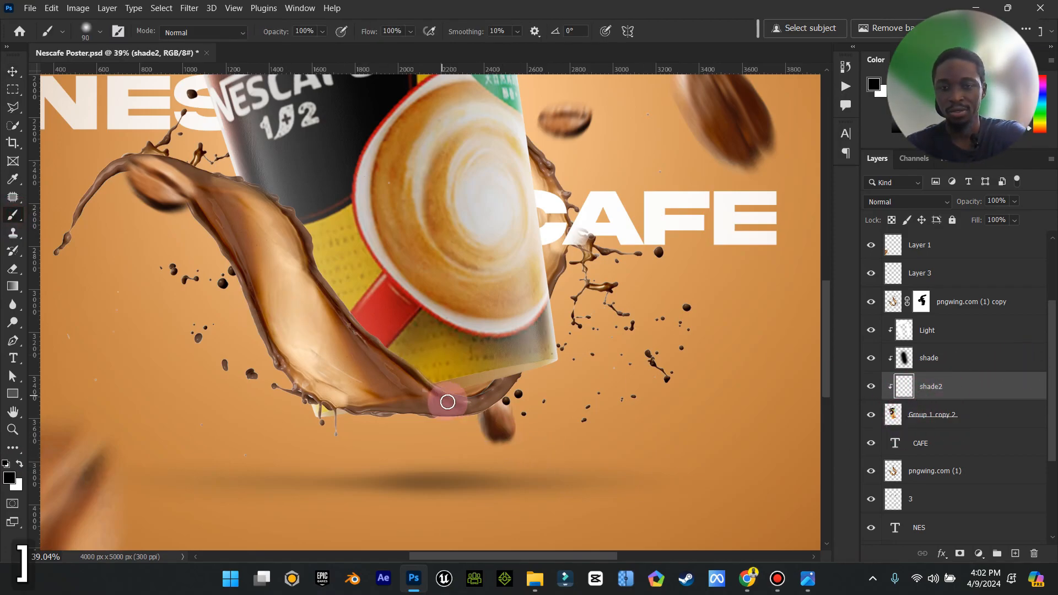
pyautogui.press(']')
pyautogui.press(']')
pyautogui.press(']')
pyautogui.press(']')
pyautogui.press(']')
pyautogui.press(']')
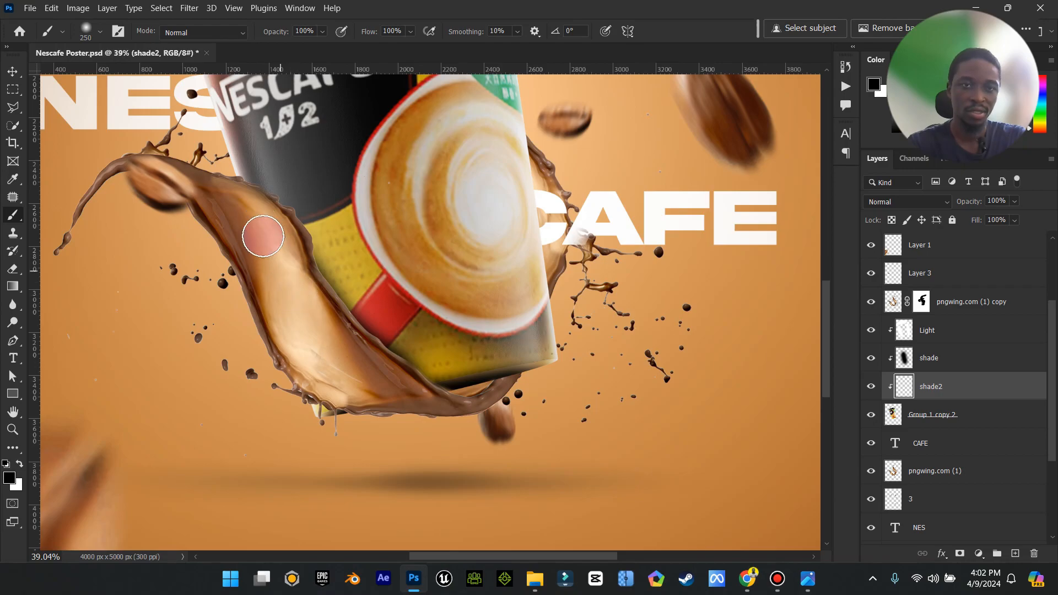
pyautogui.moveTo(270, 258); pyautogui.dragTo(247, 230)
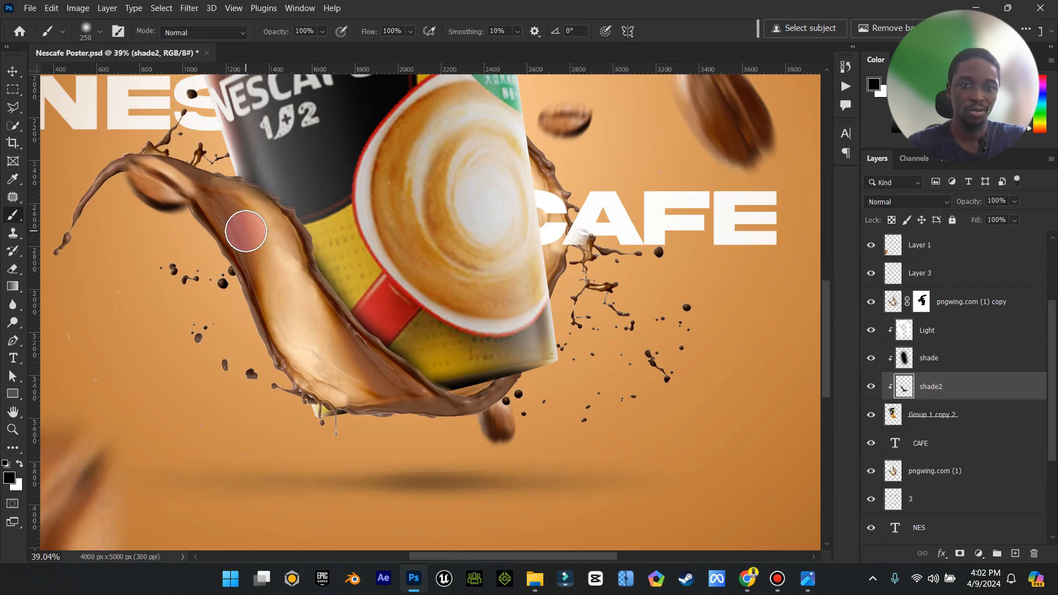
pyautogui.moveTo(398, 381)
pyautogui.mouseDown()
pyautogui.moveTo(453, 422)
pyautogui.moveTo(490, 423)
pyautogui.moveTo(459, 422)
pyautogui.moveTo(533, 397)
pyautogui.moveTo(443, 406)
pyautogui.moveTo(366, 380)
pyautogui.moveTo(300, 346)
pyautogui.moveTo(390, 381)
pyautogui.moveTo(333, 354)
pyautogui.moveTo(245, 265)
pyautogui.mouseUp()
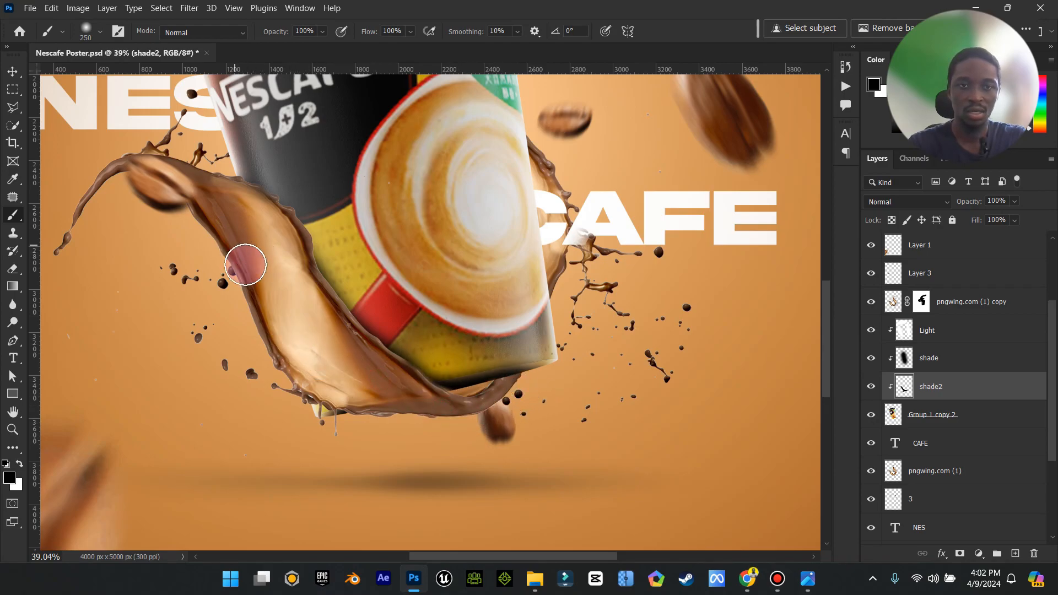
# - Set the shade2 layer to Multiply blending with 51% opacity and 88% fill
pyautogui.click(928, 202)
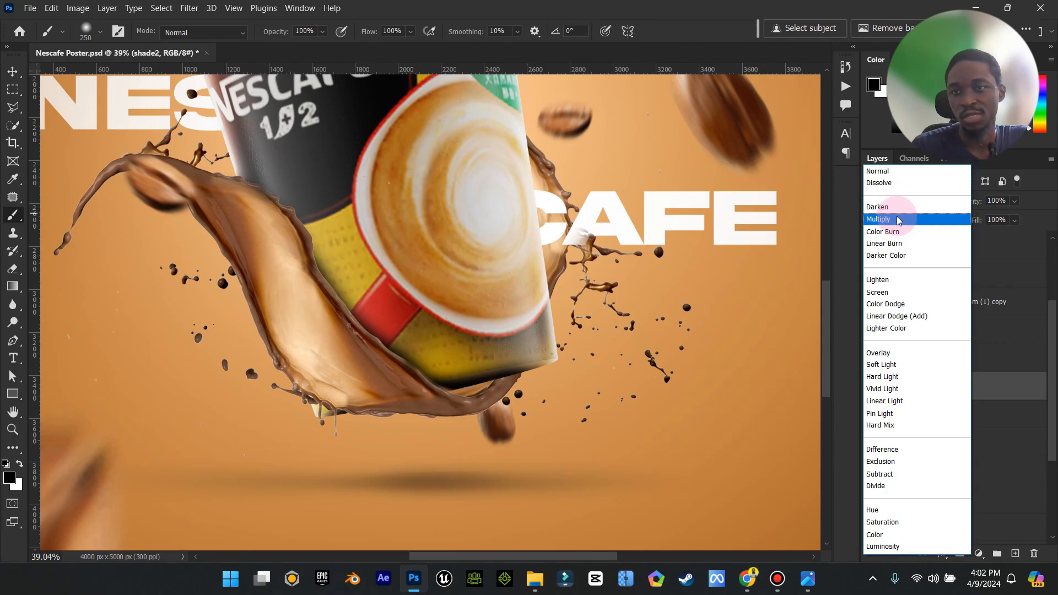
pyautogui.click(895, 219)
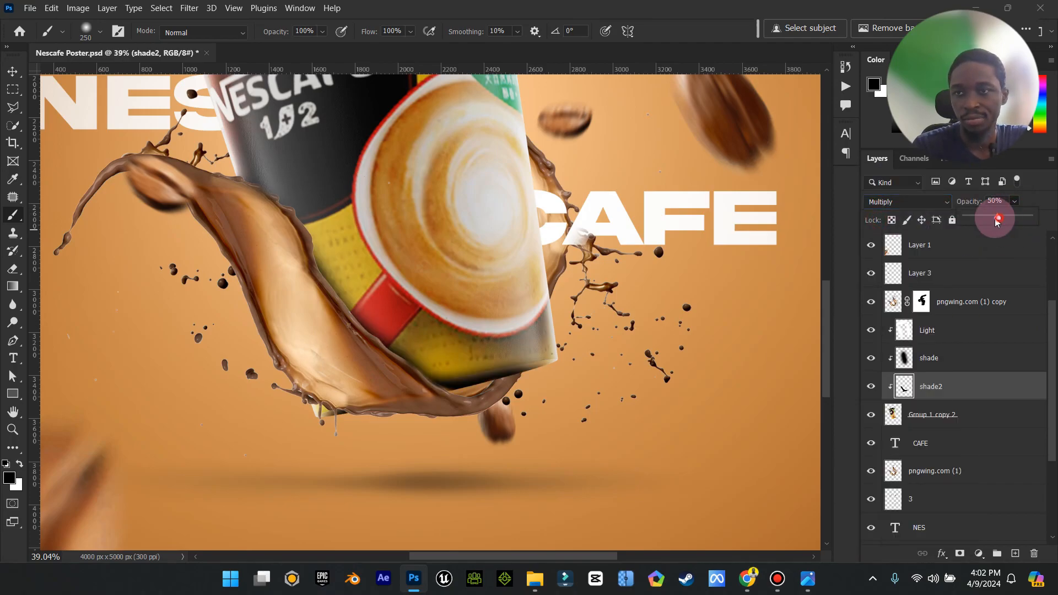
pyautogui.moveTo(998, 221)
pyautogui.mouseDown()
pyautogui.moveTo(987, 217)
pyautogui.moveTo(1007, 233)
pyautogui.mouseUp()
pyautogui.click(1021, 383)
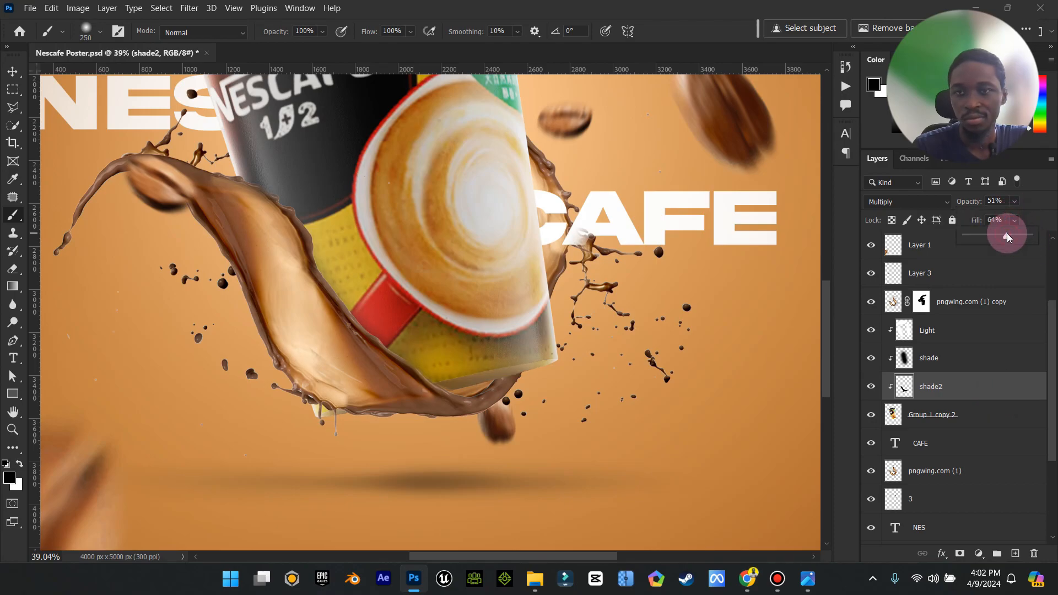
# - Check the whole poster and readjust the shade2 layer to 55% opacity and 67% fill
pyautogui.doubleClick(11, 409)
pyautogui.click(11, 428)
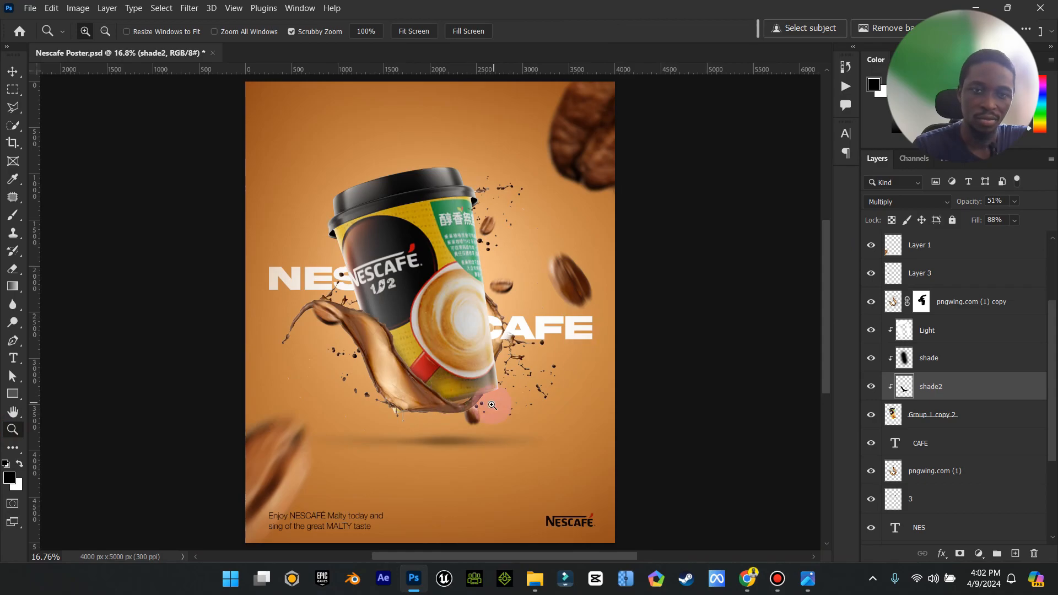
pyautogui.moveTo(492, 405)
pyautogui.mouseDown()
pyautogui.moveTo(508, 402)
pyautogui.moveTo(485, 392)
pyautogui.mouseUp()
pyautogui.click(12, 72)
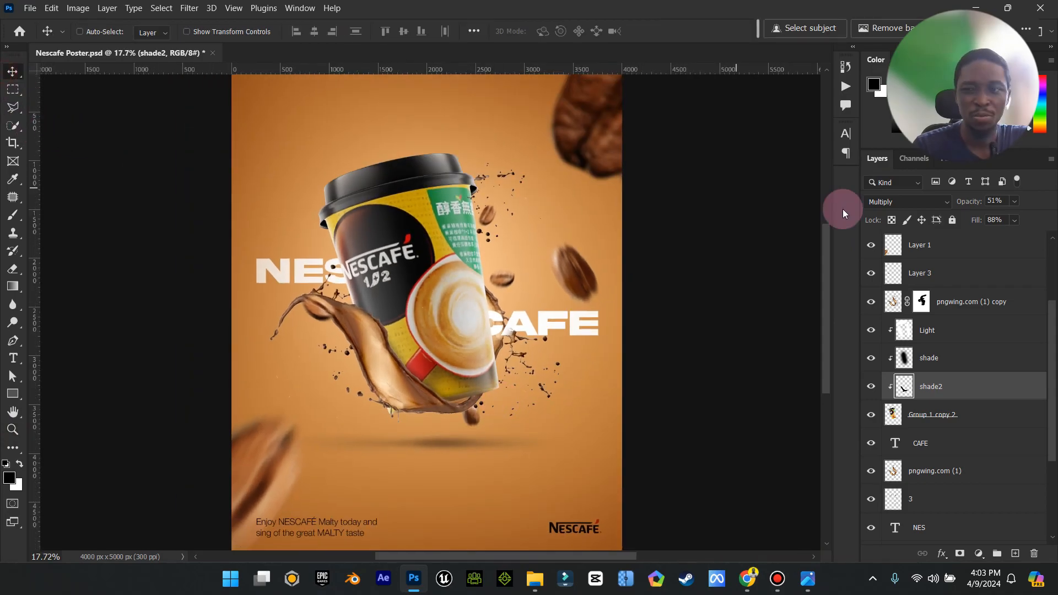
pyautogui.click(1014, 202)
pyautogui.moveTo(1016, 217)
pyautogui.mouseDown()
pyautogui.moveTo(1030, 220)
pyautogui.moveTo(1013, 235)
pyautogui.mouseUp()
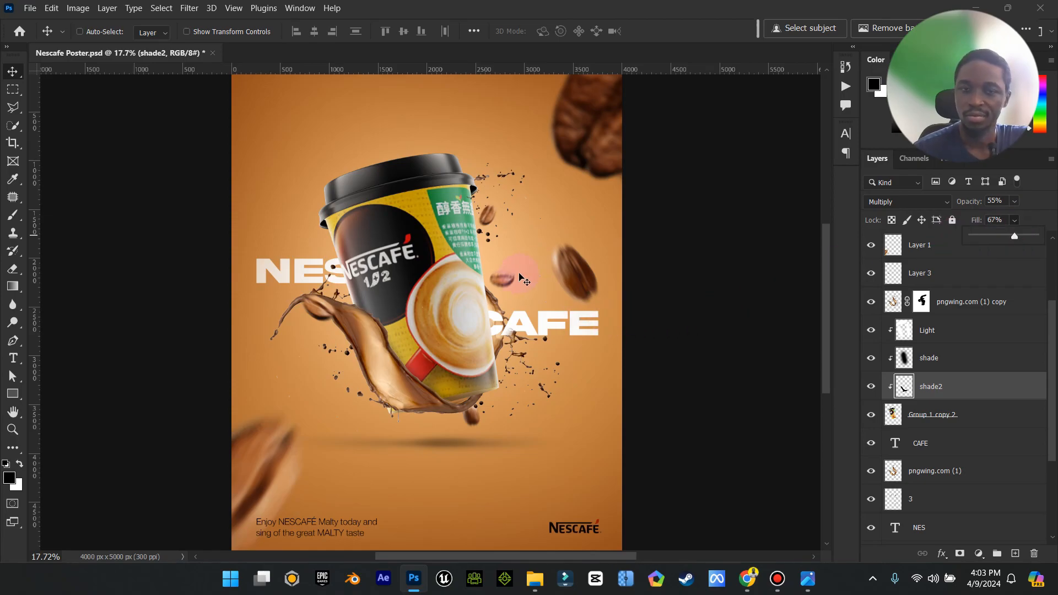
pyautogui.doubleClick(8, 415)
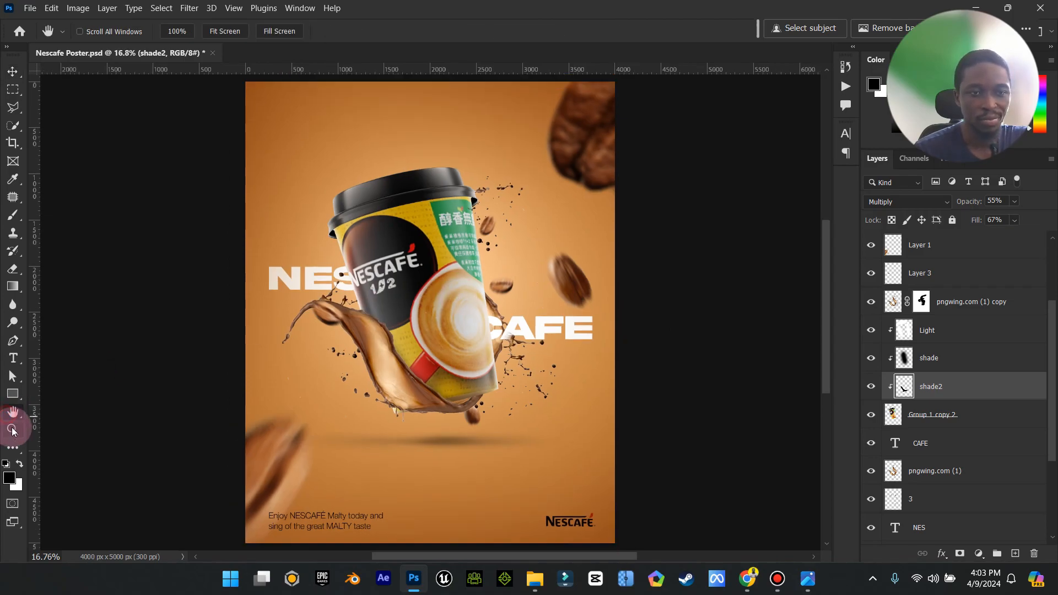
pyautogui.click(14, 429)
pyautogui.moveTo(571, 345); pyautogui.dragTo(558, 353)
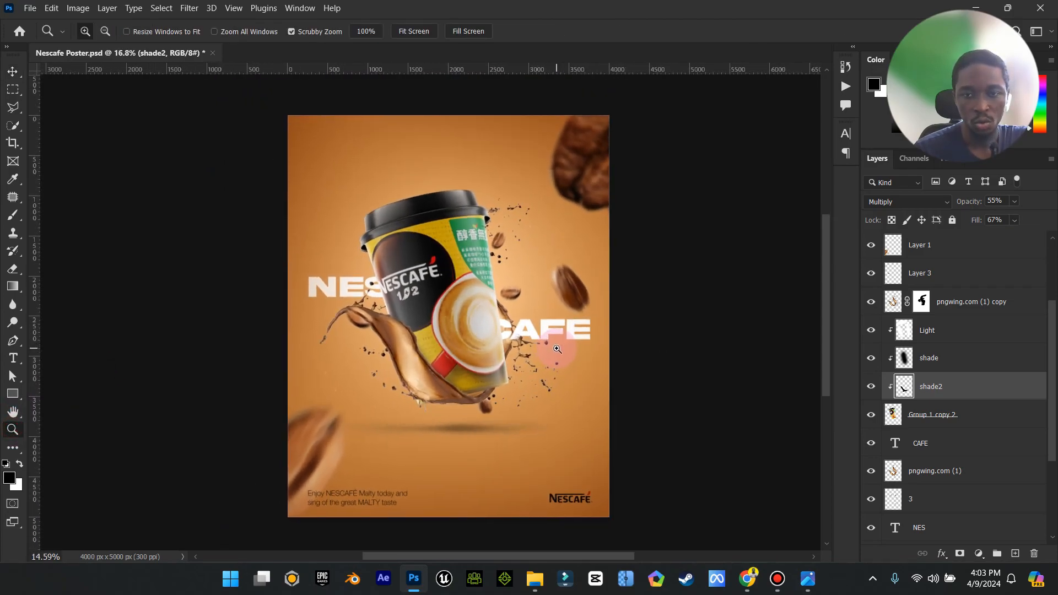
pyautogui.click(14, 67)
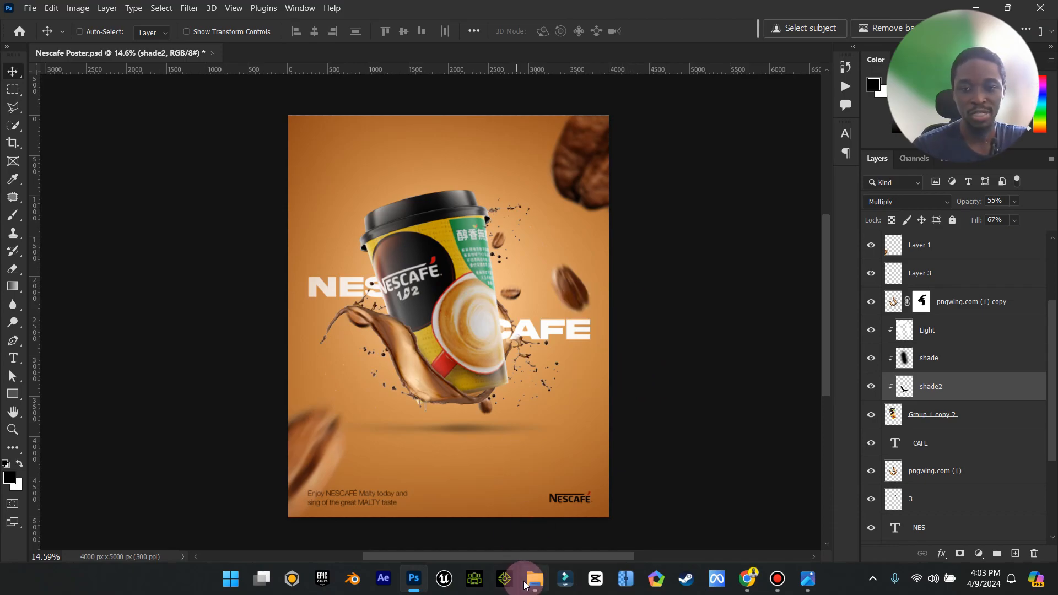
# - Open the recent document WarLords.psd
pyautogui.click(25, 7)
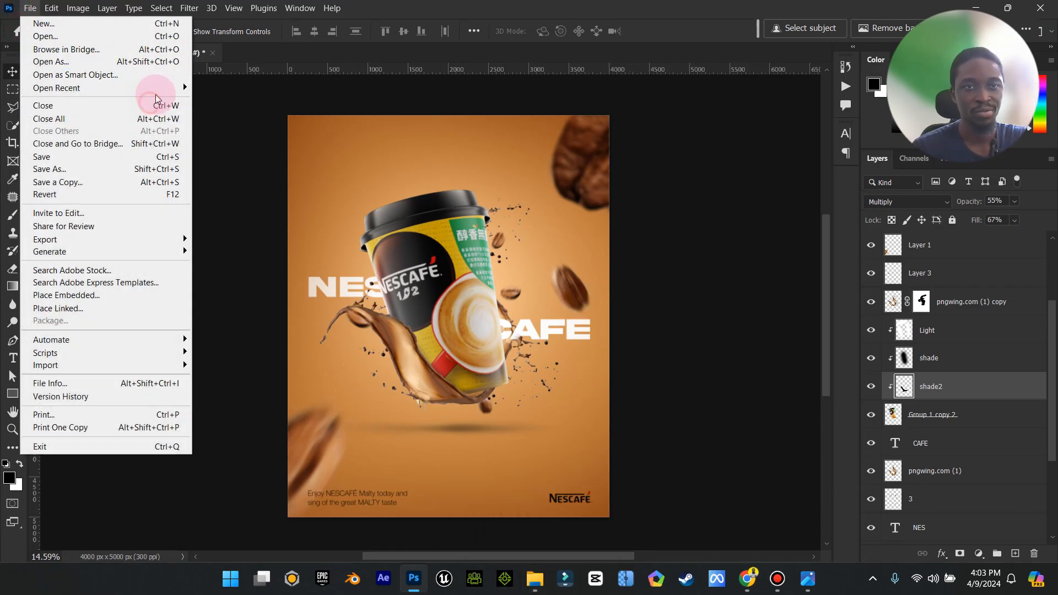
pyautogui.moveTo(160, 90)
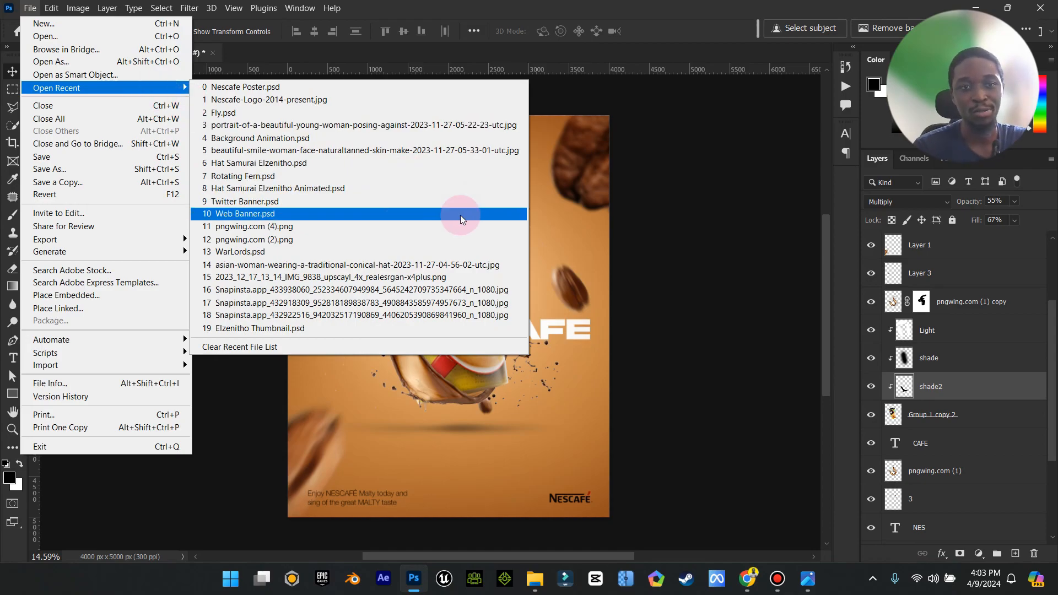
pyautogui.click(306, 251)
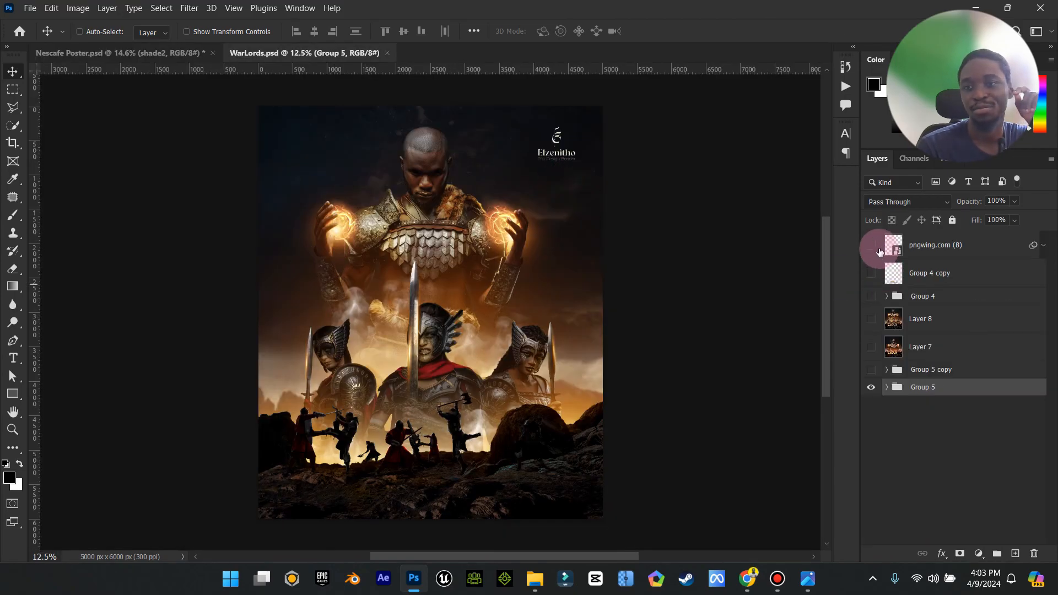
pyautogui.click(871, 298)
pyautogui.click(886, 295)
pyautogui.click(886, 296)
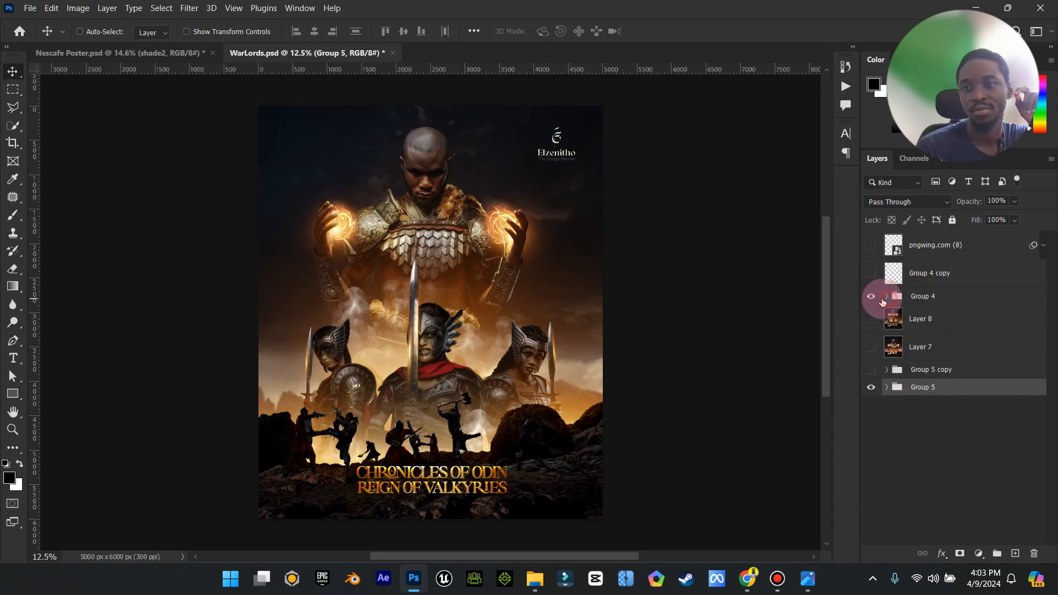
pyautogui.click(872, 297)
# - Show and expand Group 5 copy, and copy its Elzenitho Brand White logo layer into the Nescafe Poster document
pyautogui.click(870, 369)
pyautogui.click(886, 370)
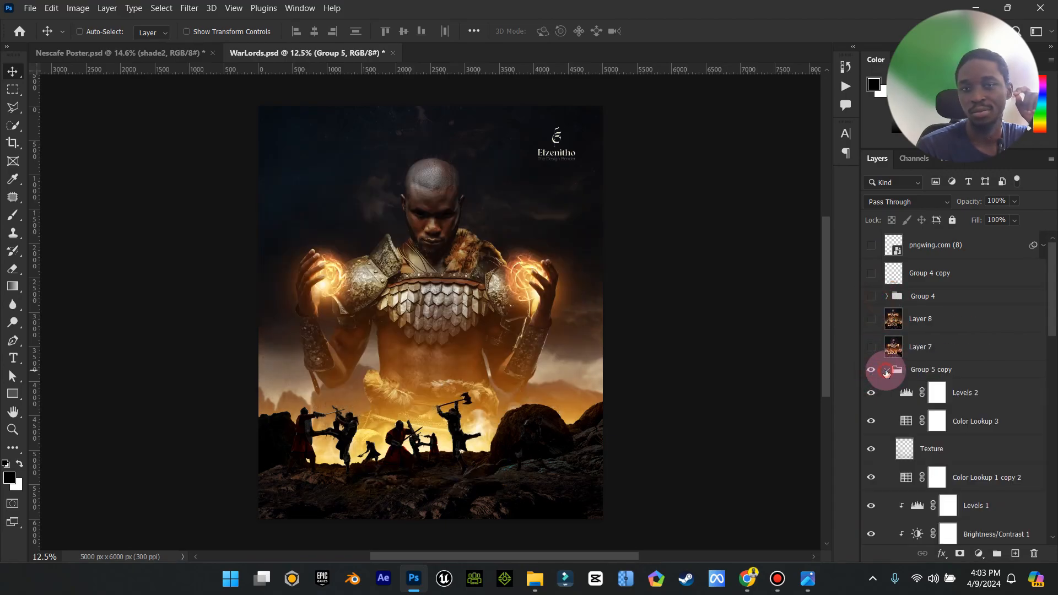
pyautogui.scroll(-3, 992, 463)
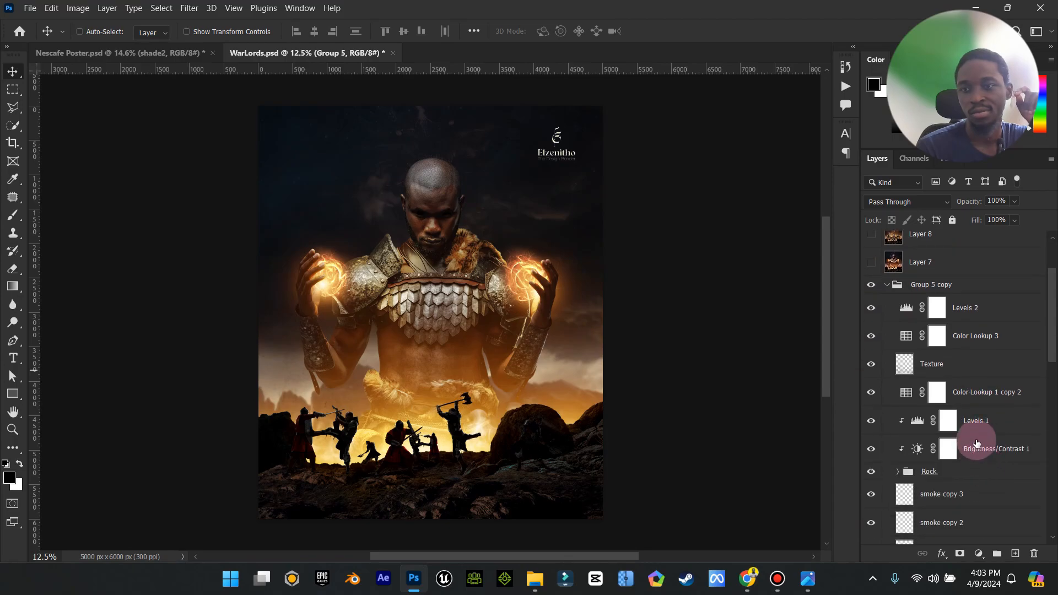
pyautogui.scroll(-3, 977, 443)
pyautogui.scroll(-10, 986, 454)
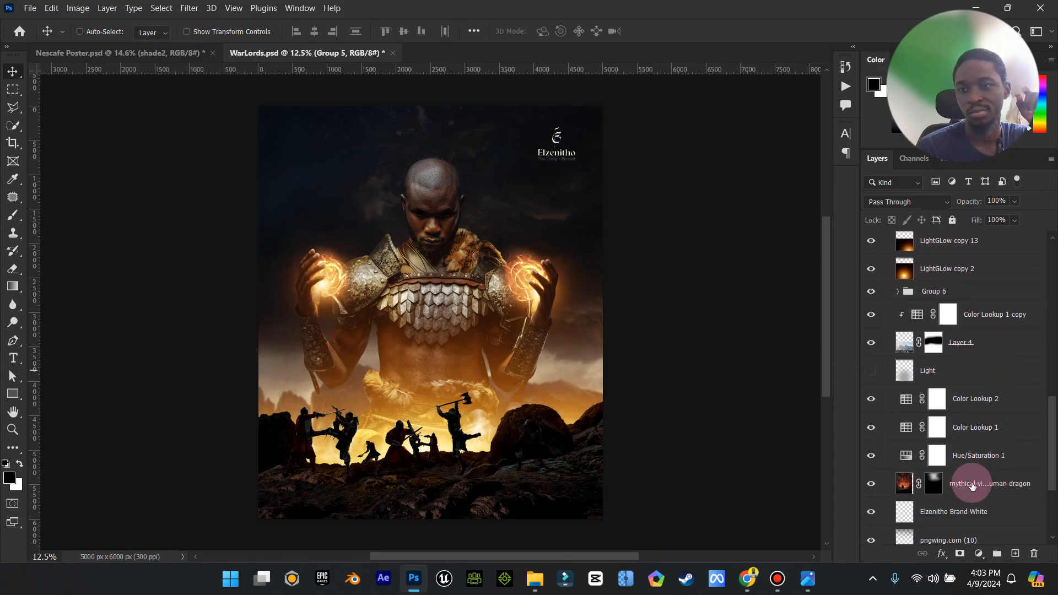
pyautogui.click(964, 511)
pyautogui.moveTo(540, 129); pyautogui.dragTo(478, 223)
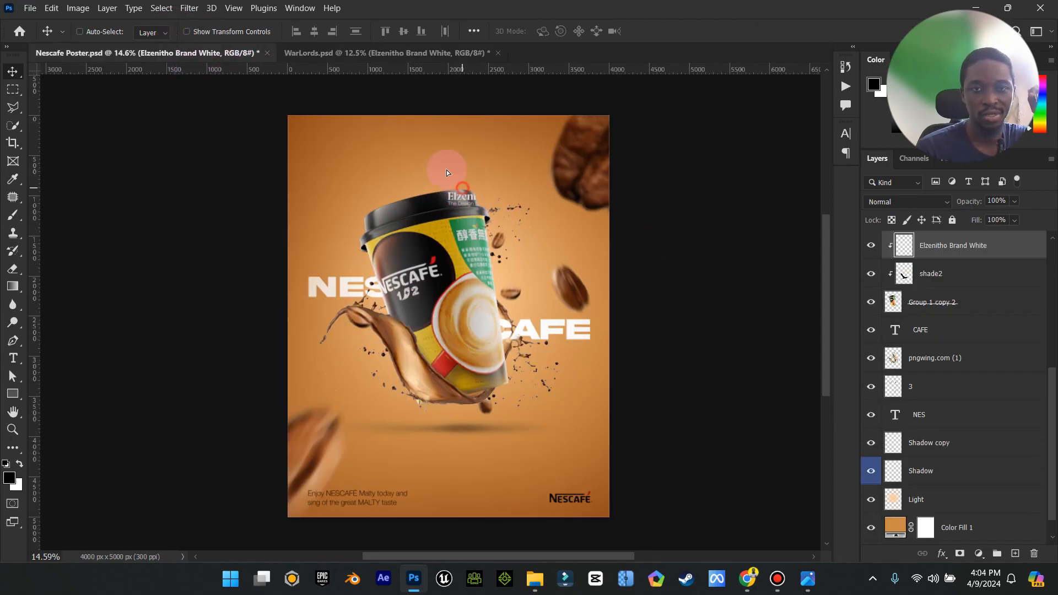
# - Move the Elzenitho logo above the cup, raise its layer above the cup's Light layer and release its clipping mask
pyautogui.moveTo(446, 170); pyautogui.dragTo(402, 141)
pyautogui.scroll(5, 968, 266)
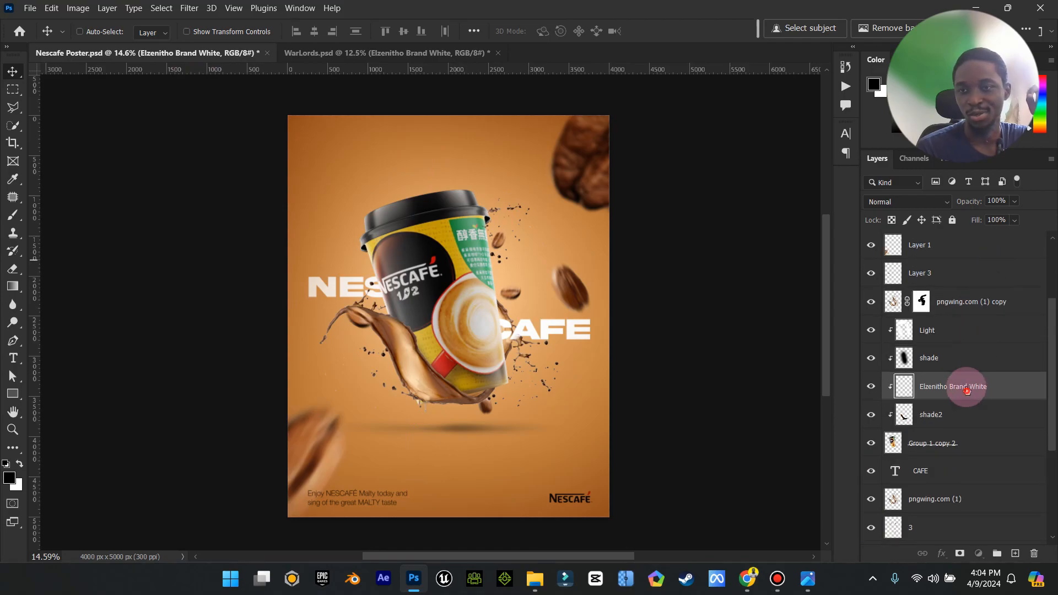
pyautogui.moveTo(967, 390); pyautogui.dragTo(964, 326)
pyautogui.rightClick(963, 331)
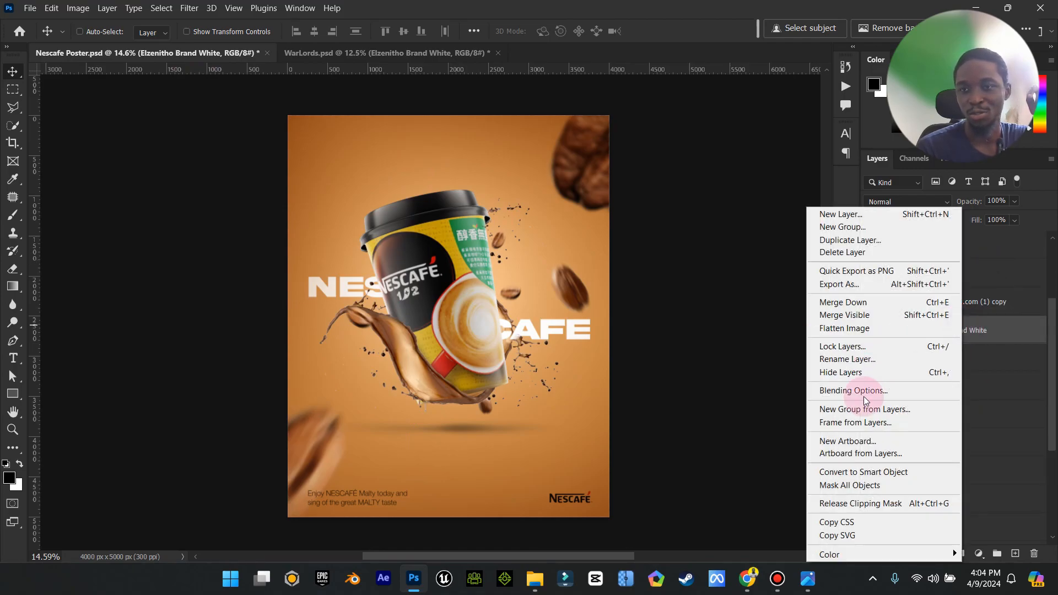
pyautogui.click(884, 505)
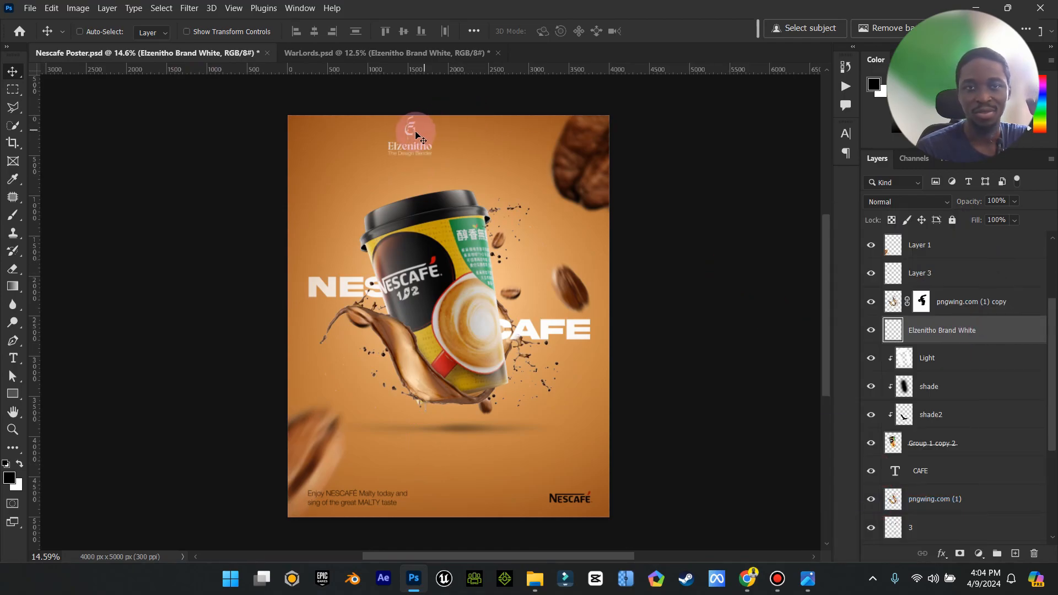
# - Show the transform controls, shrink the Elzenitho logo and place it in the poster's upper-left corner
pyautogui.moveTo(416, 134); pyautogui.dragTo(325, 150)
pyautogui.click(205, 34)
pyautogui.click(19, 70)
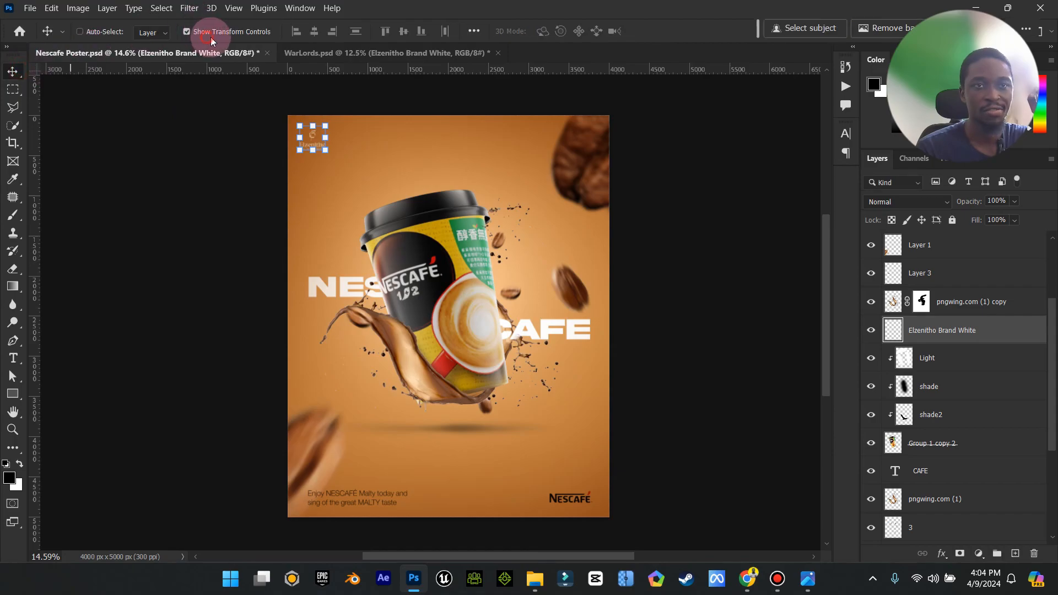
# - Hide the transform controls, nudge the Elzenitho logo inward from the poster's corner and set its Hue/Saturation lightness to +100
pyautogui.click(240, 34)
pyautogui.moveTo(314, 134); pyautogui.dragTo(321, 143)
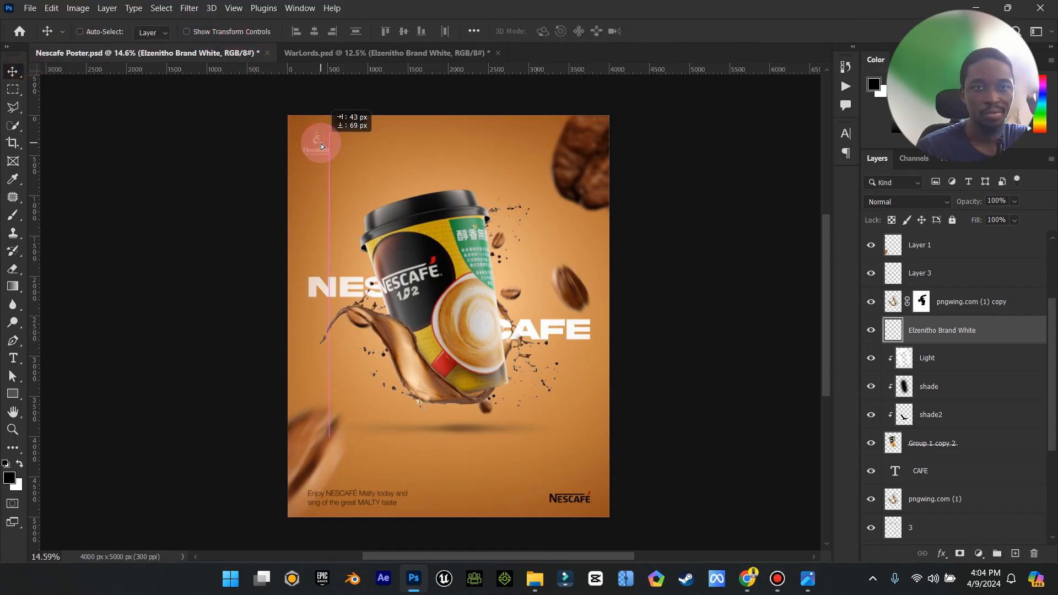
pyautogui.click(75, 8)
pyautogui.moveTo(99, 42)
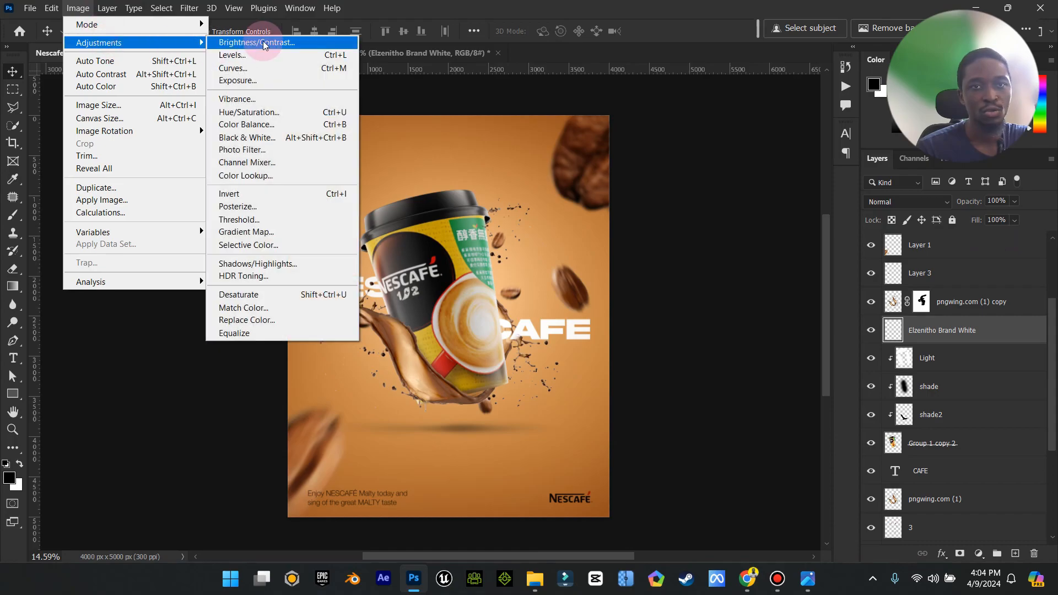
pyautogui.click(282, 121)
pyautogui.moveTo(706, 256); pyautogui.dragTo(855, 259)
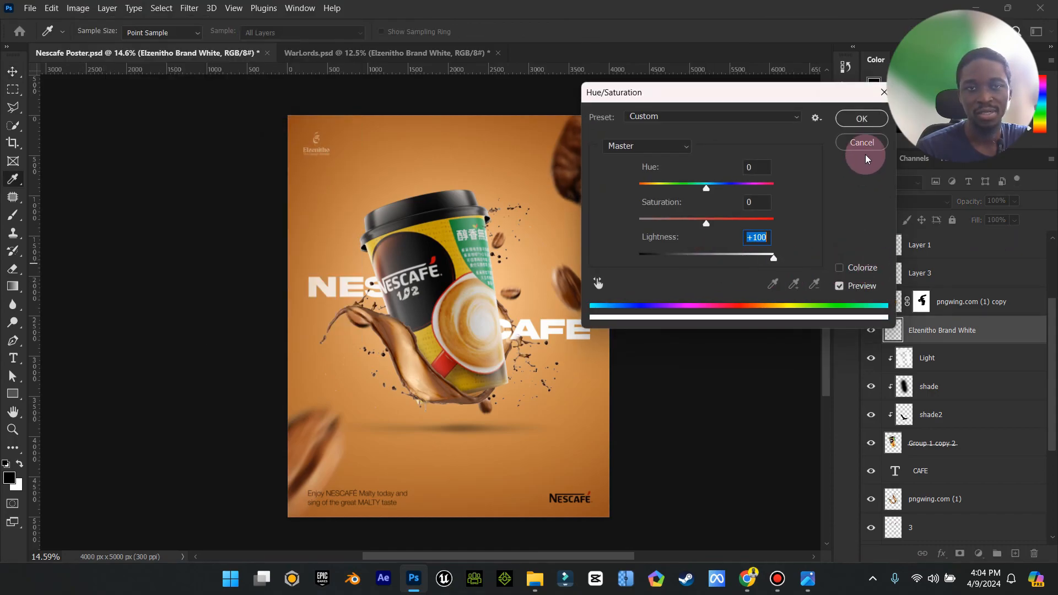
pyautogui.click(861, 118)
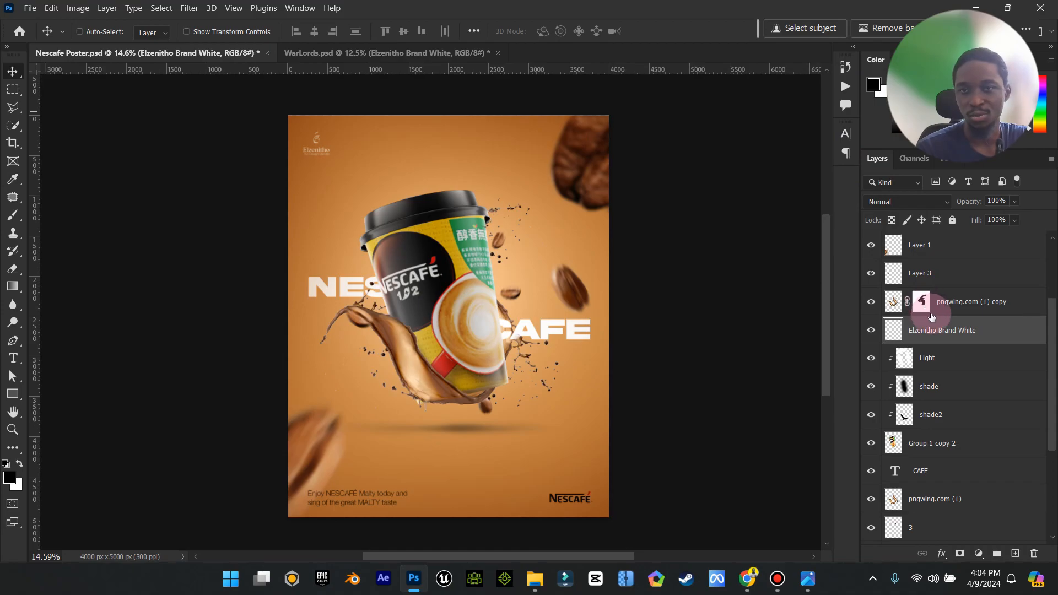
# - Raise the Elzenitho Brand White layer above the Shadow layer and compare the poster with the Shadow layer hidden and shown
pyautogui.moveTo(932, 316); pyautogui.dragTo(904, 302)
pyautogui.click(869, 330)
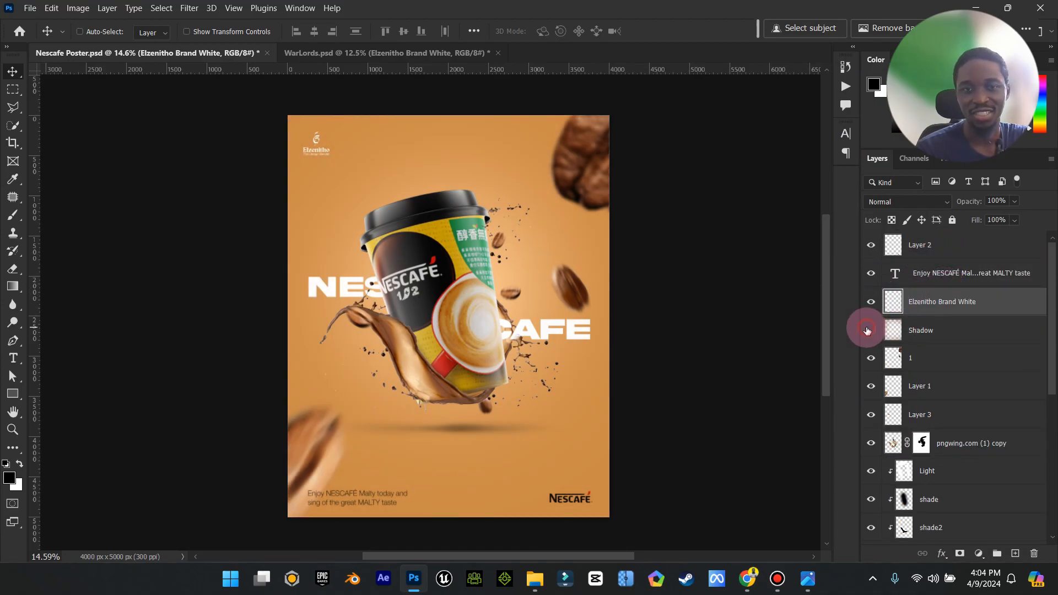
pyautogui.click(867, 330)
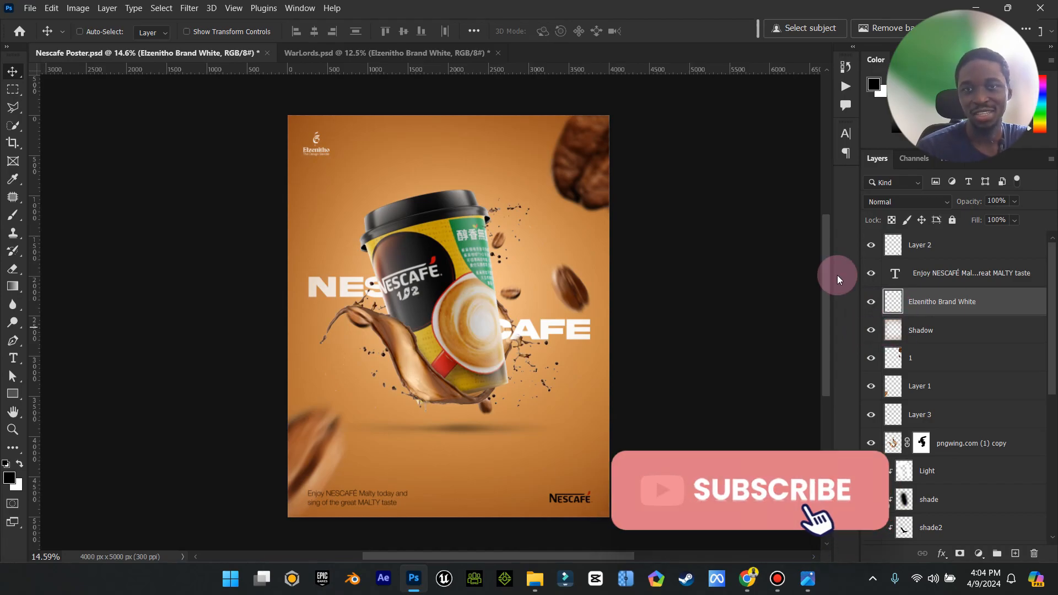
# - Copy the Texture layer from Group 5 copy in WarLords.psd into the Nescafe Poster document
pyautogui.click(409, 54)
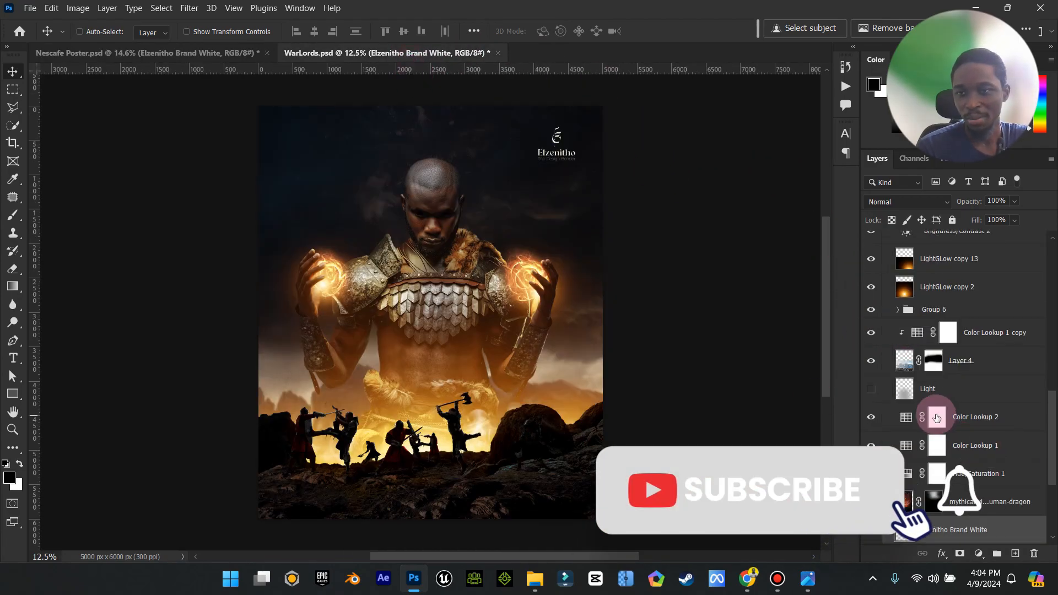
pyautogui.scroll(5, 956, 456)
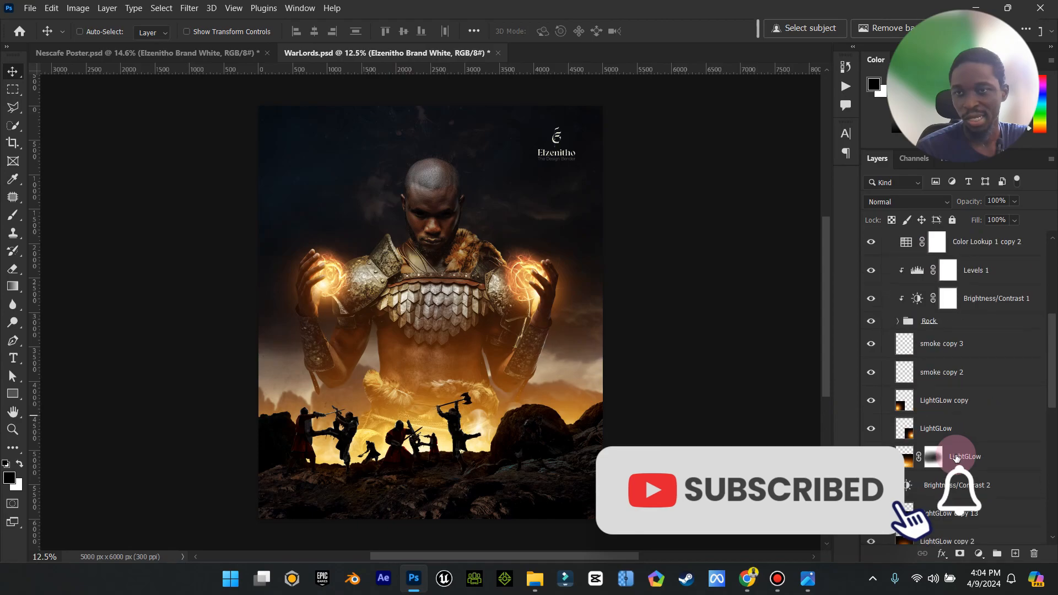
pyautogui.scroll(5, 956, 456)
pyautogui.click(932, 354)
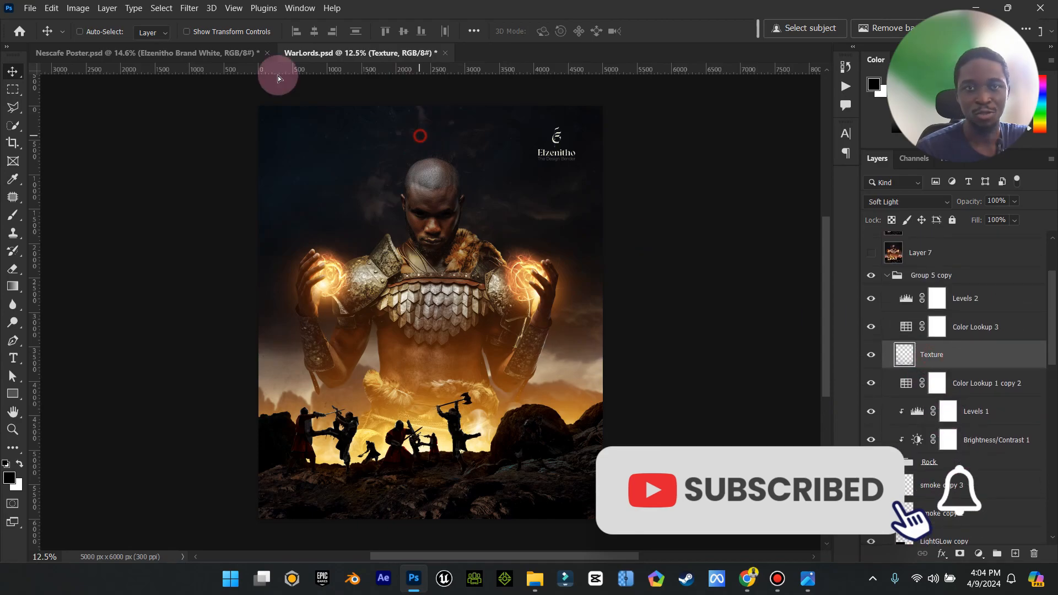
pyautogui.moveTo(277, 76); pyautogui.dragTo(402, 131)
pyautogui.moveTo(466, 211); pyautogui.dragTo(467, 371)
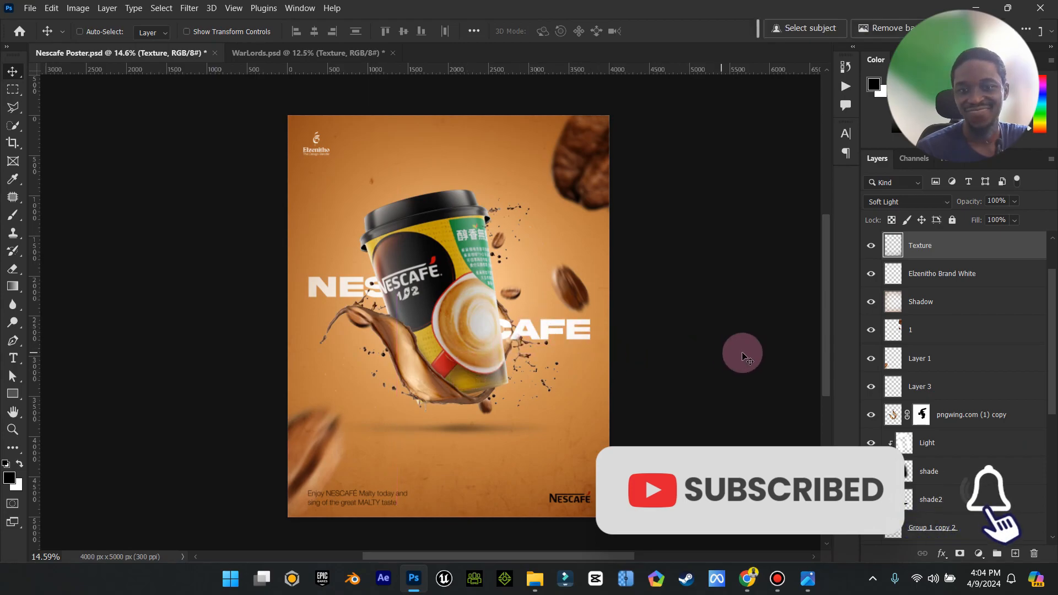
# - Scale the Texture layer to about 88.81% and position it to cover the whole poster, using temporary transform controls
pyautogui.click(234, 32)
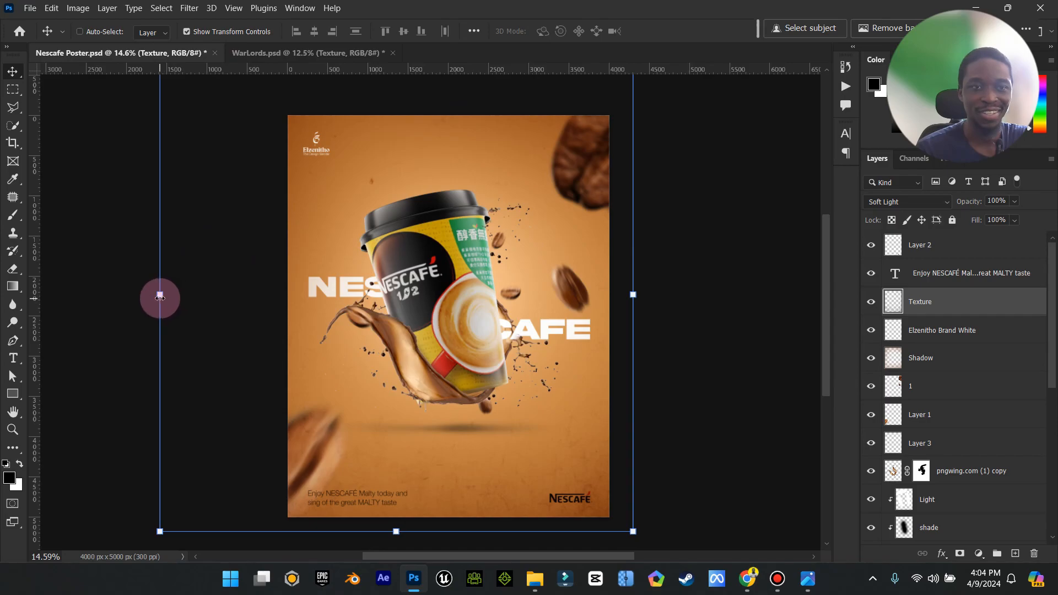
pyautogui.moveTo(159, 297); pyautogui.dragTo(244, 315)
pyautogui.moveTo(497, 340); pyautogui.dragTo(498, 366)
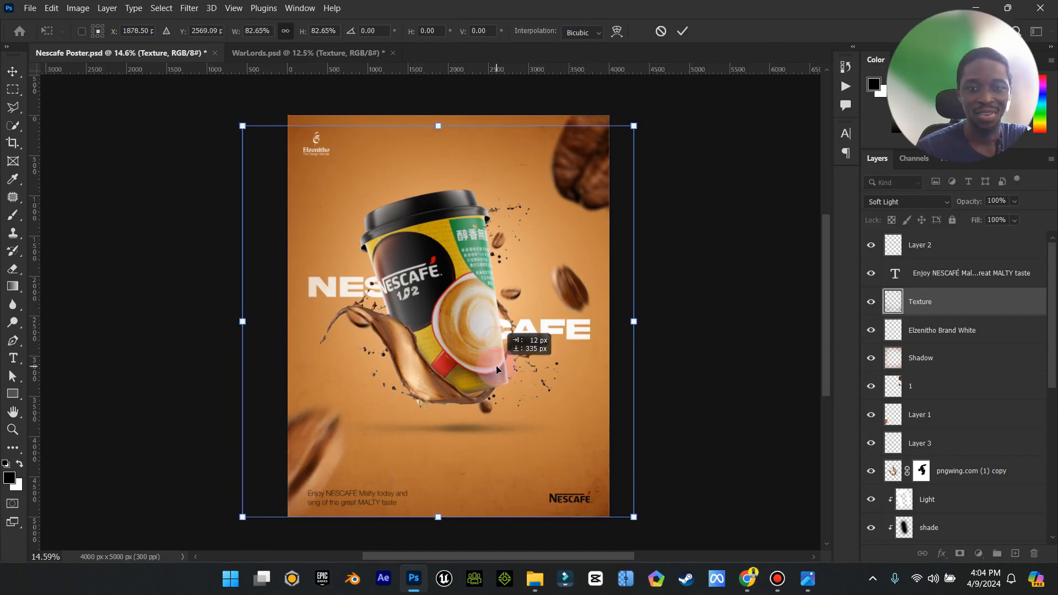
pyautogui.moveTo(633, 126); pyautogui.dragTo(664, 99)
pyautogui.moveTo(620, 156); pyautogui.dragTo(616, 166)
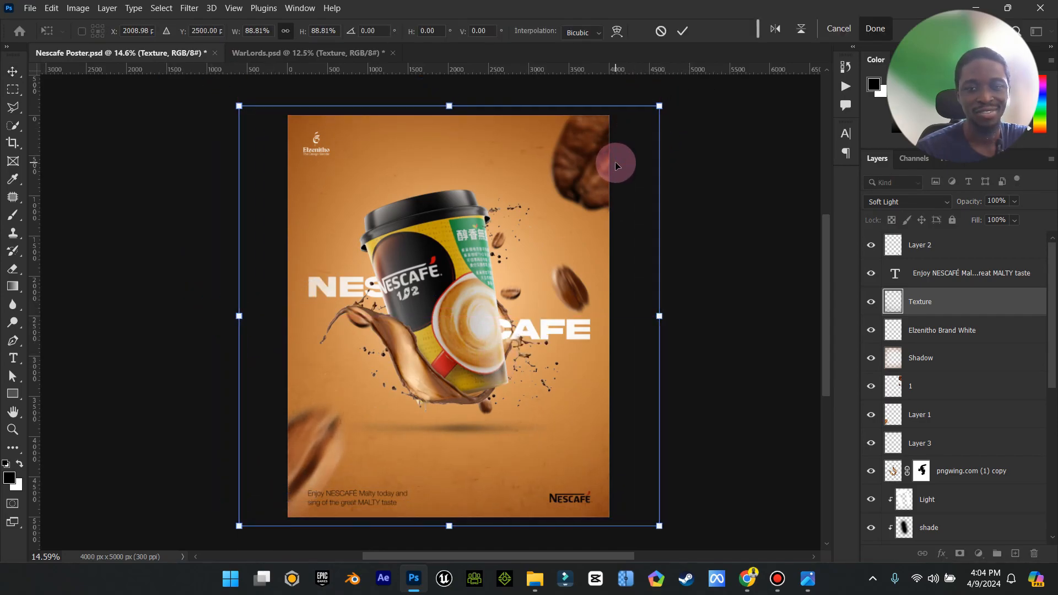
pyautogui.click(684, 30)
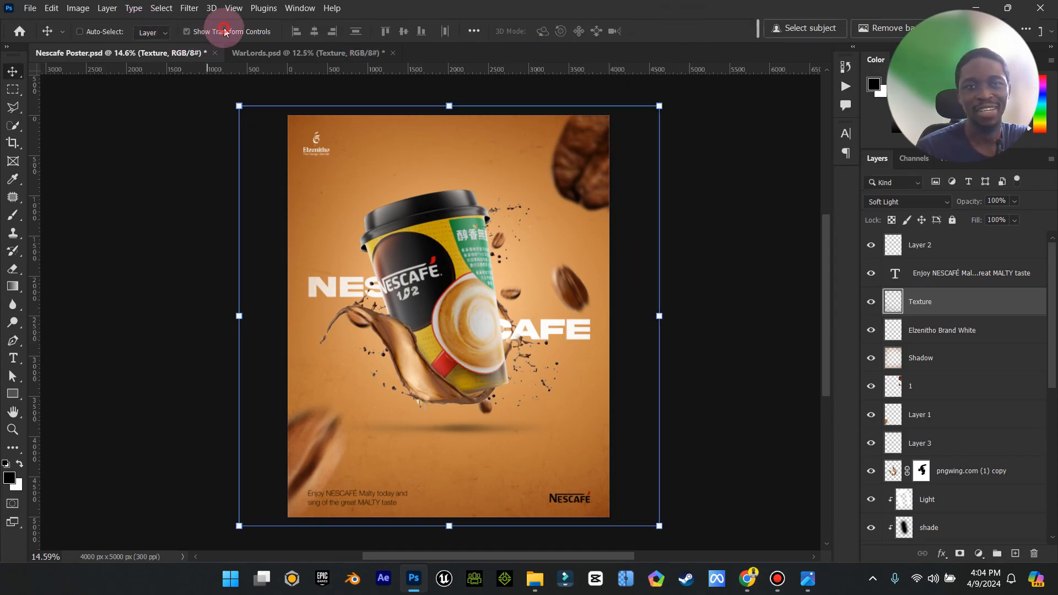
pyautogui.click(186, 32)
# - Move the Texture layer directly above Layer 1 and set its fill to 58% and opacity to 63%
pyautogui.moveTo(961, 303); pyautogui.dragTo(960, 404)
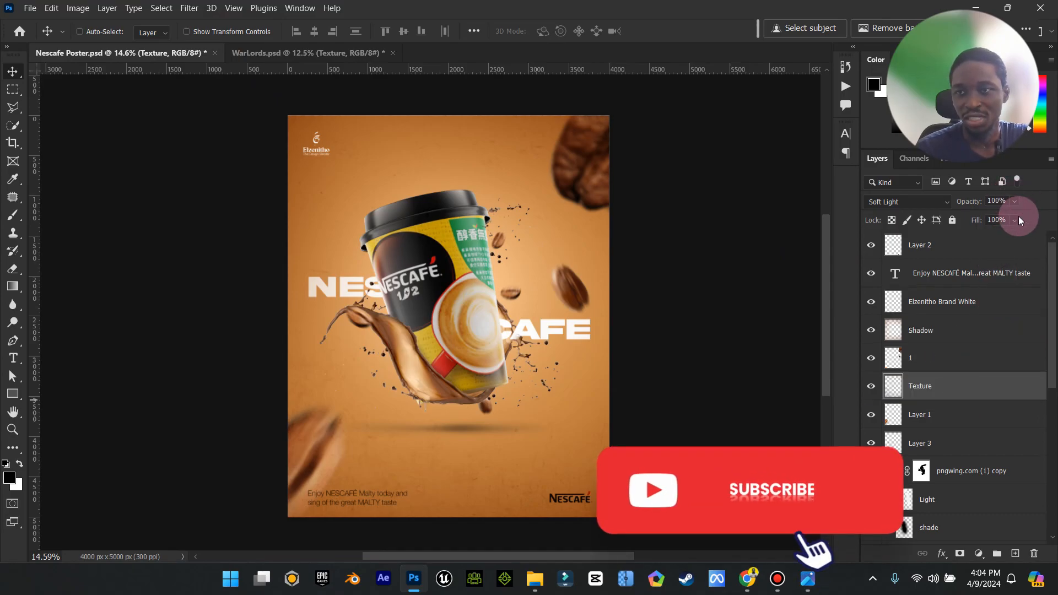
pyautogui.moveTo(1016, 220); pyautogui.dragTo(1009, 236)
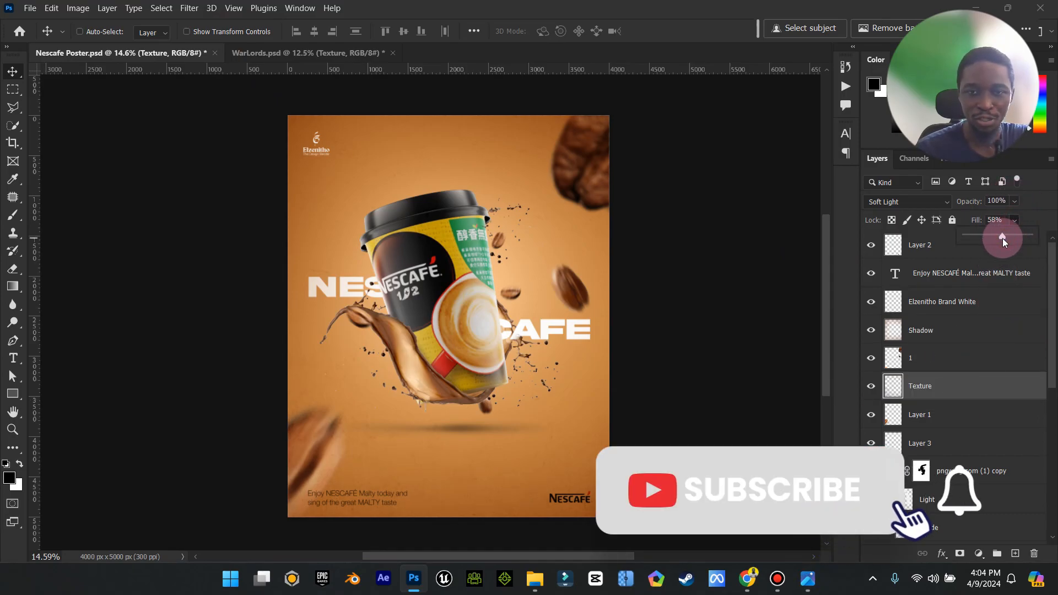
pyautogui.click(1014, 201)
pyautogui.click(1006, 219)
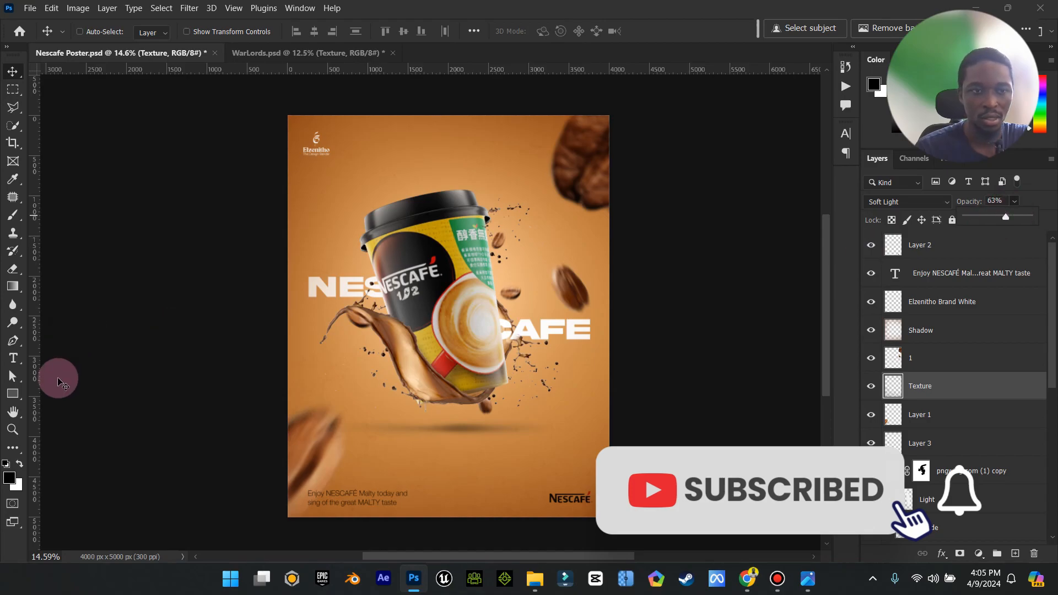
# - Zoom out slightly on the poster and close WarLords.psd without saving its changes
pyautogui.click(12, 430)
pyautogui.moveTo(423, 363); pyautogui.dragTo(417, 365)
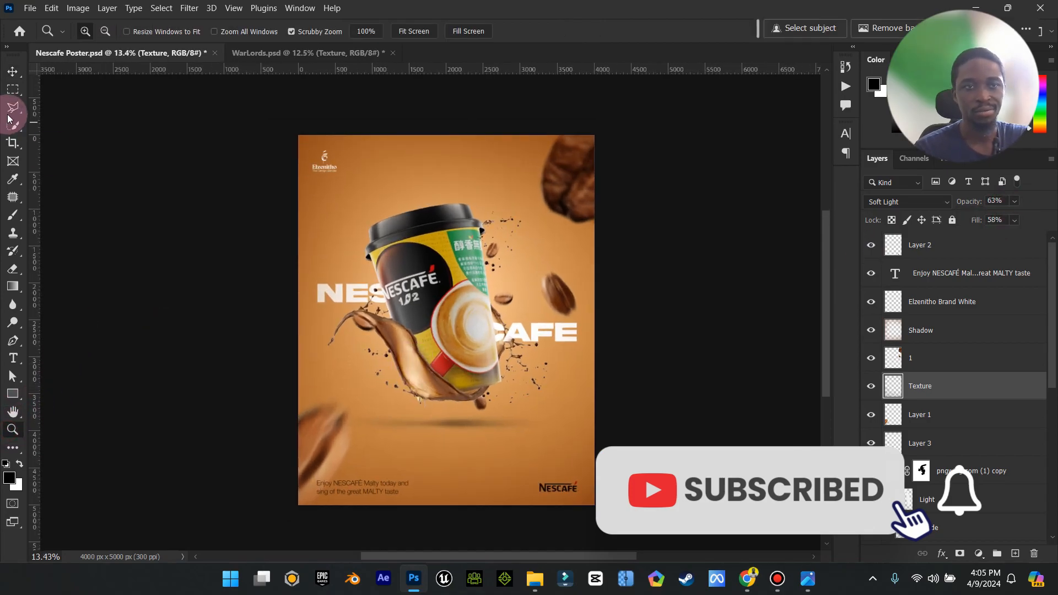
pyautogui.click(12, 72)
pyautogui.click(394, 54)
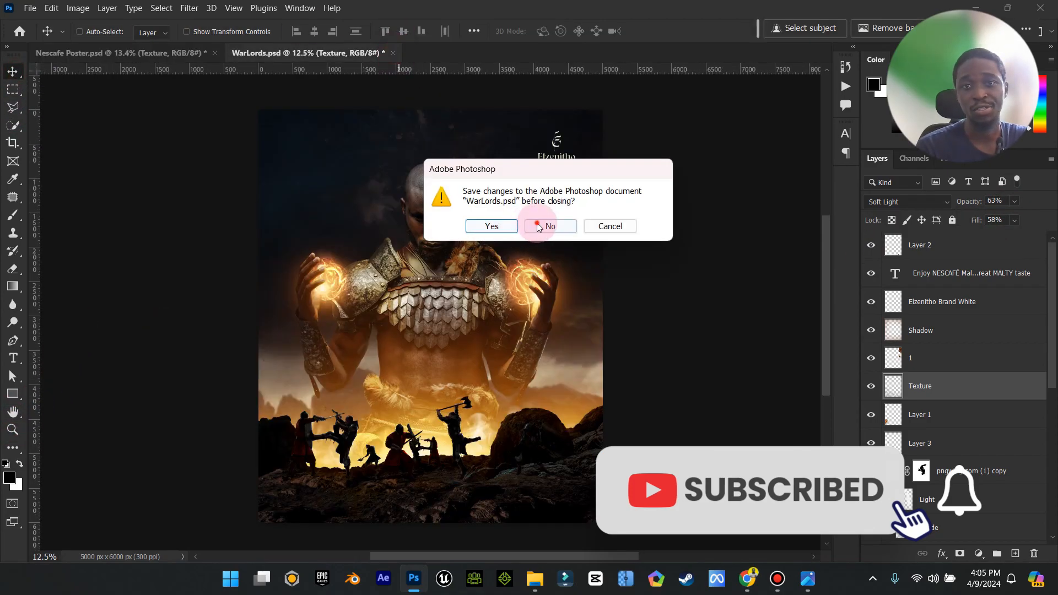
pyautogui.click(547, 224)
# - Switch to the Photos viewer to compare the reference Coffee Boba image with the poster, and return to Photoshop
pyautogui.click(807, 580)
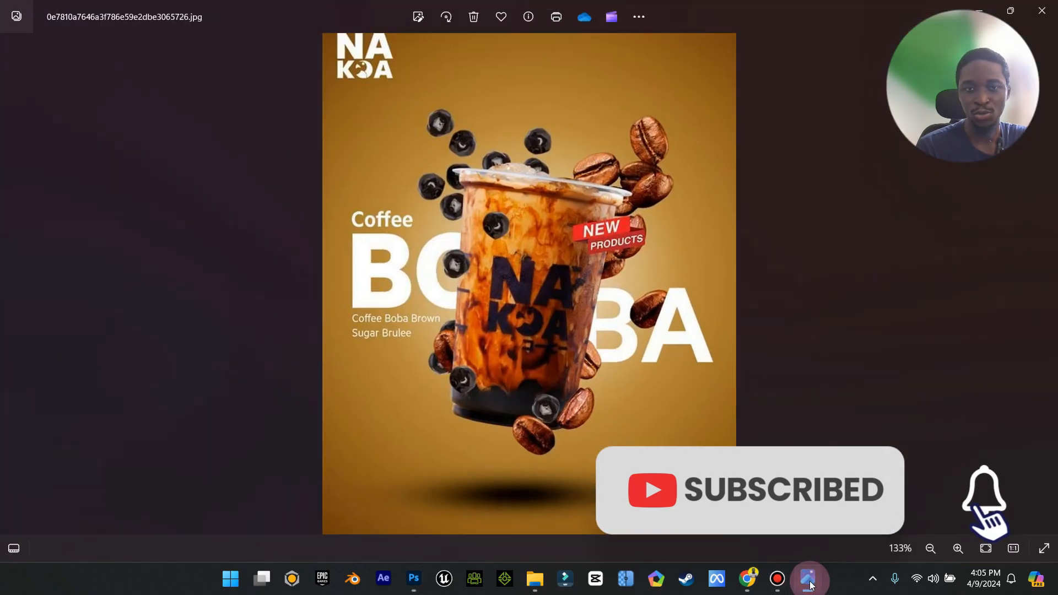
pyautogui.click(808, 581)
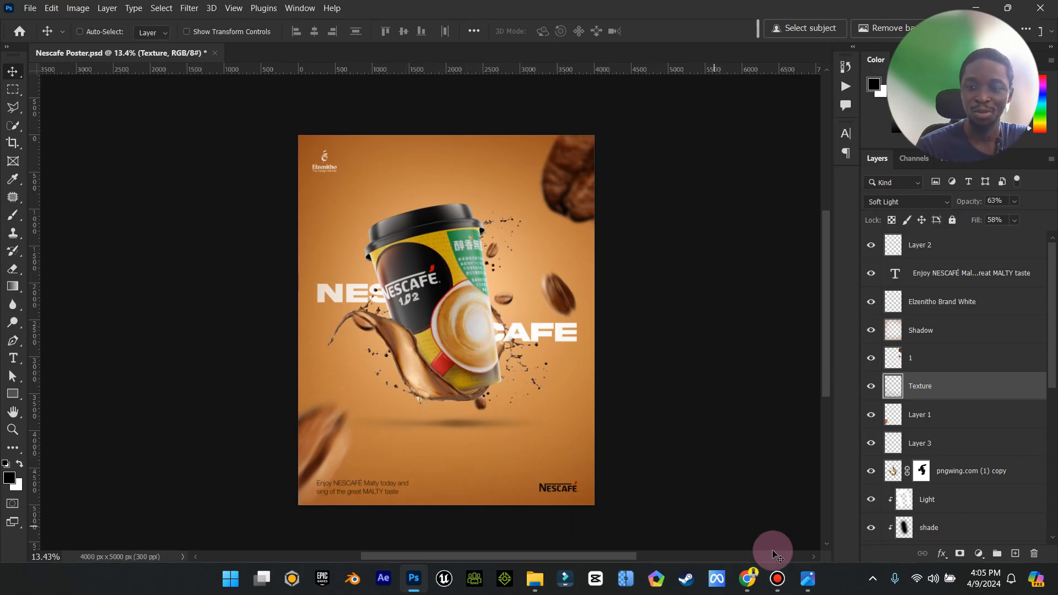
pyautogui.moveTo(816, 582)
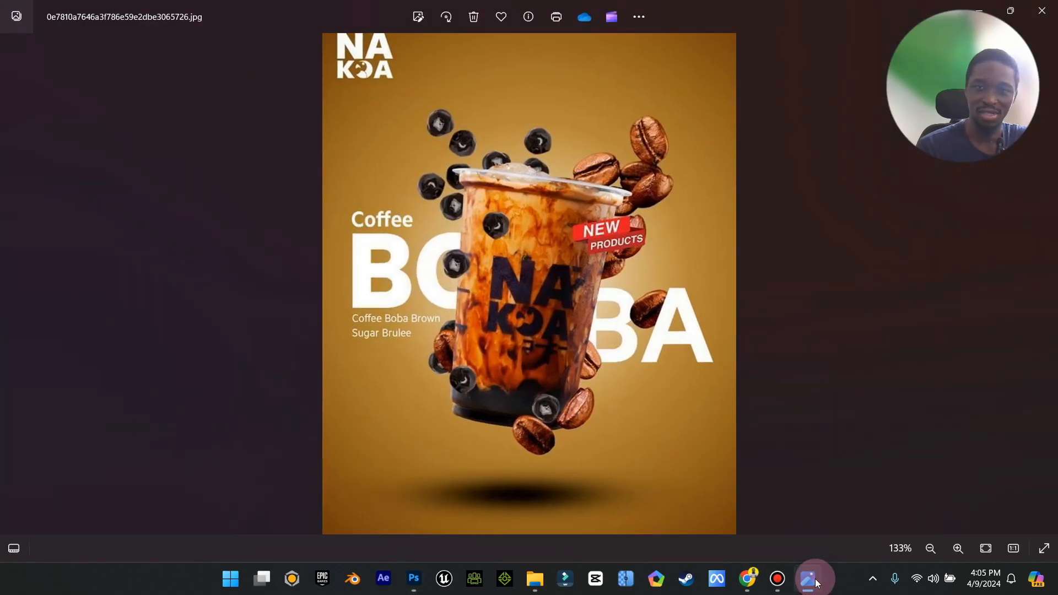
pyautogui.click(814, 579)
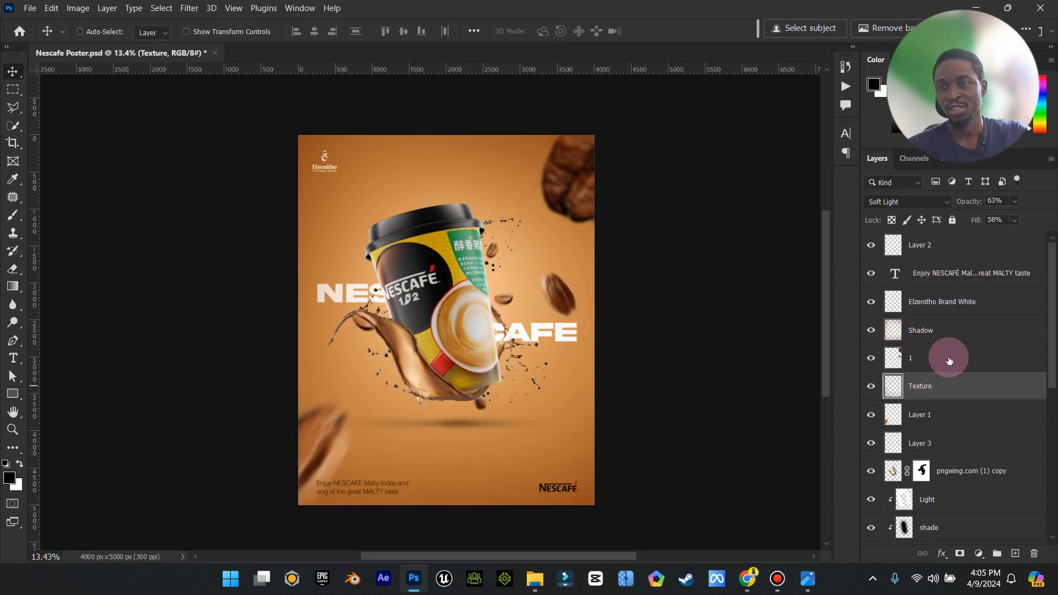
# - Select all layers from Layer 2 down to Layer 0 and stamp them into a new merged layer
pyautogui.click(944, 246)
pyautogui.scroll(-6, 945, 254)
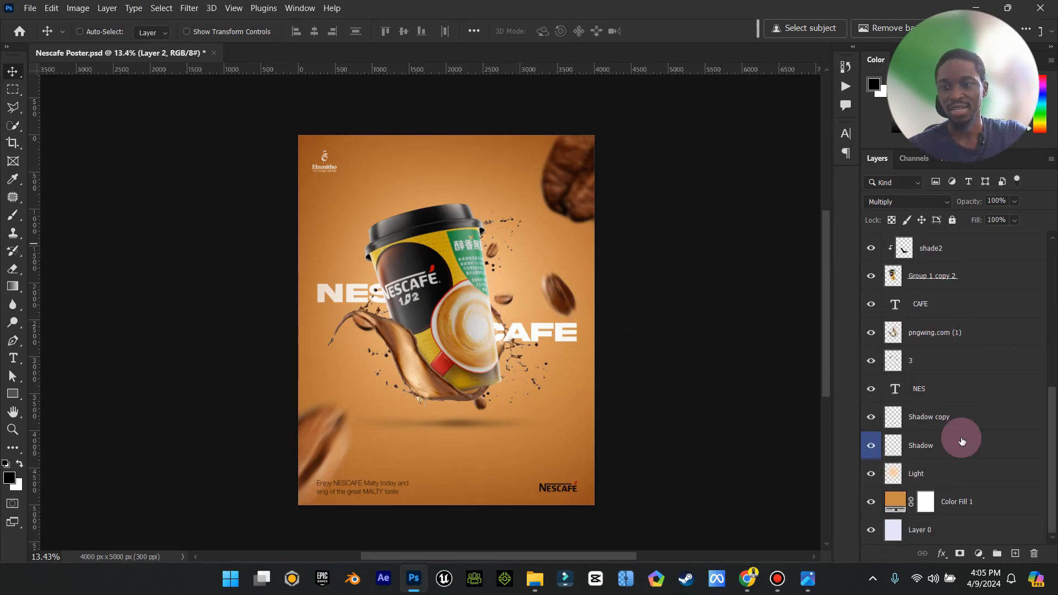
pyautogui.keyDown('shift'); pyautogui.click(952, 529); pyautogui.keyUp('shift')
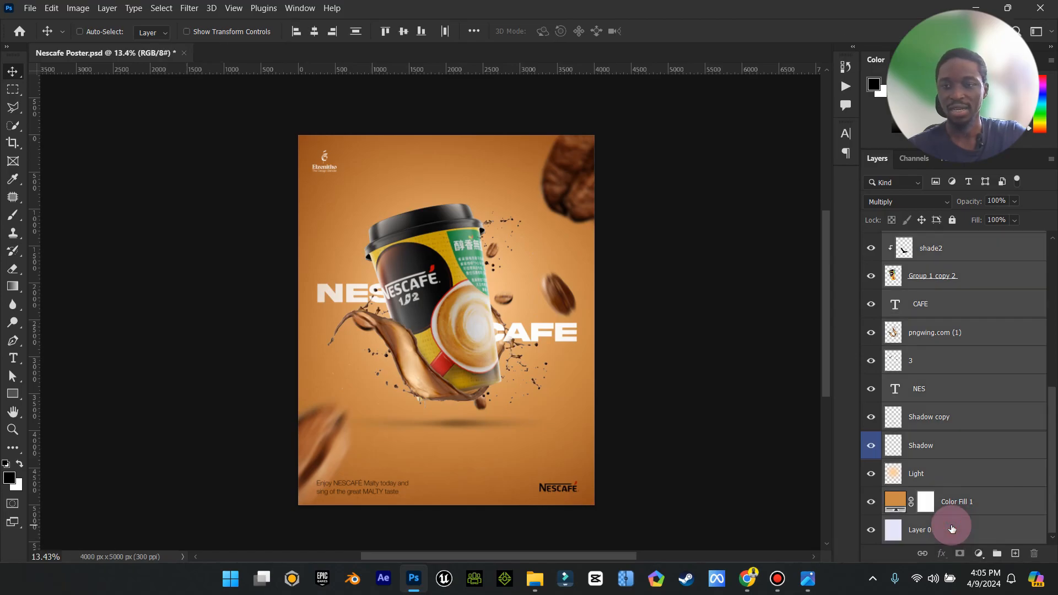
pyautogui.press('ctrl')
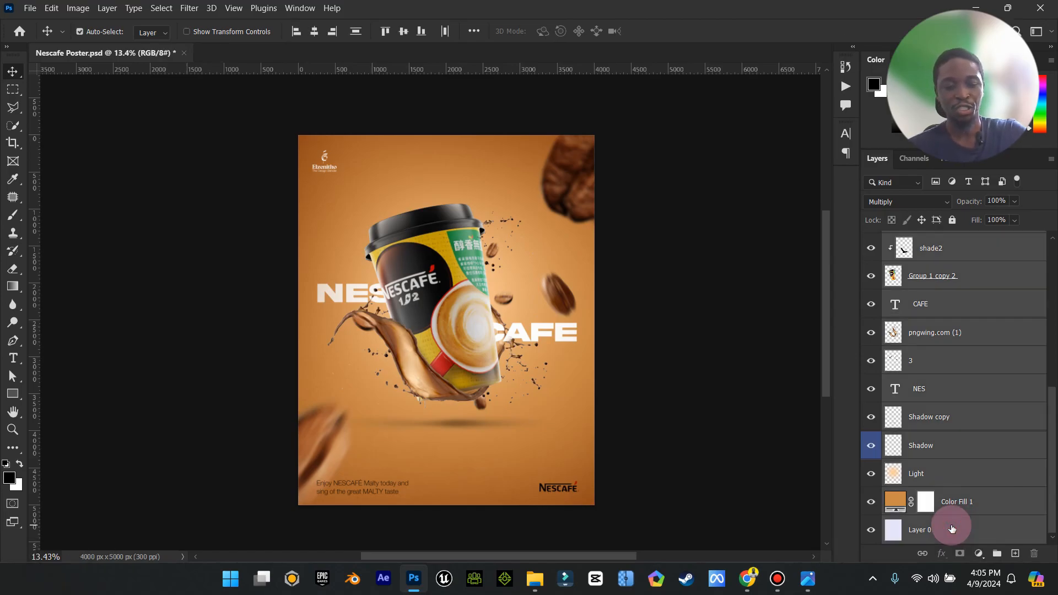
pyautogui.hotkey('ctrl', 'shift', 'alt', 'e')
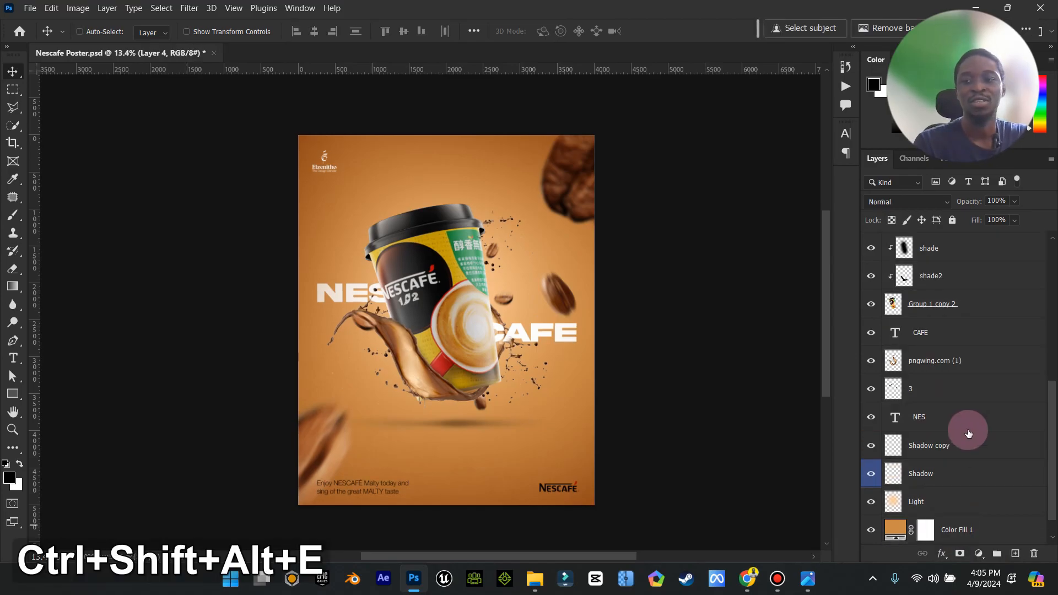
pyautogui.scroll(1, 945, 251)
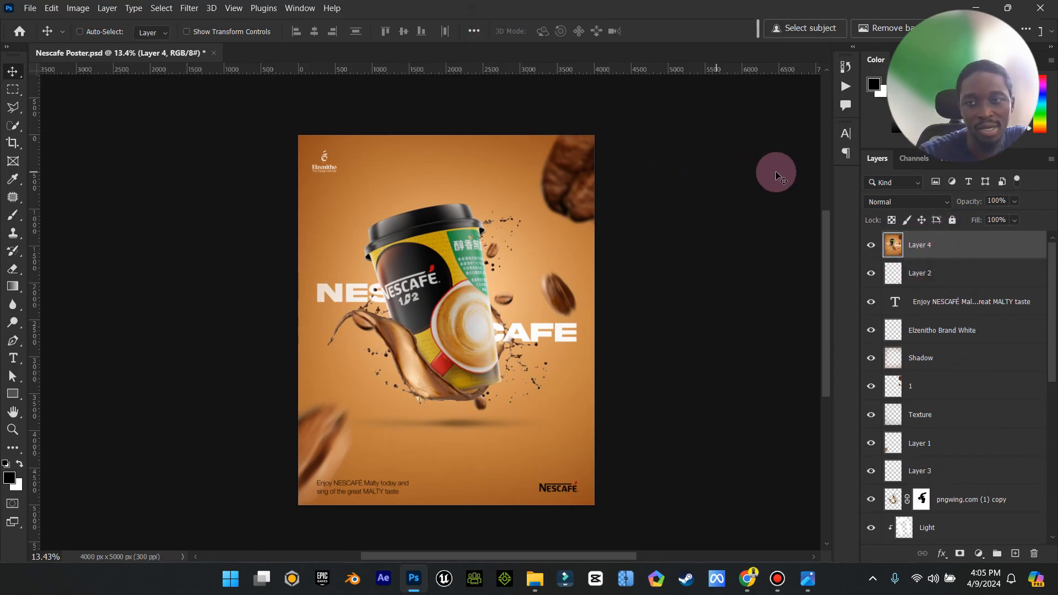
# - Apply Camera Raw light adjustments to the merged layer: exposure -0.15, contrast -13, highlights +9, shadows -26, whites +3, blacks +1
pyautogui.click(197, 8)
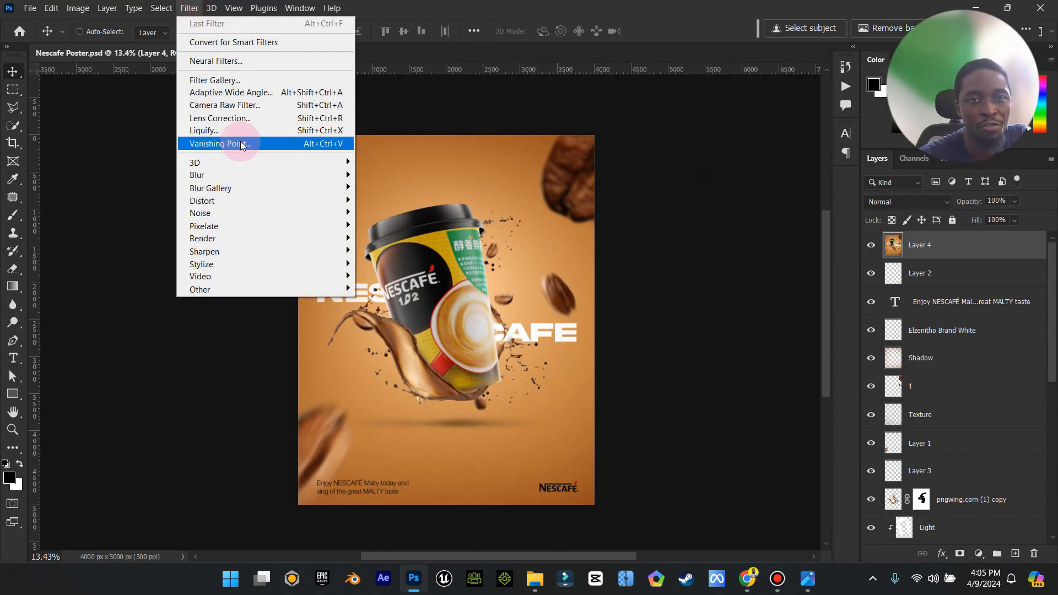
pyautogui.click(271, 105)
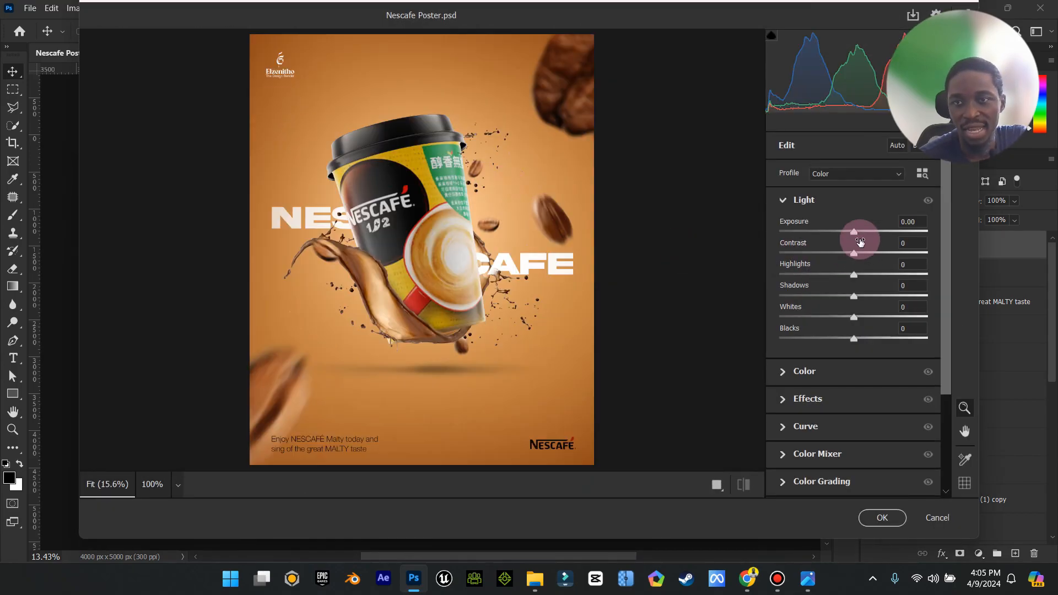
pyautogui.moveTo(857, 233)
pyautogui.mouseDown()
pyautogui.moveTo(847, 233)
pyautogui.moveTo(866, 233)
pyautogui.moveTo(858, 236)
pyautogui.mouseUp()
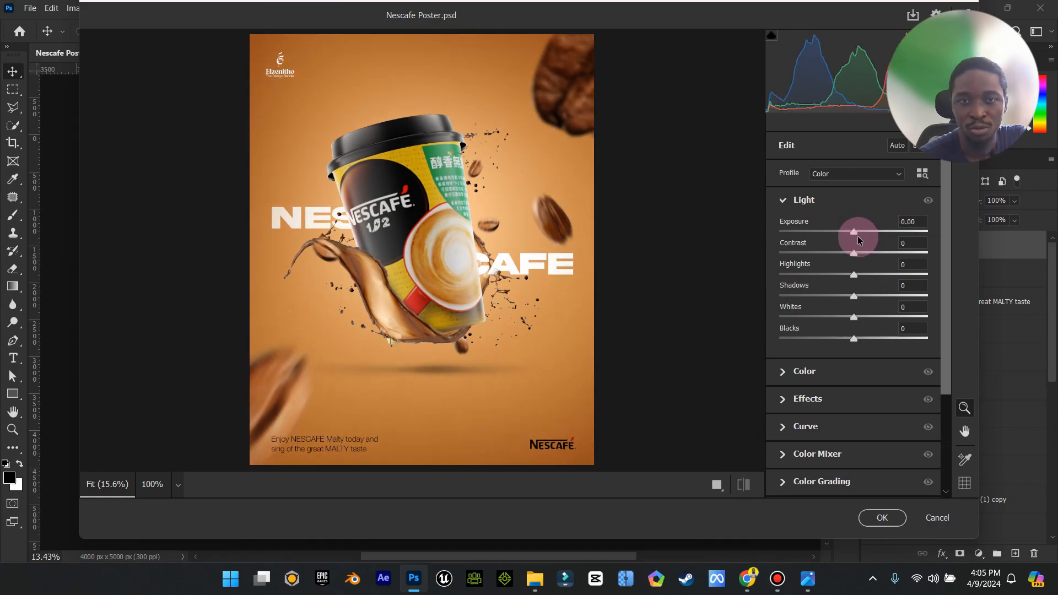
pyautogui.moveTo(852, 254)
pyautogui.mouseDown()
pyautogui.moveTo(818, 253)
pyautogui.moveTo(892, 253)
pyautogui.moveTo(835, 257)
pyautogui.moveTo(858, 235)
pyautogui.mouseUp()
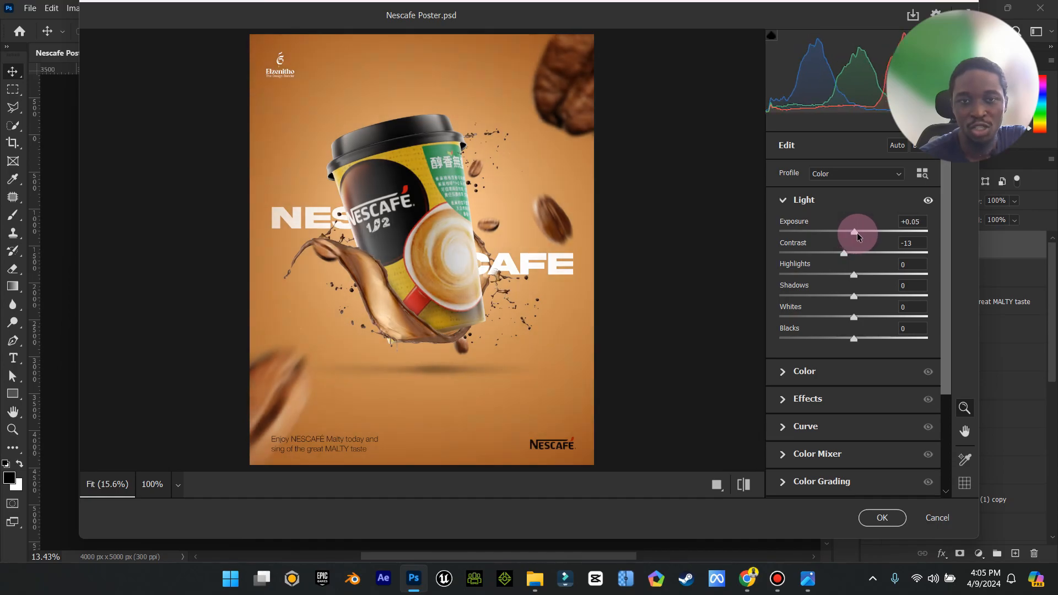
pyautogui.moveTo(855, 276); pyautogui.dragTo(855, 343)
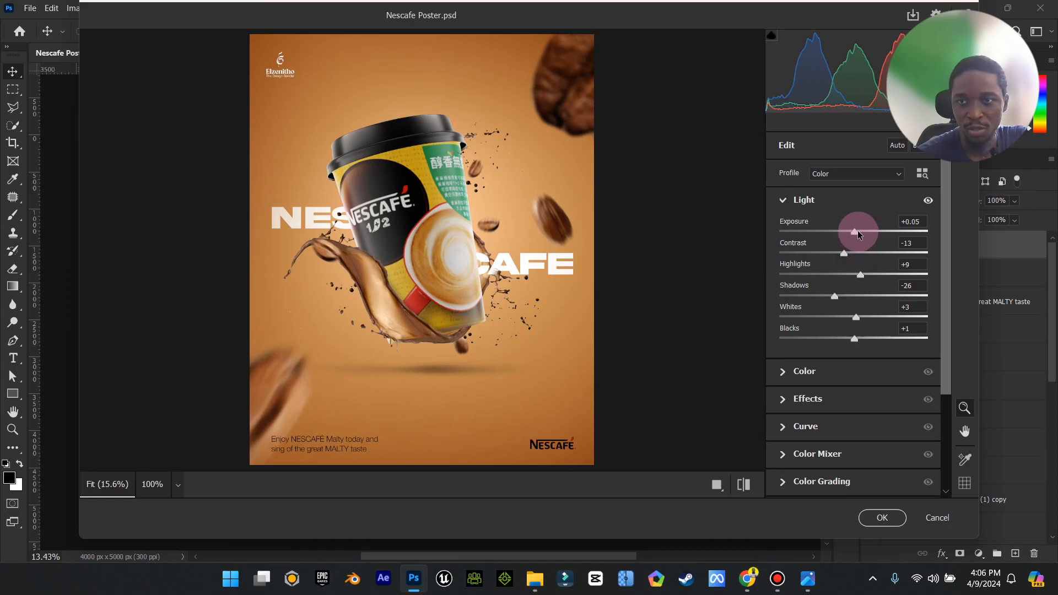
pyautogui.moveTo(855, 231); pyautogui.dragTo(849, 235)
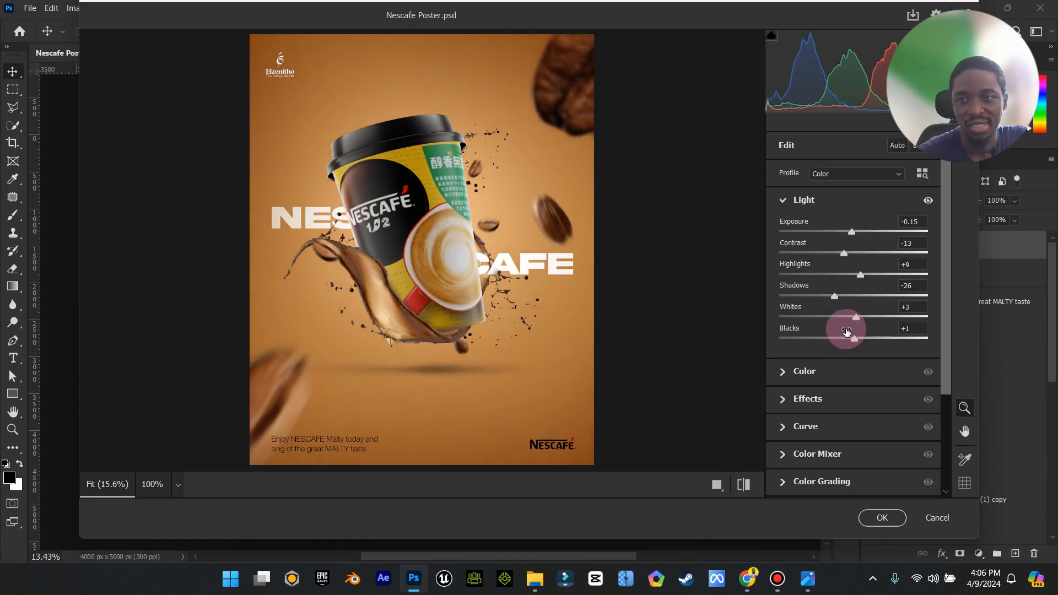
# - In the Camera Raw grade, set vibrance to +34, texture to -13, clarity to +33 and dehaze to +3
pyautogui.click(798, 370)
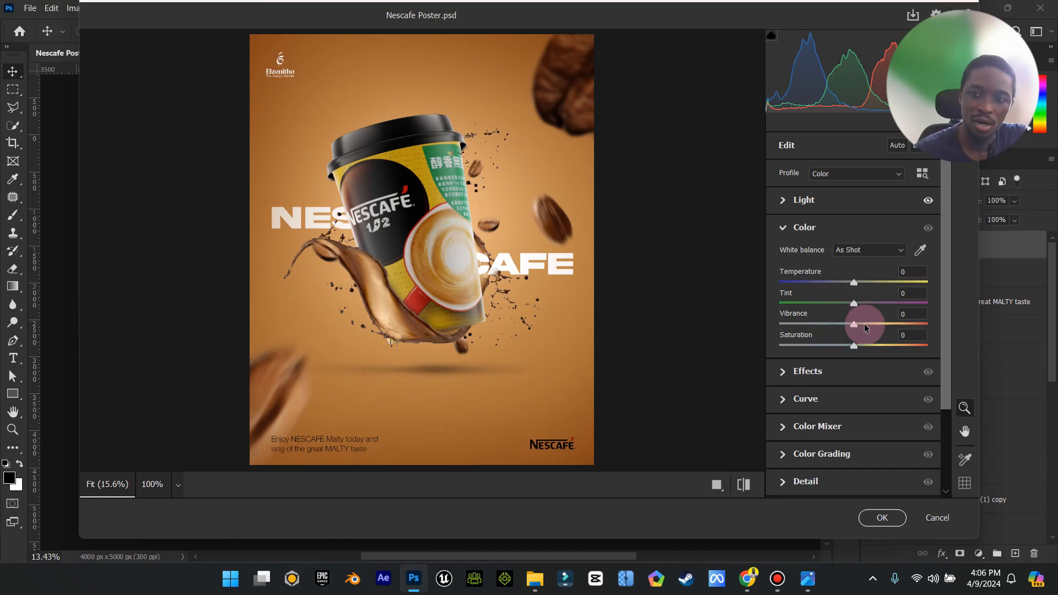
pyautogui.moveTo(855, 325); pyautogui.dragTo(878, 325)
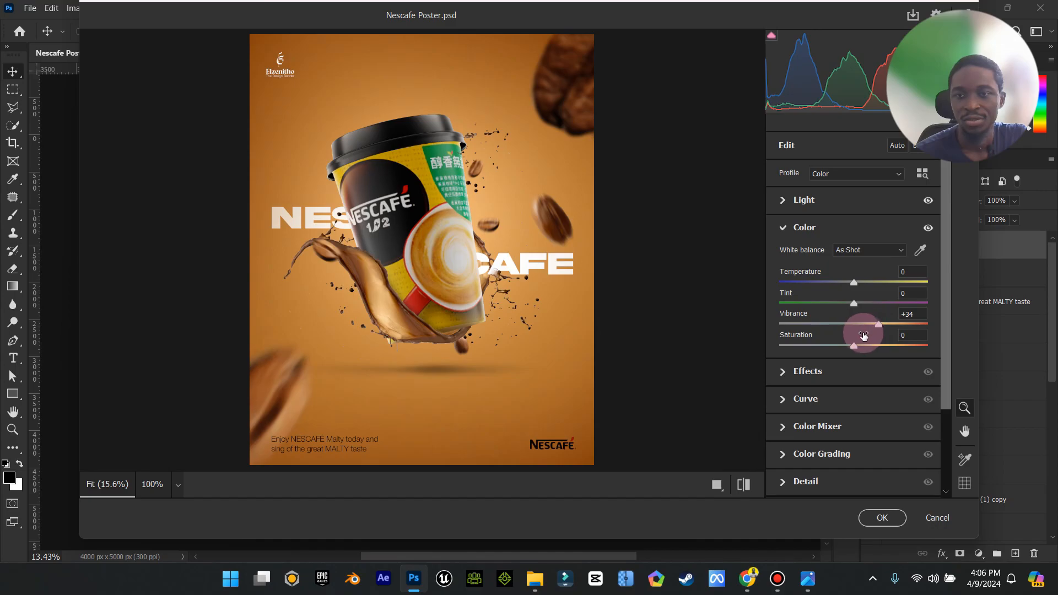
pyautogui.click(824, 373)
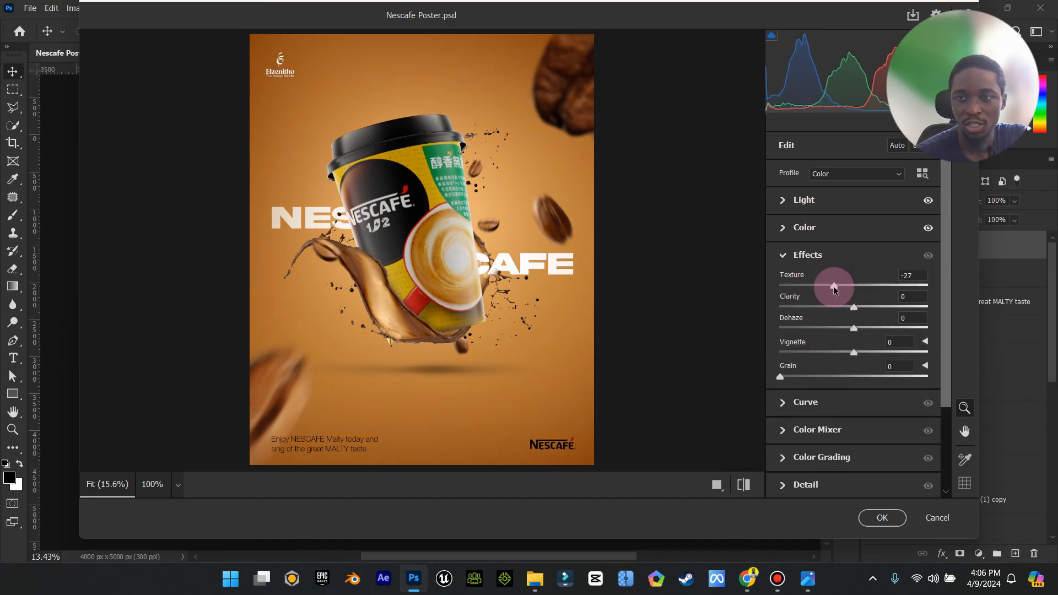
pyautogui.moveTo(834, 286); pyautogui.dragTo(891, 307)
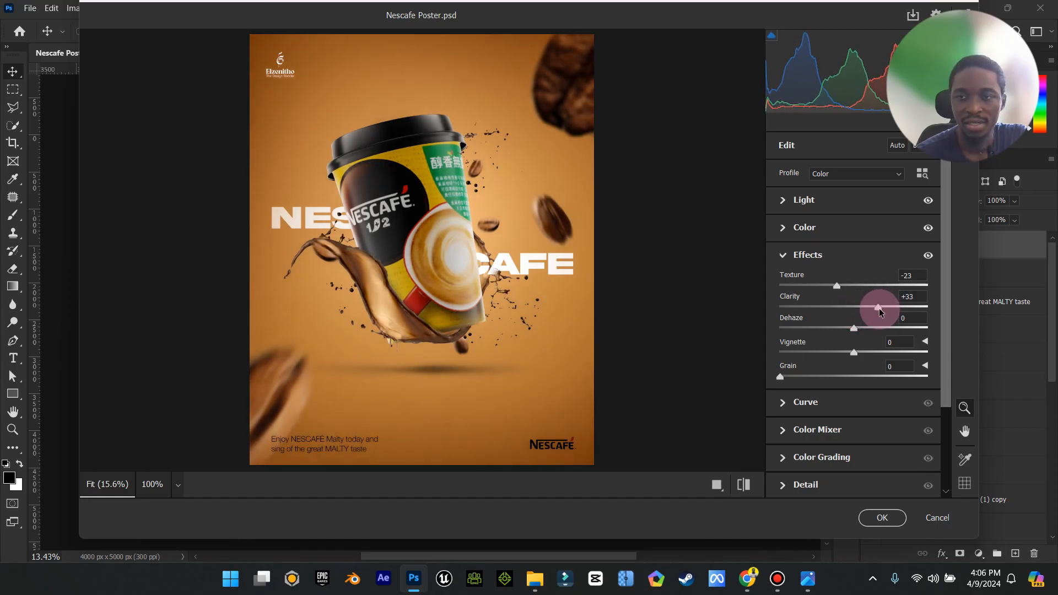
pyautogui.moveTo(851, 328); pyautogui.dragTo(861, 327)
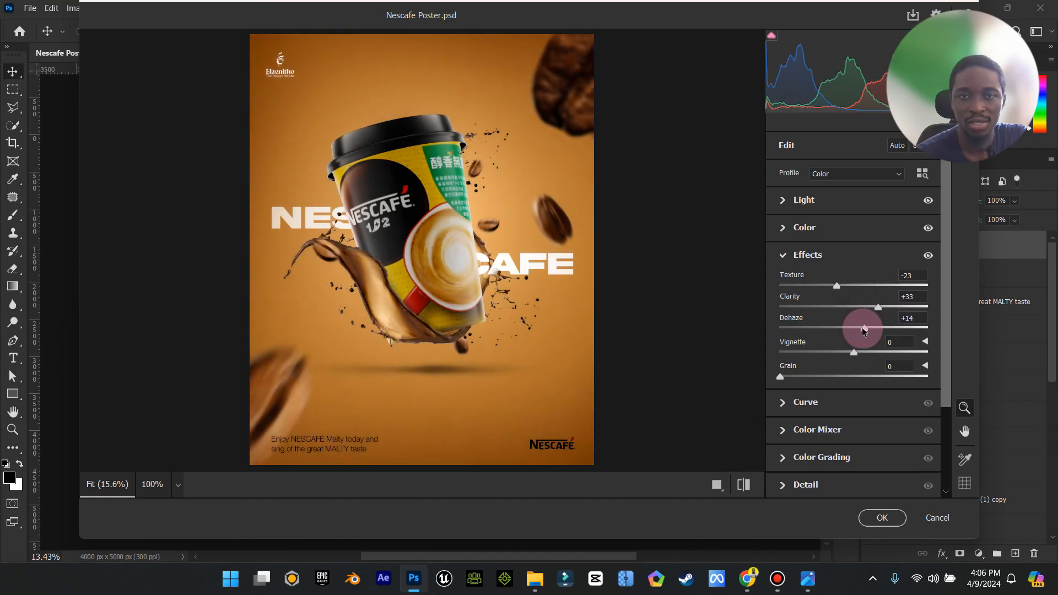
pyautogui.moveTo(837, 286); pyautogui.dragTo(844, 286)
pyautogui.moveTo(864, 329); pyautogui.dragTo(860, 331)
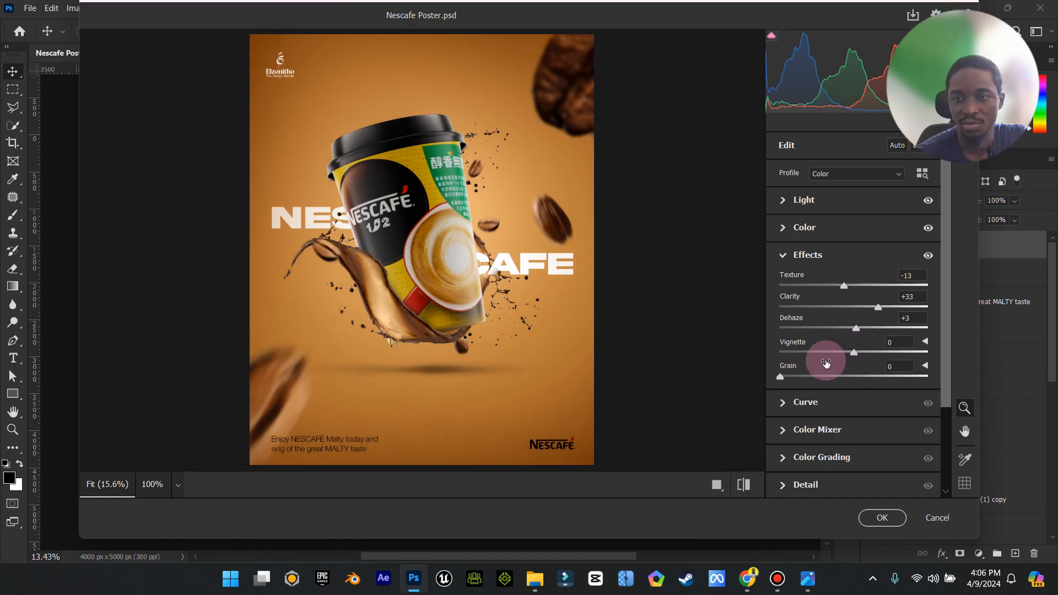
# - Set the Camera Raw grain to 50 and inspect it at 100% on the cup lid
pyautogui.moveTo(780, 377); pyautogui.dragTo(856, 377)
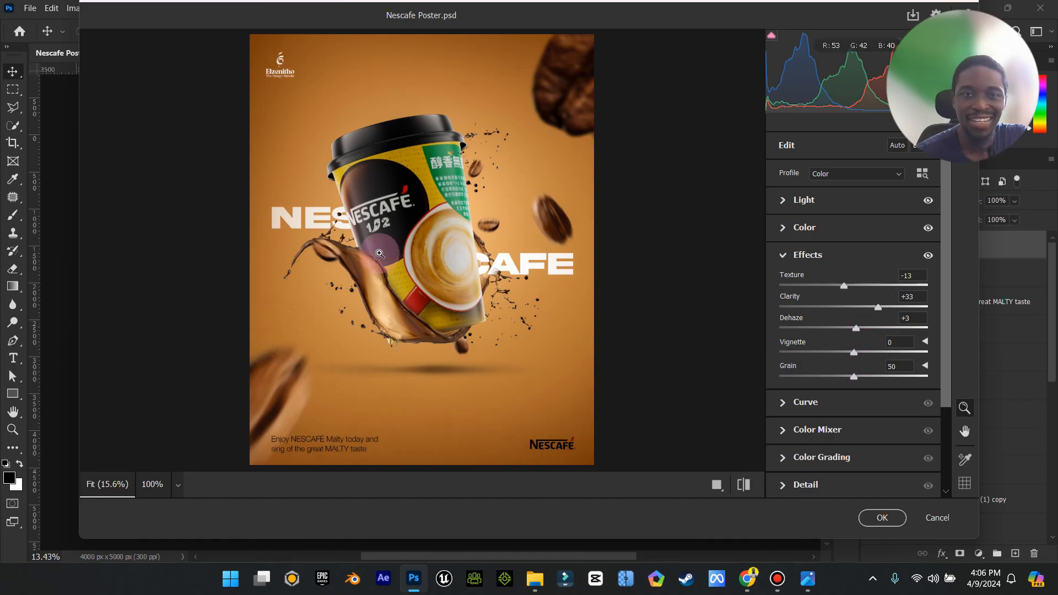
pyautogui.click(300, 167)
pyautogui.click(437, 185)
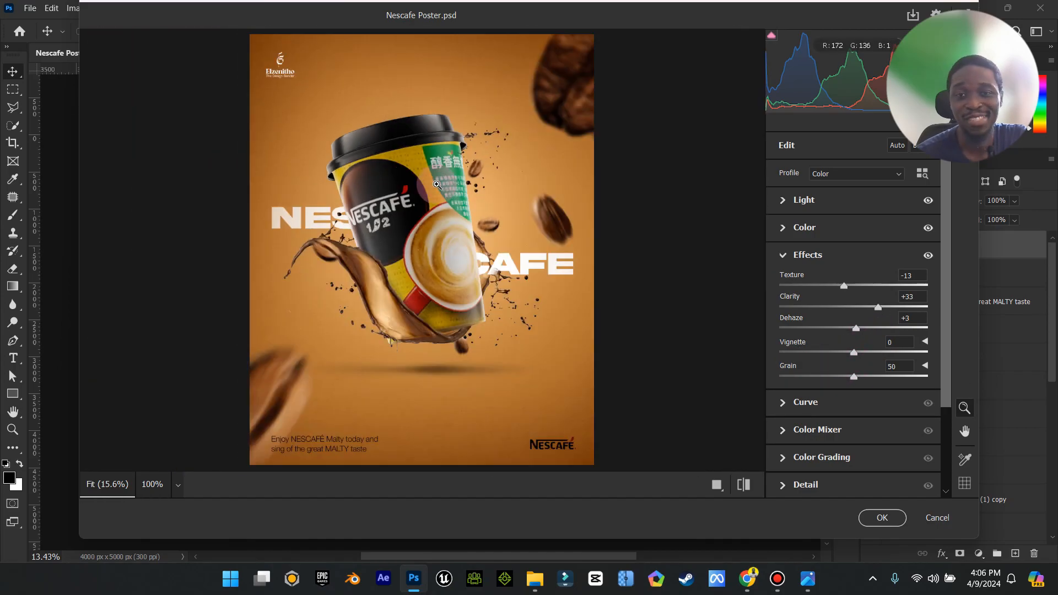
pyautogui.click(358, 110)
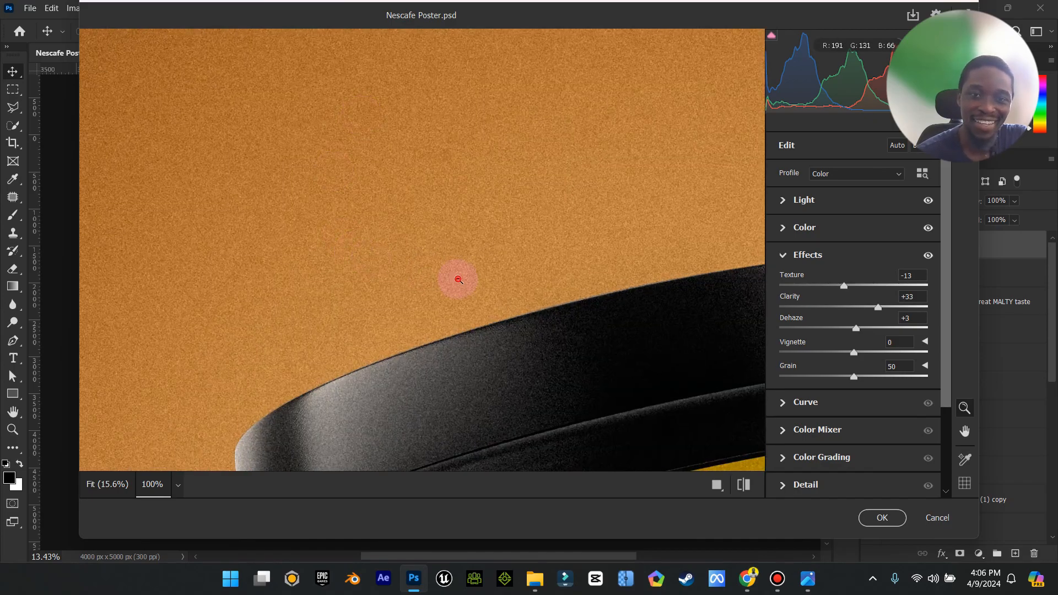
pyautogui.click(458, 280)
pyautogui.click(489, 302)
pyautogui.click(491, 301)
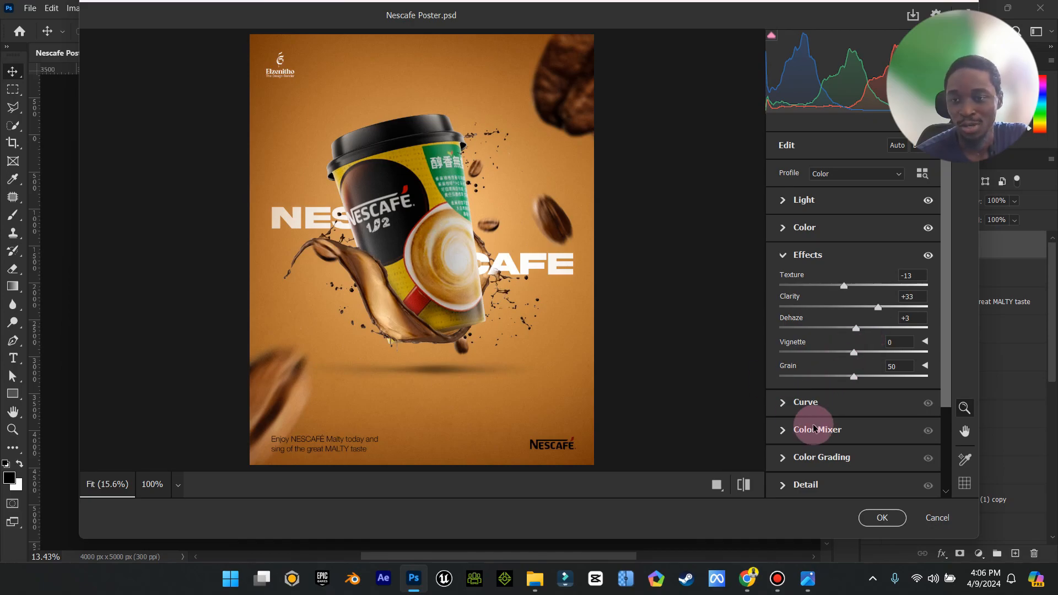
# - Set the sharpening to 18, check the cup label at 100%, and apply the Camera Raw grade
pyautogui.click(786, 489)
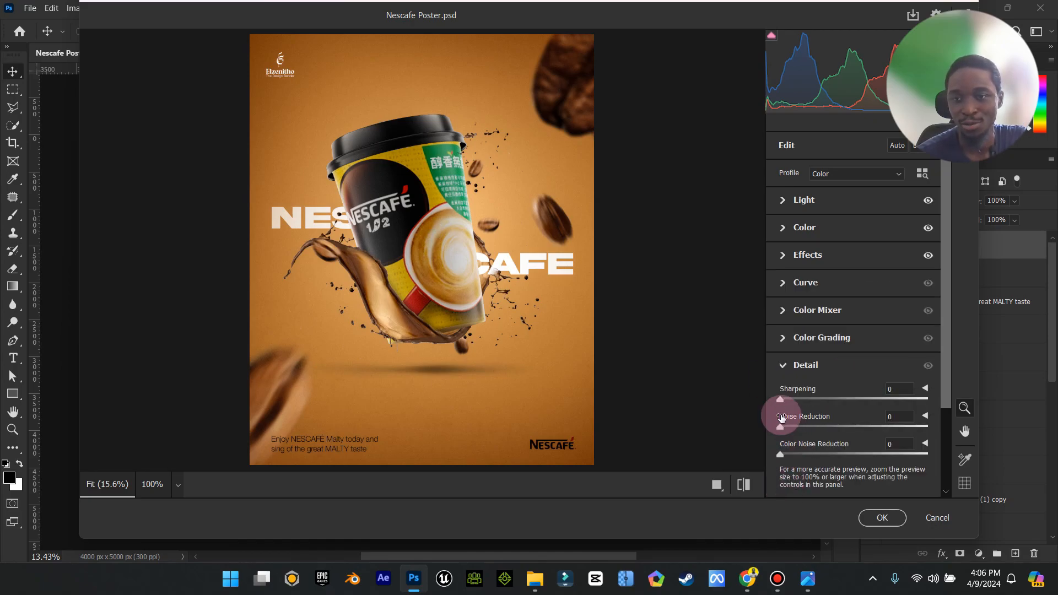
pyautogui.moveTo(781, 397); pyautogui.dragTo(798, 398)
pyautogui.click(439, 194)
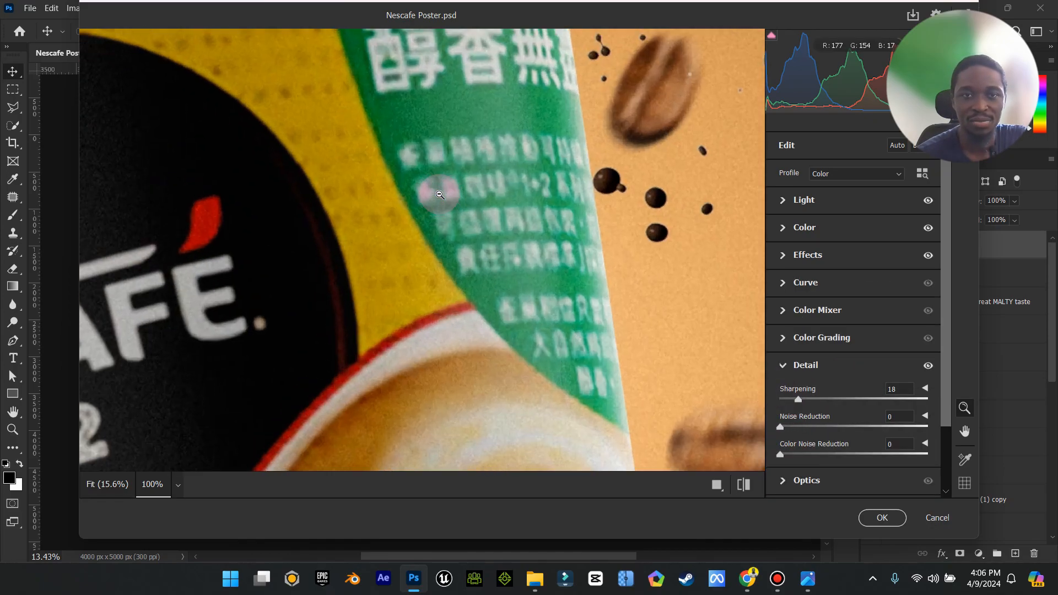
pyautogui.click(439, 194)
pyautogui.click(883, 513)
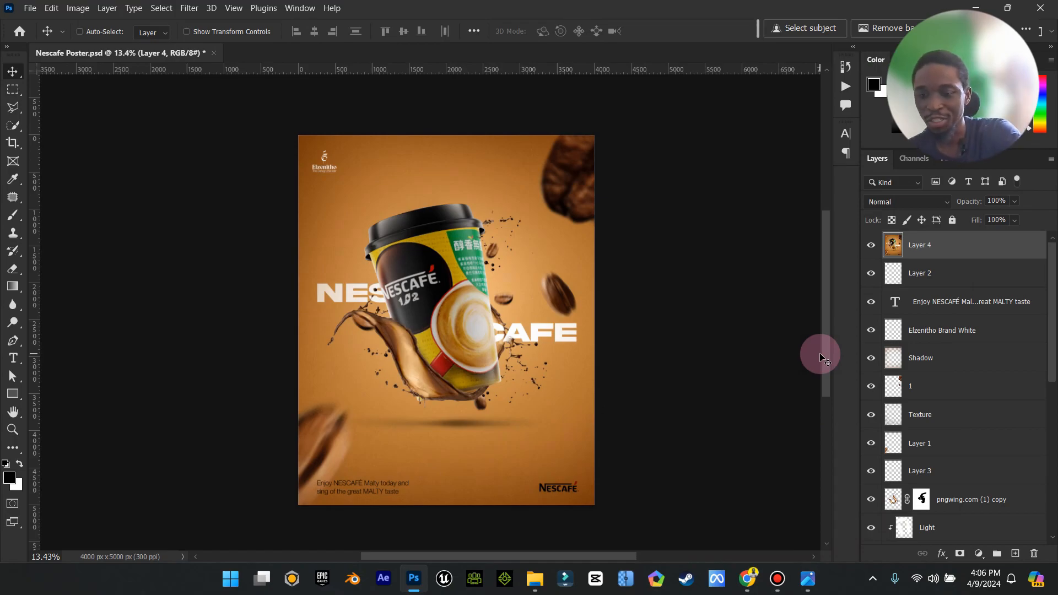
# - Delete the merged Layer 4 and select the cup layer, Group 1 copy 2
pyautogui.press('Delete')
pyautogui.scroll(-5, 935, 409)
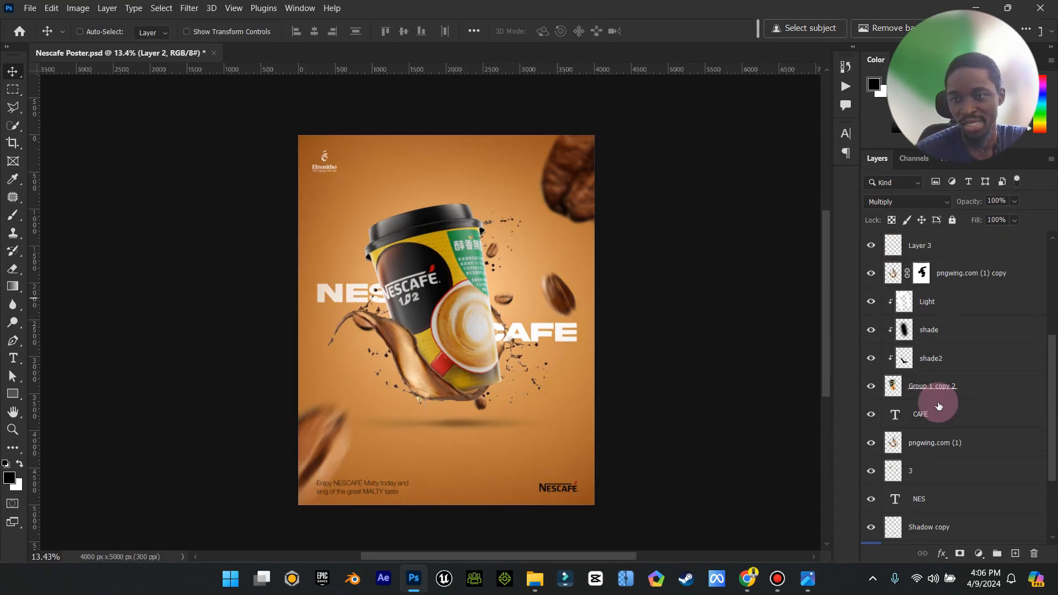
pyautogui.click(943, 384)
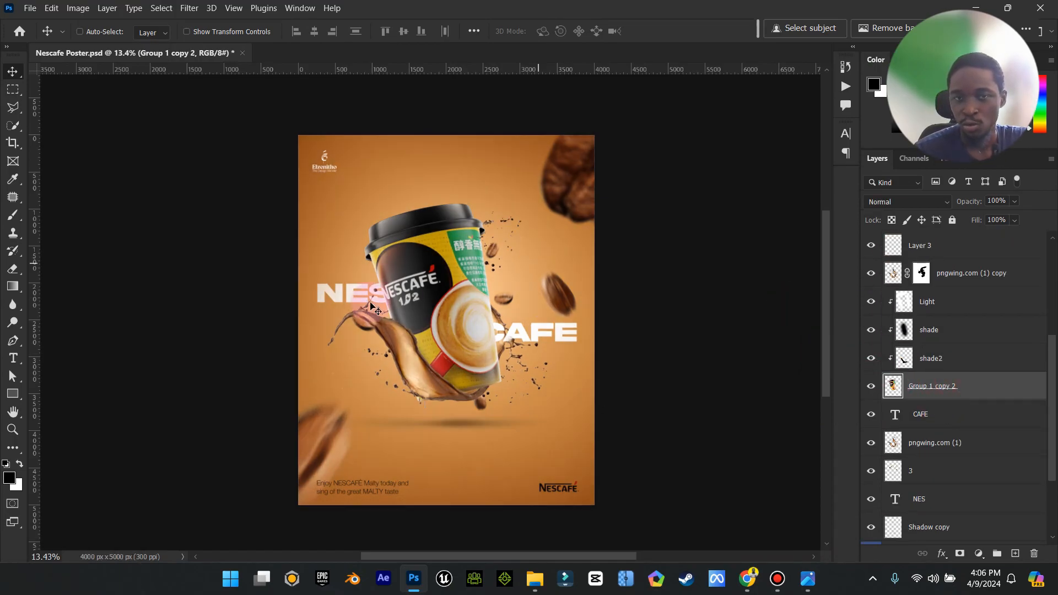
# - With the Blur tool at brush size 45, soften the left edge of the cup's lid rim and the cup side below it
pyautogui.click(11, 431)
pyautogui.moveTo(366, 204); pyautogui.dragTo(582, 166)
pyautogui.moveTo(442, 280); pyautogui.dragTo(580, 343)
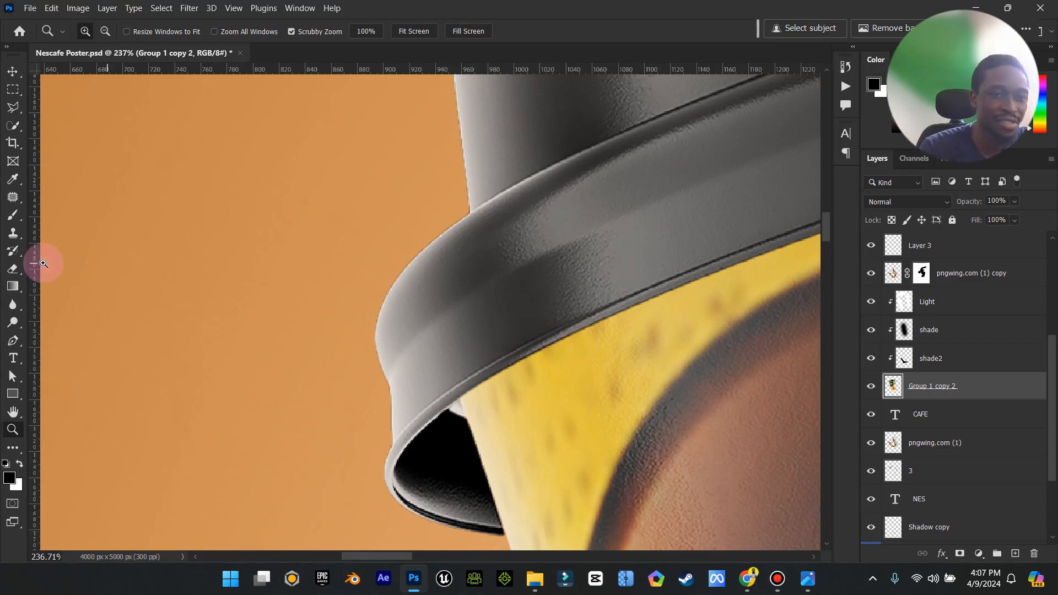
pyautogui.click(20, 306)
pyautogui.click(68, 304)
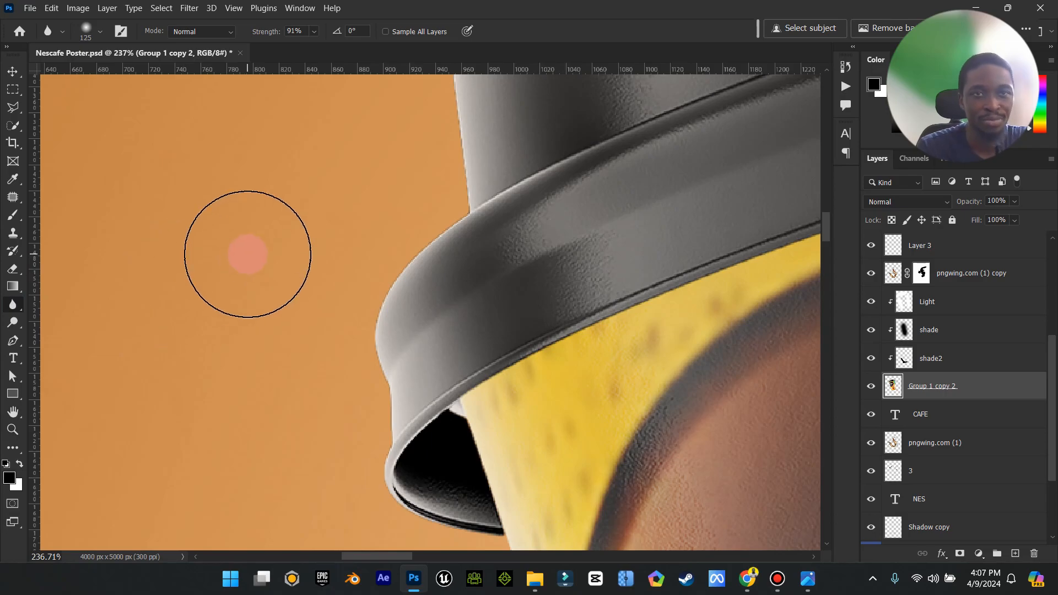
pyautogui.press('[')
pyautogui.press('[')
pyautogui.press('[')
pyautogui.press('[')
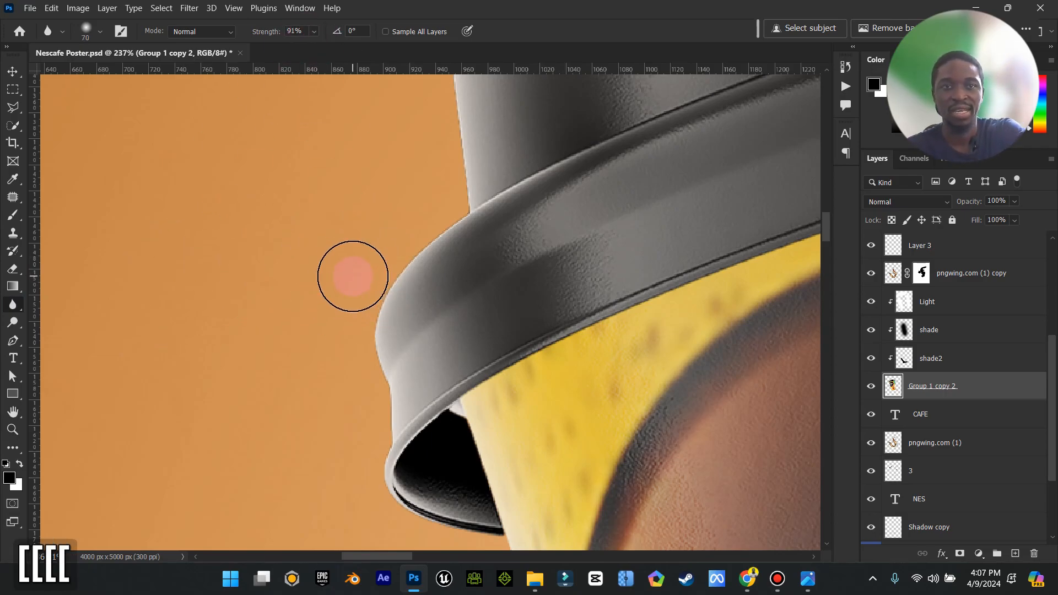
pyautogui.press('[')
pyautogui.press('[')
pyautogui.press('[')
pyautogui.moveTo(358, 374); pyautogui.dragTo(413, 252)
pyautogui.scroll(-3, 369, 331)
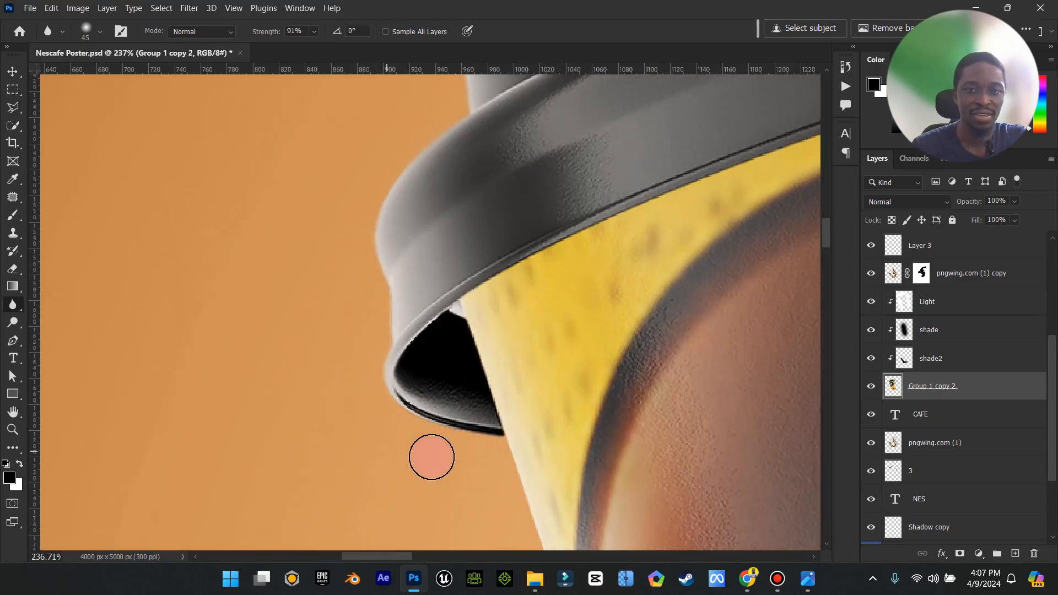
pyautogui.scroll(-3, 480, 430)
pyautogui.scroll(-2, 463, 400)
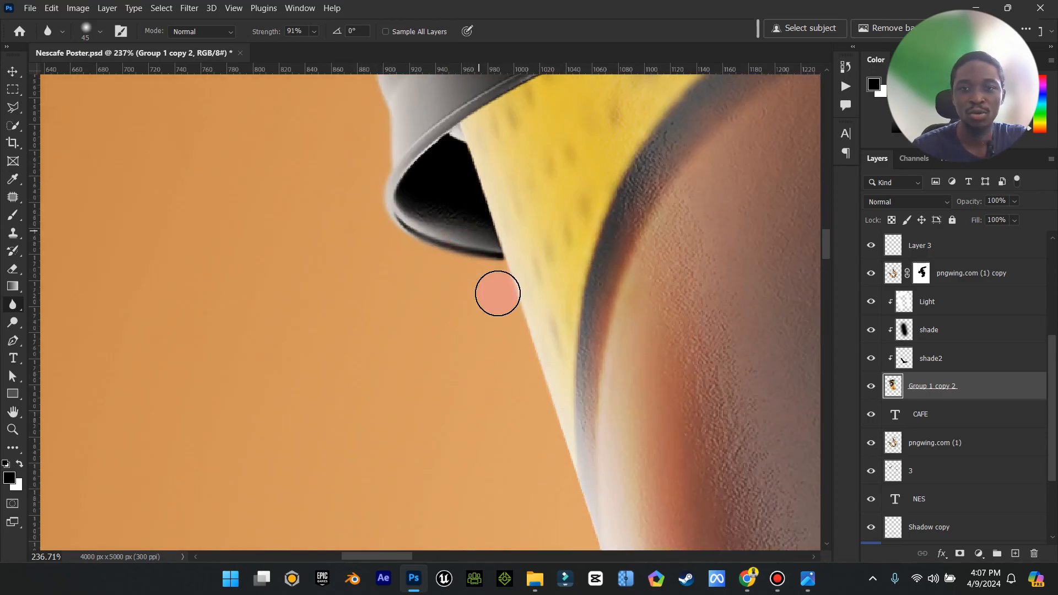
# - Blur the upper lid's outline from its left side along the curved top edge
pyautogui.scroll(5, 501, 405)
pyautogui.scroll(9, 501, 405)
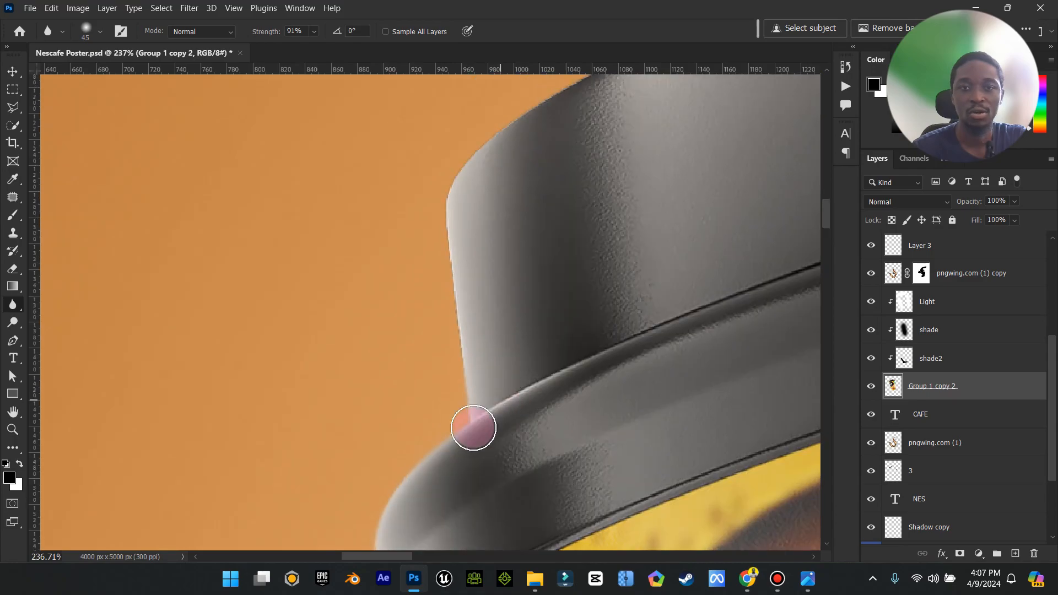
pyautogui.scroll(3, 462, 106)
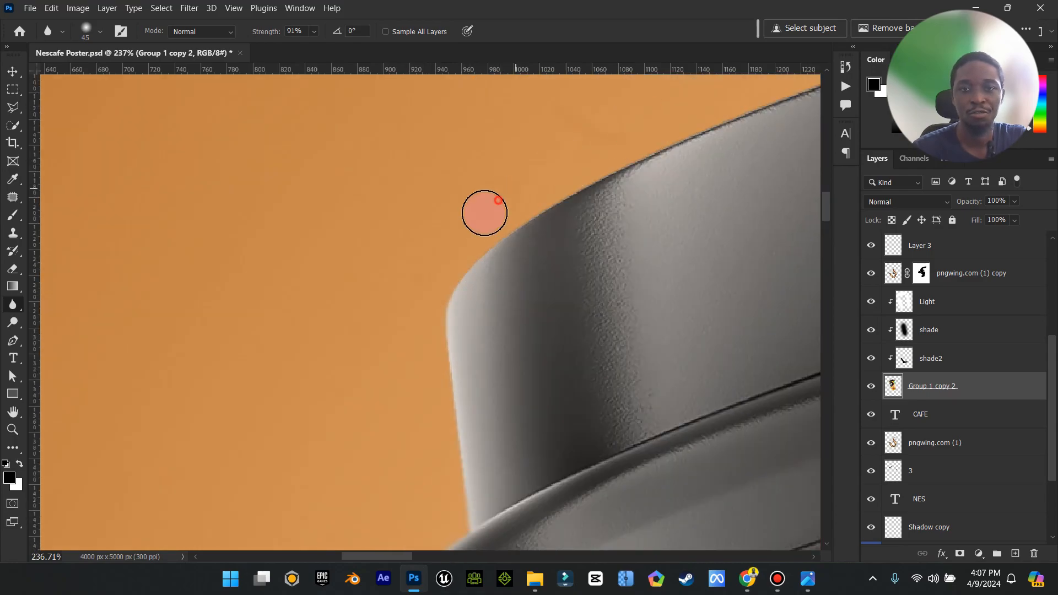
pyautogui.moveTo(390, 557); pyautogui.dragTo(433, 551)
pyautogui.scroll(5, 484, 274)
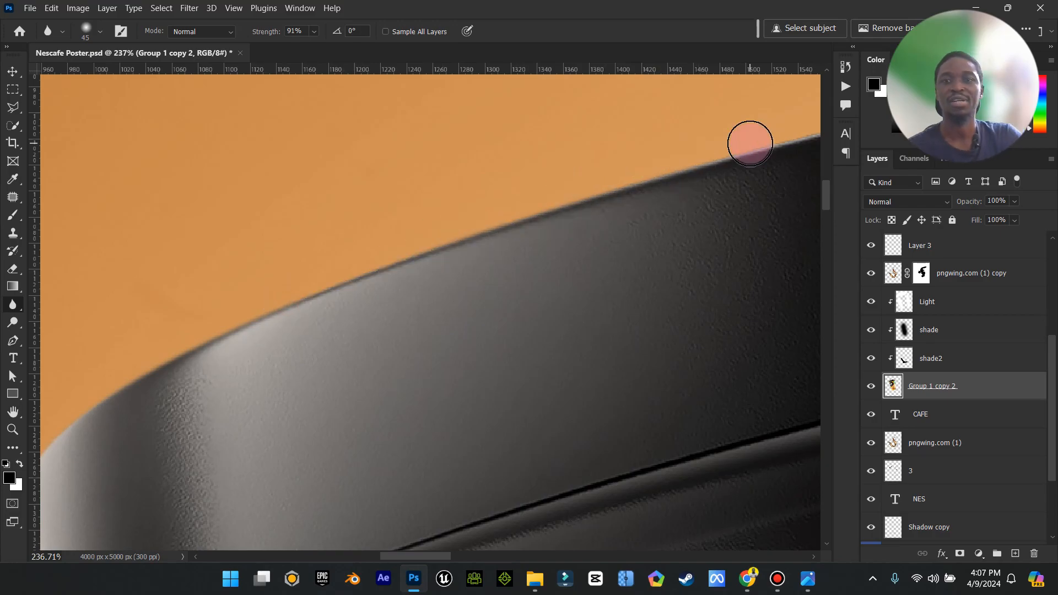
pyautogui.scroll(5, 696, 286)
pyautogui.click(484, 555)
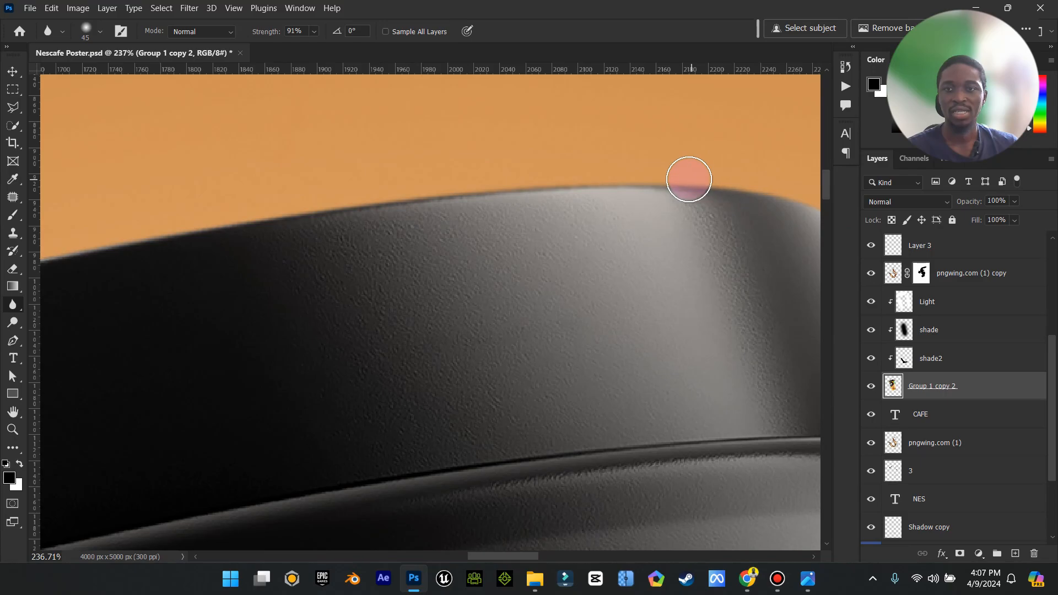
# - Blur the right side of the lid's outline down to its lower rim
pyautogui.moveTo(506, 556); pyautogui.dragTo(563, 556)
pyautogui.moveTo(200, 225)
pyautogui.mouseDown()
pyautogui.moveTo(300, 474)
pyautogui.moveTo(381, 479)
pyautogui.mouseUp()
pyautogui.scroll(-3, 468, 457)
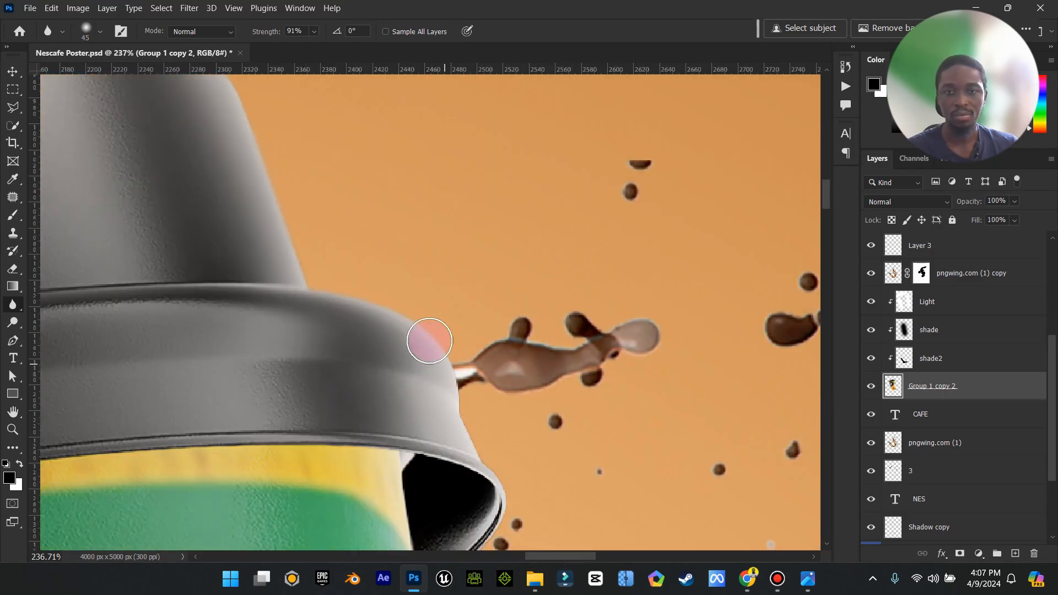
pyautogui.scroll(-3, 485, 421)
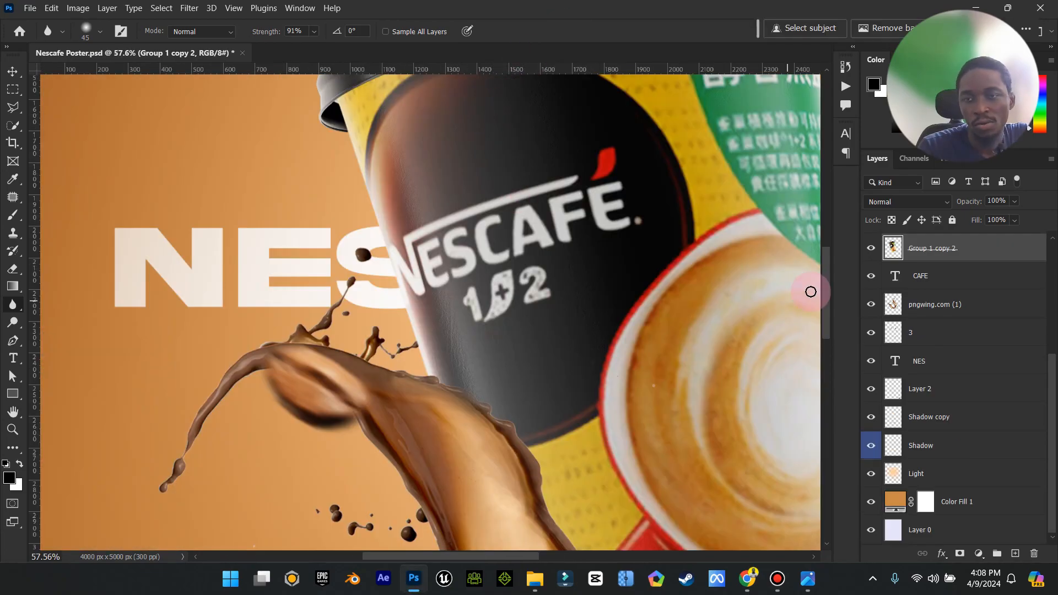
# - Select the pngwing.com (1) copy splash layer and, with a size 90 Blur brush, soften the splash's outline from its left tip to the cup
pyautogui.click(925, 444)
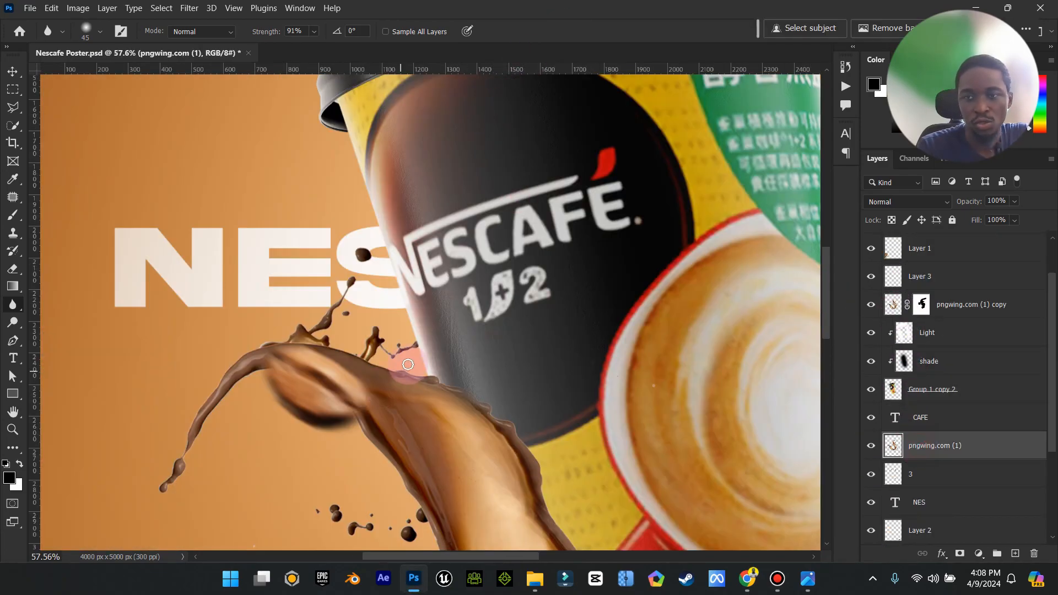
pyautogui.click(881, 304)
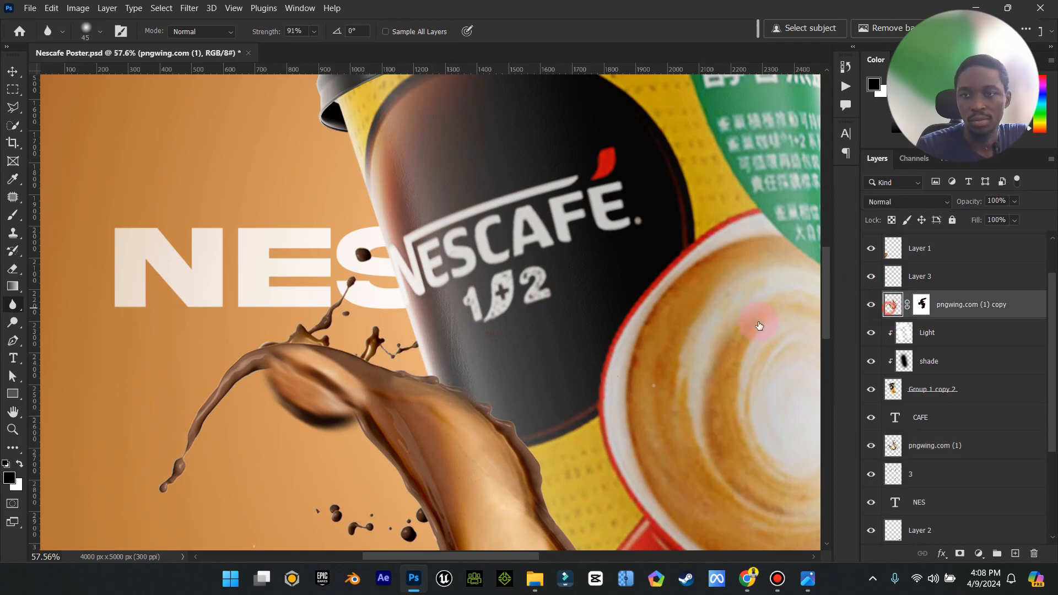
pyautogui.scroll(-2, 219, 355)
pyautogui.press(']')
pyautogui.press(']')
pyautogui.press(']')
pyautogui.press(']')
pyautogui.press(']')
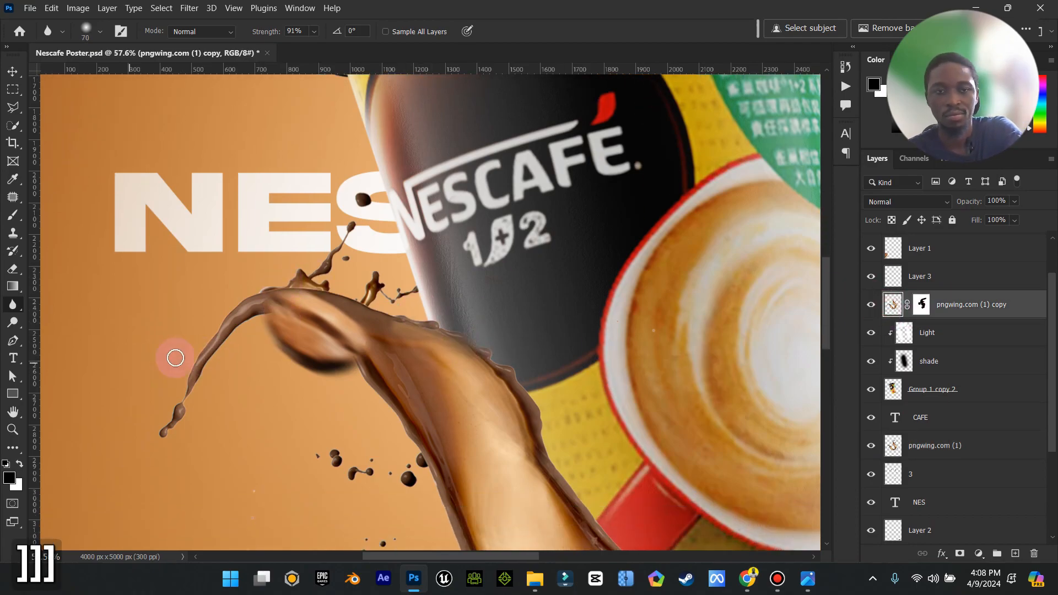
pyautogui.moveTo(168, 429); pyautogui.dragTo(221, 334)
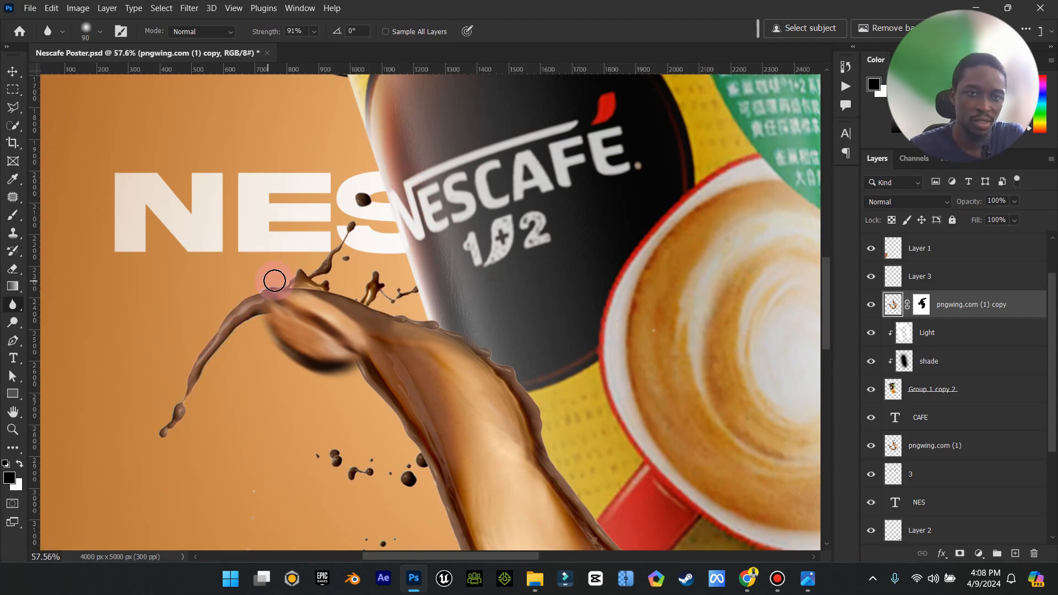
pyautogui.moveTo(275, 281)
pyautogui.mouseDown()
pyautogui.moveTo(331, 246)
pyautogui.moveTo(366, 196)
pyautogui.moveTo(322, 276)
pyautogui.moveTo(396, 300)
pyautogui.moveTo(542, 388)
pyautogui.mouseUp()
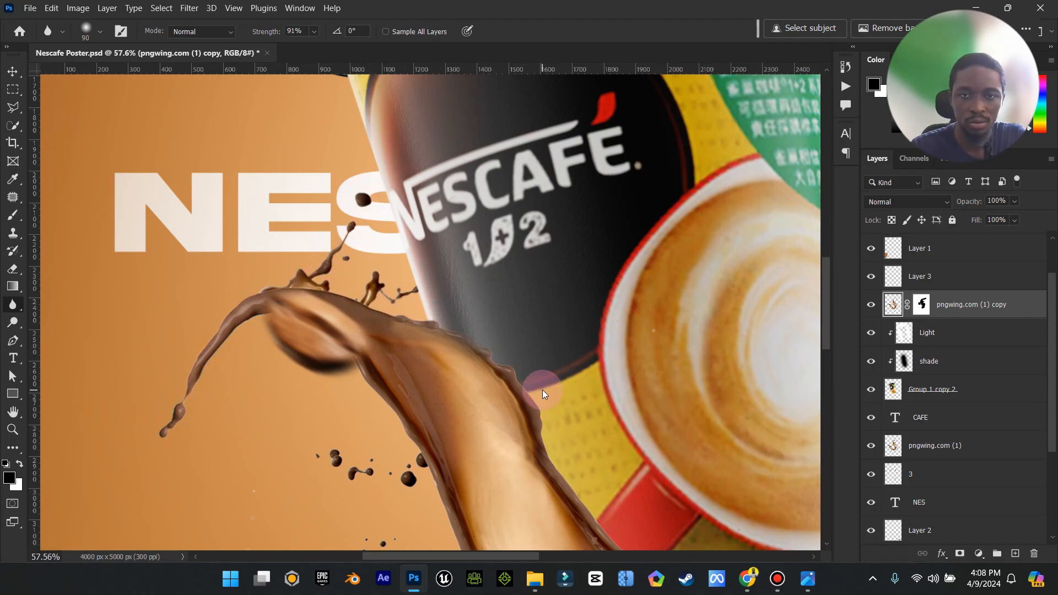
# - Continue softening the front splash's outline with the Blur tool, down its body and along its lower edge beneath the cup
pyautogui.scroll(-2, 541, 388)
pyautogui.moveTo(534, 342)
pyautogui.mouseDown()
pyautogui.moveTo(529, 286)
pyautogui.moveTo(540, 328)
pyautogui.moveTo(453, 411)
pyautogui.moveTo(467, 441)
pyautogui.moveTo(417, 358)
pyautogui.moveTo(432, 391)
pyautogui.mouseUp()
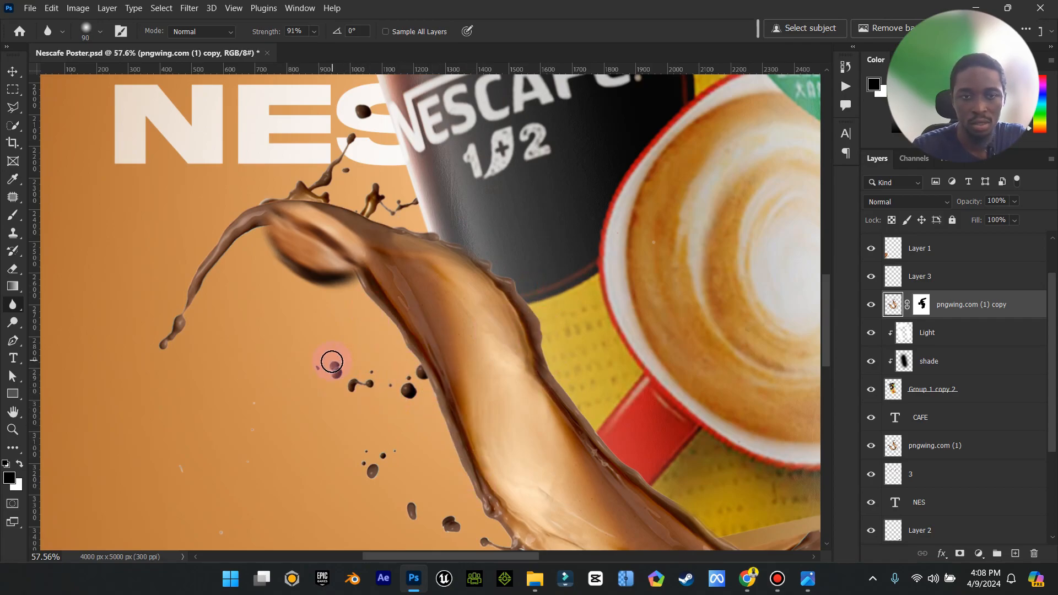
pyautogui.scroll(-4, 333, 362)
pyautogui.moveTo(340, 345); pyautogui.dragTo(412, 324)
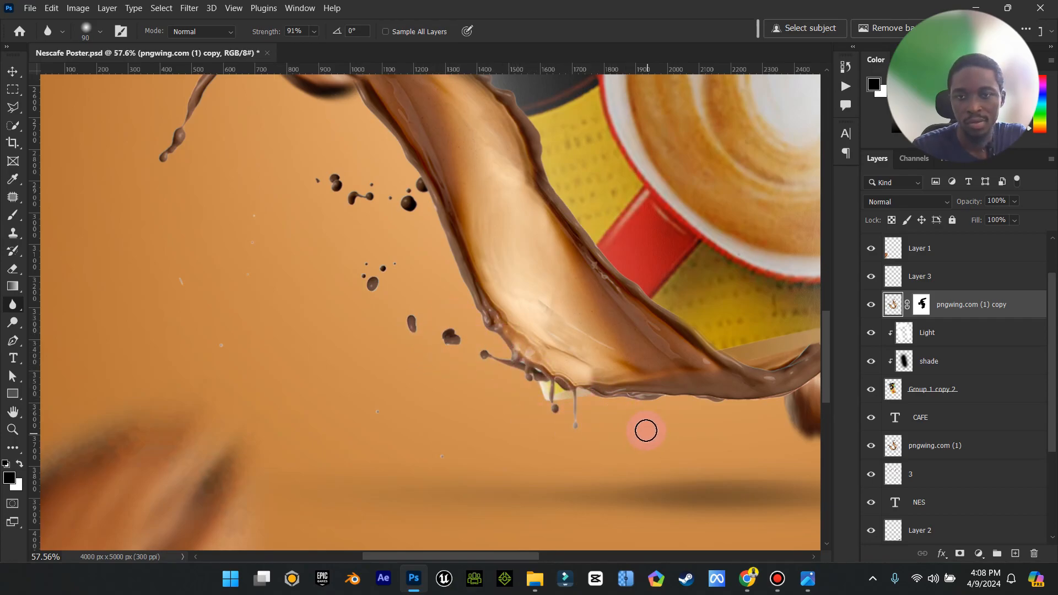
pyautogui.moveTo(646, 431)
pyautogui.mouseDown()
pyautogui.moveTo(767, 390)
pyautogui.moveTo(755, 392)
pyautogui.moveTo(749, 417)
pyautogui.mouseUp()
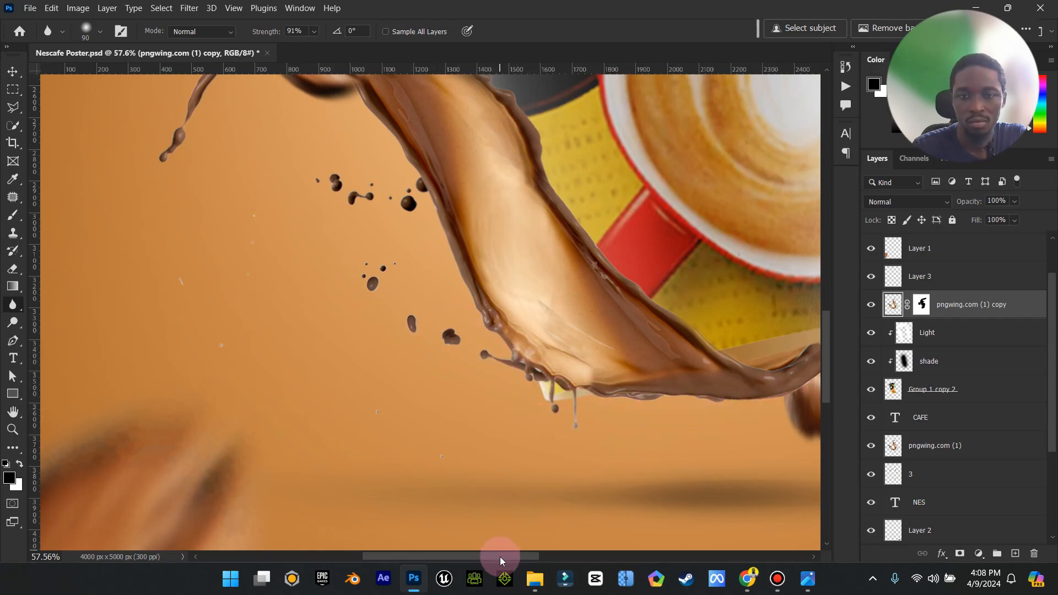
pyautogui.moveTo(500, 561); pyautogui.dragTo(573, 487)
pyautogui.click(537, 329)
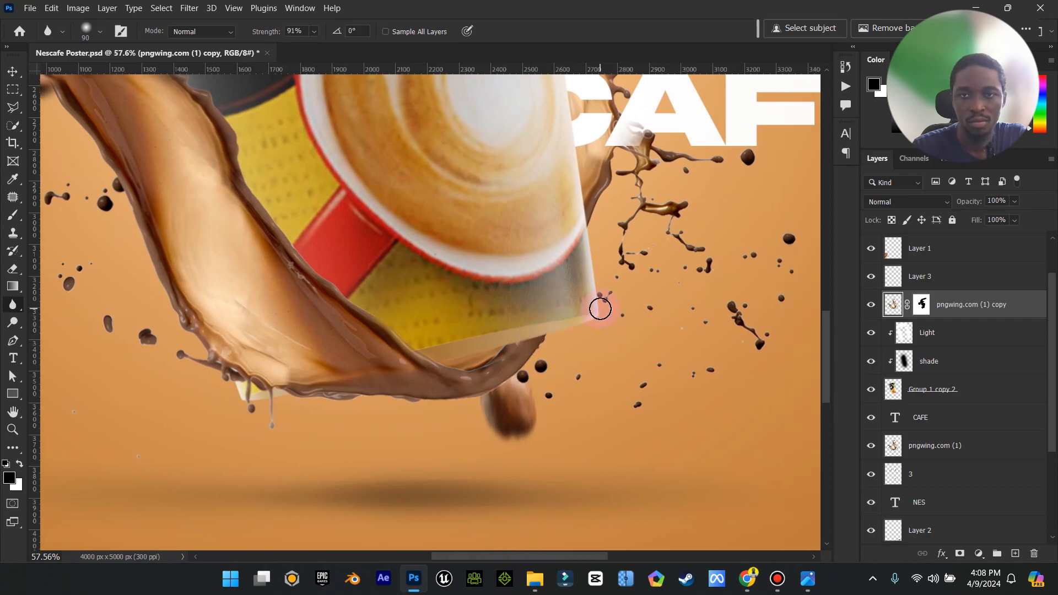
# - Select the pngwing.com (1) splash layer and blur the edges of the splash behind the cup, around the CAFE text
pyautogui.scroll(3, 600, 309)
pyautogui.click(915, 447)
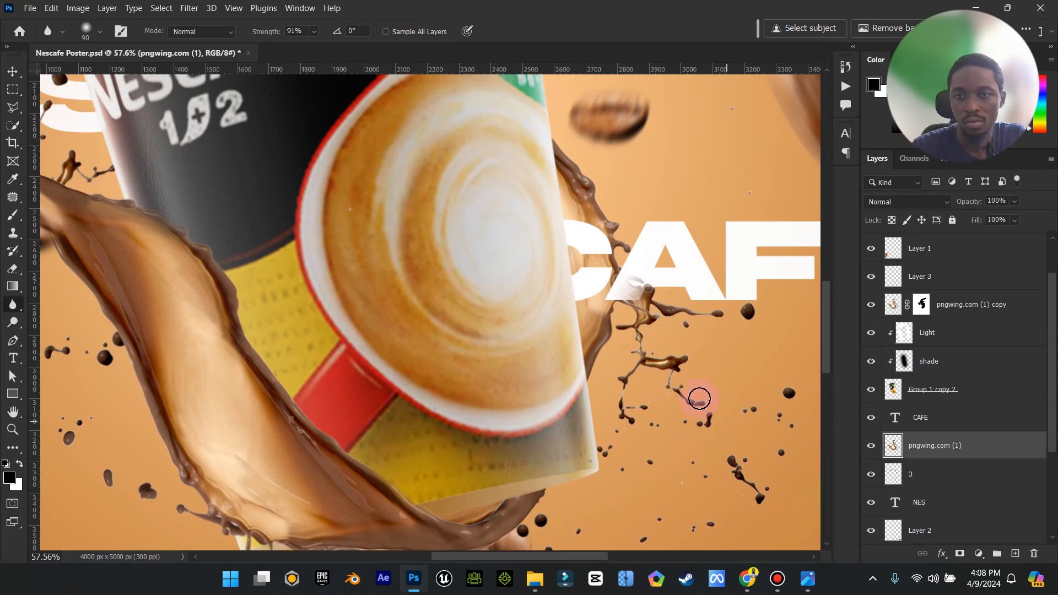
pyautogui.moveTo(662, 306); pyautogui.dragTo(787, 296)
pyautogui.scroll(2, 716, 312)
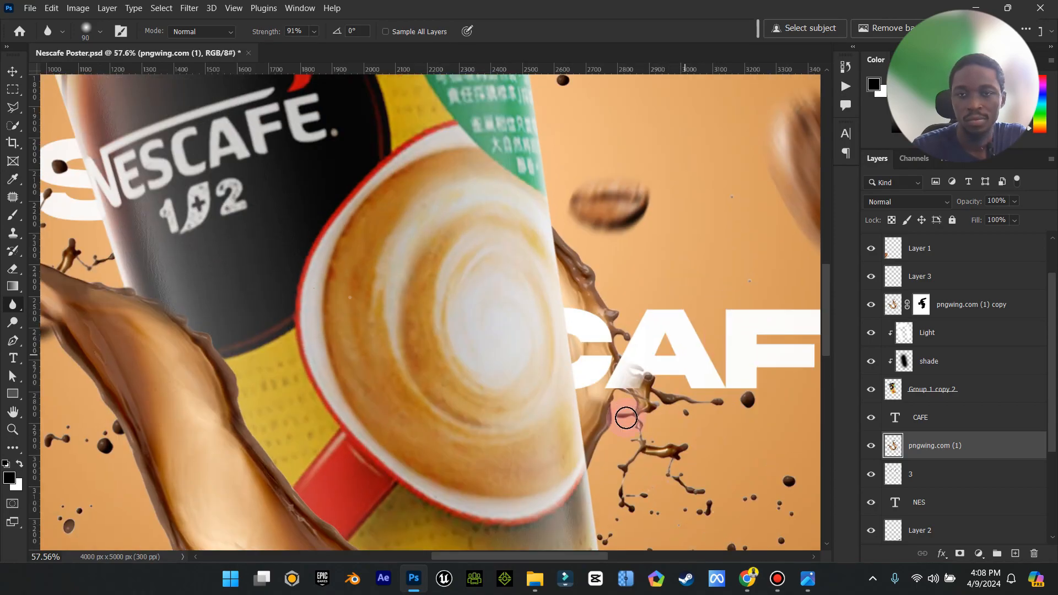
pyautogui.moveTo(619, 410)
pyautogui.mouseDown()
pyautogui.moveTo(635, 389)
pyautogui.moveTo(634, 269)
pyautogui.moveTo(592, 290)
pyautogui.moveTo(627, 328)
pyautogui.moveTo(570, 270)
pyautogui.moveTo(545, 206)
pyautogui.moveTo(635, 328)
pyautogui.moveTo(649, 366)
pyautogui.moveTo(599, 293)
pyautogui.moveTo(658, 403)
pyautogui.moveTo(631, 370)
pyautogui.moveTo(631, 379)
pyautogui.moveTo(622, 240)
pyautogui.mouseUp()
pyautogui.scroll(2, 631, 371)
pyautogui.scroll(3, 704, 335)
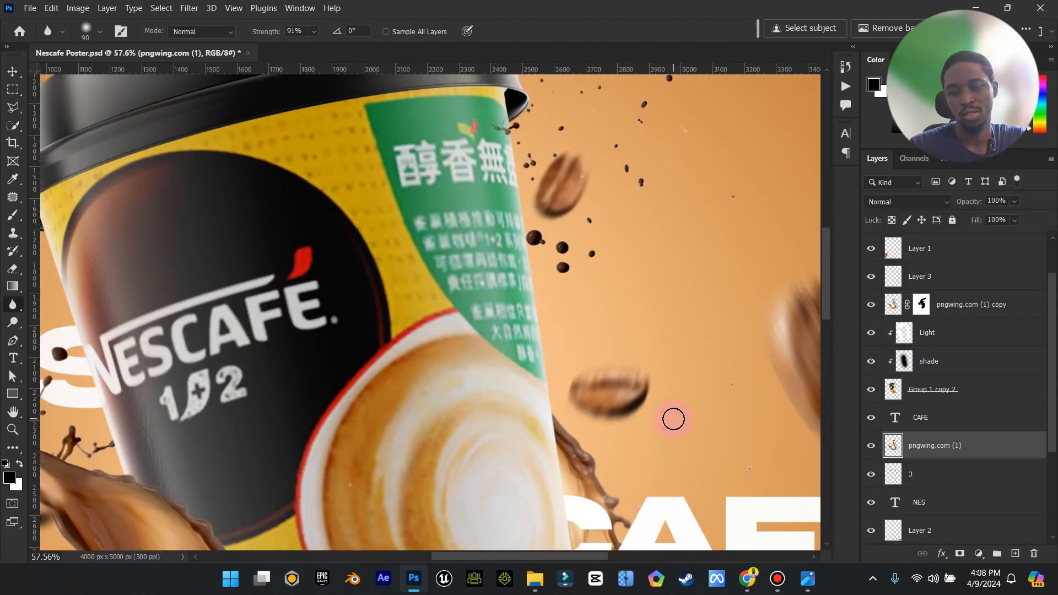
pyautogui.scroll(-2, 673, 418)
pyautogui.scroll(-3, 673, 419)
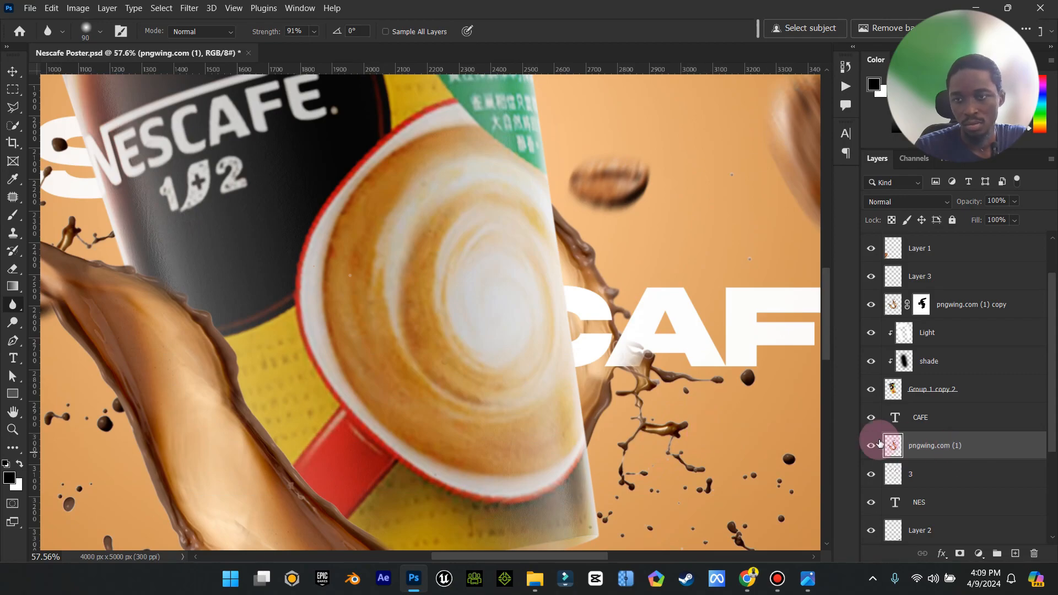
pyautogui.click(872, 418)
pyautogui.click(872, 420)
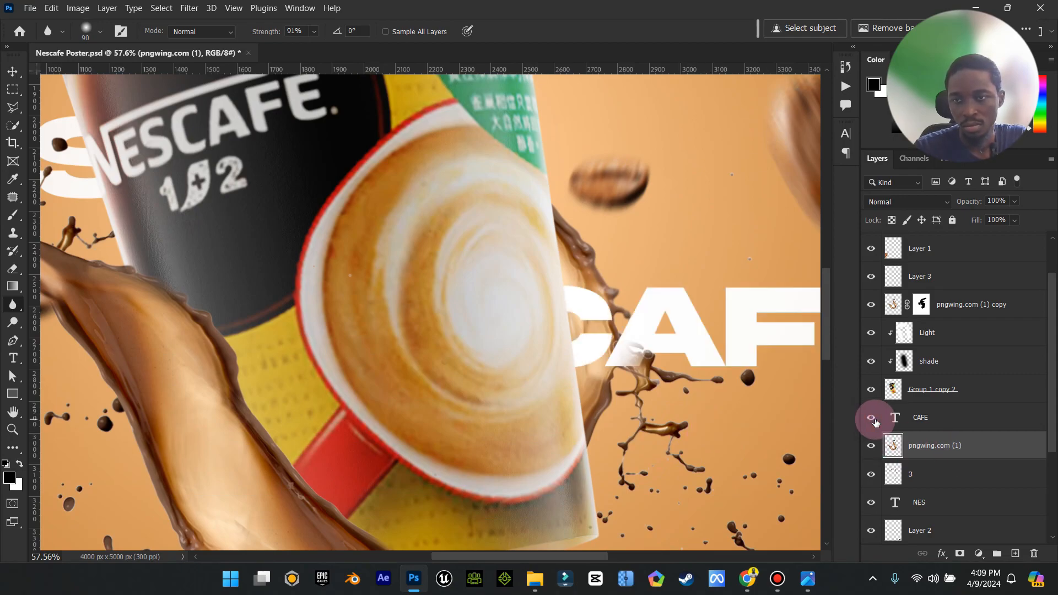
pyautogui.click(911, 418)
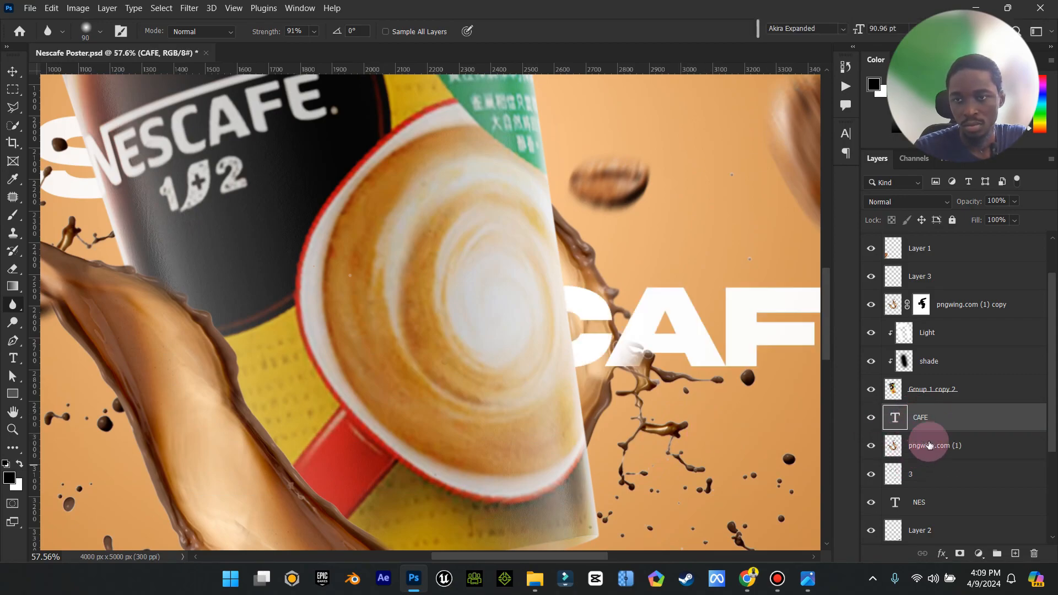
pyautogui.click(926, 305)
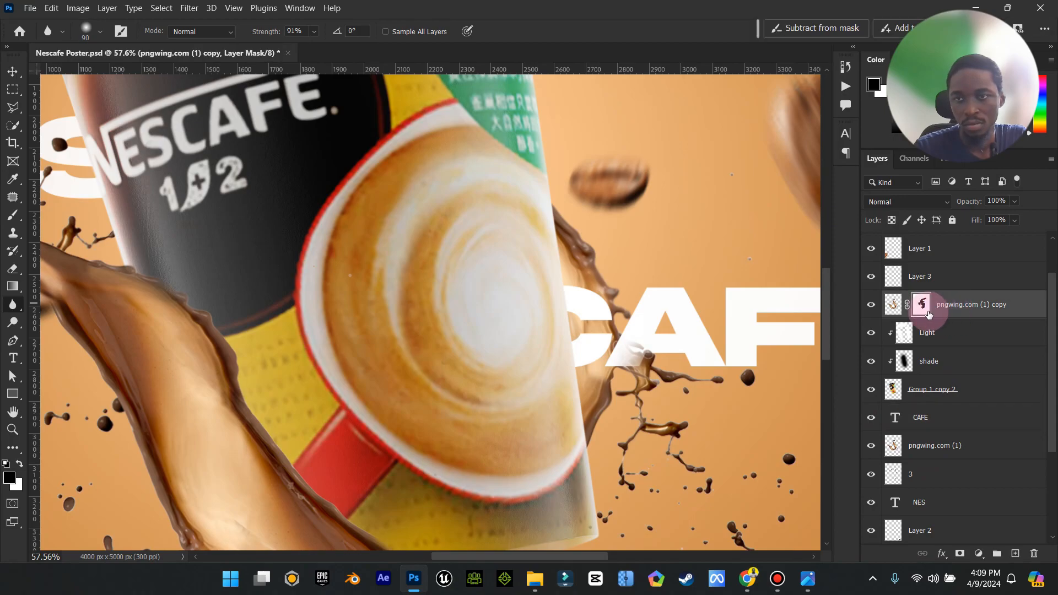
pyautogui.click(12, 215)
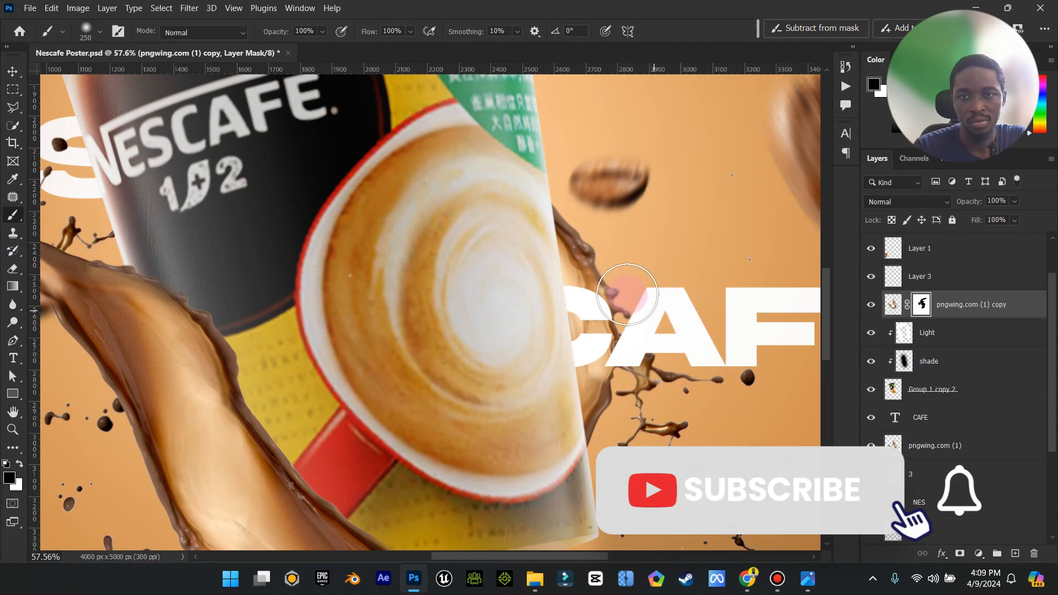
pyautogui.click(13, 72)
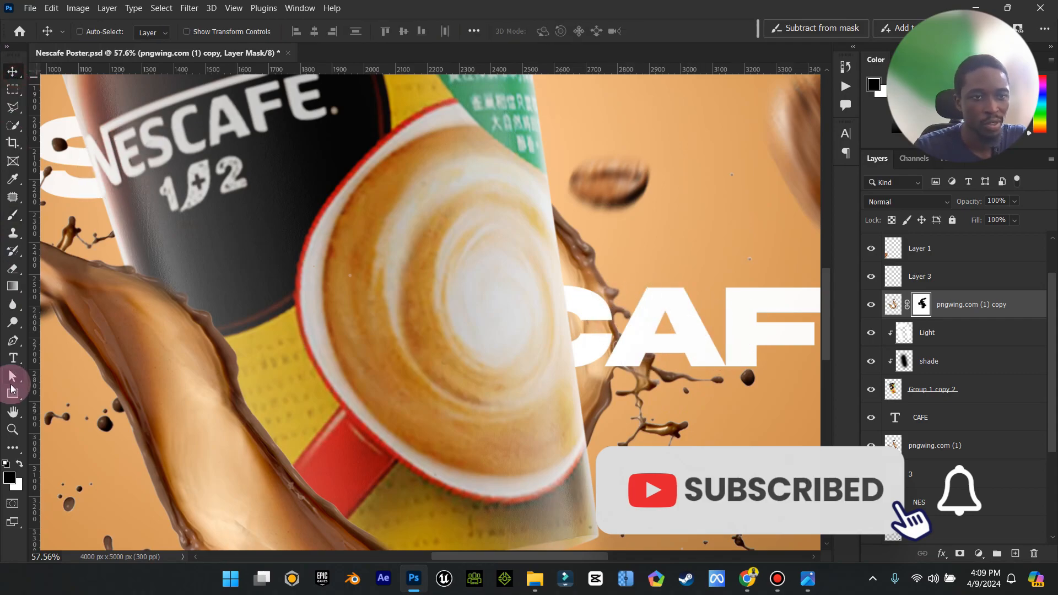
# - Select every layer from the topmost Shadow down to Layer 0 and stamp them into a new merged layer above the stack
pyautogui.click(12, 411)
pyautogui.doubleClick(13, 411)
pyautogui.click(13, 429)
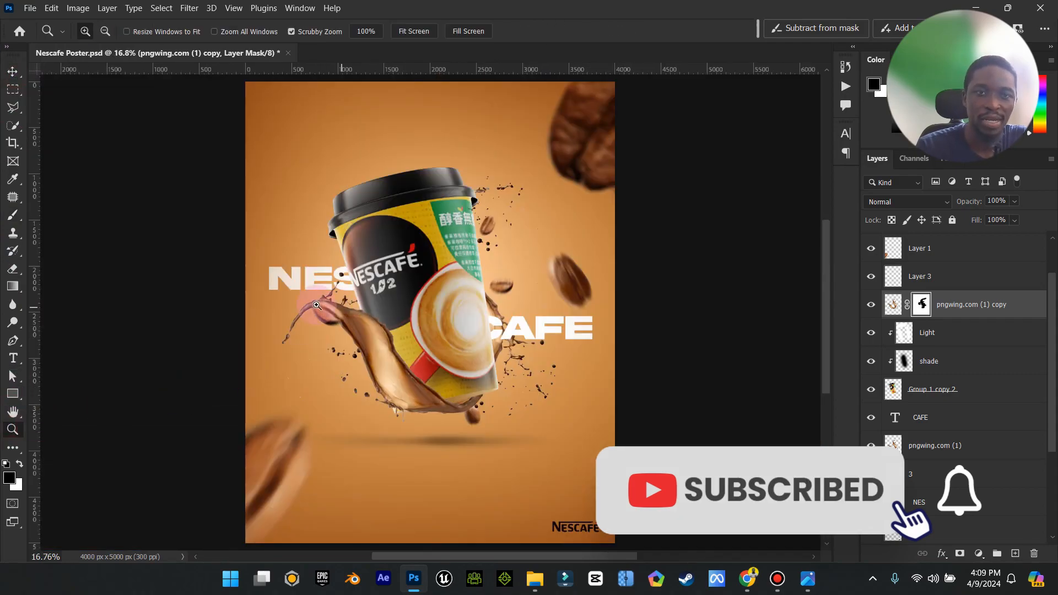
pyautogui.moveTo(352, 235)
pyautogui.mouseDown()
pyautogui.moveTo(470, 198)
pyautogui.moveTo(340, 250)
pyautogui.mouseUp()
pyautogui.click(12, 72)
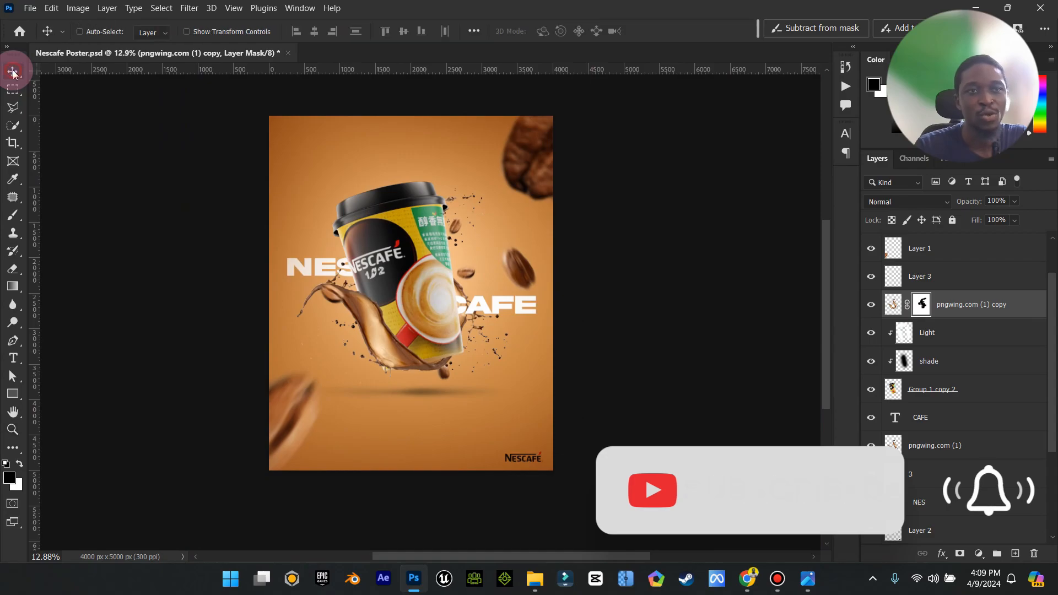
pyautogui.scroll(4, 1050, 371)
pyautogui.scroll(2, 907, 387)
pyautogui.click(991, 247)
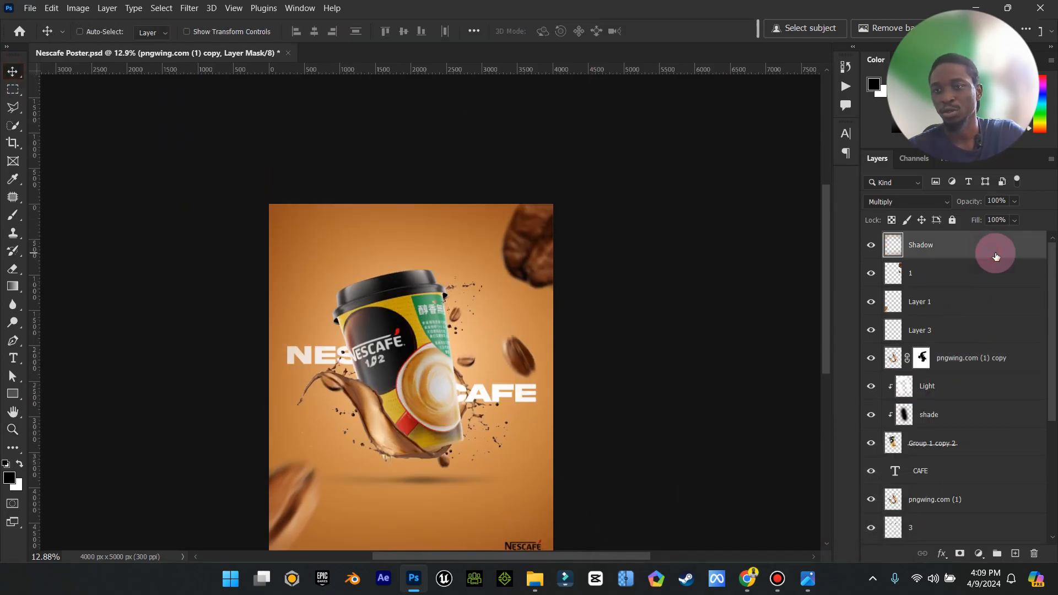
pyautogui.scroll(-4, 1034, 505)
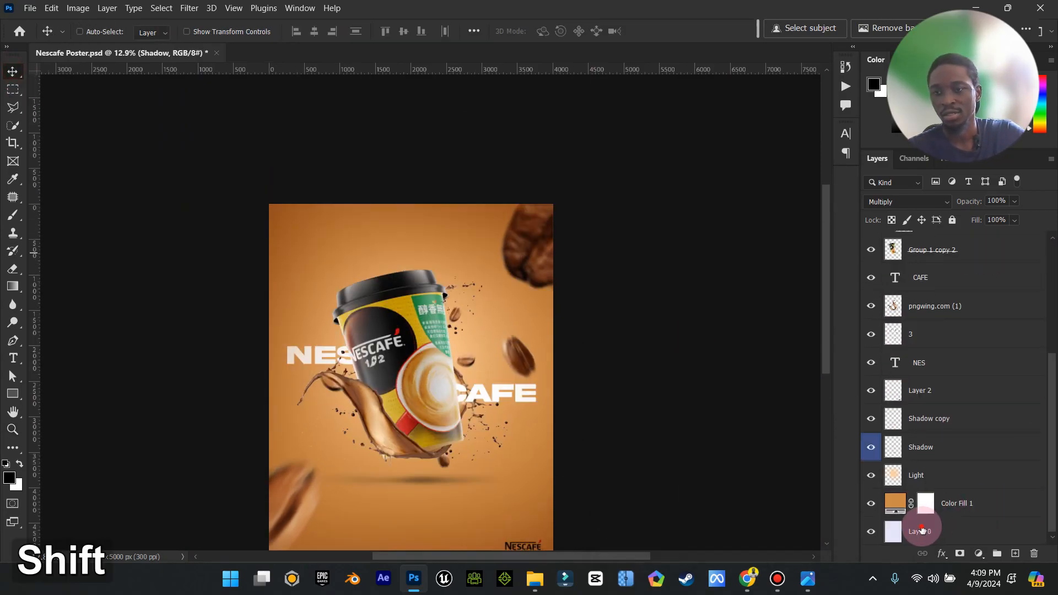
pyautogui.keyDown('shift'); pyautogui.click(921, 530); pyautogui.keyUp('shift')
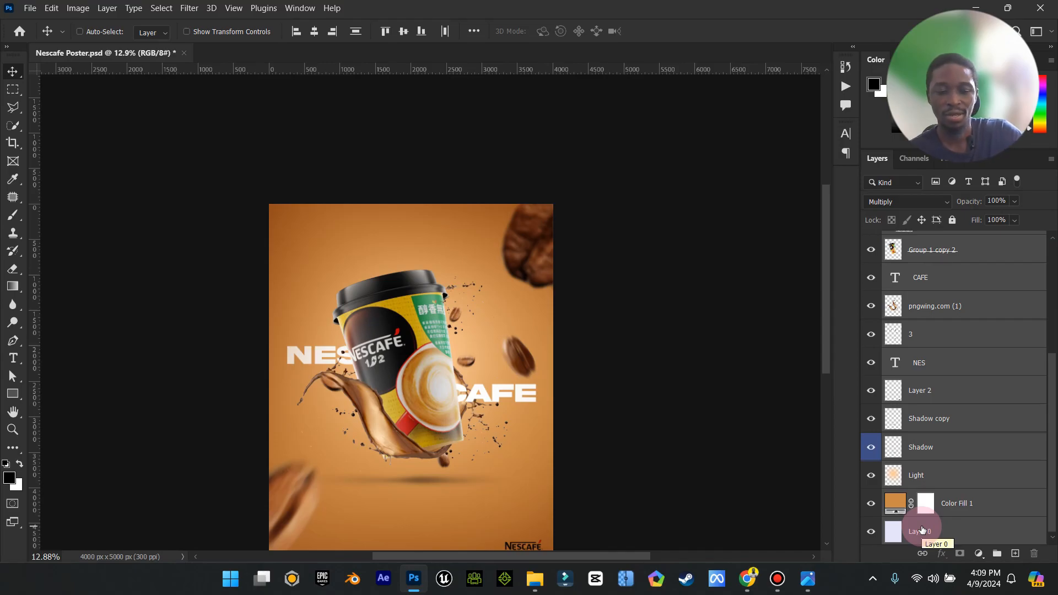
pyautogui.hotkey('ctrl', 'shift', 'alt', 'e')
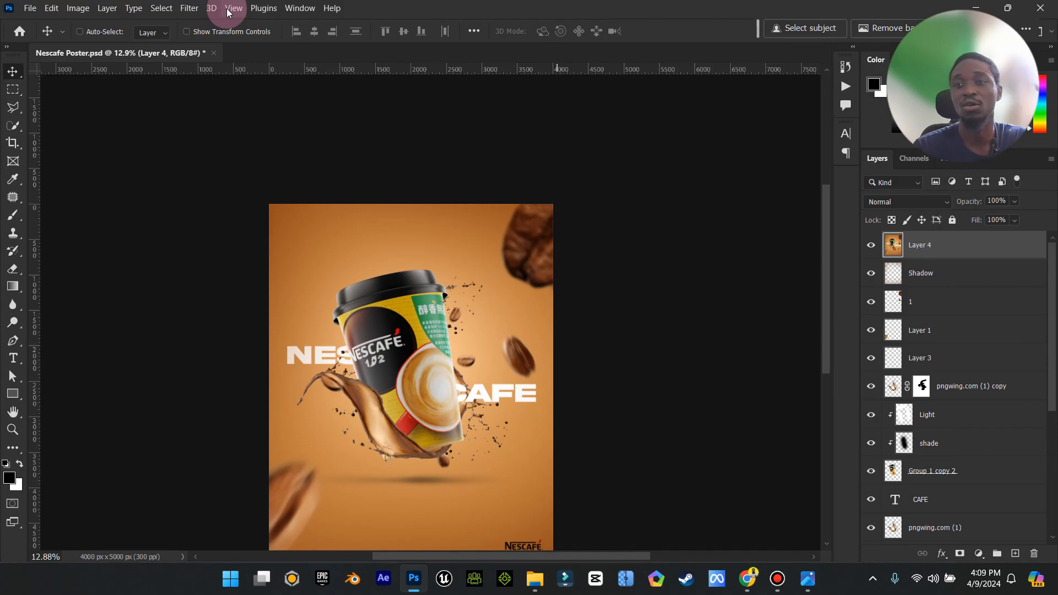
# - Apply the Camera Raw Filter with its last-used settings to the merged poster layer
pyautogui.click(189, 8)
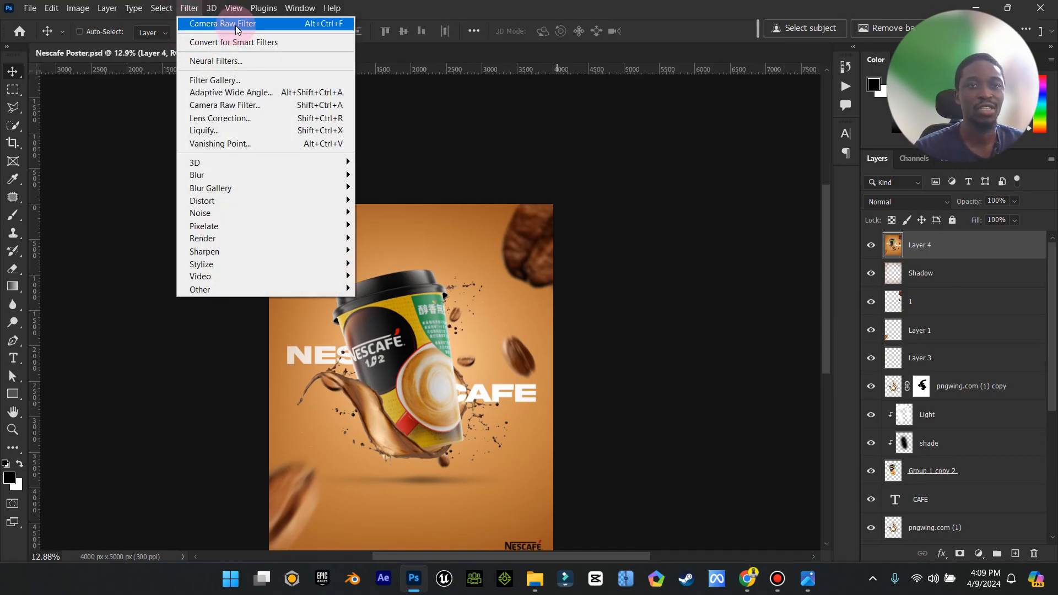
pyautogui.click(223, 28)
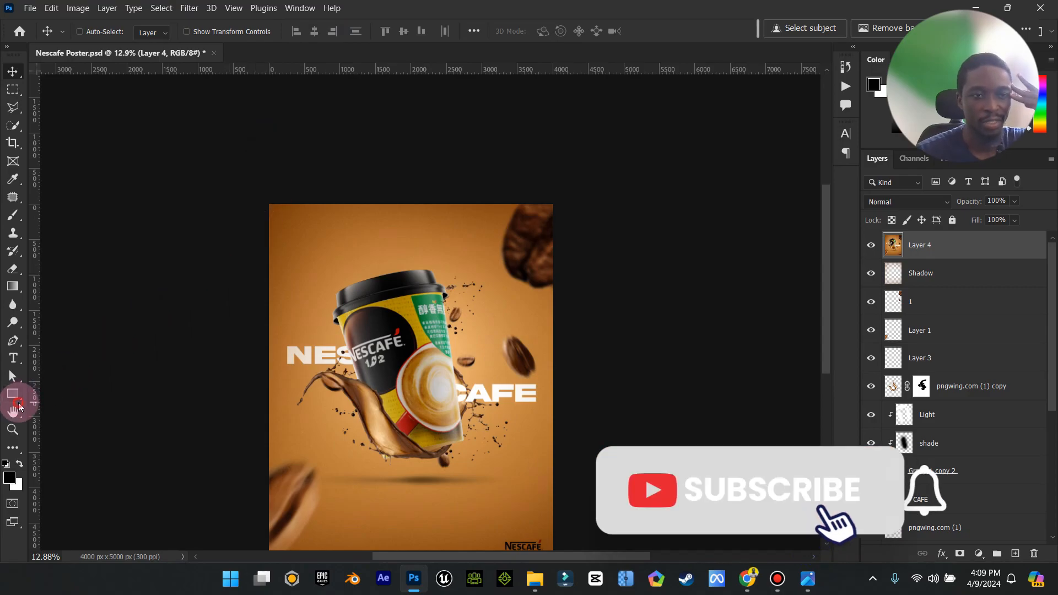
pyautogui.click(12, 394)
pyautogui.doubleClick(15, 412)
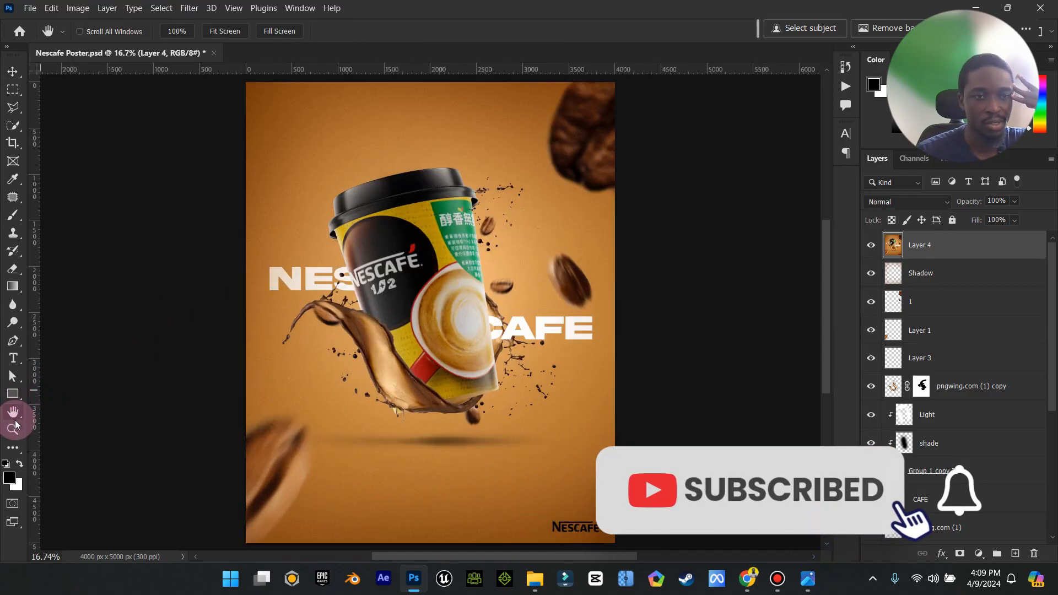
pyautogui.click(15, 427)
pyautogui.moveTo(399, 349); pyautogui.dragTo(385, 350)
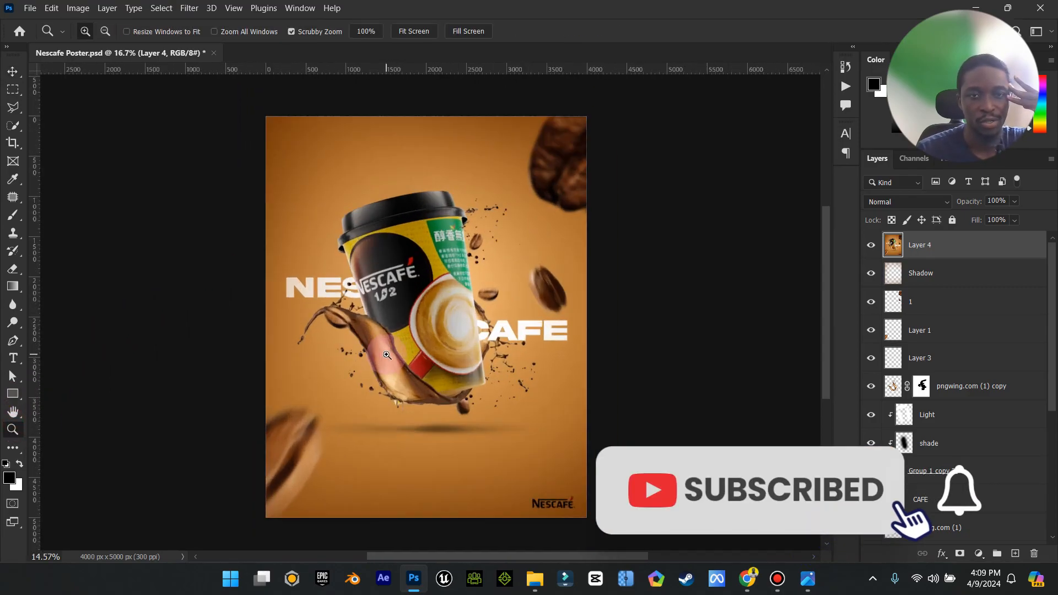
pyautogui.click(14, 71)
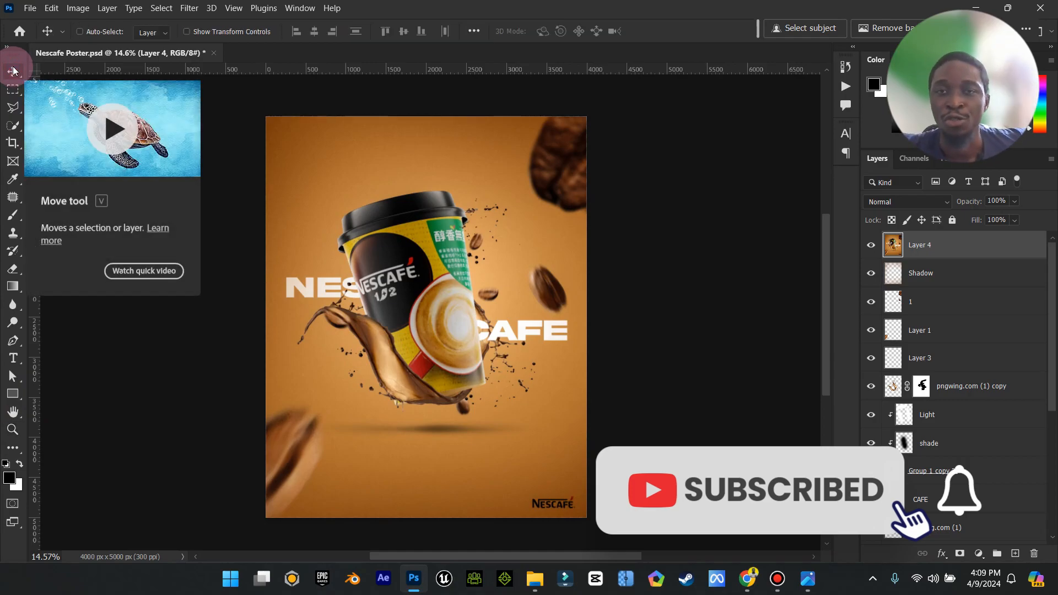